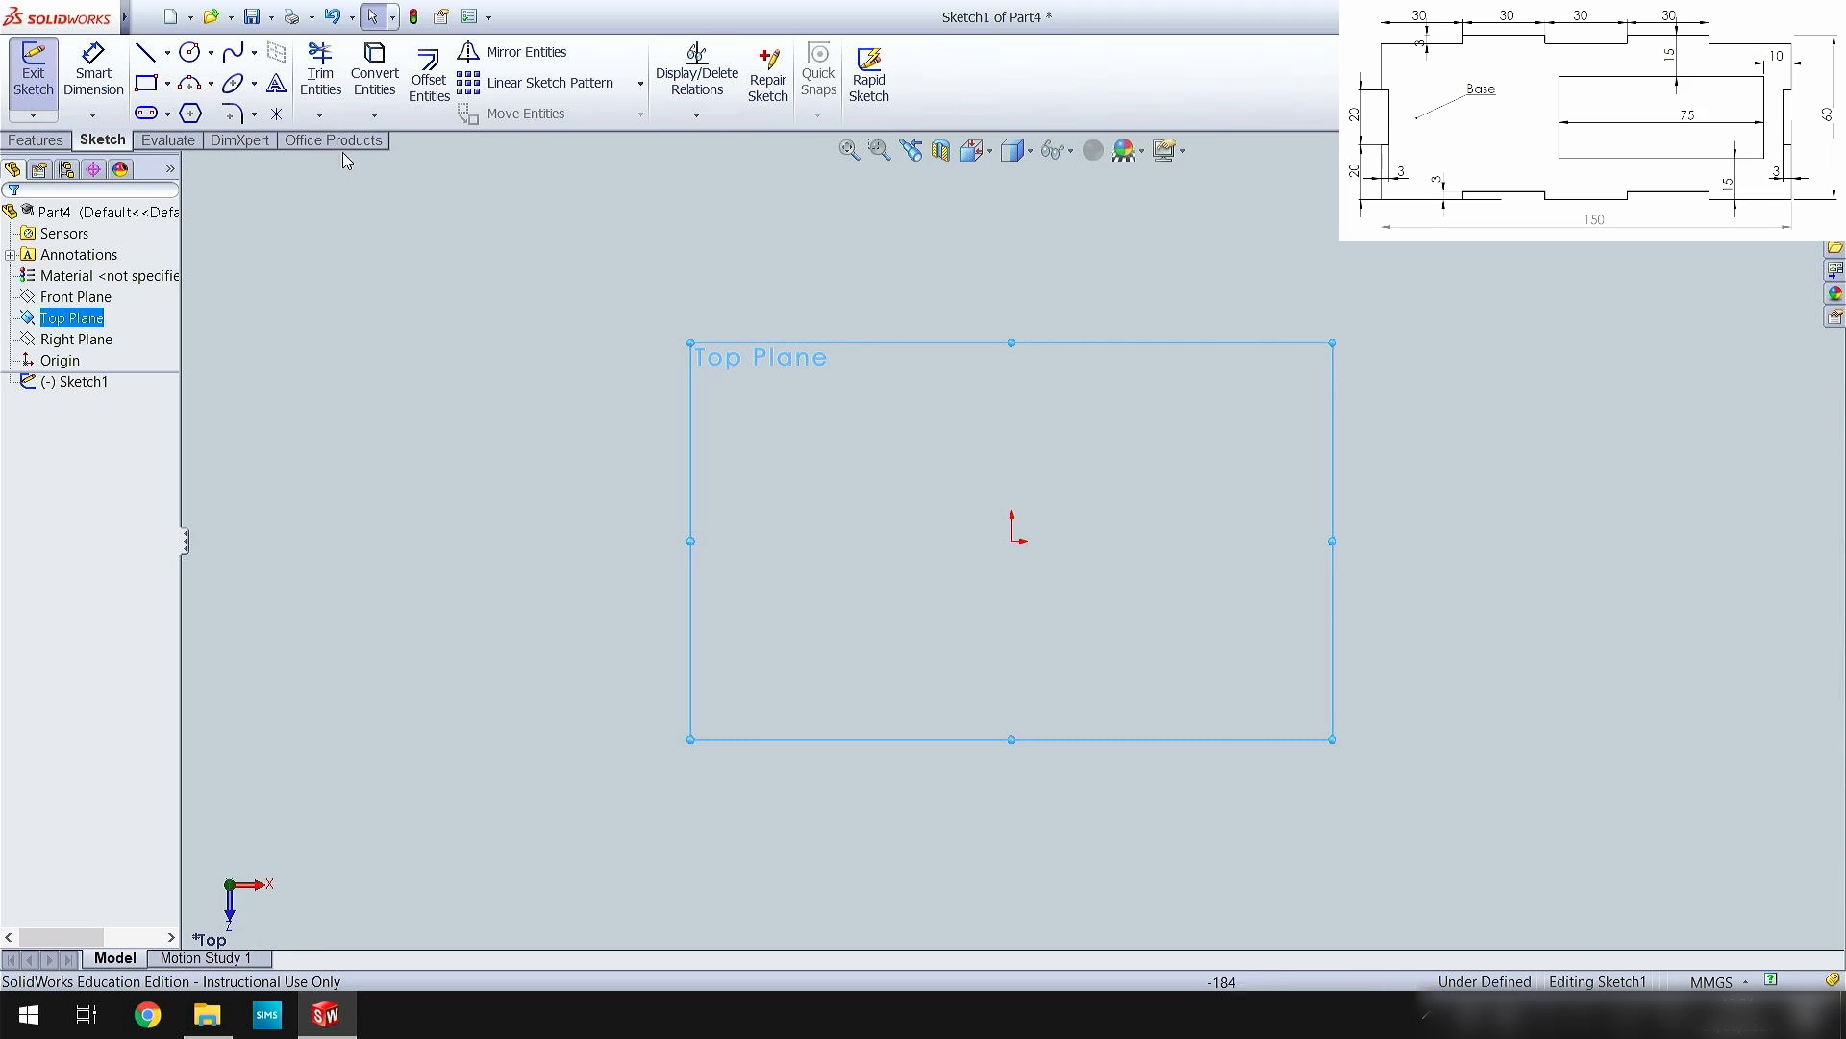
- Sketch a corner rectangle about 175 mm wide and 68 mm high around the origin
{"action": "left_click", "coordinate": [148, 85]}
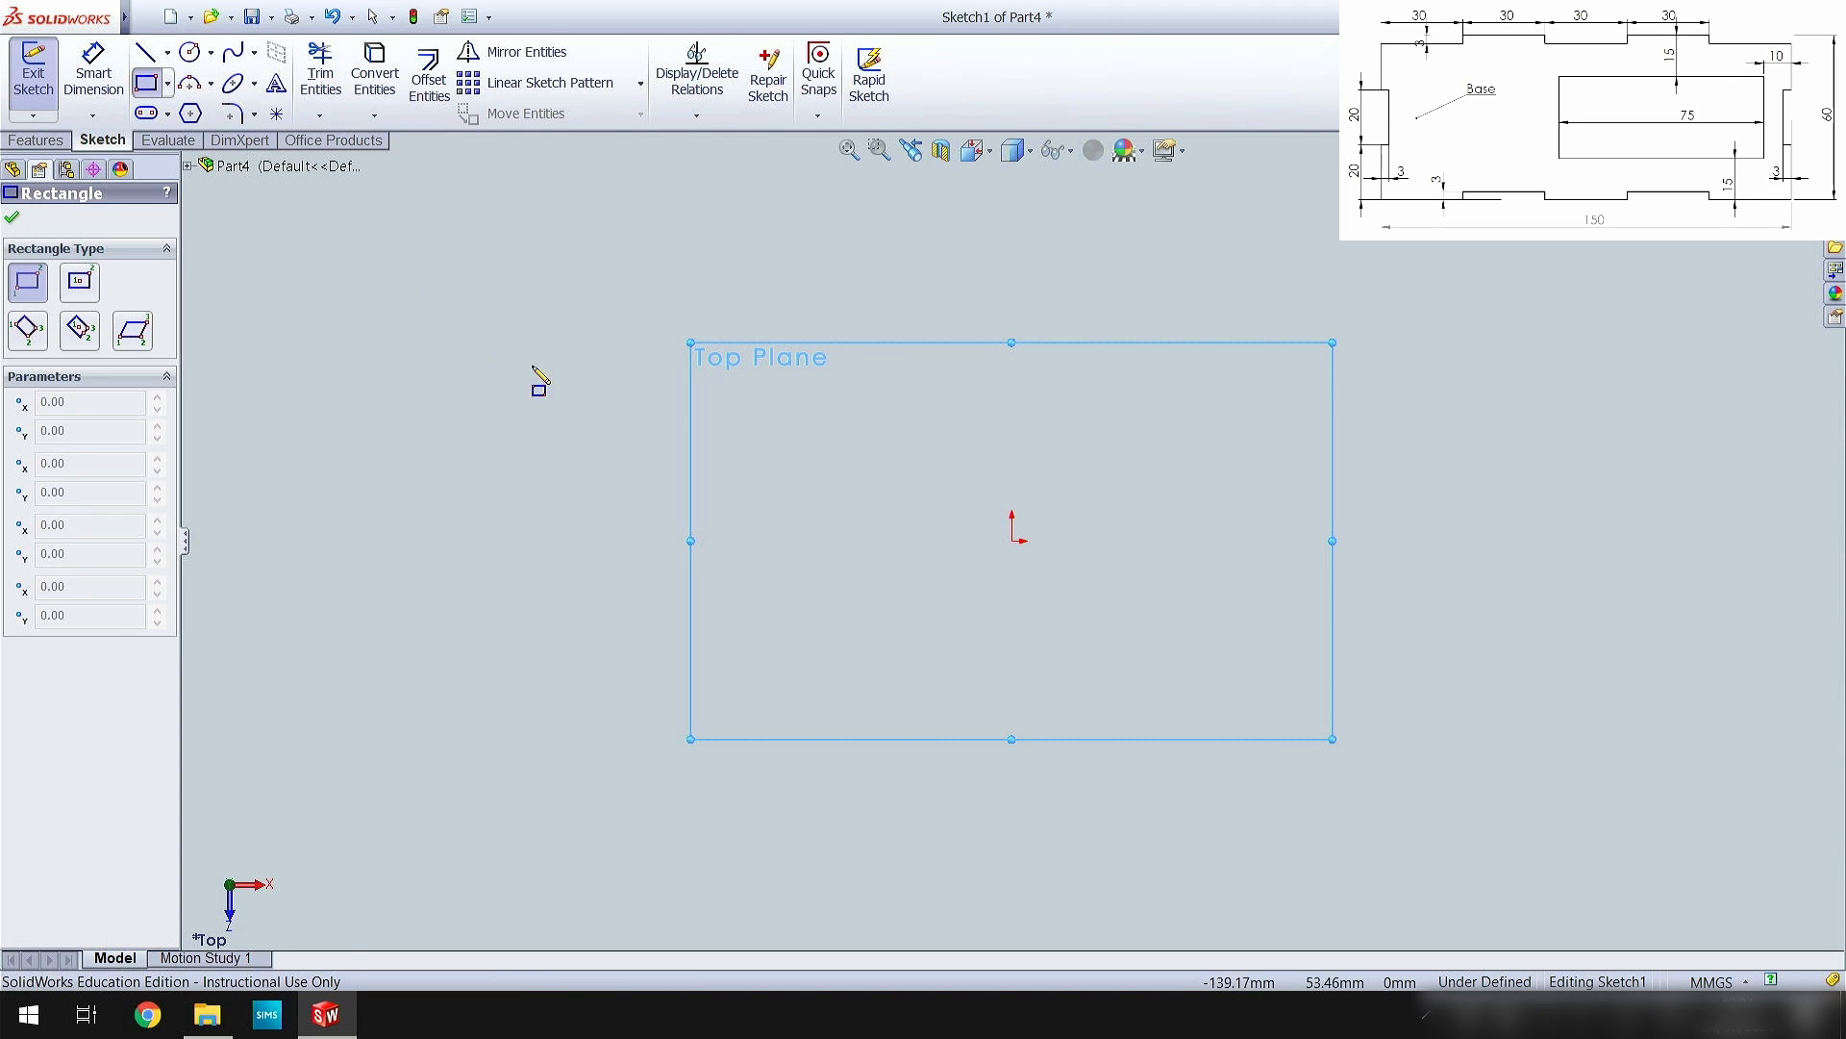
{"action": "left_click", "coordinate": [728, 441]}
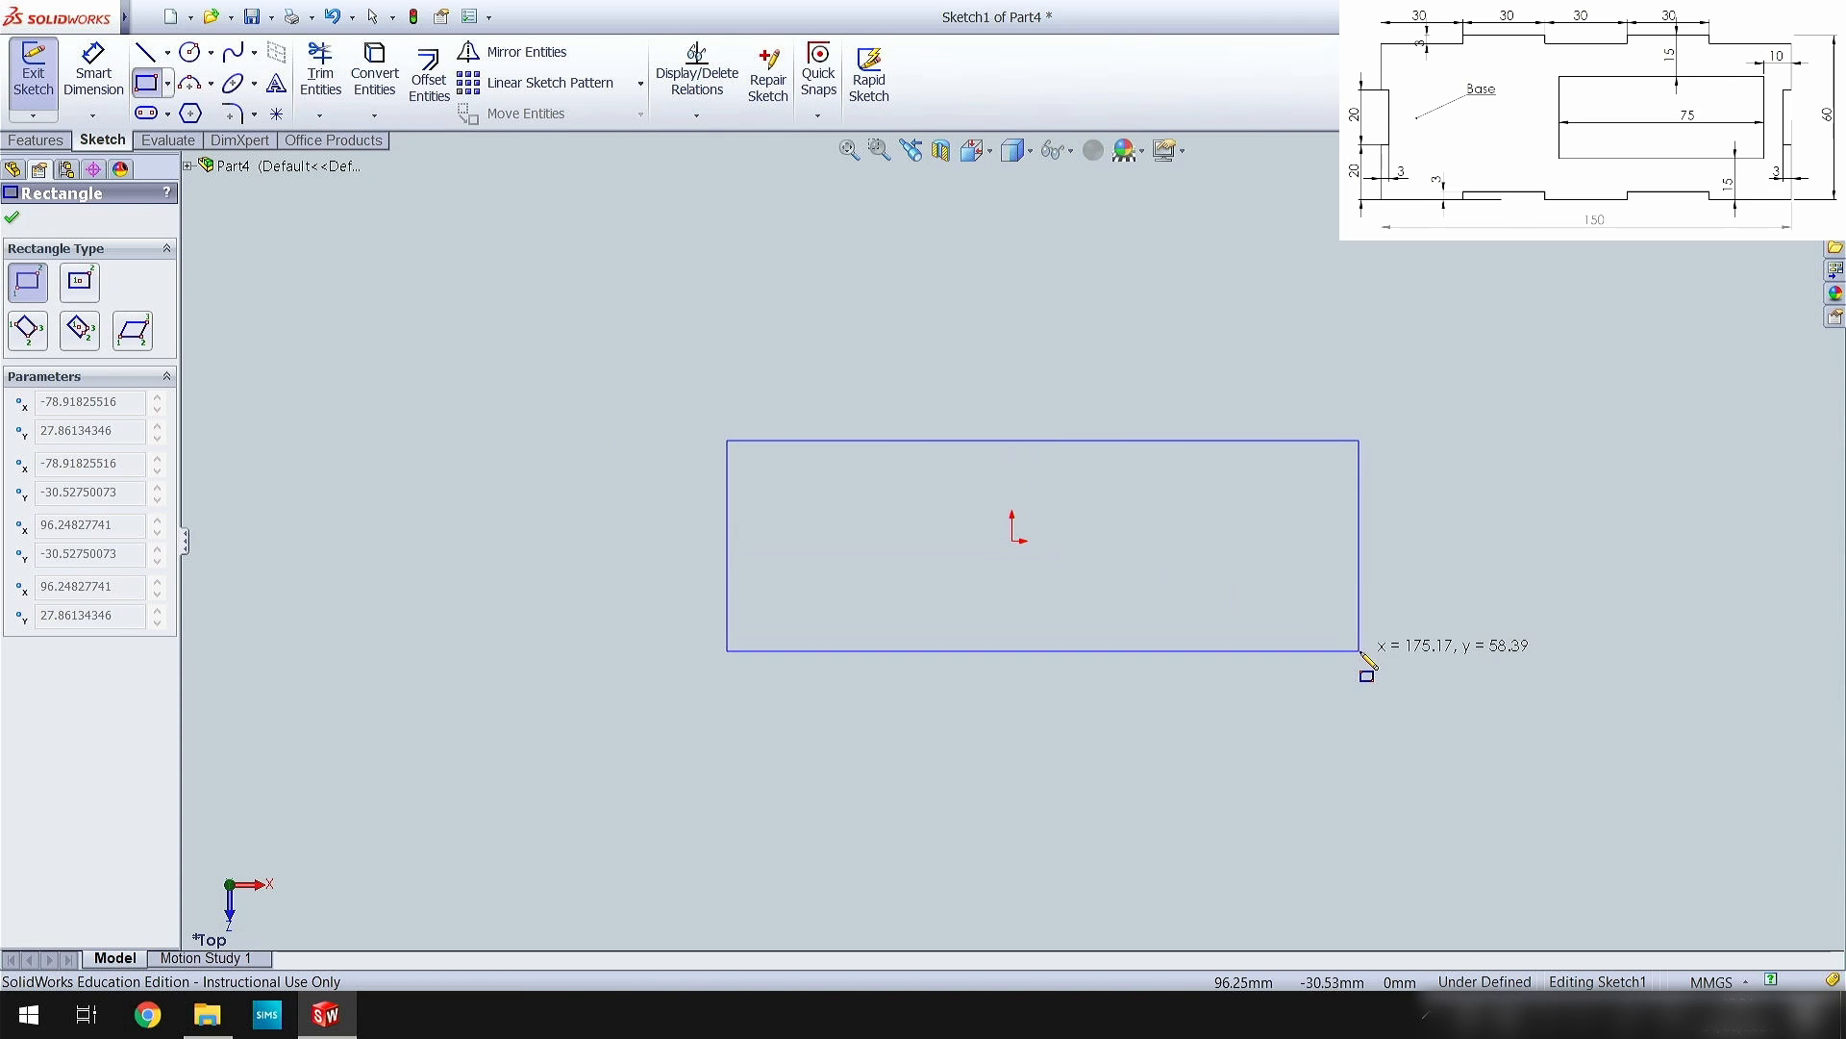
{"action": "left_click", "coordinate": [1358, 684]}
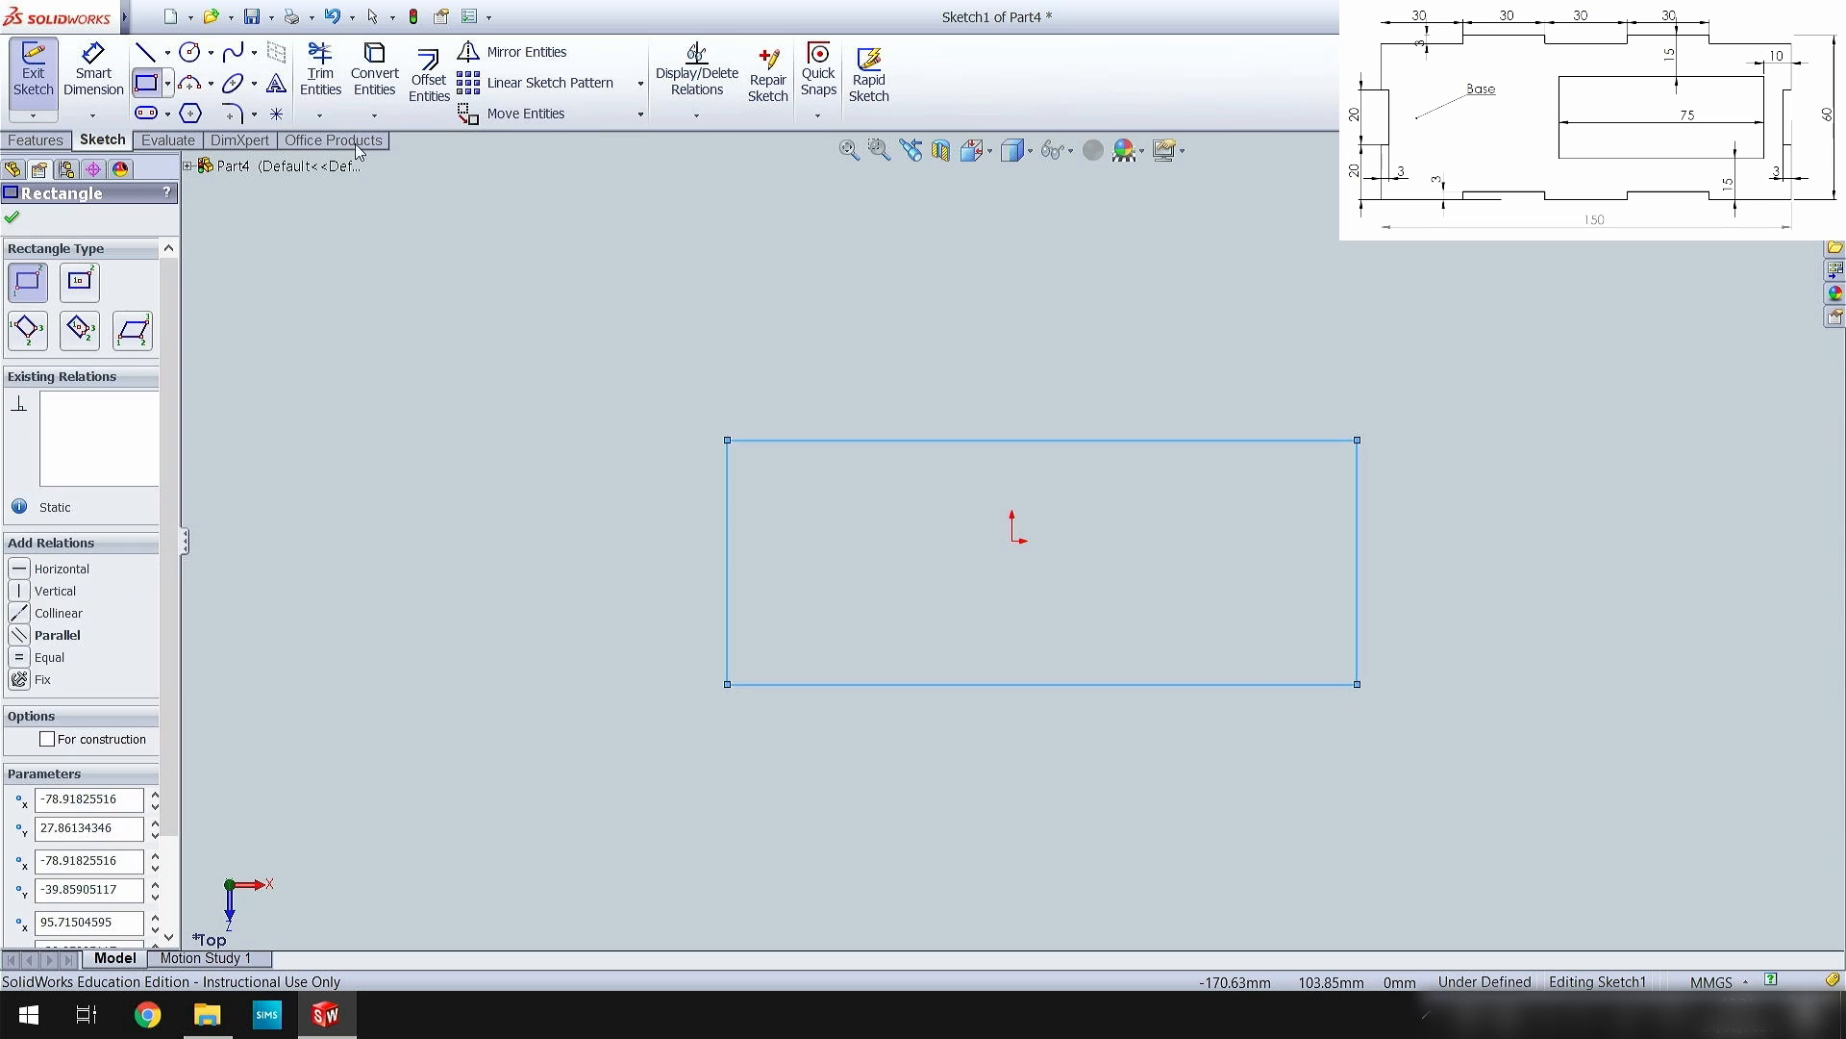
- Dimension the rectangle to 150 mm wide and 60 mm high
{"action": "left_click", "coordinate": [123, 85]}
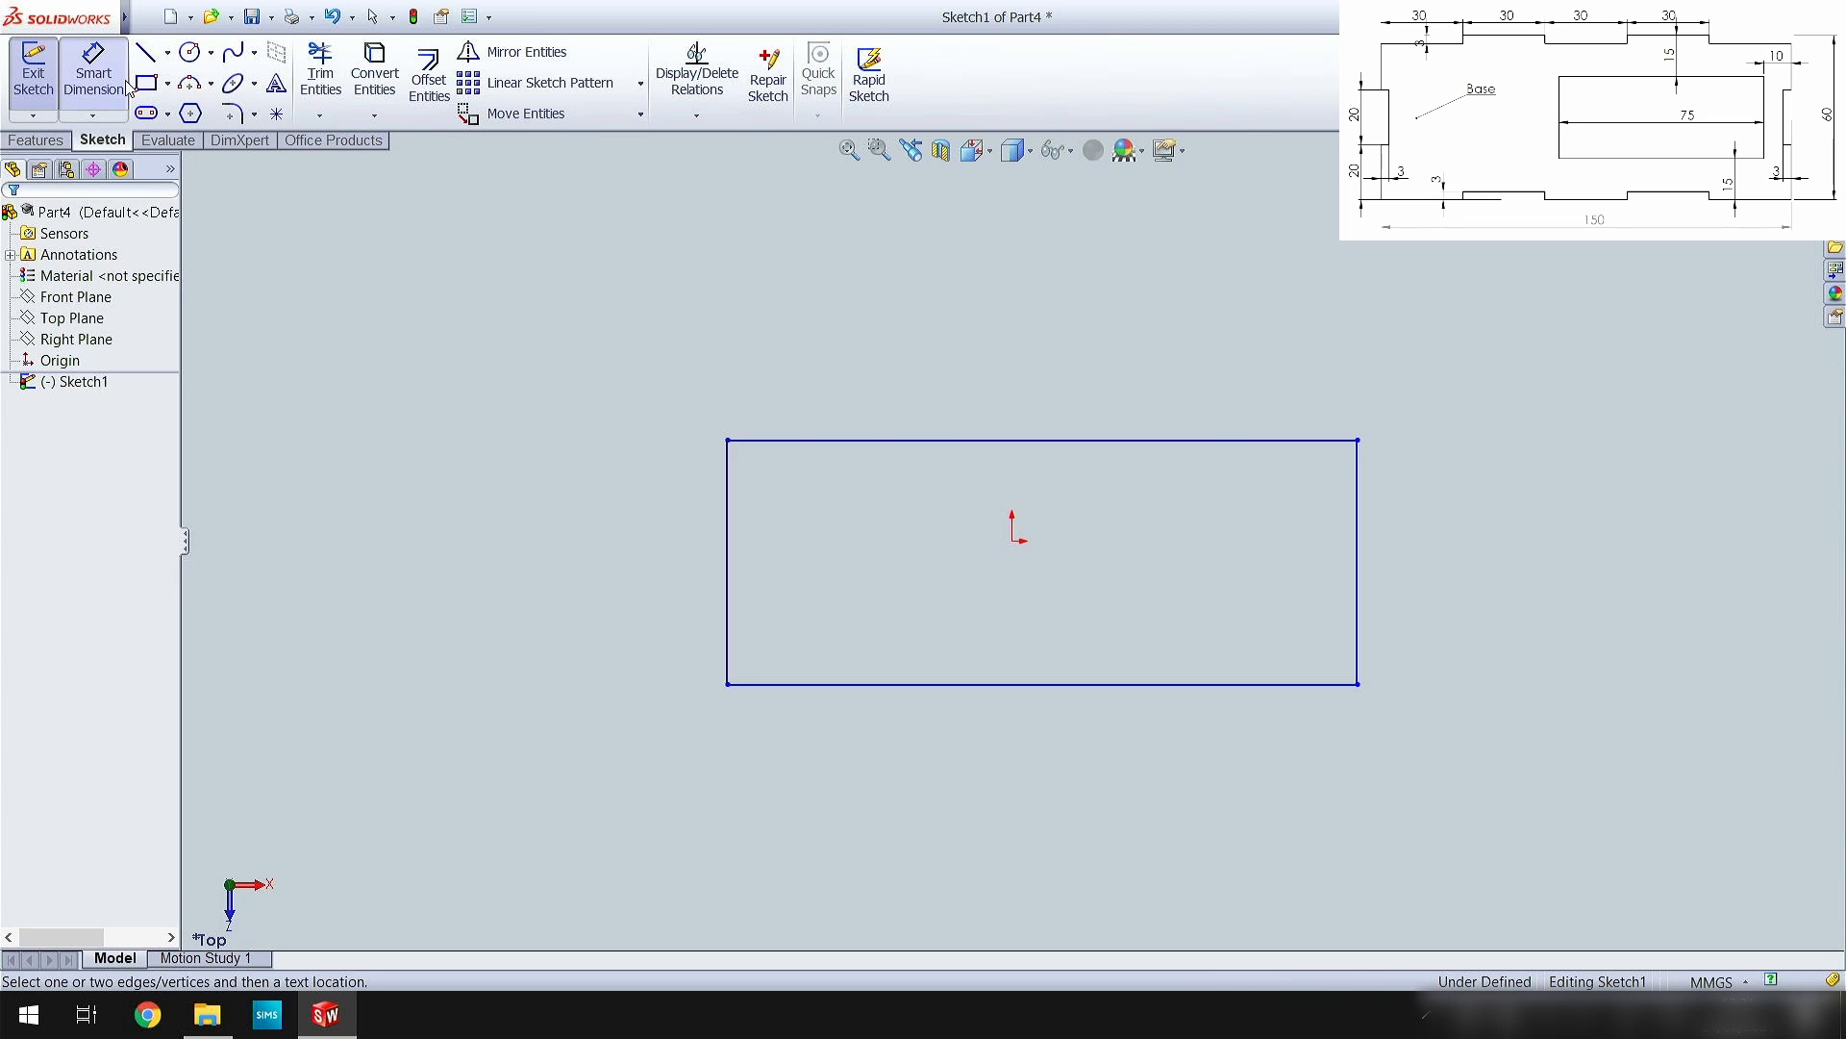
{"action": "left_click", "coordinate": [971, 442]}
{"action": "left_click", "coordinate": [967, 408]}
{"action": "type", "text": "1"}
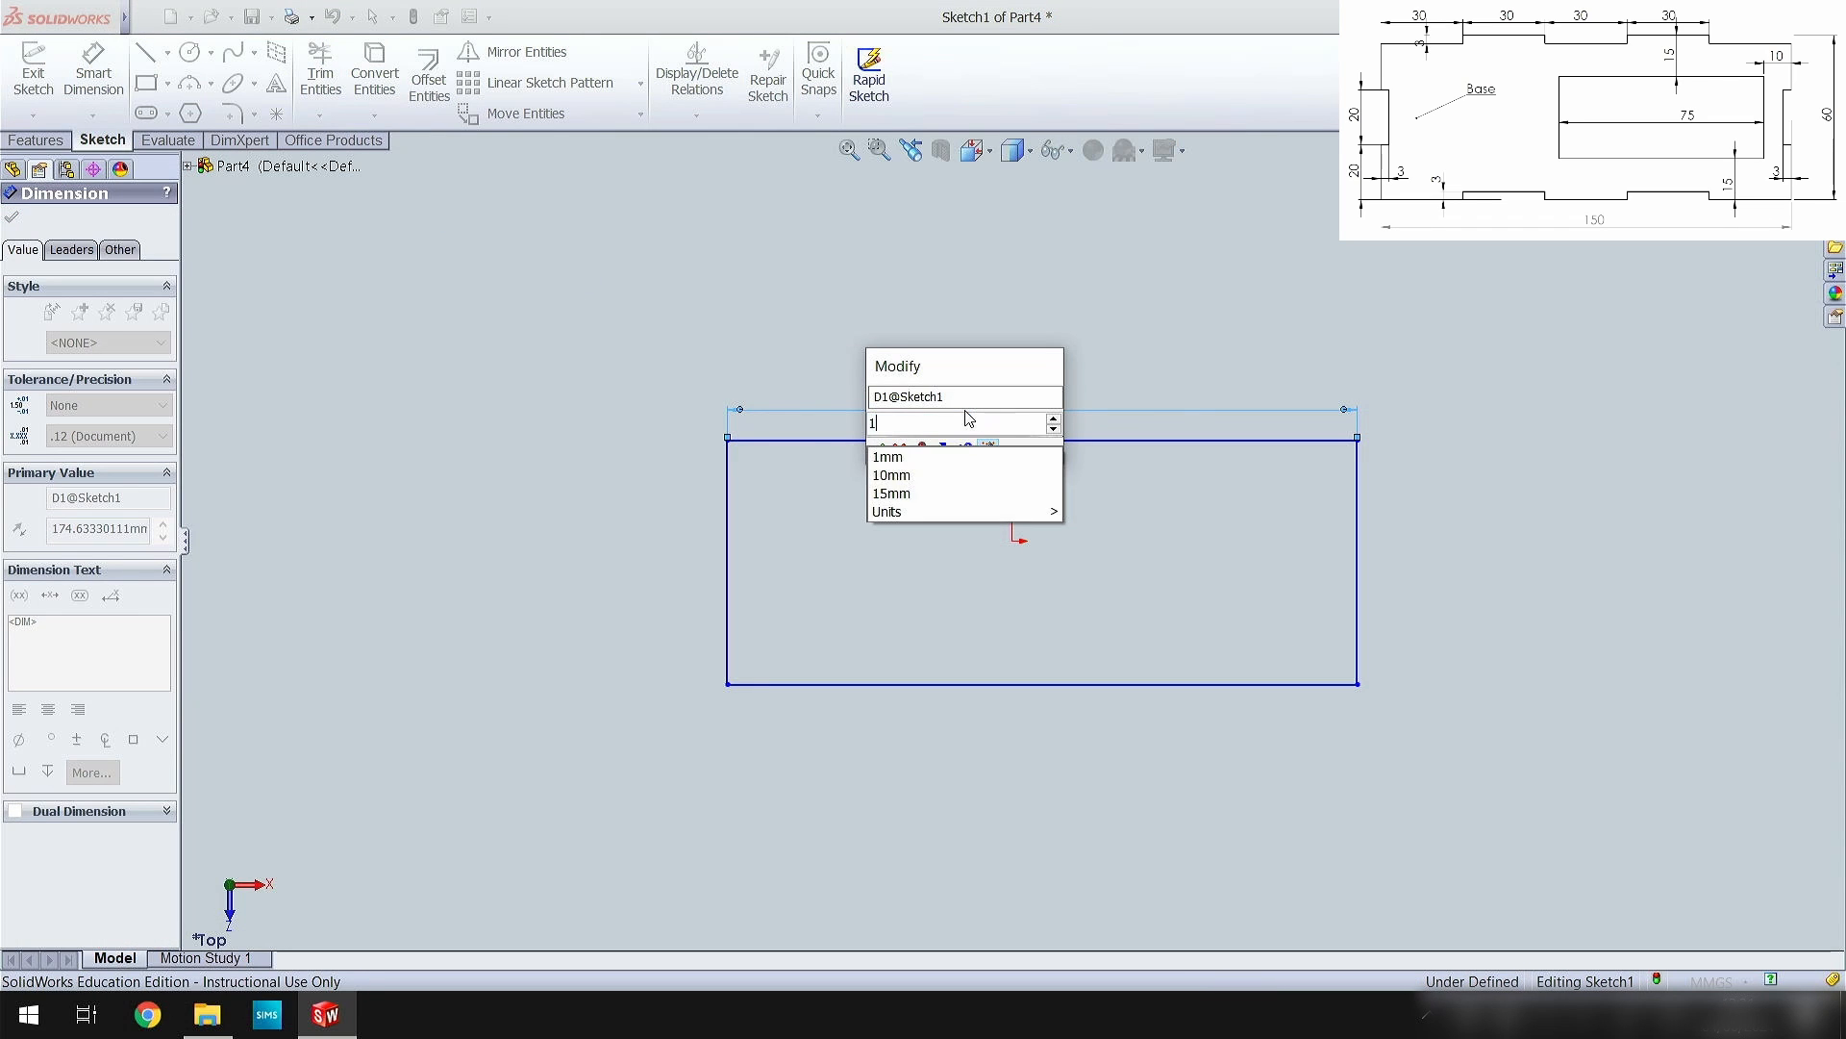
{"action": "type", "text": "50"}
{"action": "key", "text": "Return"}
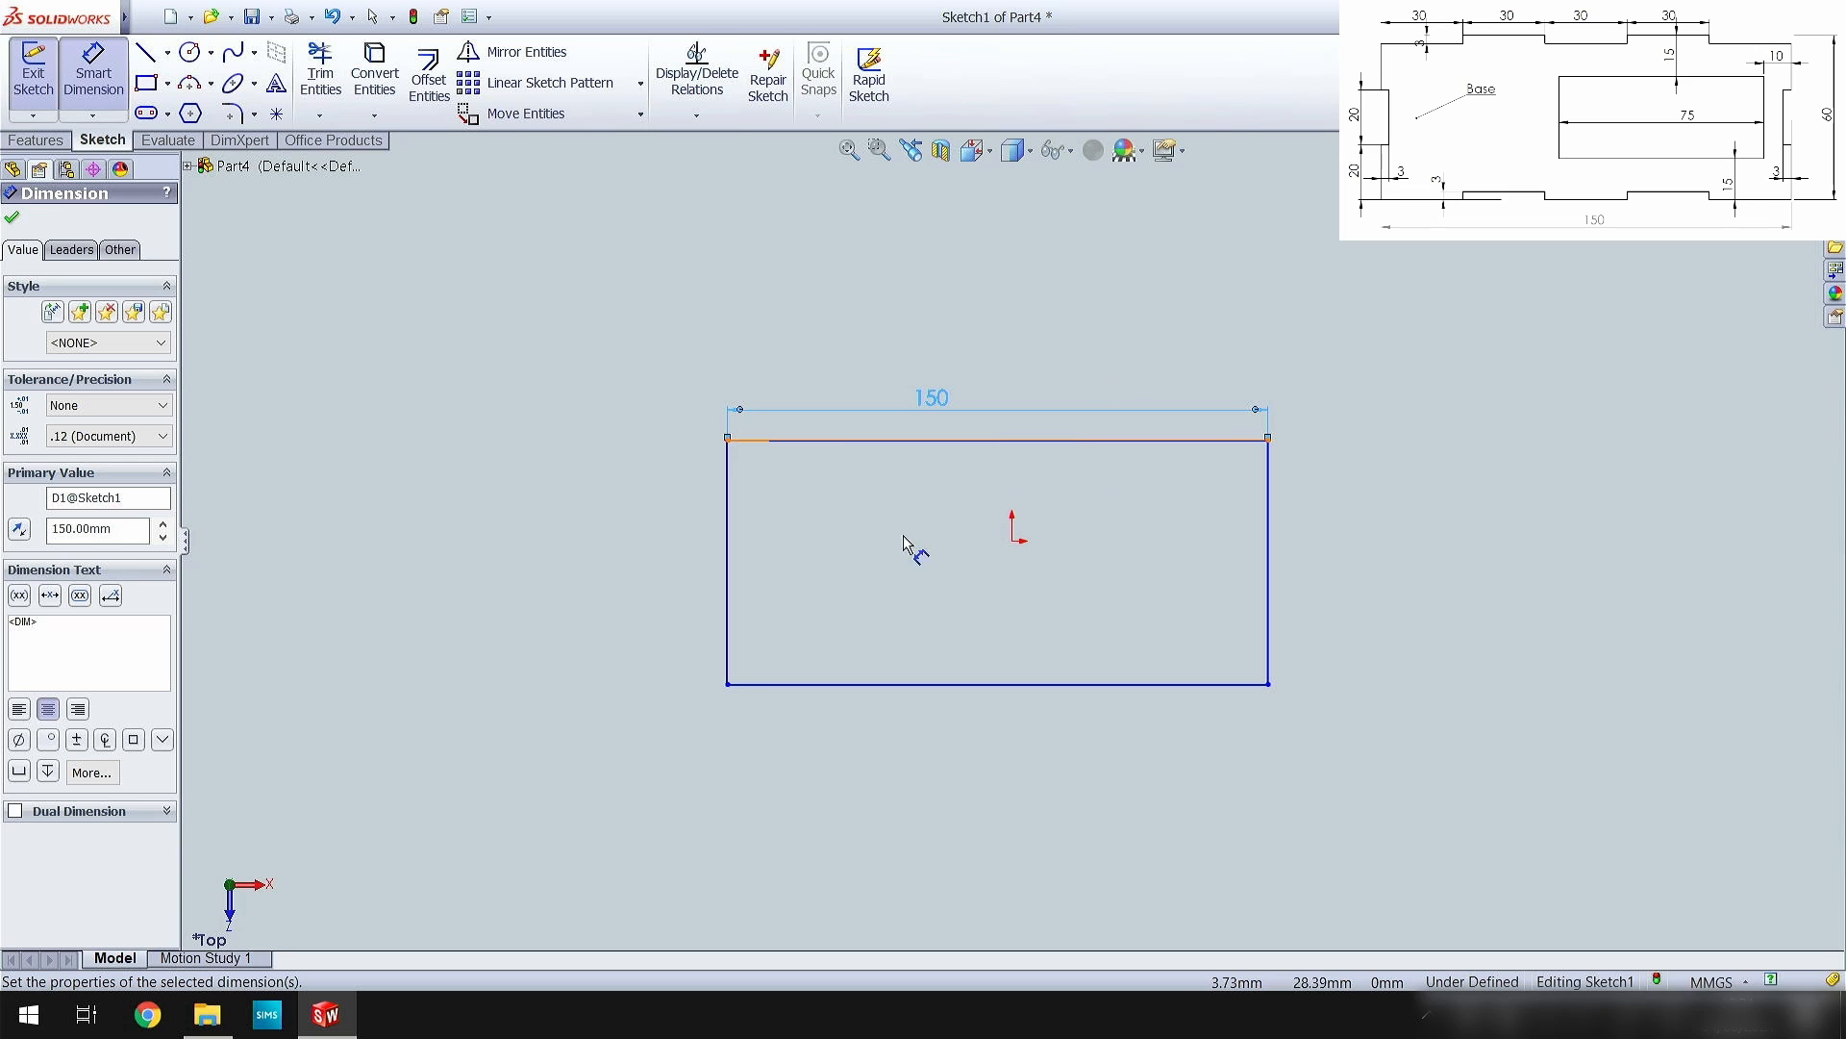
{"action": "left_click", "coordinate": [729, 598]}
{"action": "left_click", "coordinate": [701, 604]}
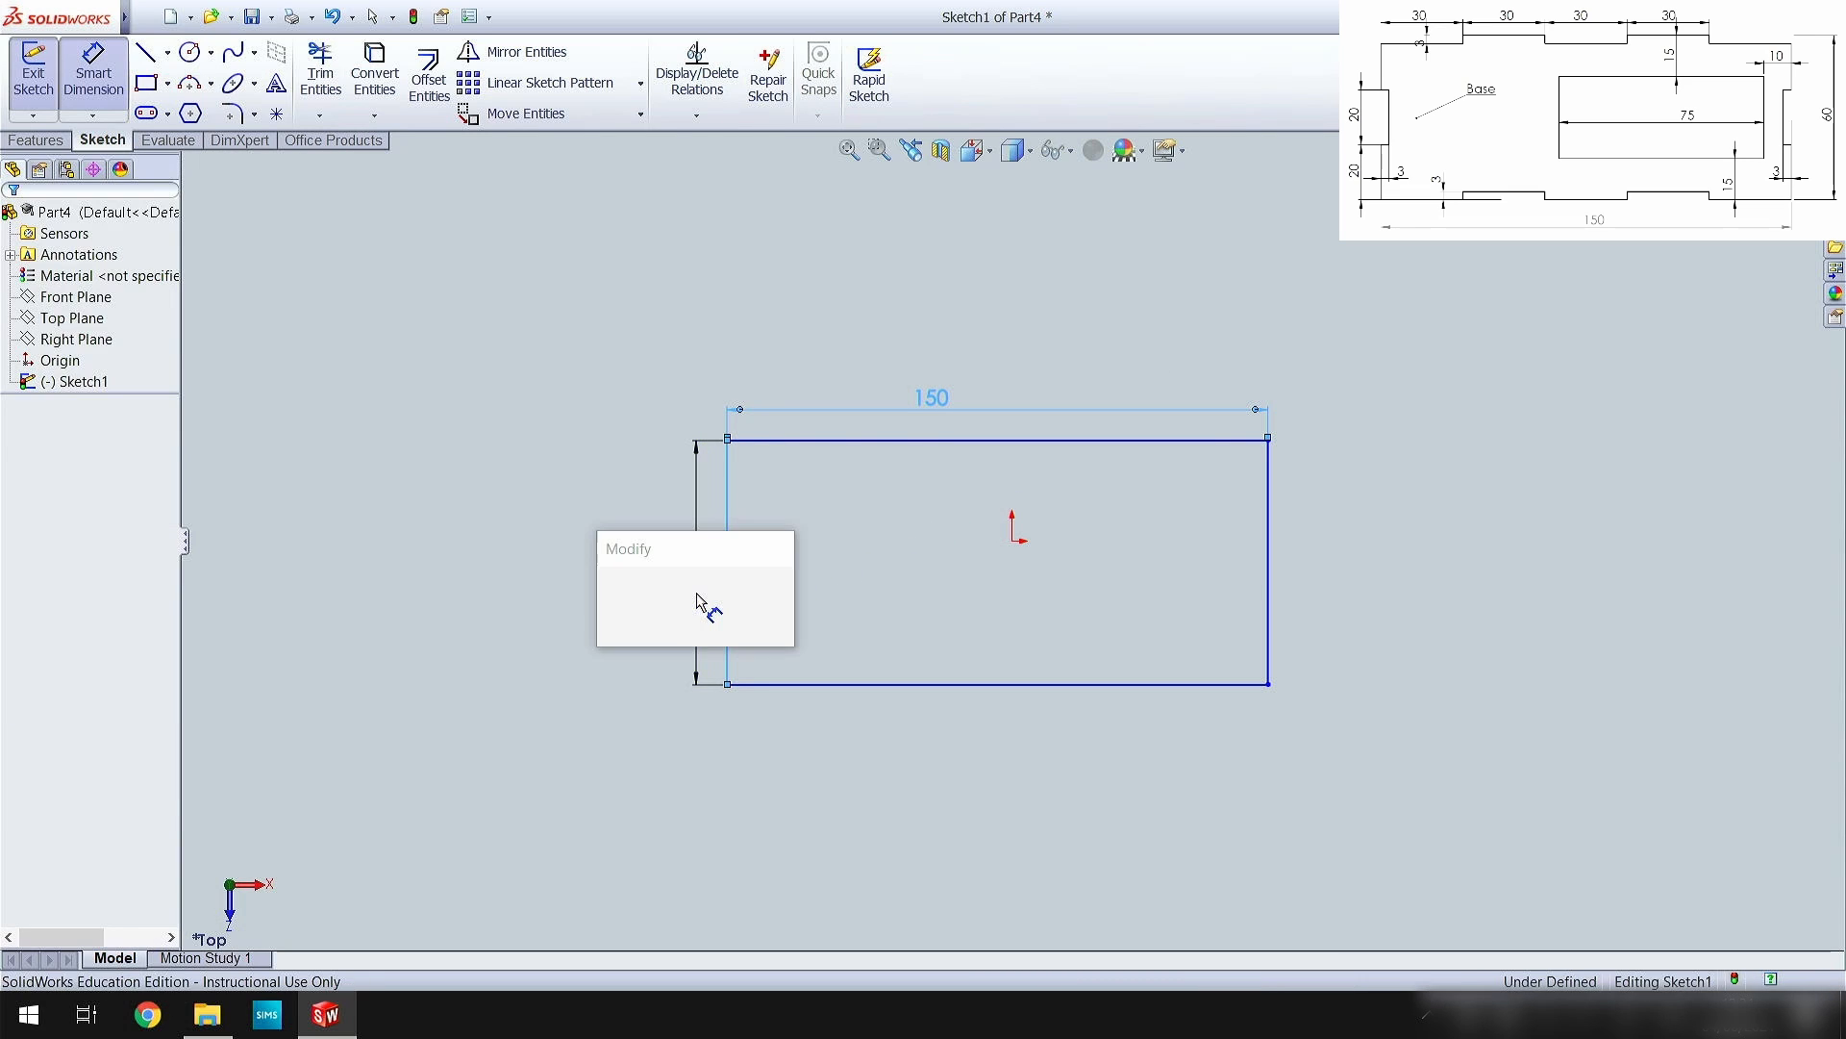
{"action": "type", "text": "60"}
{"action": "key", "text": "Return"}
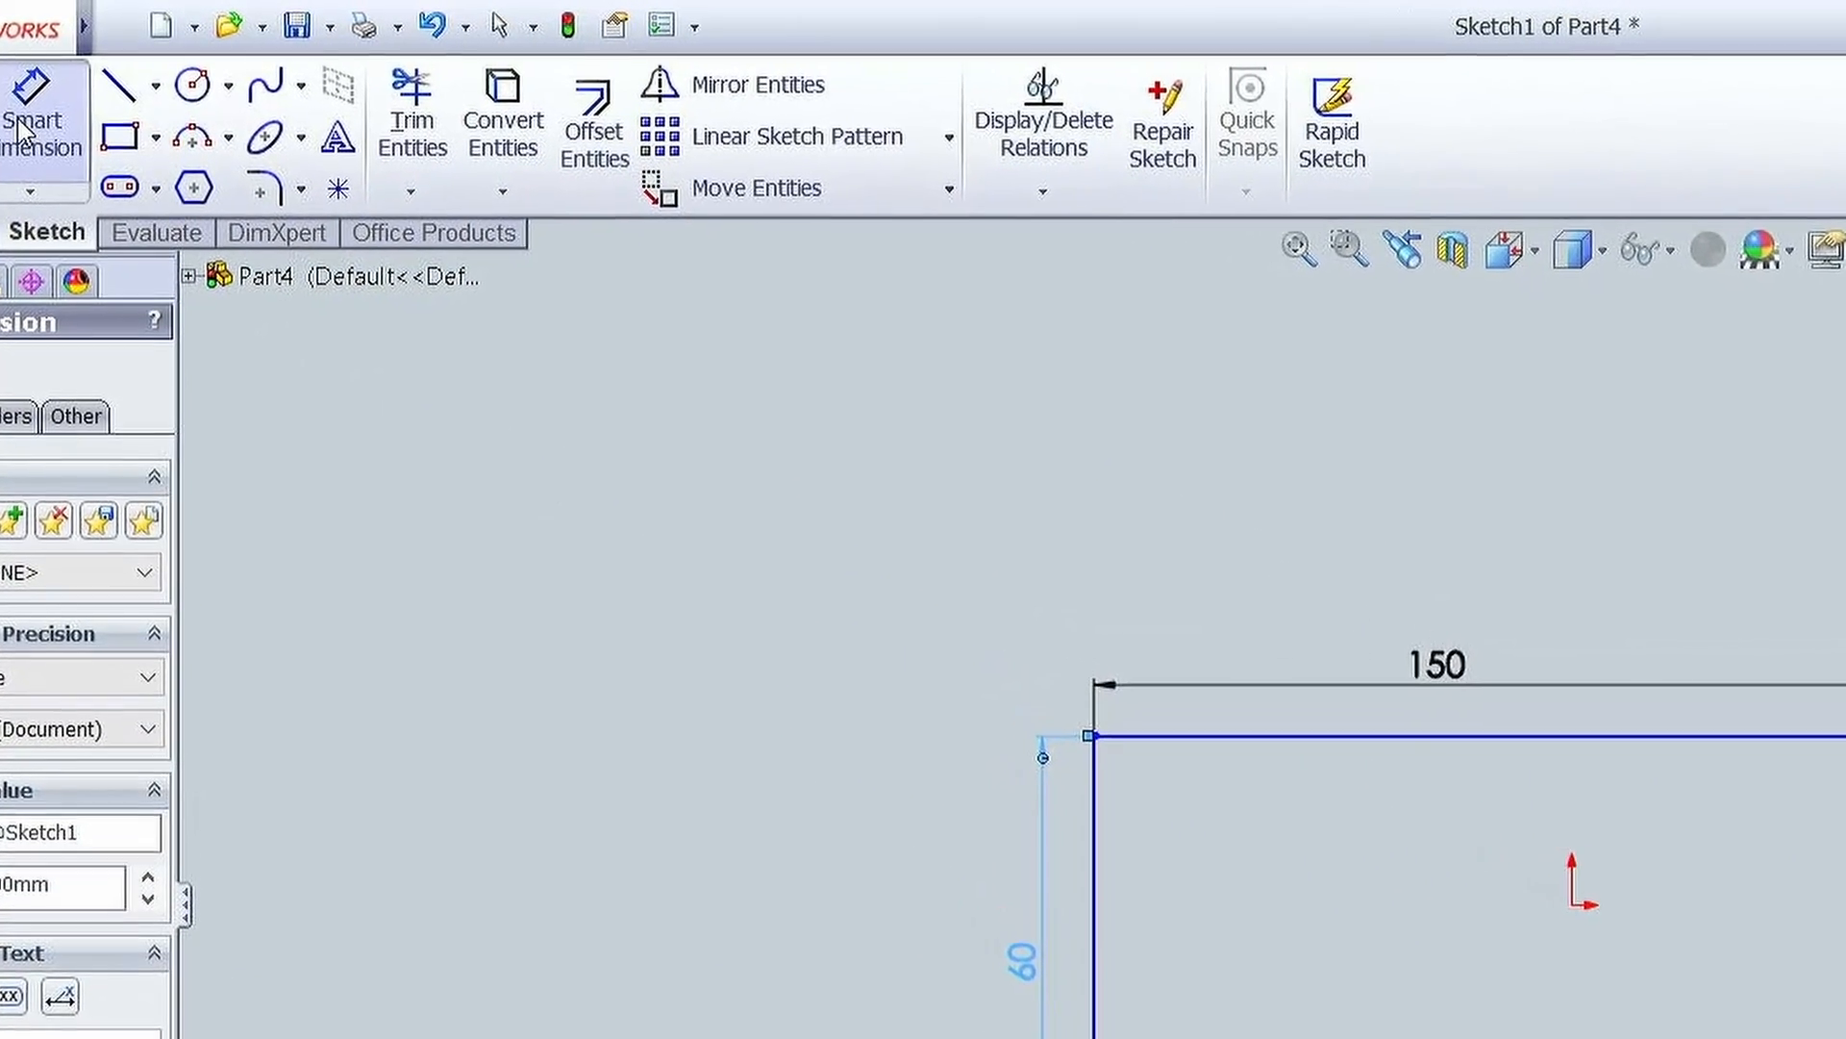
{"action": "left_click", "coordinate": [17, 130]}
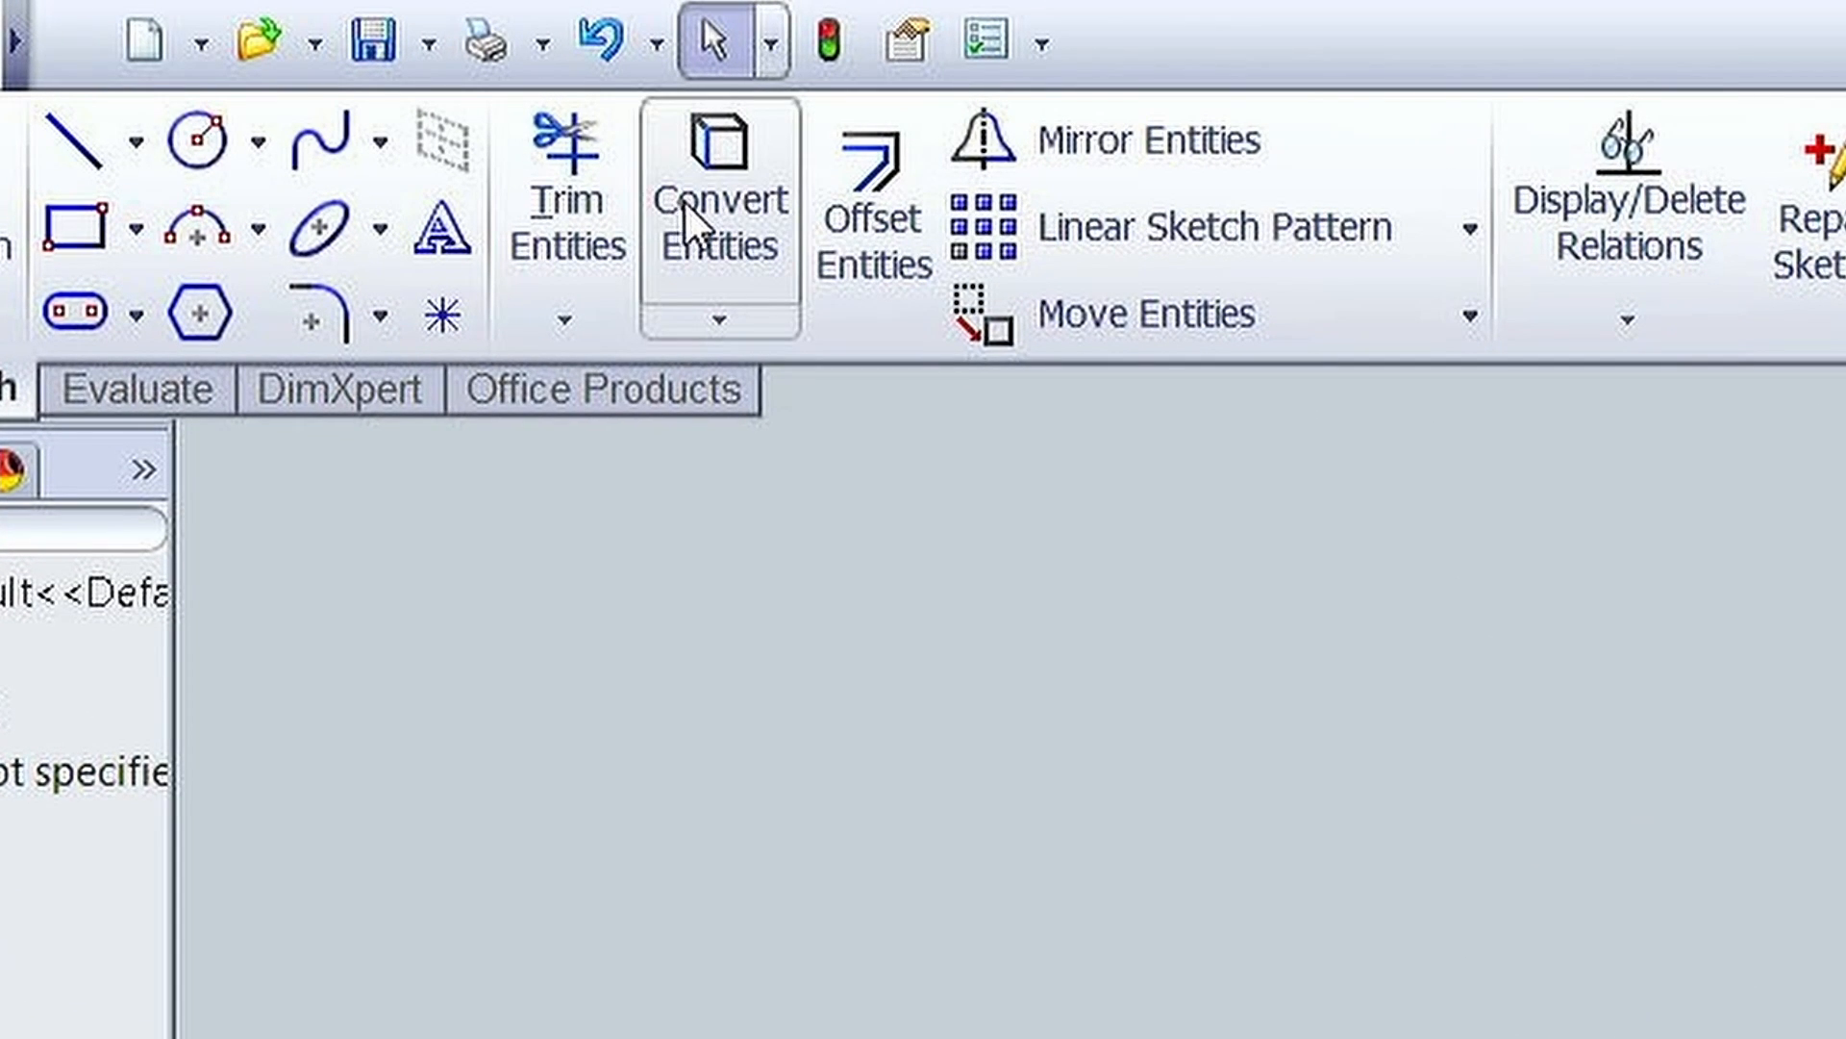
- Offset the whole rectangle chain 3 mm to the inside, using the reversed direction
{"action": "left_click", "coordinate": [870, 248]}
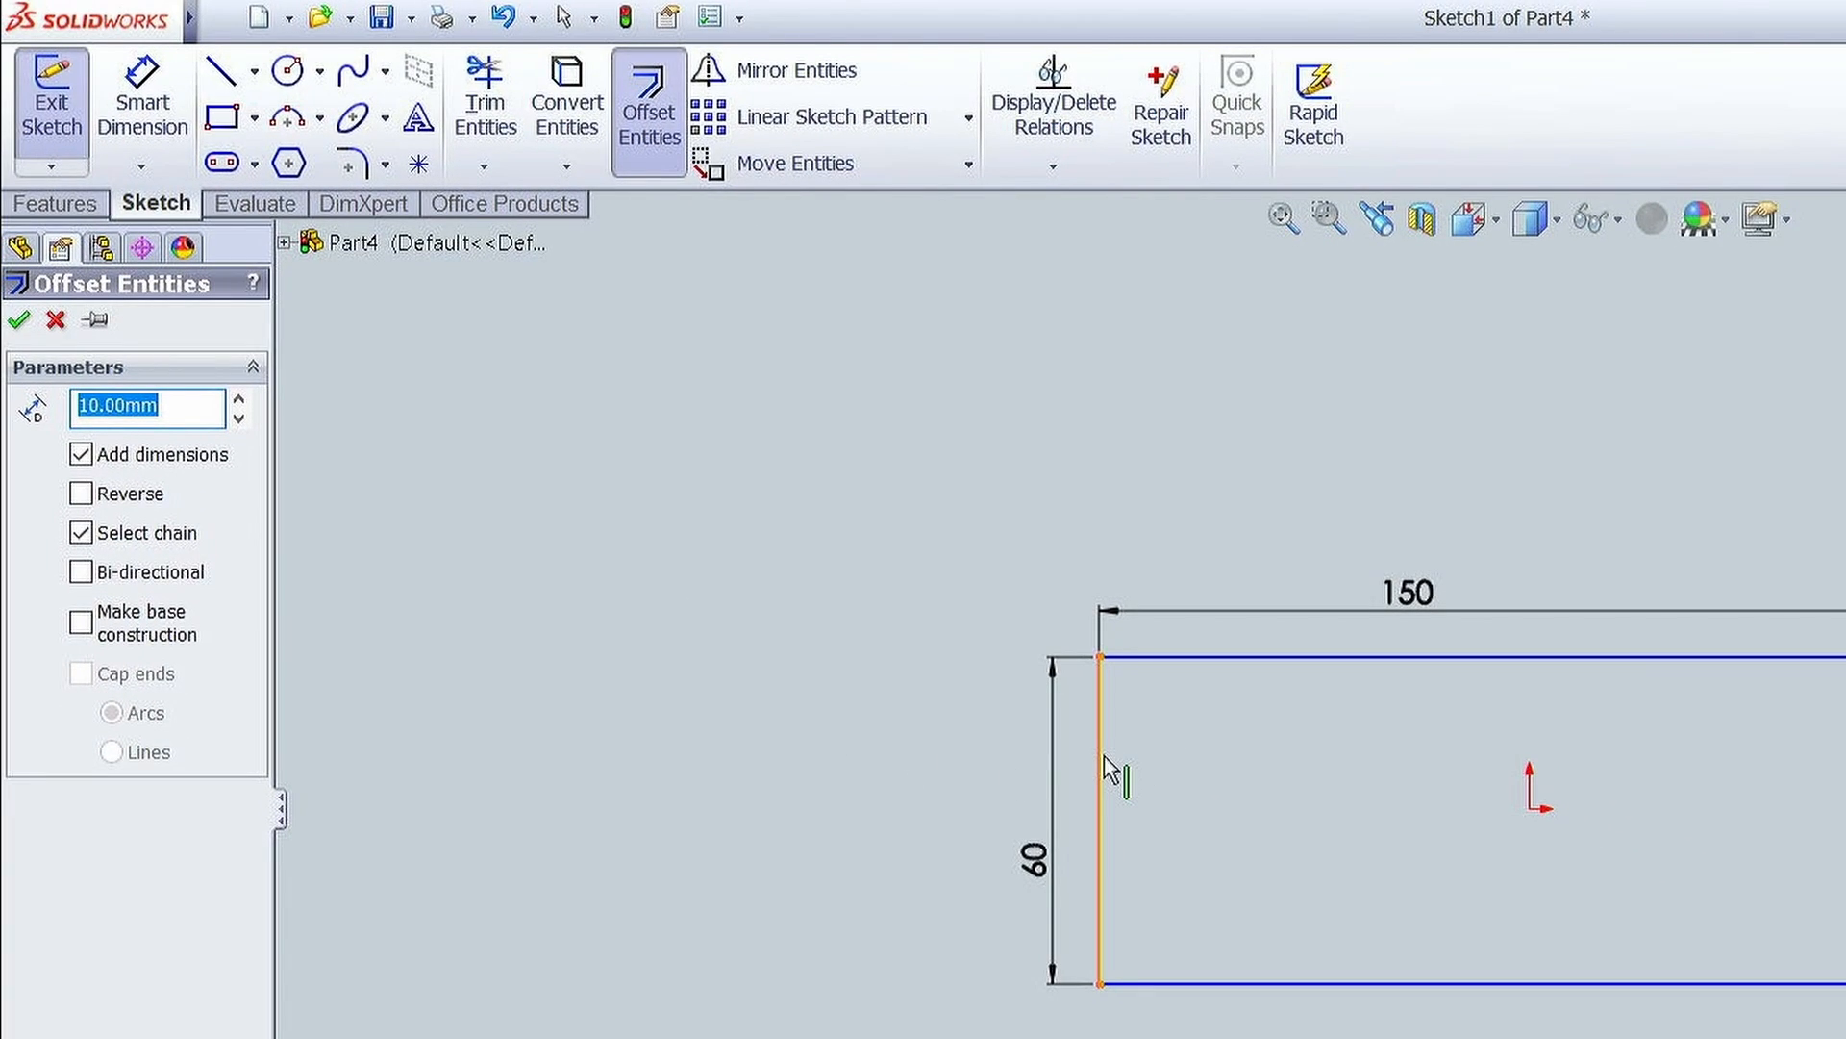
{"action": "left_click", "coordinate": [1102, 760]}
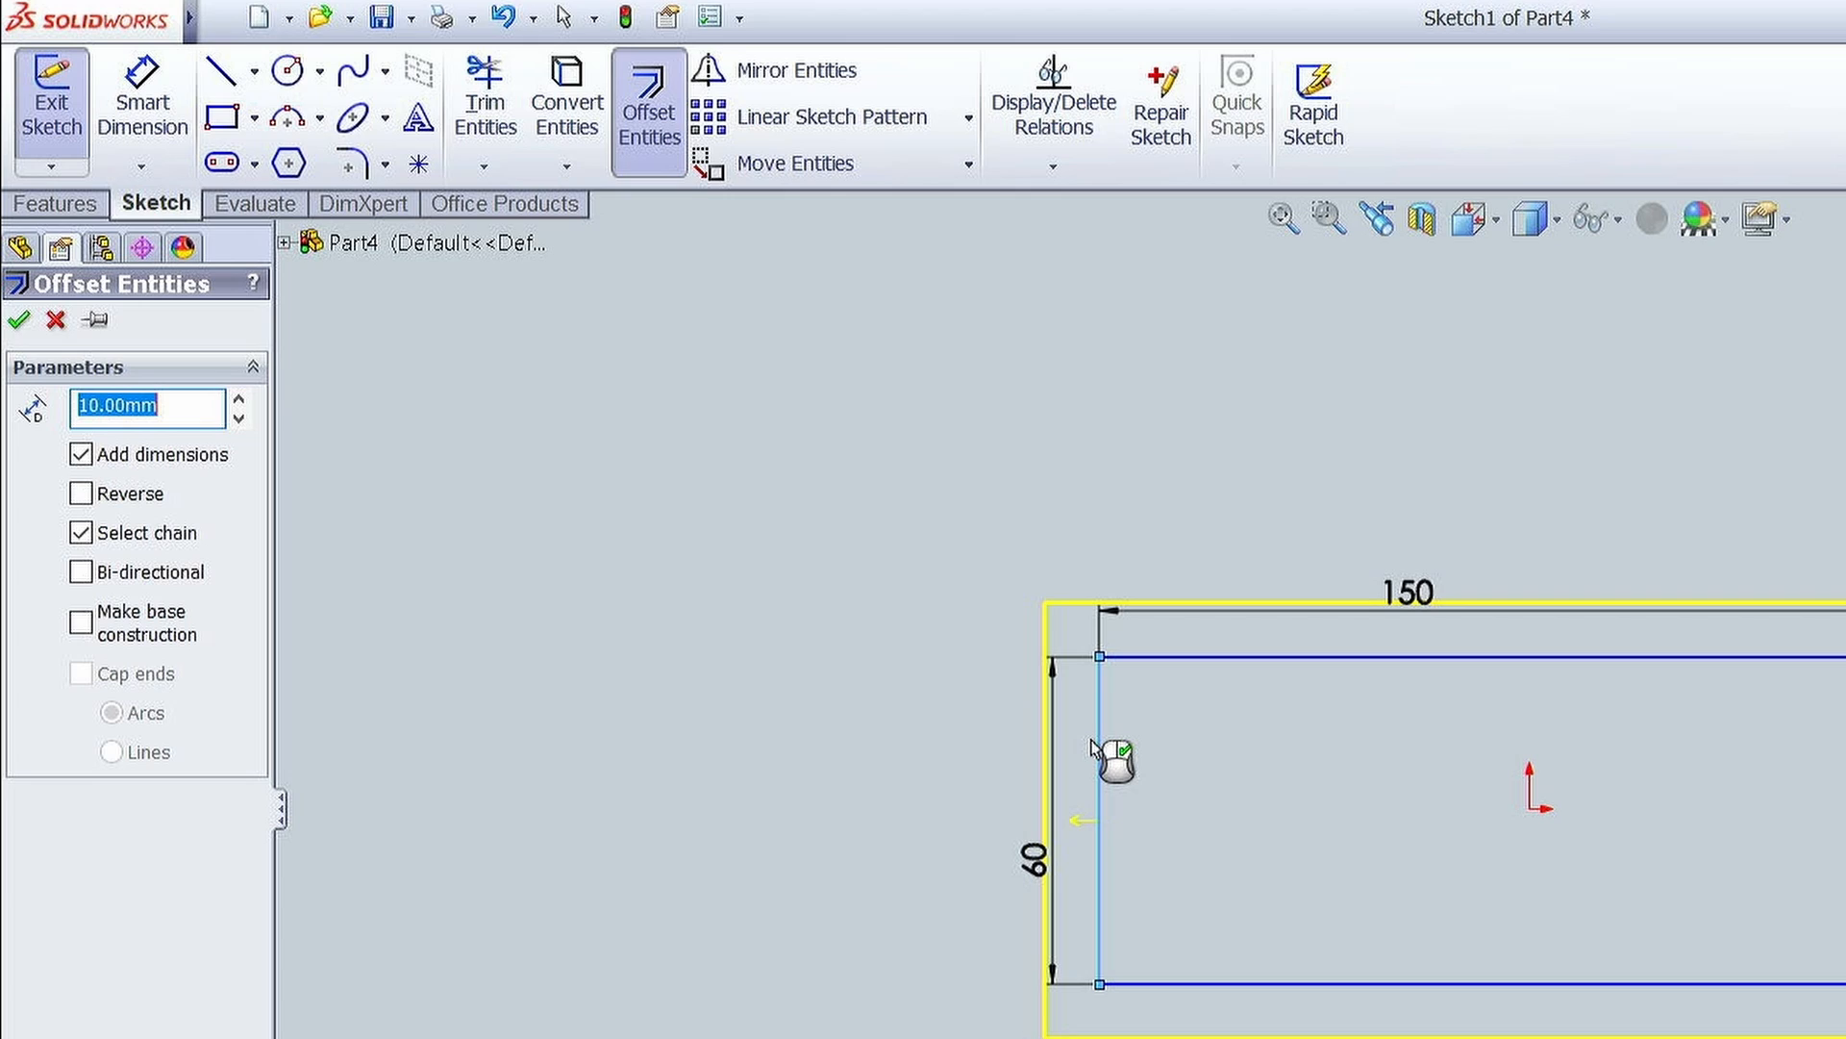
{"action": "type", "text": "3"}
{"action": "key", "text": "Return"}
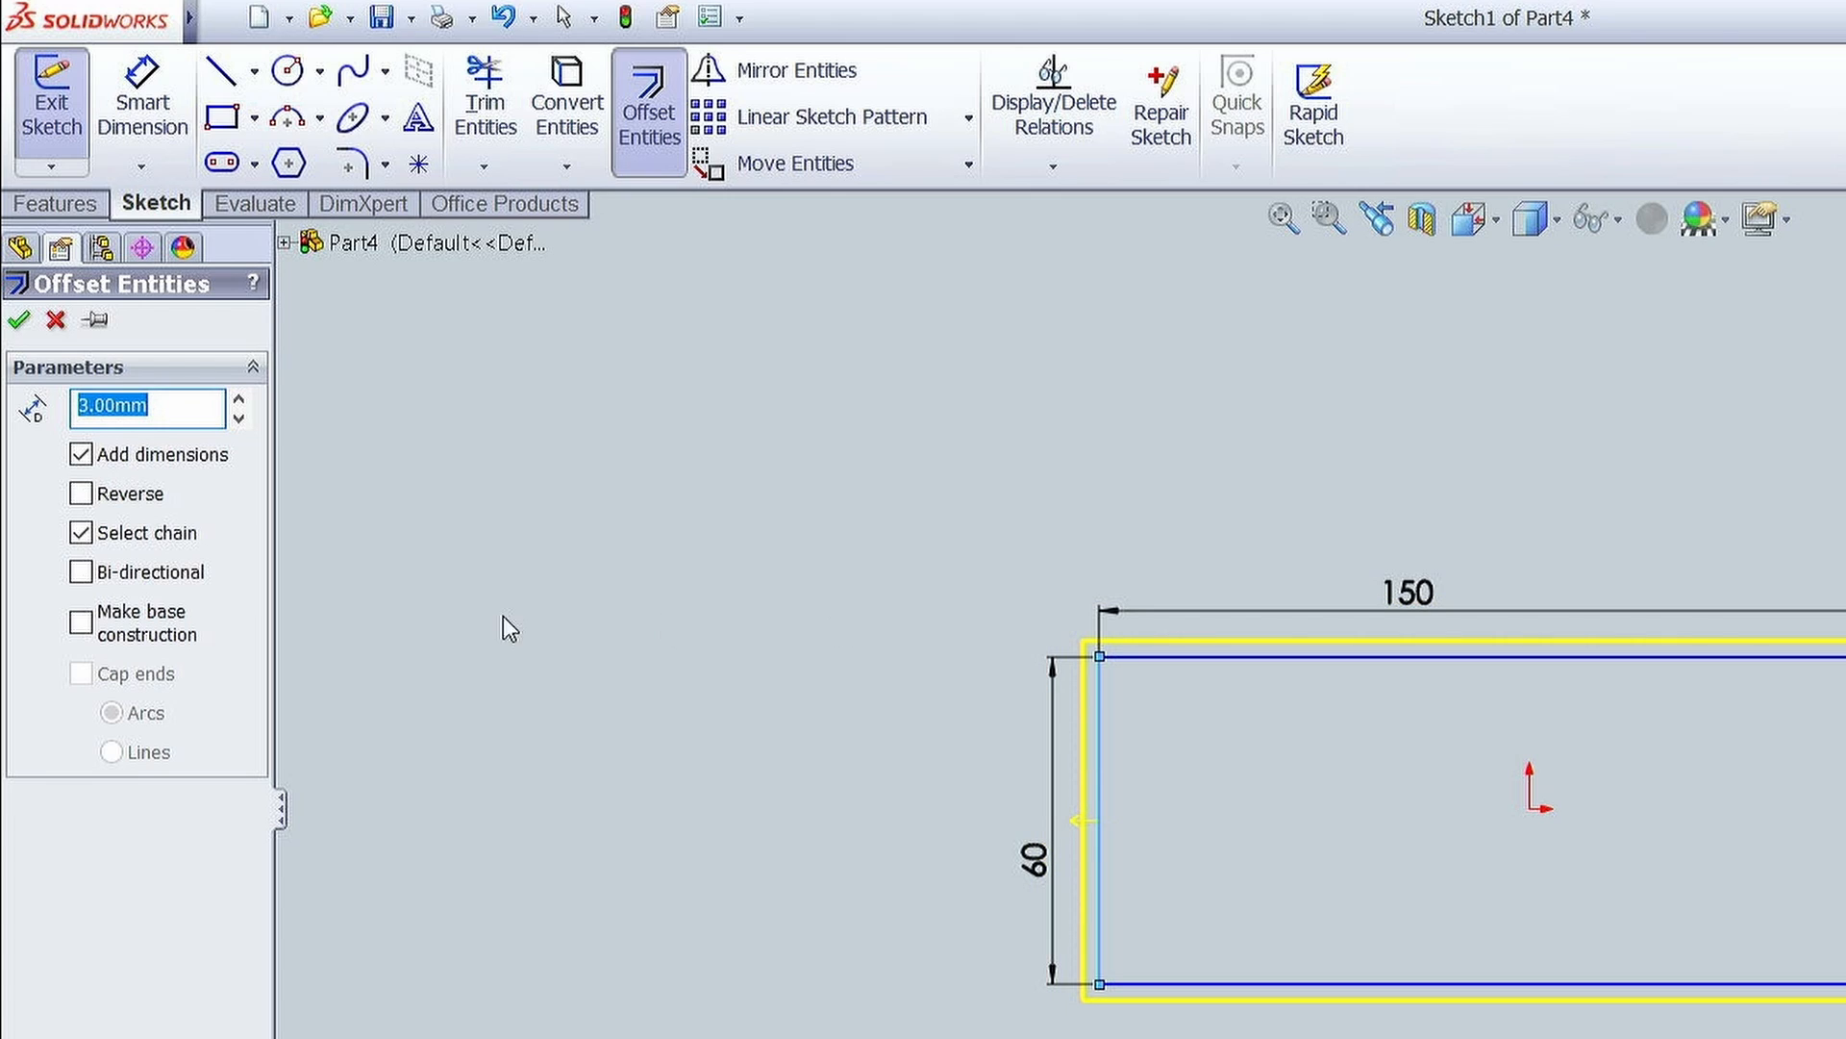
{"action": "left_click", "coordinate": [95, 496]}
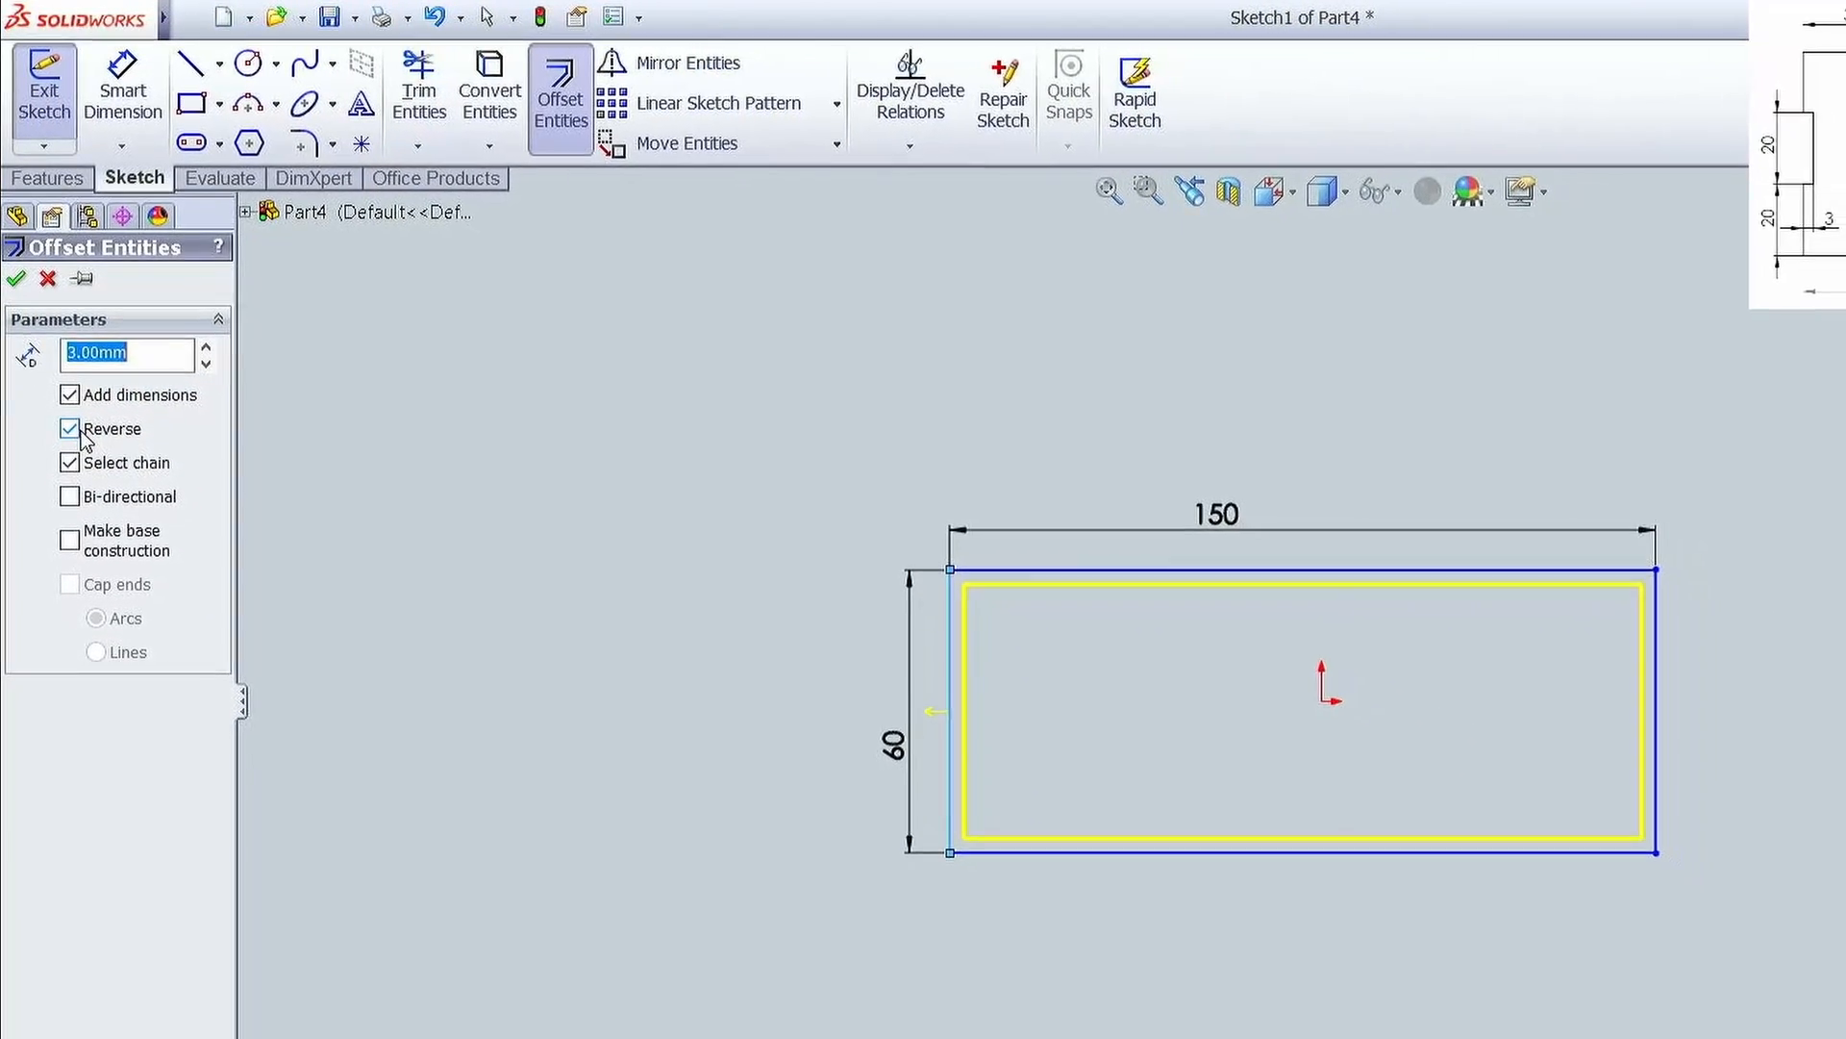
{"action": "left_click", "coordinate": [15, 278]}
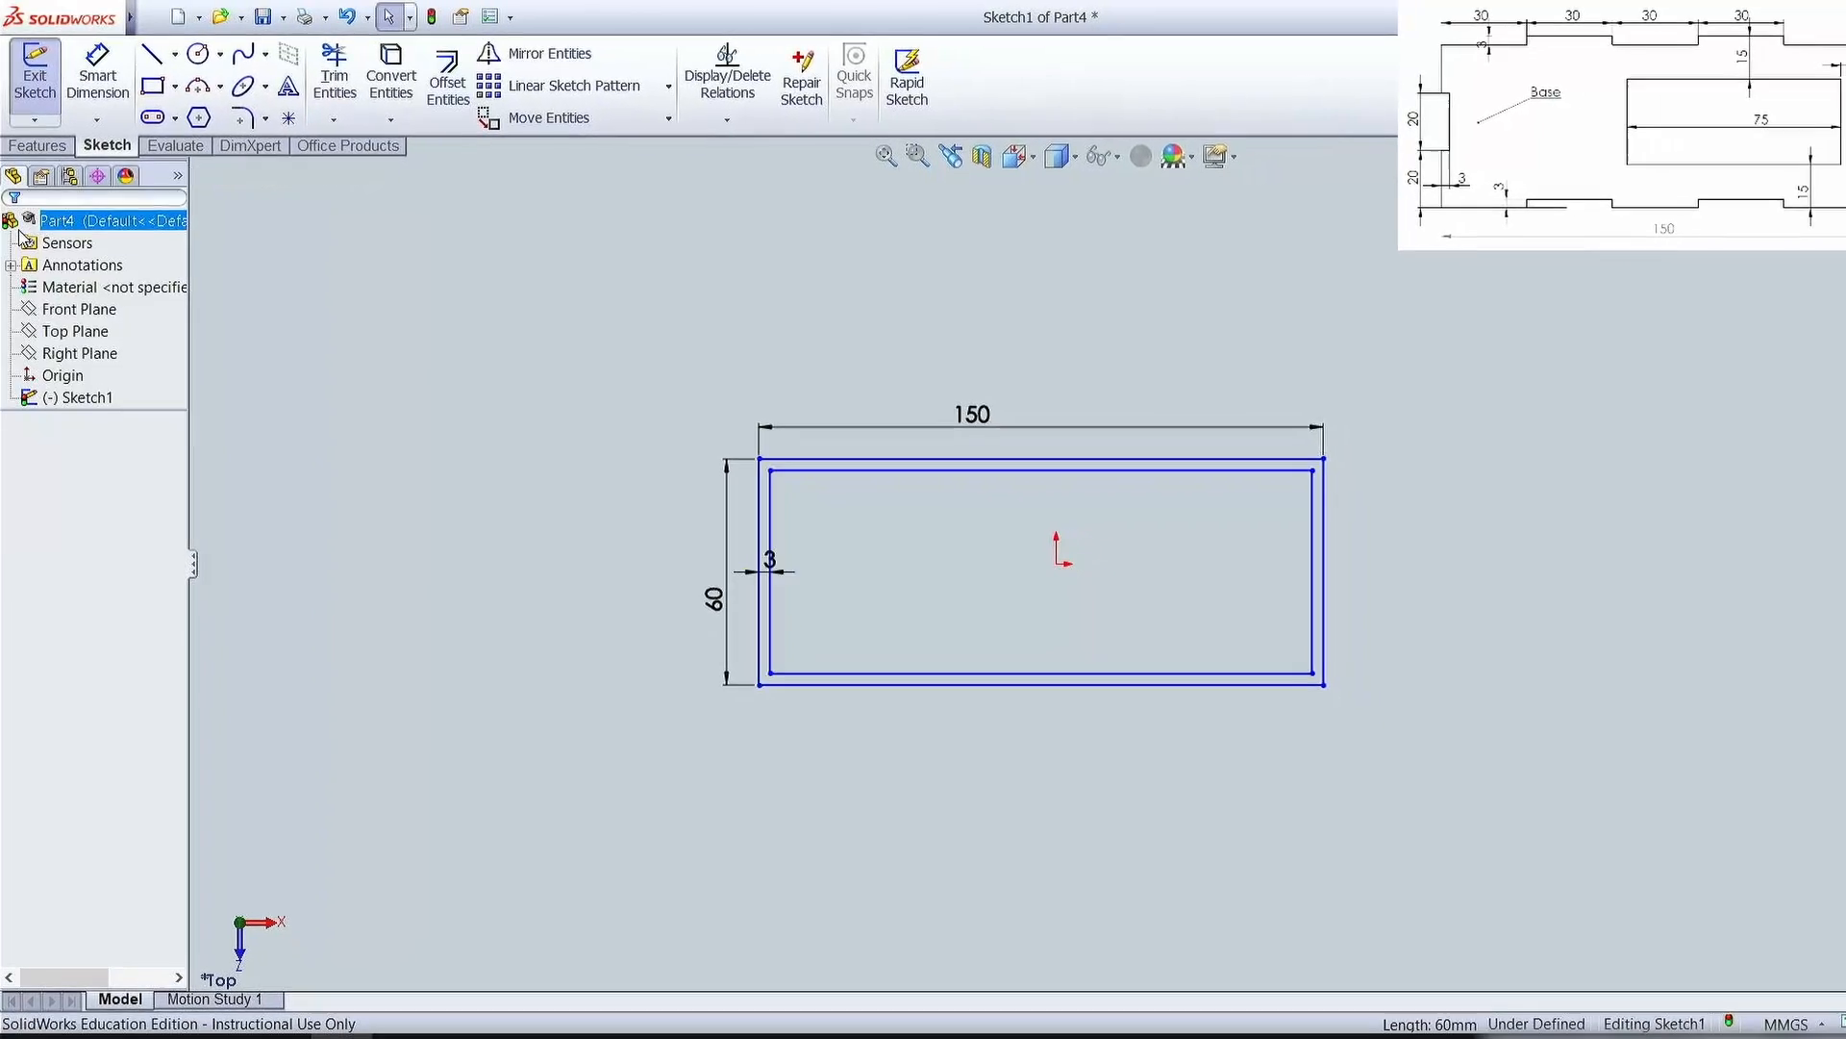
- Sketch a vertical line from the outer rectangle's upper edge to its lower edge, about 31 mm from its left edge, and end the chain
{"action": "scroll", "coordinate": [1117, 445], "scroll_direction": "down", "scroll_amount": 2}
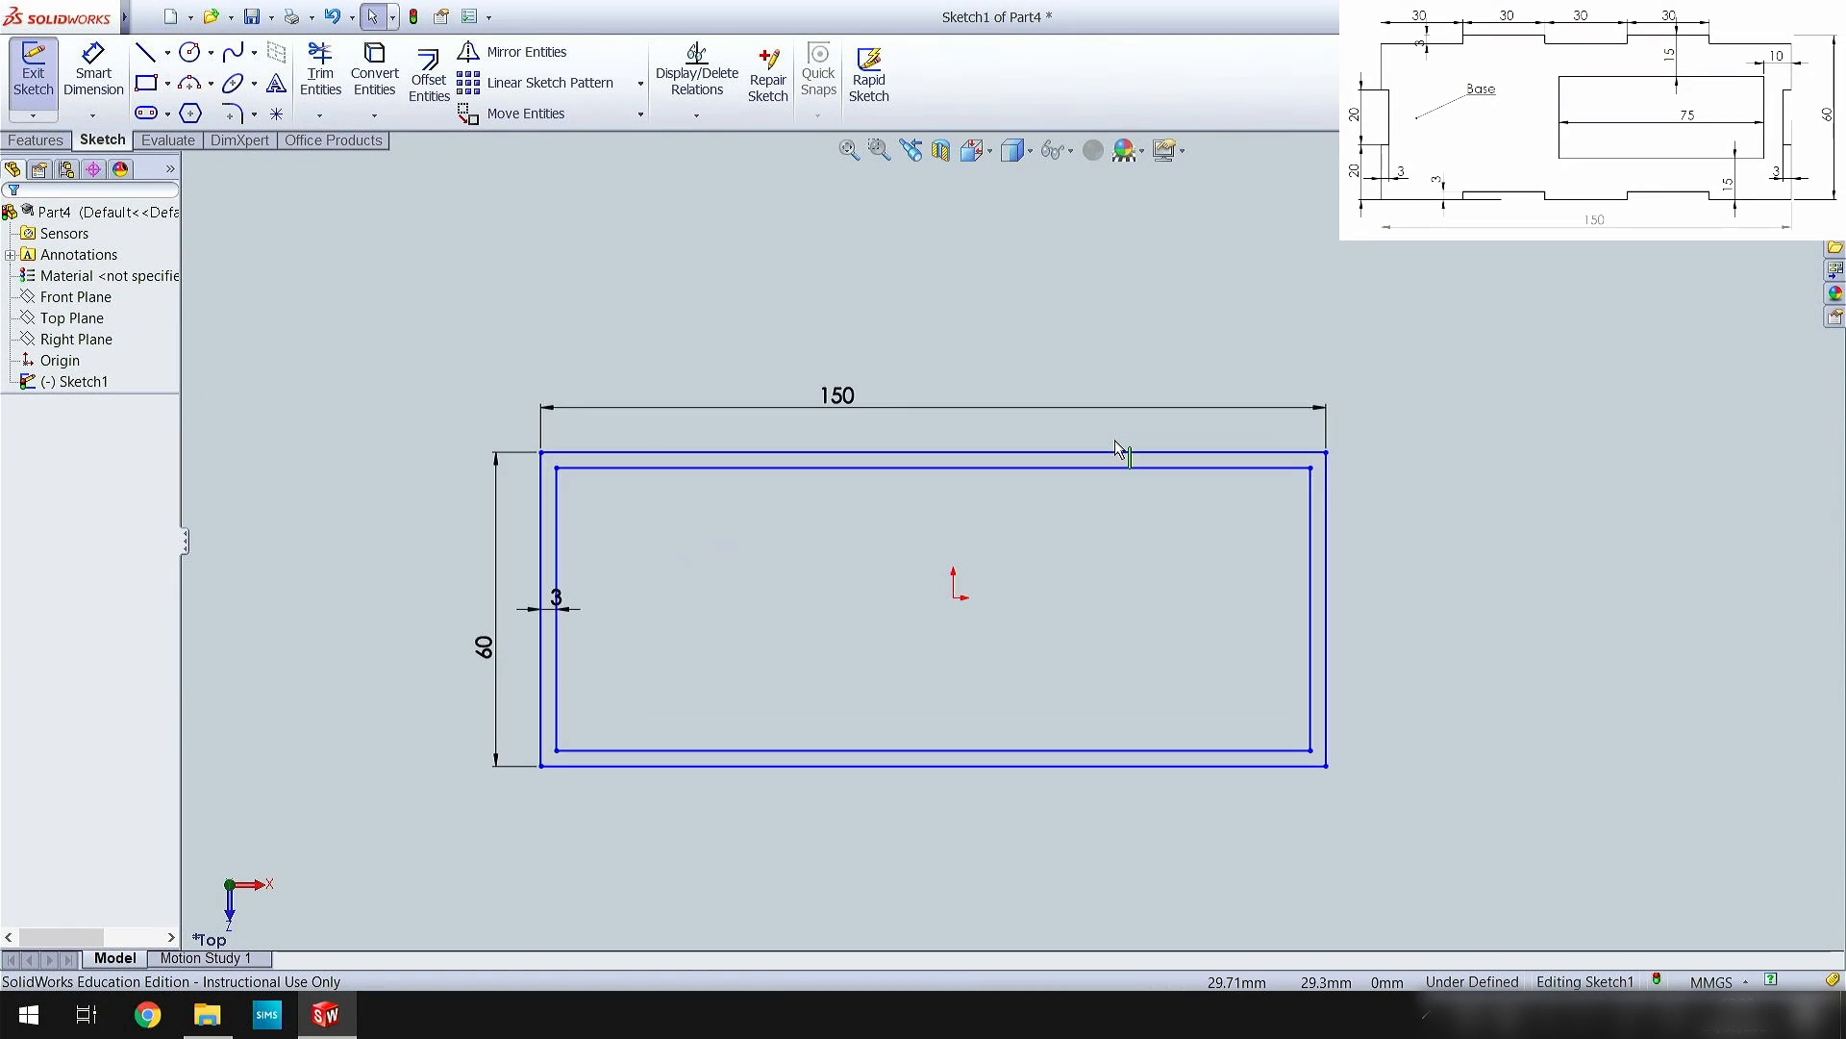
{"action": "scroll", "coordinate": [1116, 440], "scroll_direction": "down", "scroll_amount": 1}
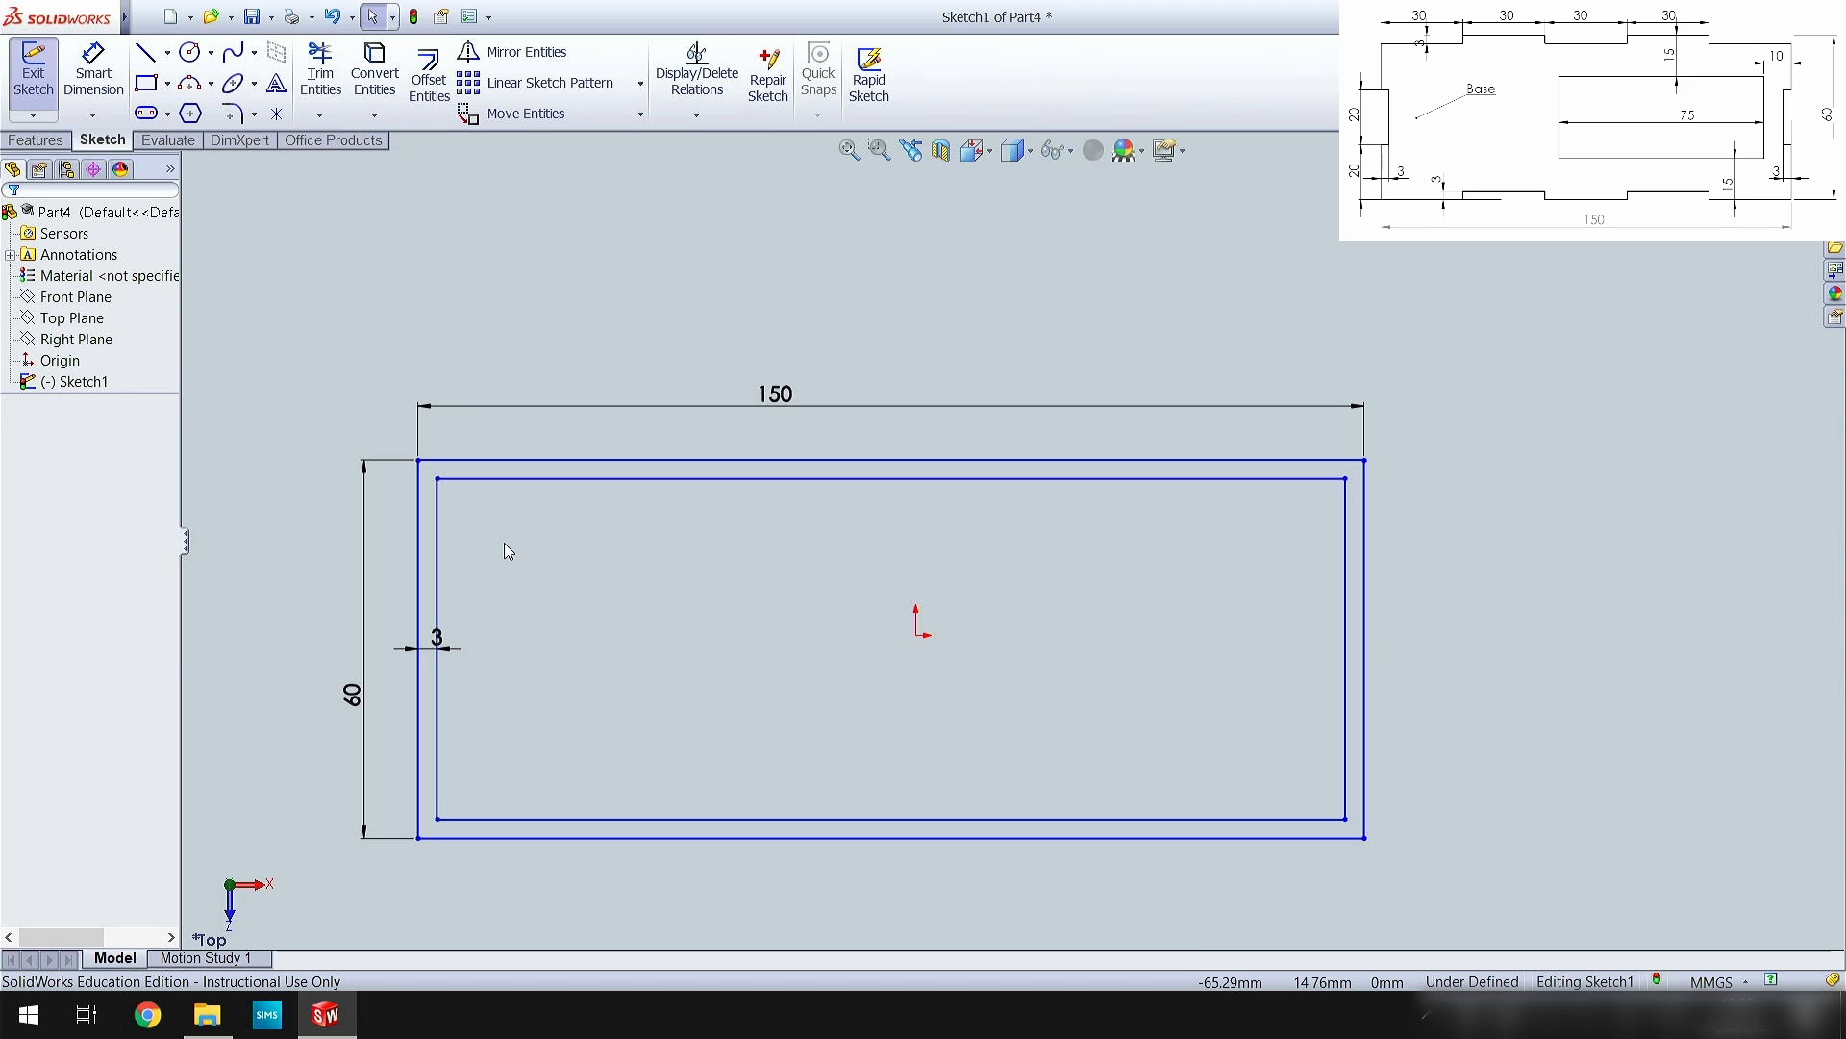
{"action": "left_click", "coordinate": [145, 51]}
{"action": "left_click", "coordinate": [615, 460]}
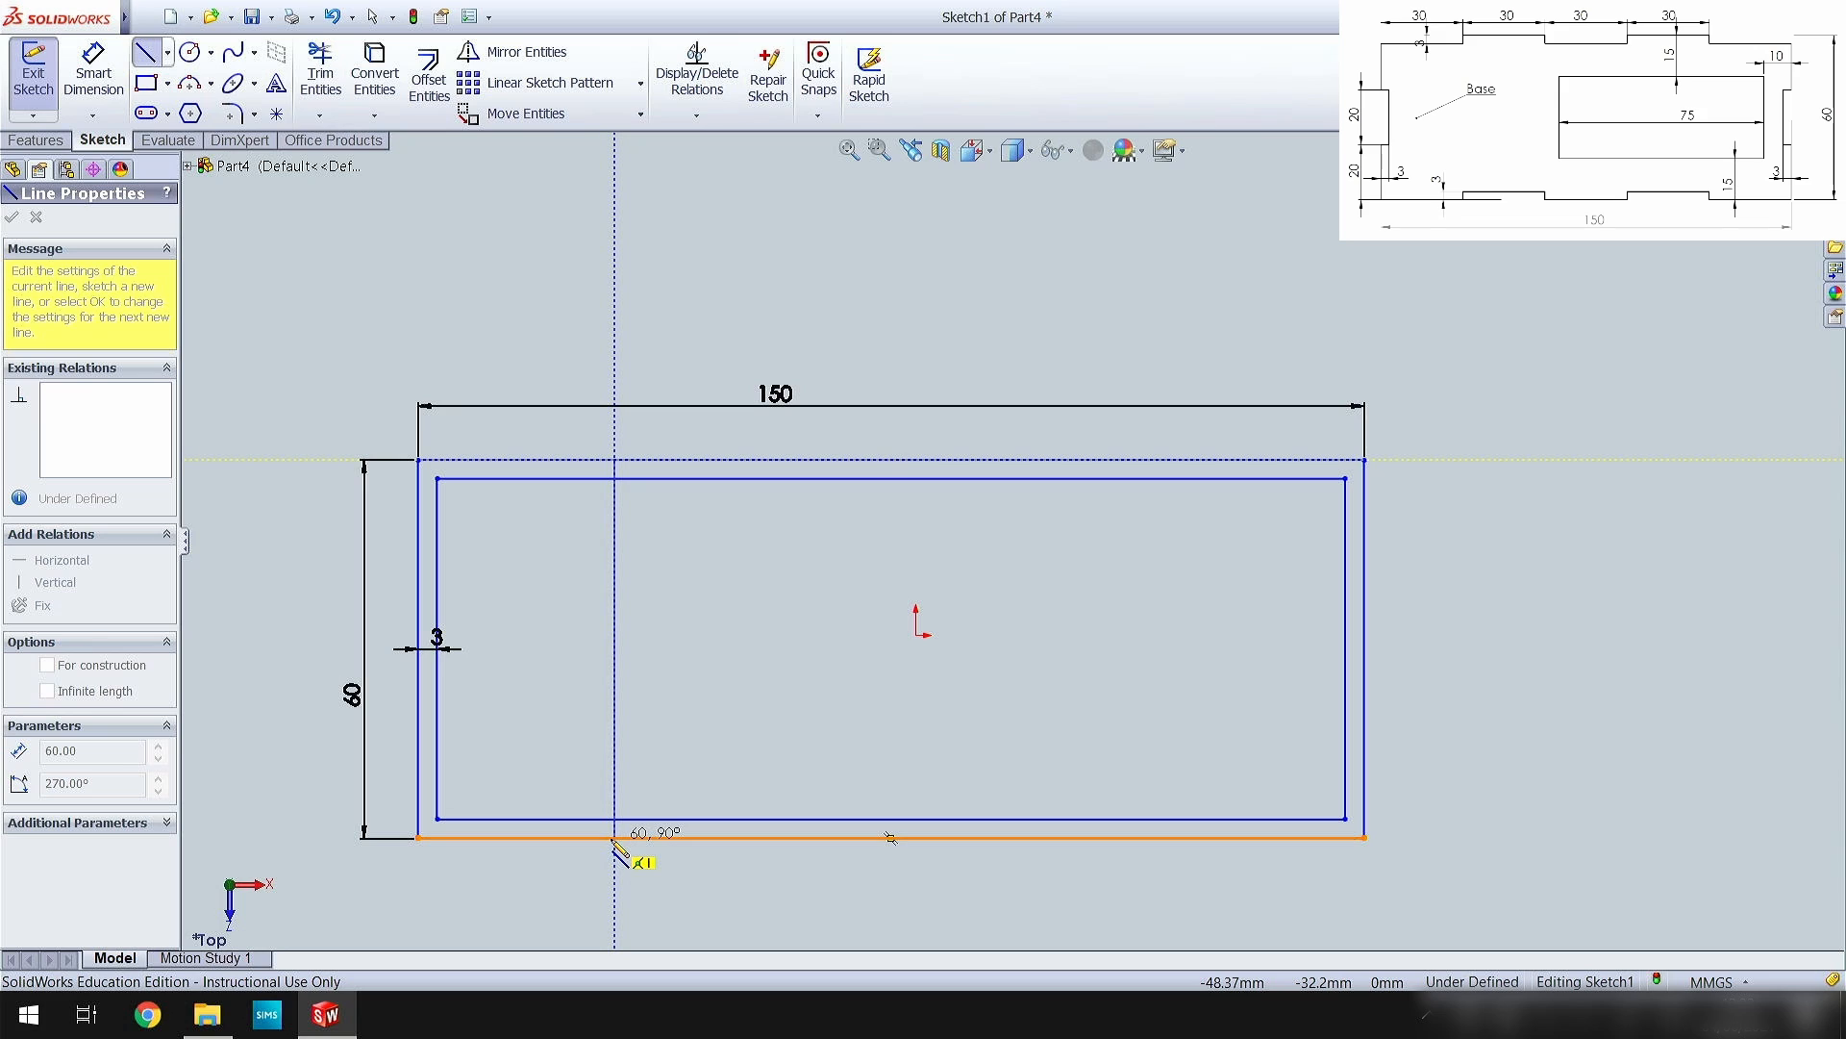
{"action": "left_click", "coordinate": [615, 838]}
{"action": "right_click", "coordinate": [683, 681]}
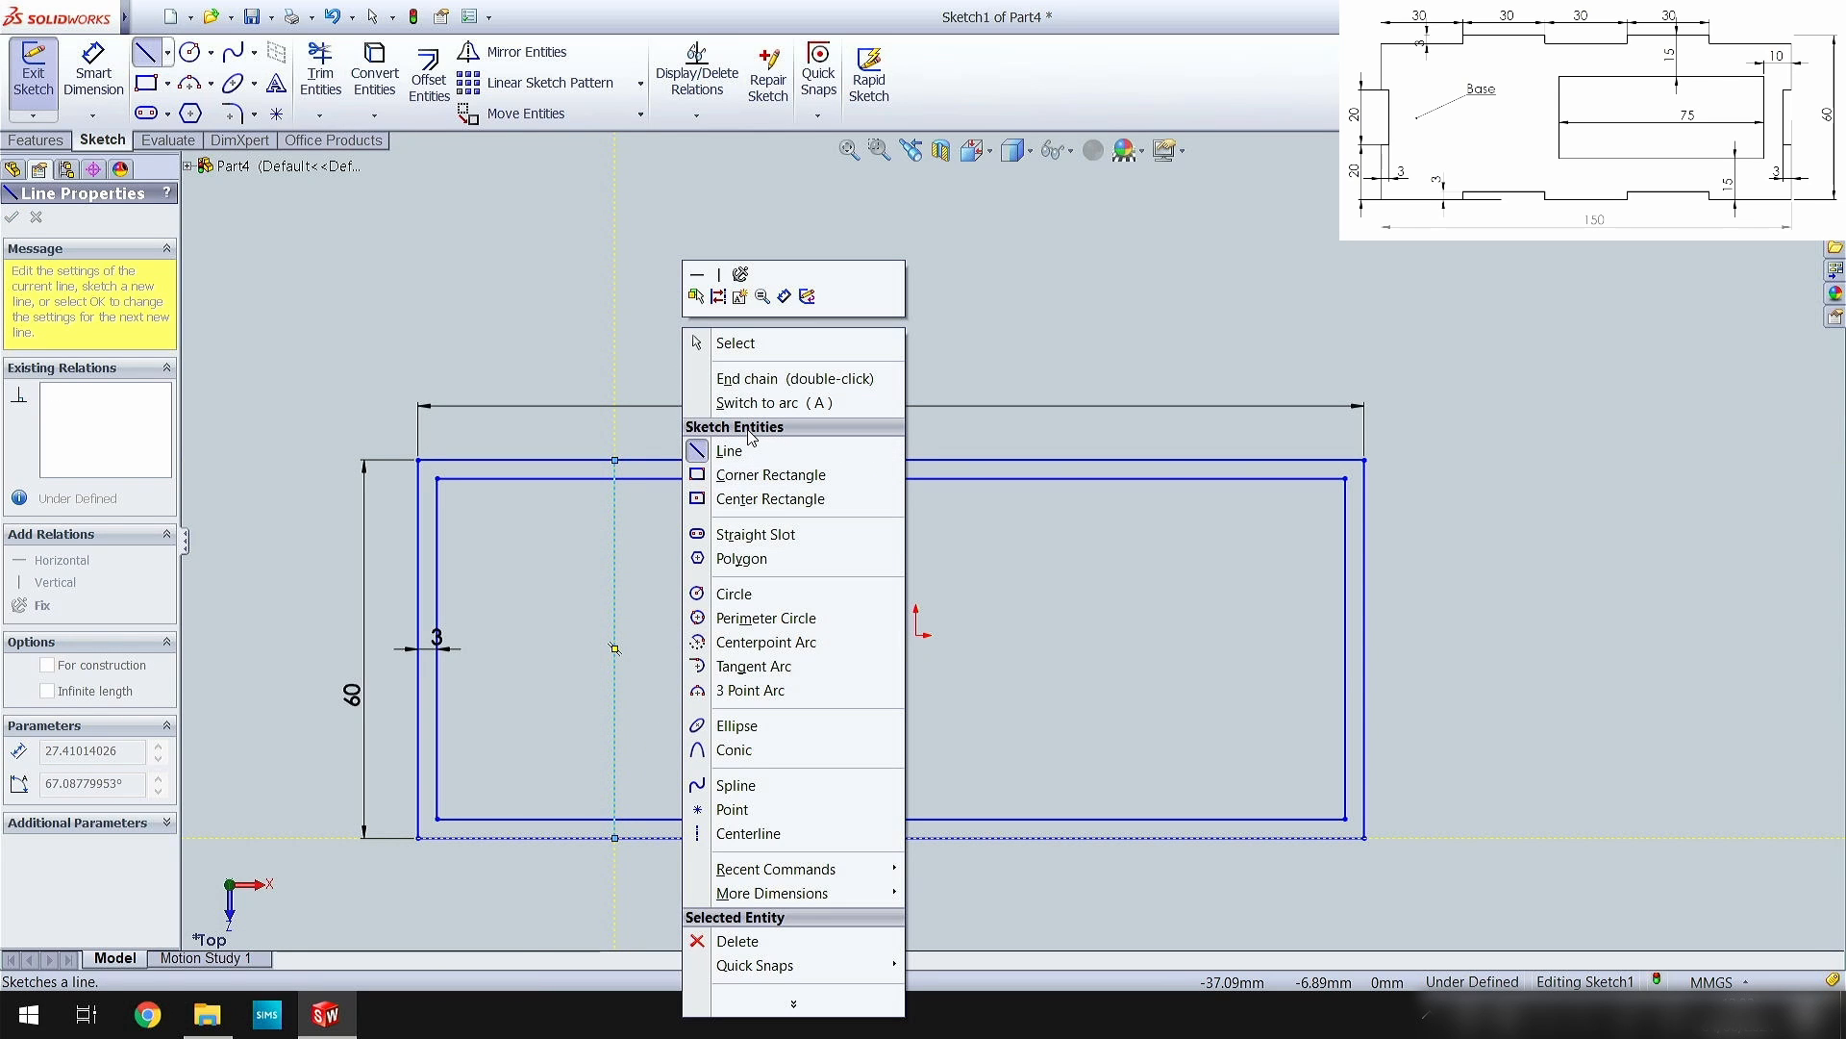
{"action": "left_click", "coordinate": [759, 379]}
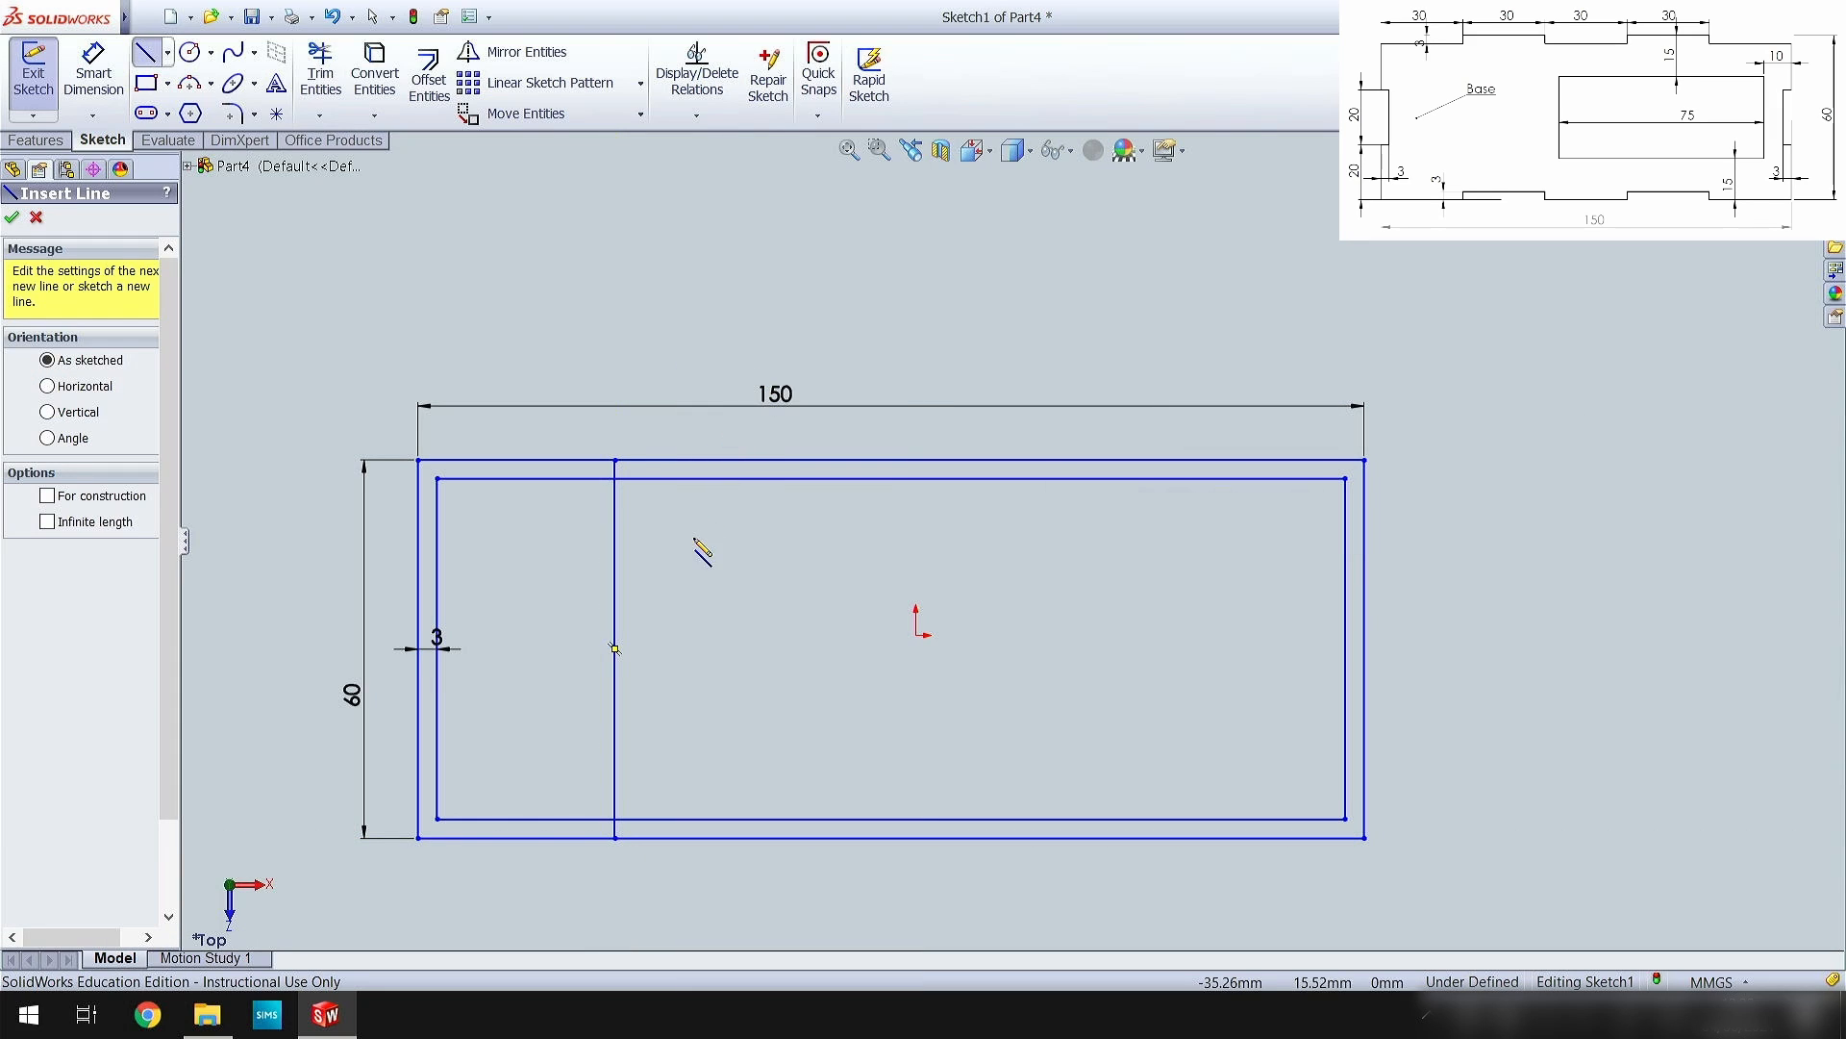
- Sketch three more separate full-height vertical lines to the right of the first, spaced roughly evenly across the outer rectangle
{"action": "left_click", "coordinate": [778, 462]}
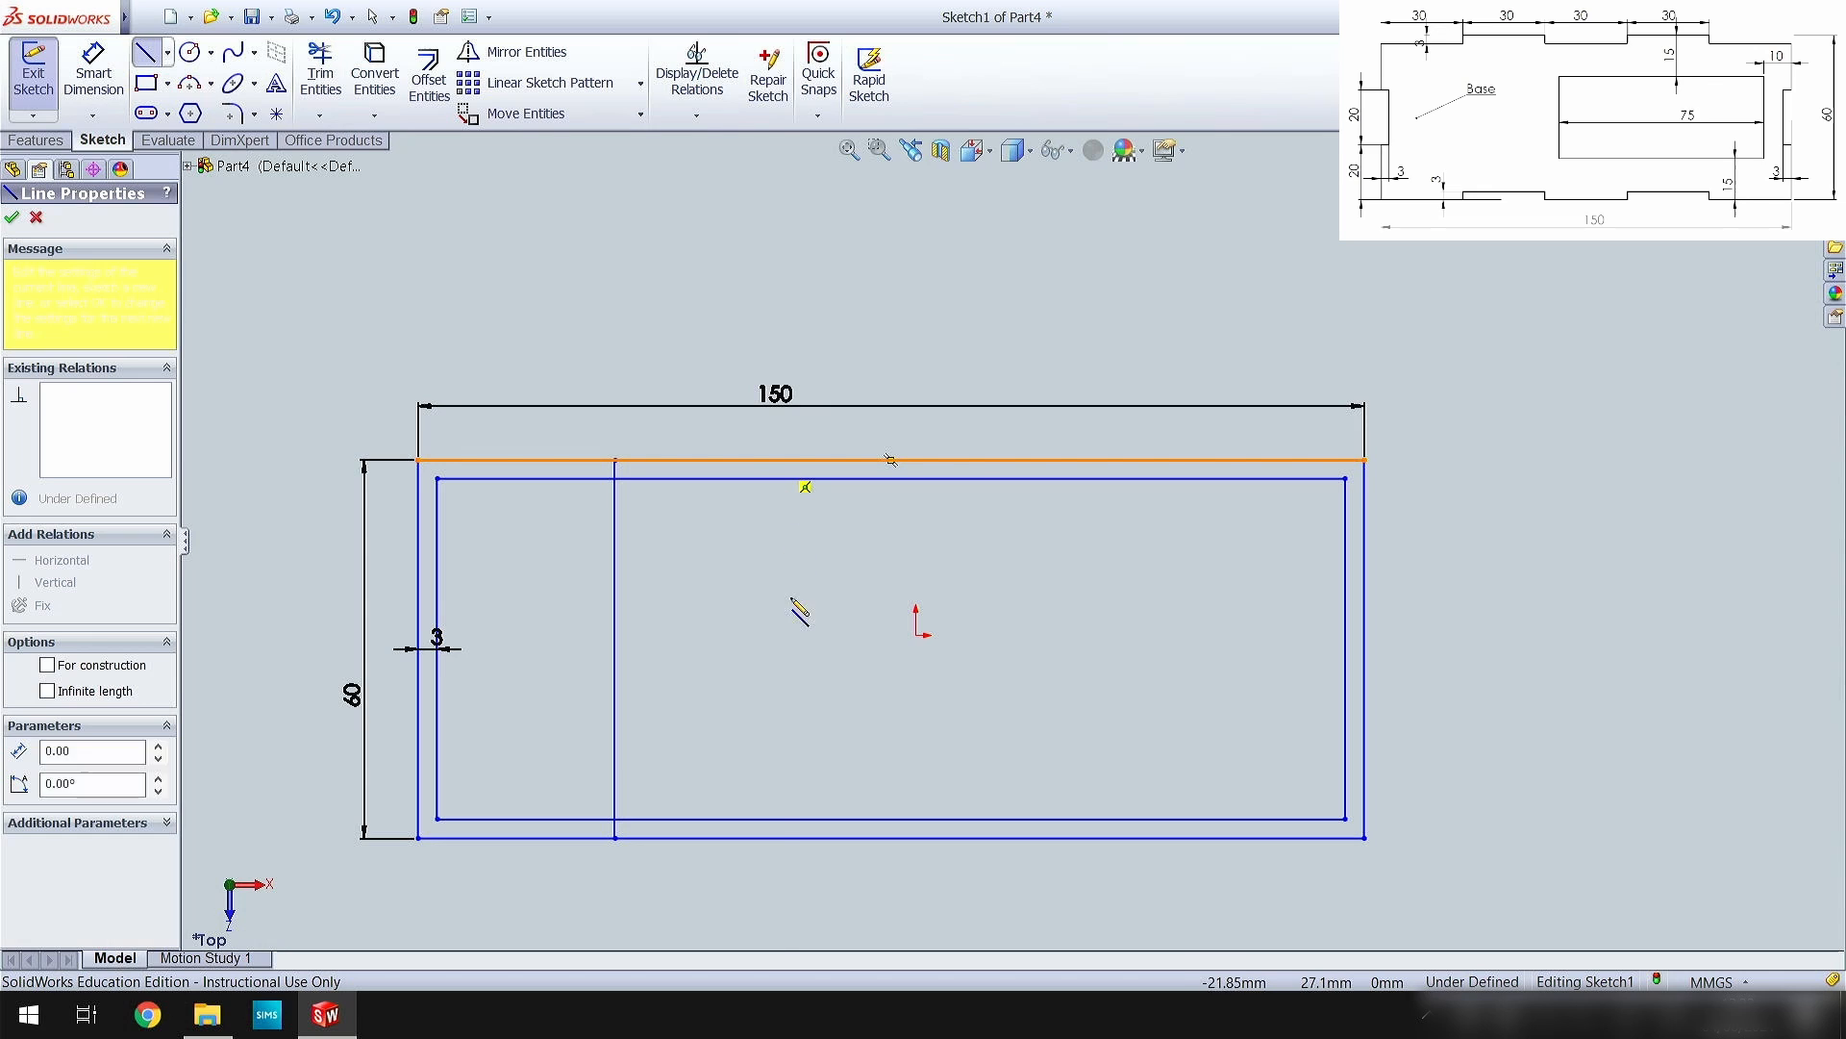
{"action": "left_click", "coordinate": [779, 837]}
{"action": "key", "text": "Escape"}
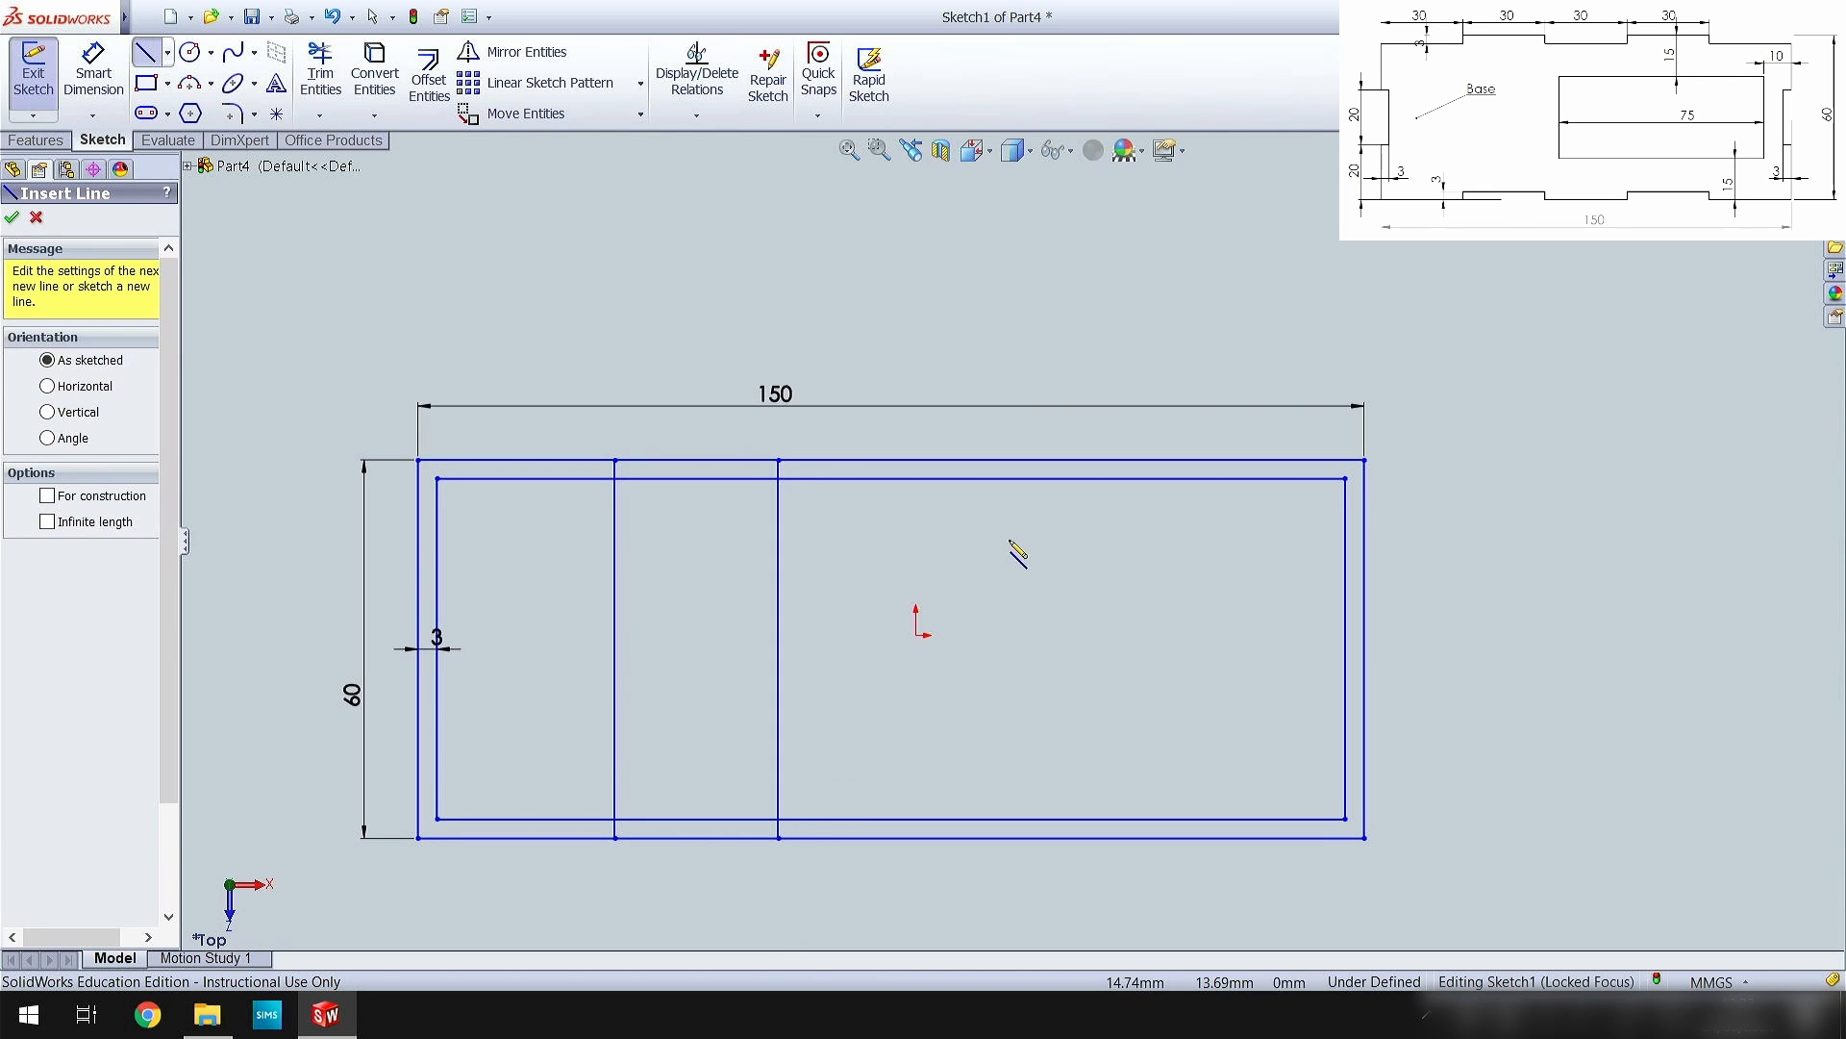
{"action": "left_click", "coordinate": [971, 461]}
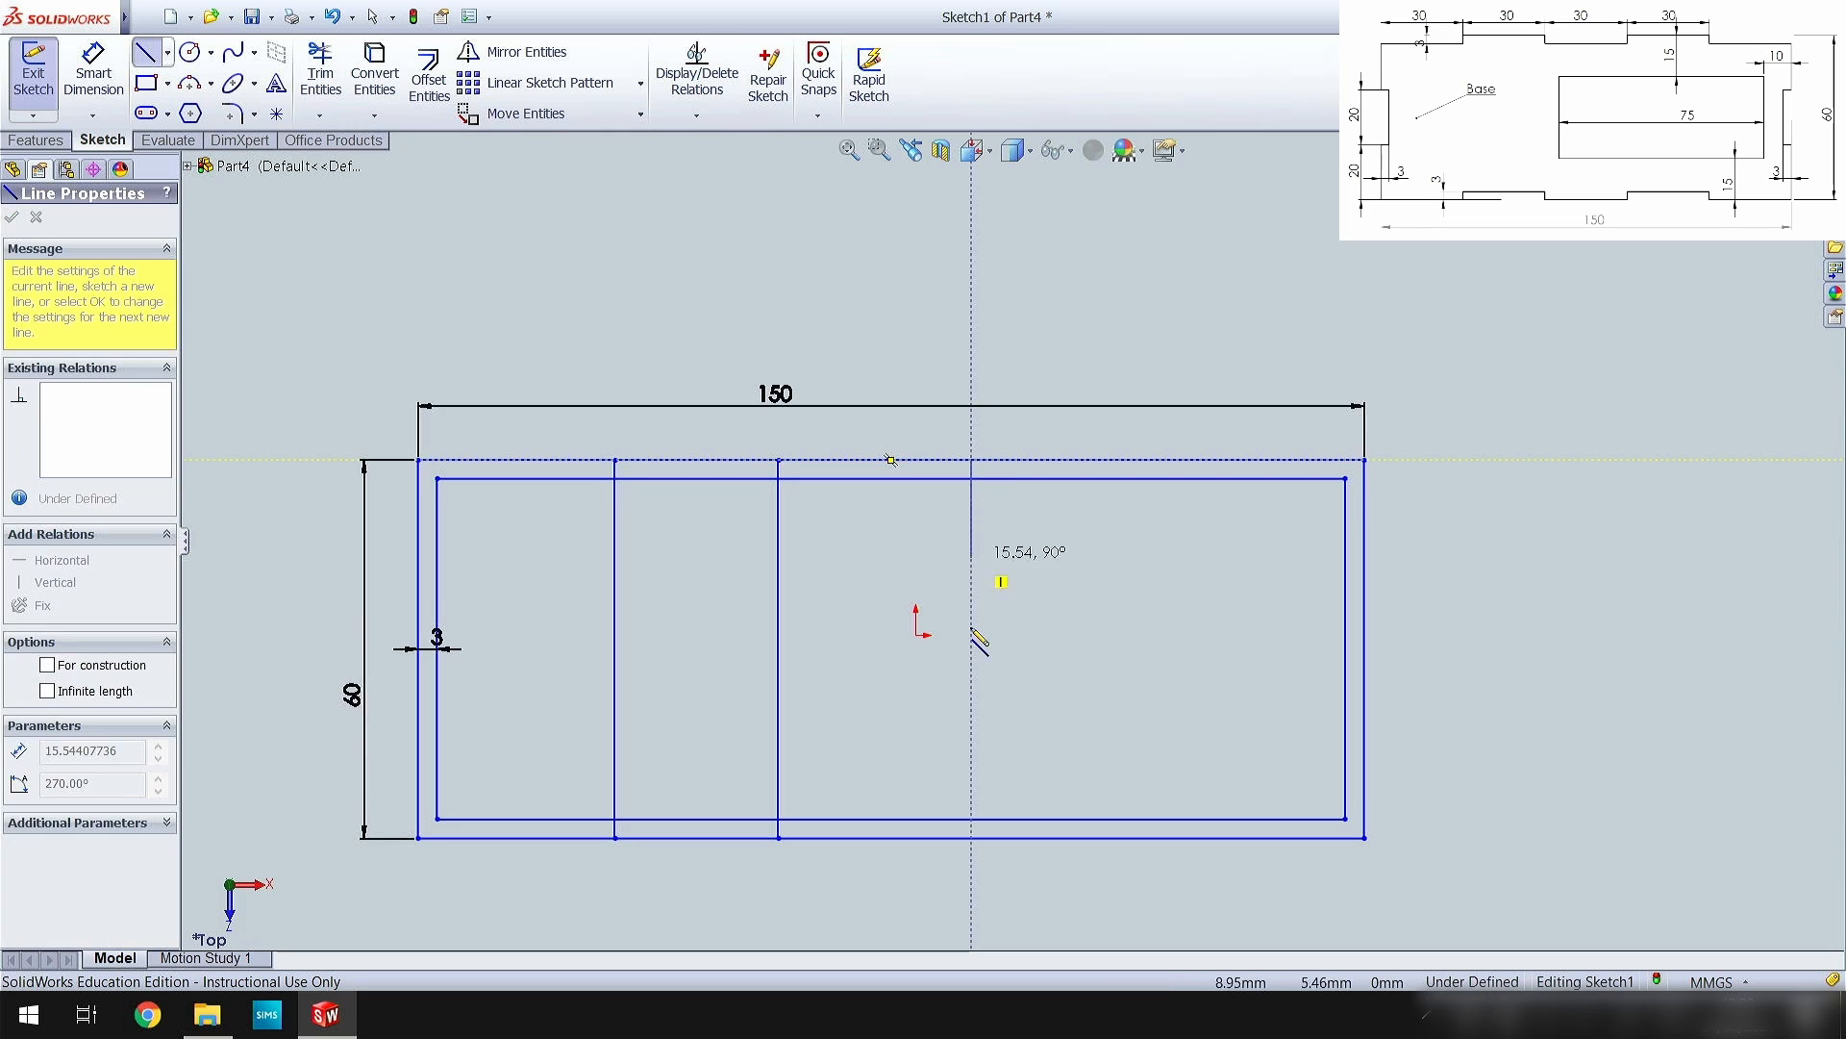
{"action": "left_click", "coordinate": [973, 838]}
{"action": "key", "text": "Escape"}
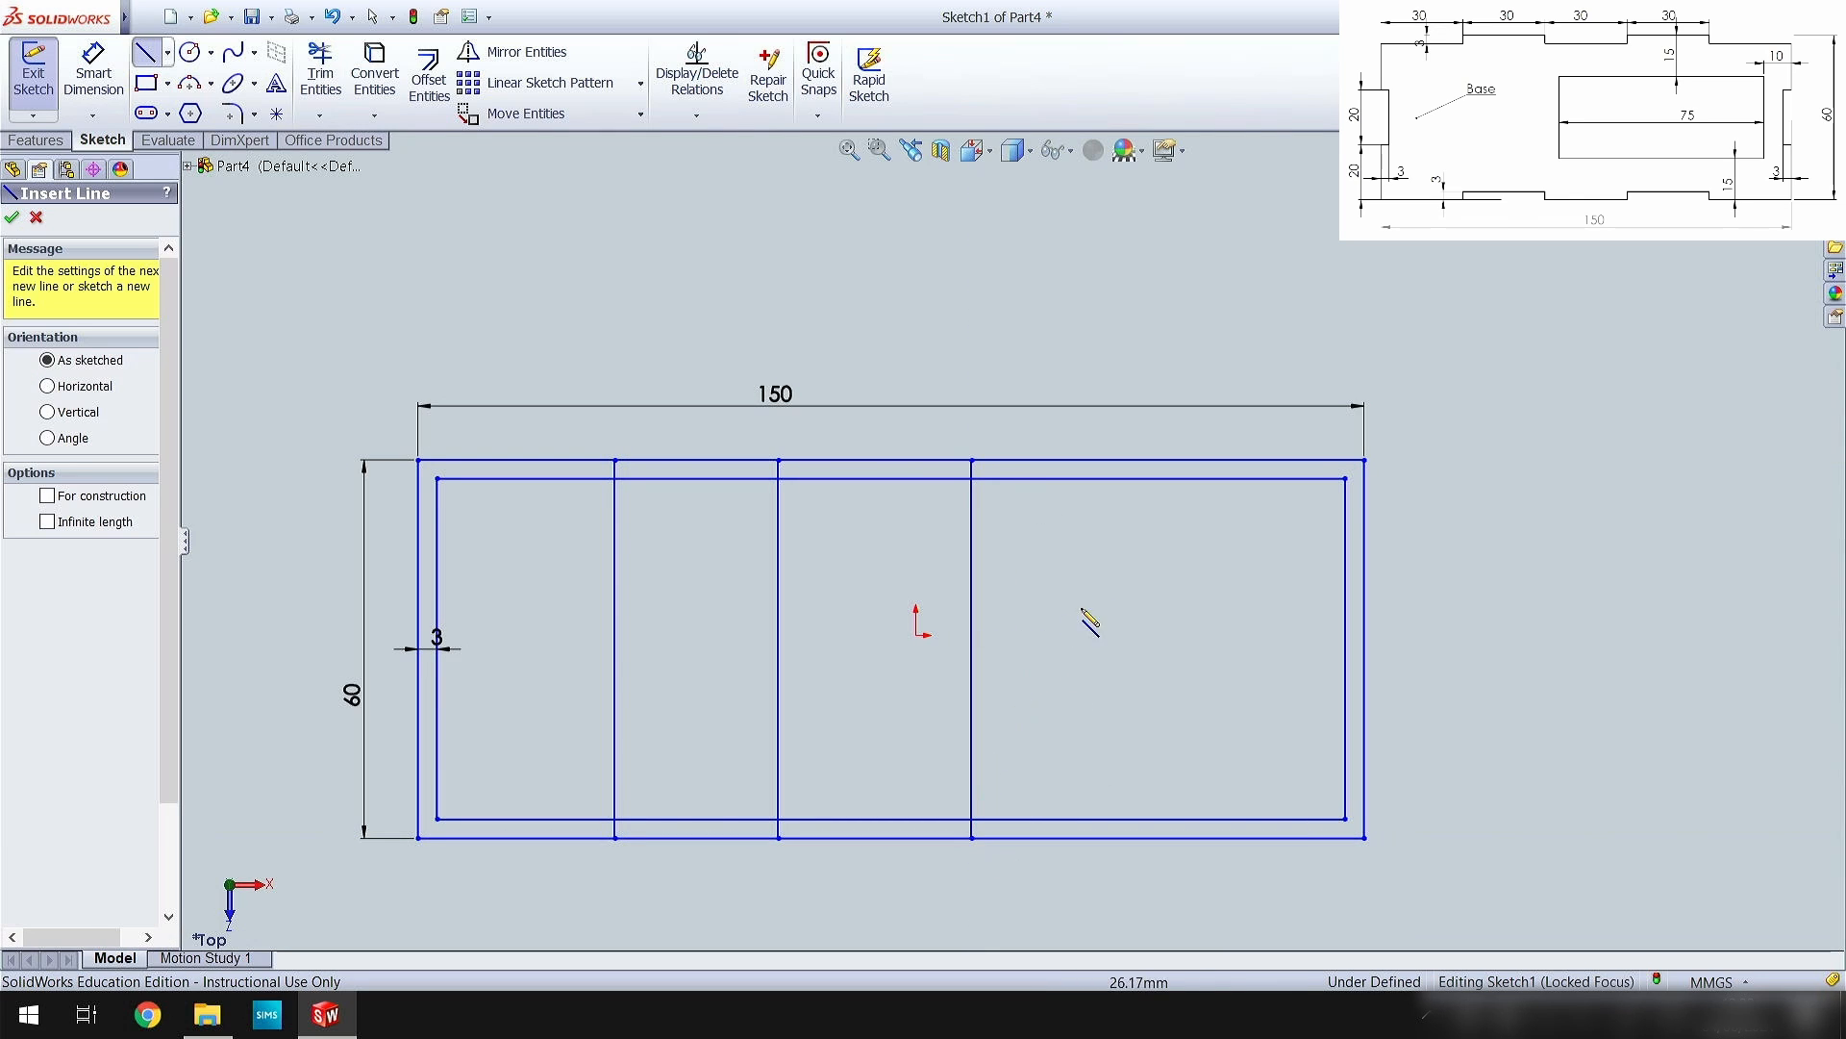
{"action": "left_click", "coordinate": [1172, 460]}
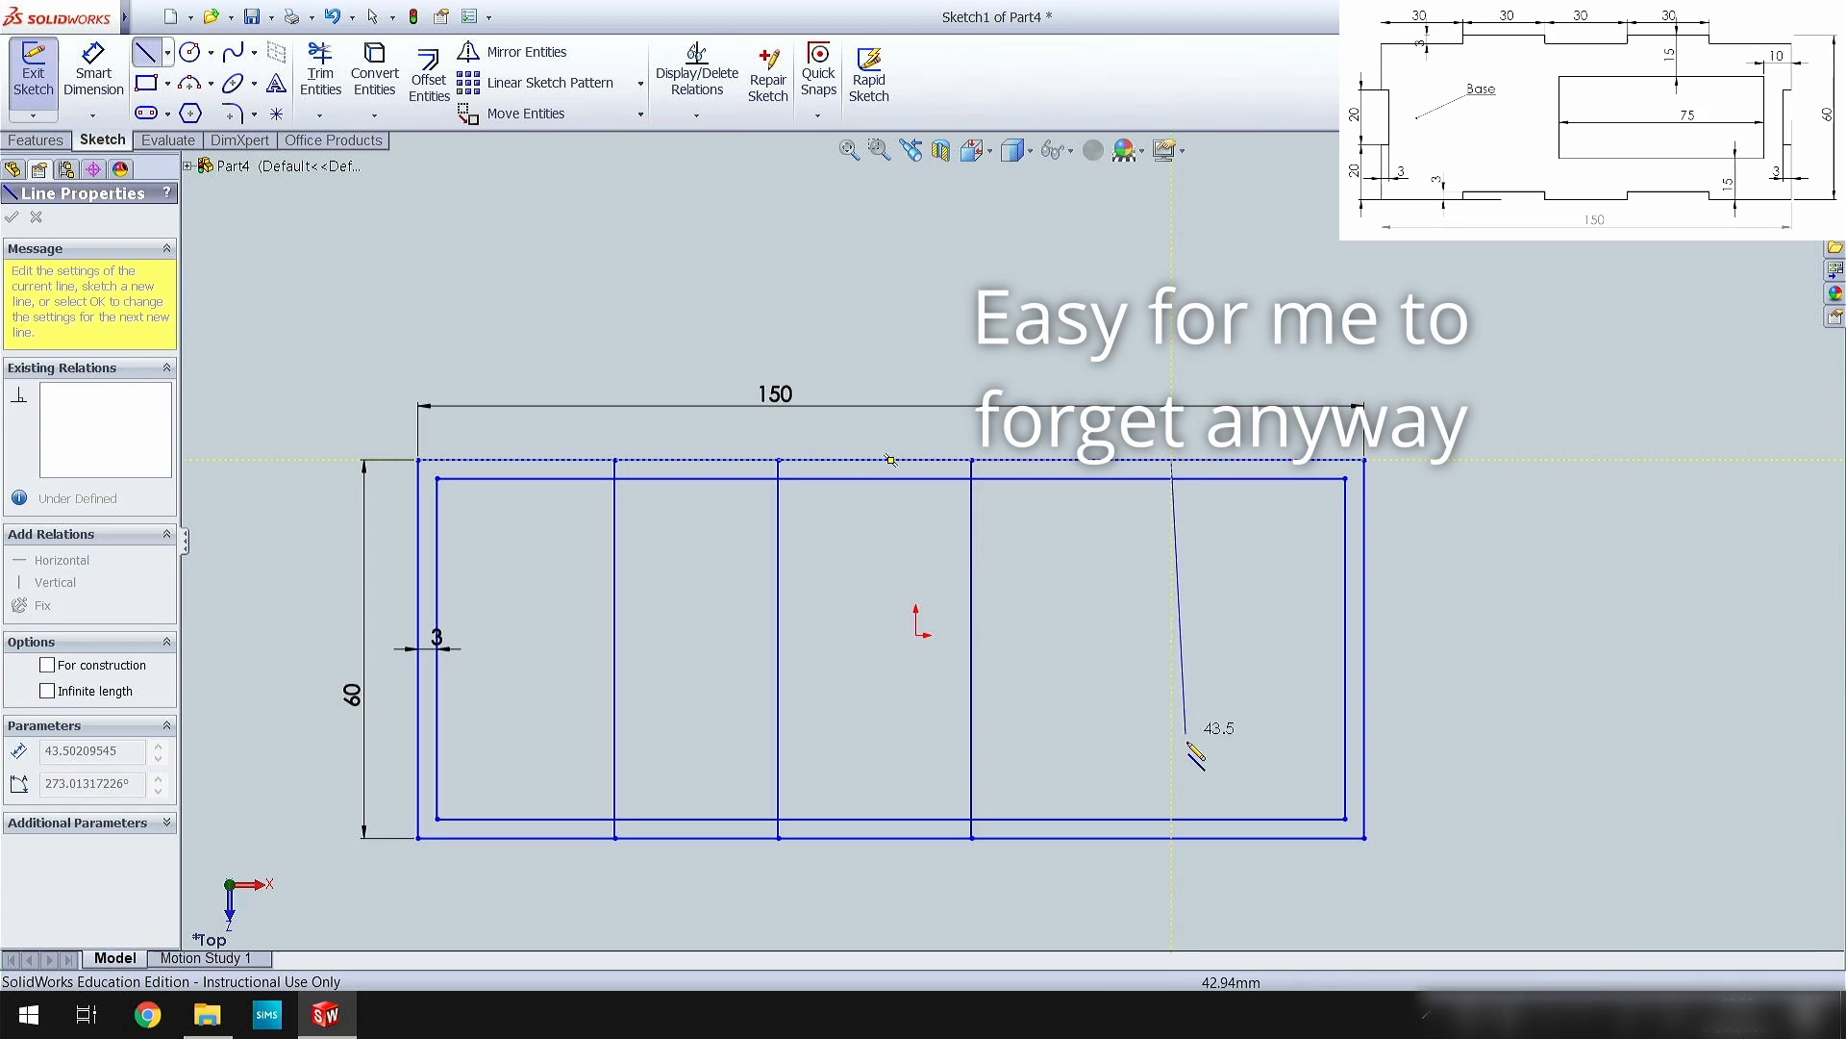
{"action": "left_click", "coordinate": [1175, 839]}
{"action": "key", "text": "Escape"}
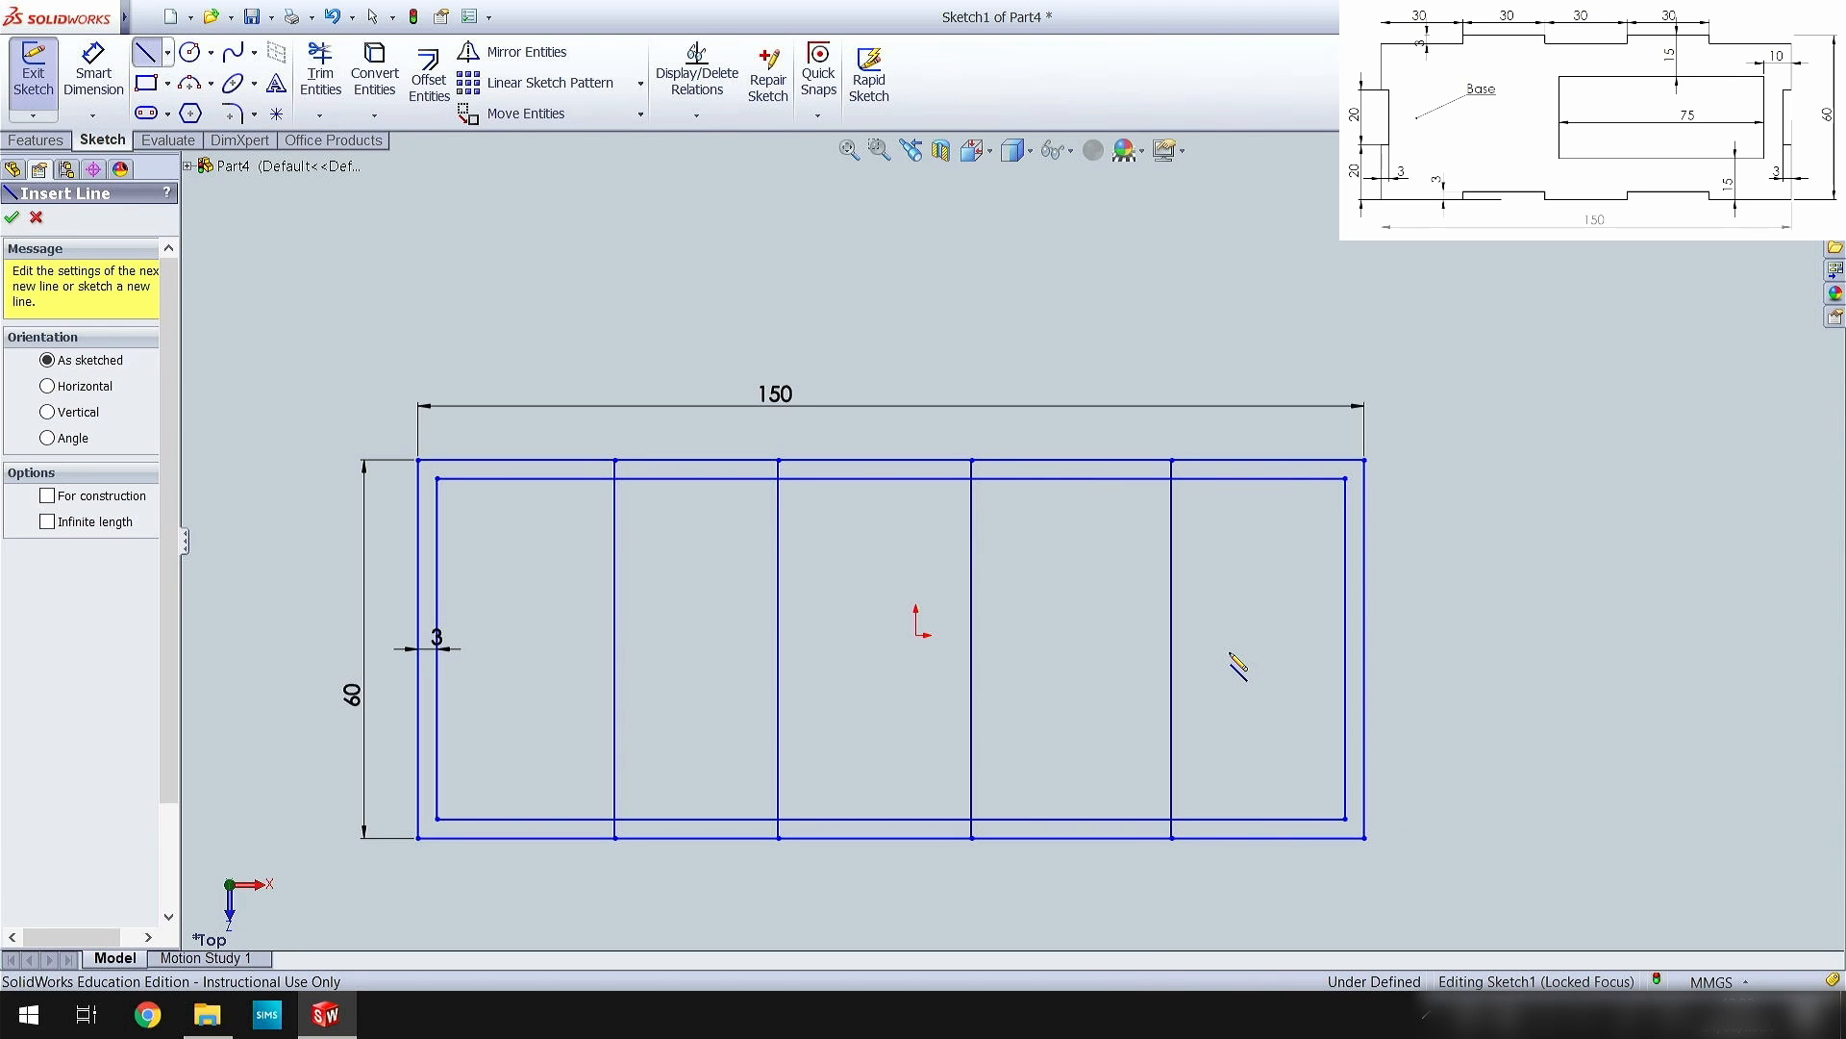
- Dimension the first vertical line 30 mm from the outer rectangle's left edge
{"action": "left_click", "coordinate": [93, 72]}
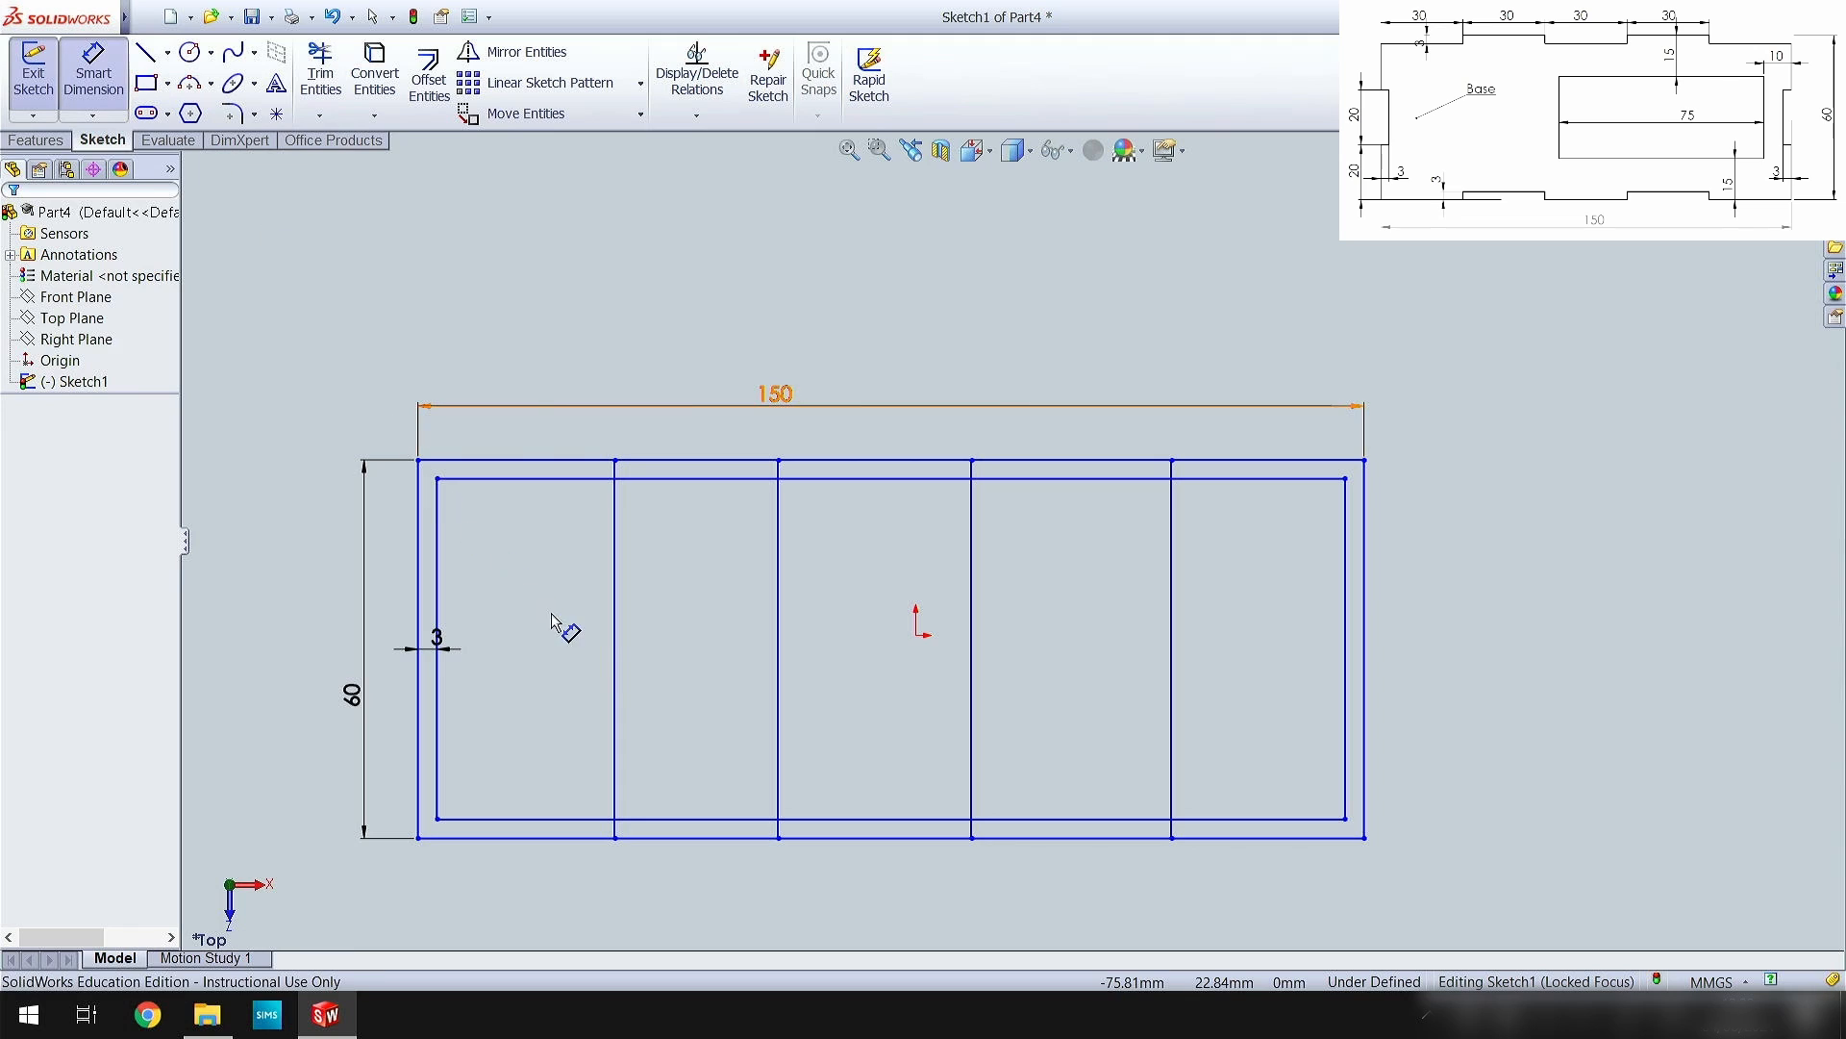
{"action": "left_click", "coordinate": [615, 626]}
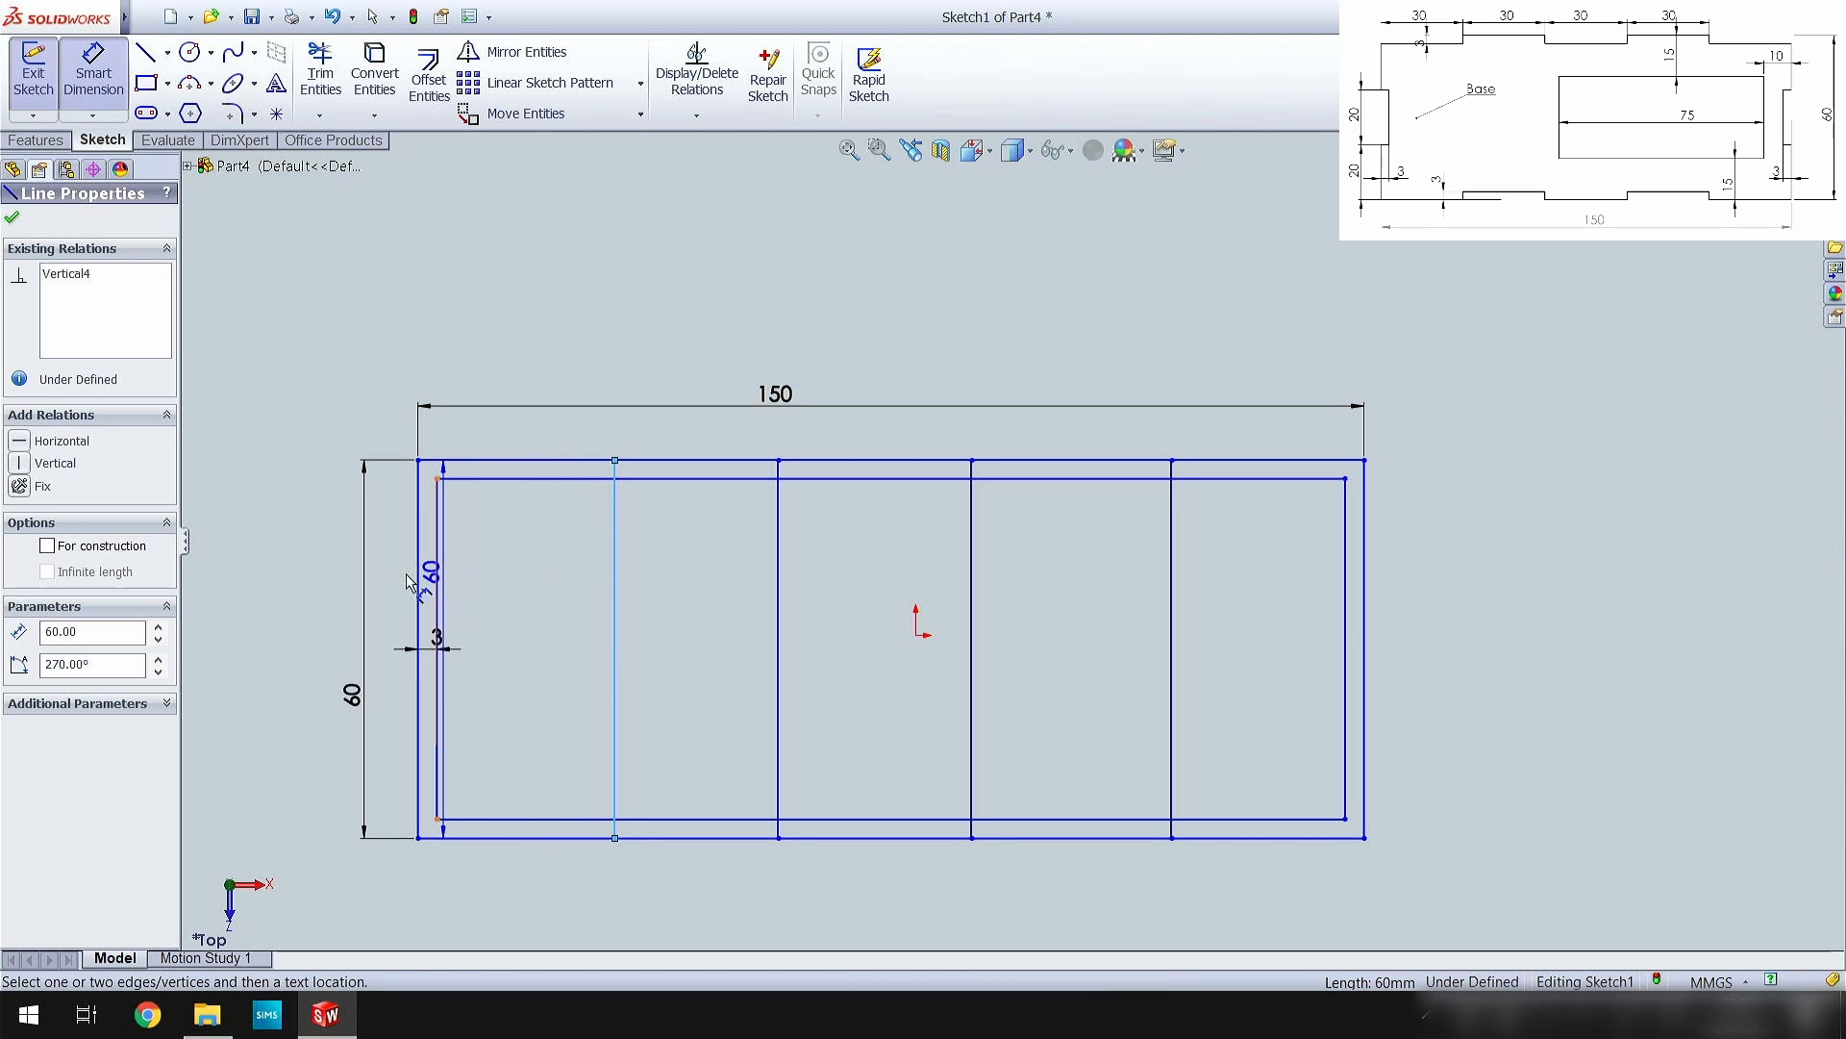
{"action": "left_click", "coordinate": [419, 588]}
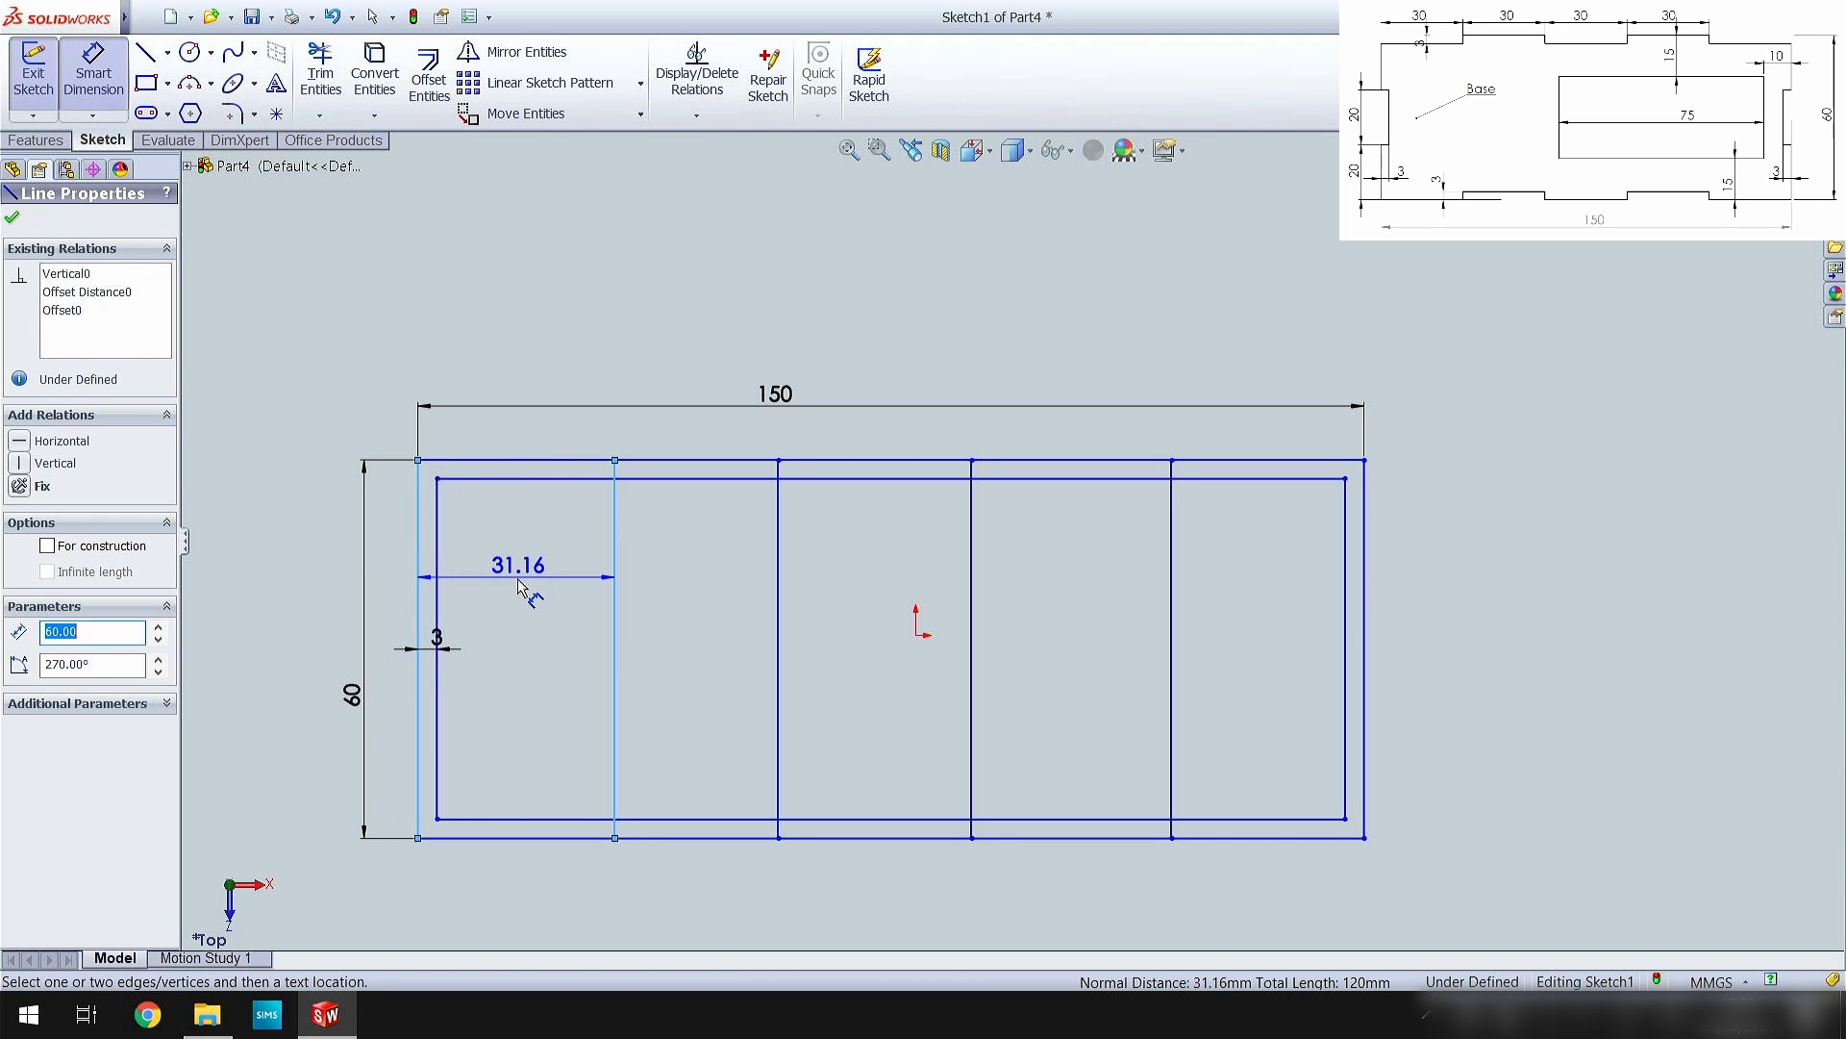
{"action": "left_click", "coordinate": [524, 593]}
{"action": "type", "text": "30"}
{"action": "key", "text": "Return"}
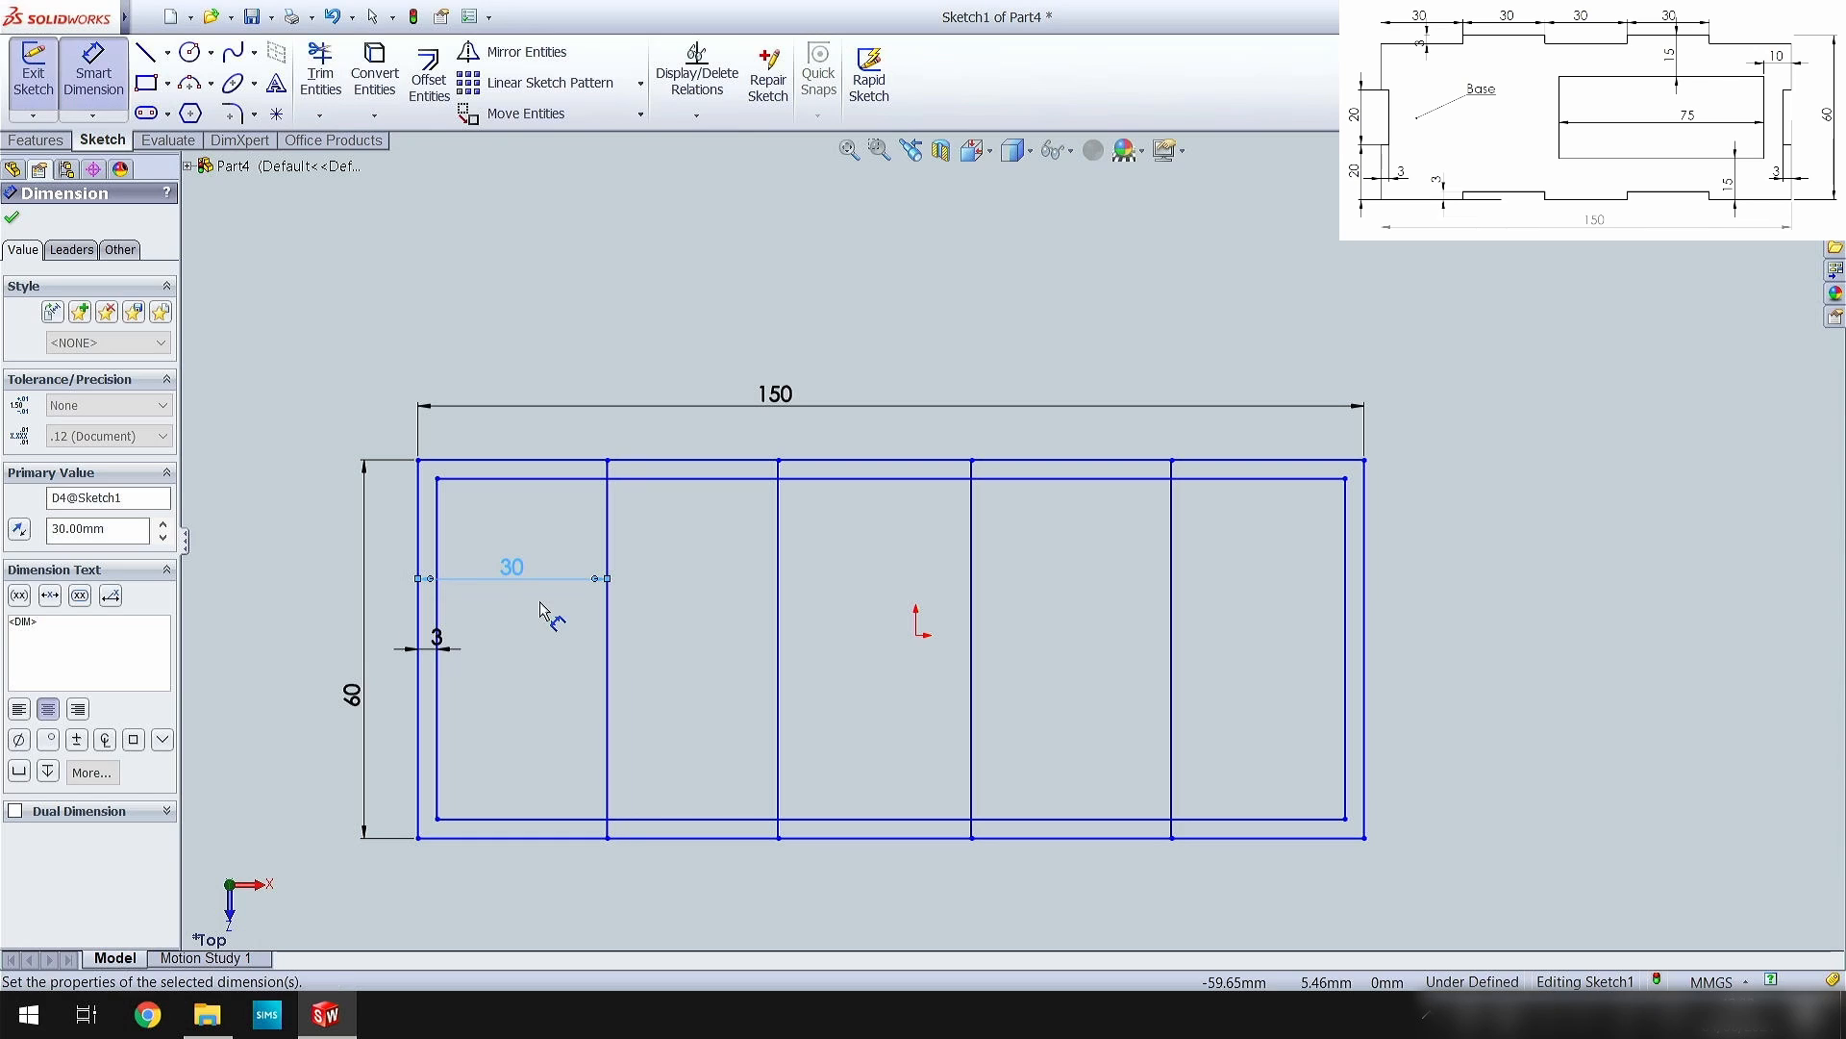
- Set the distance between the first and second vertical lines to 30 mm with a dimension
{"action": "left_click", "coordinate": [611, 661]}
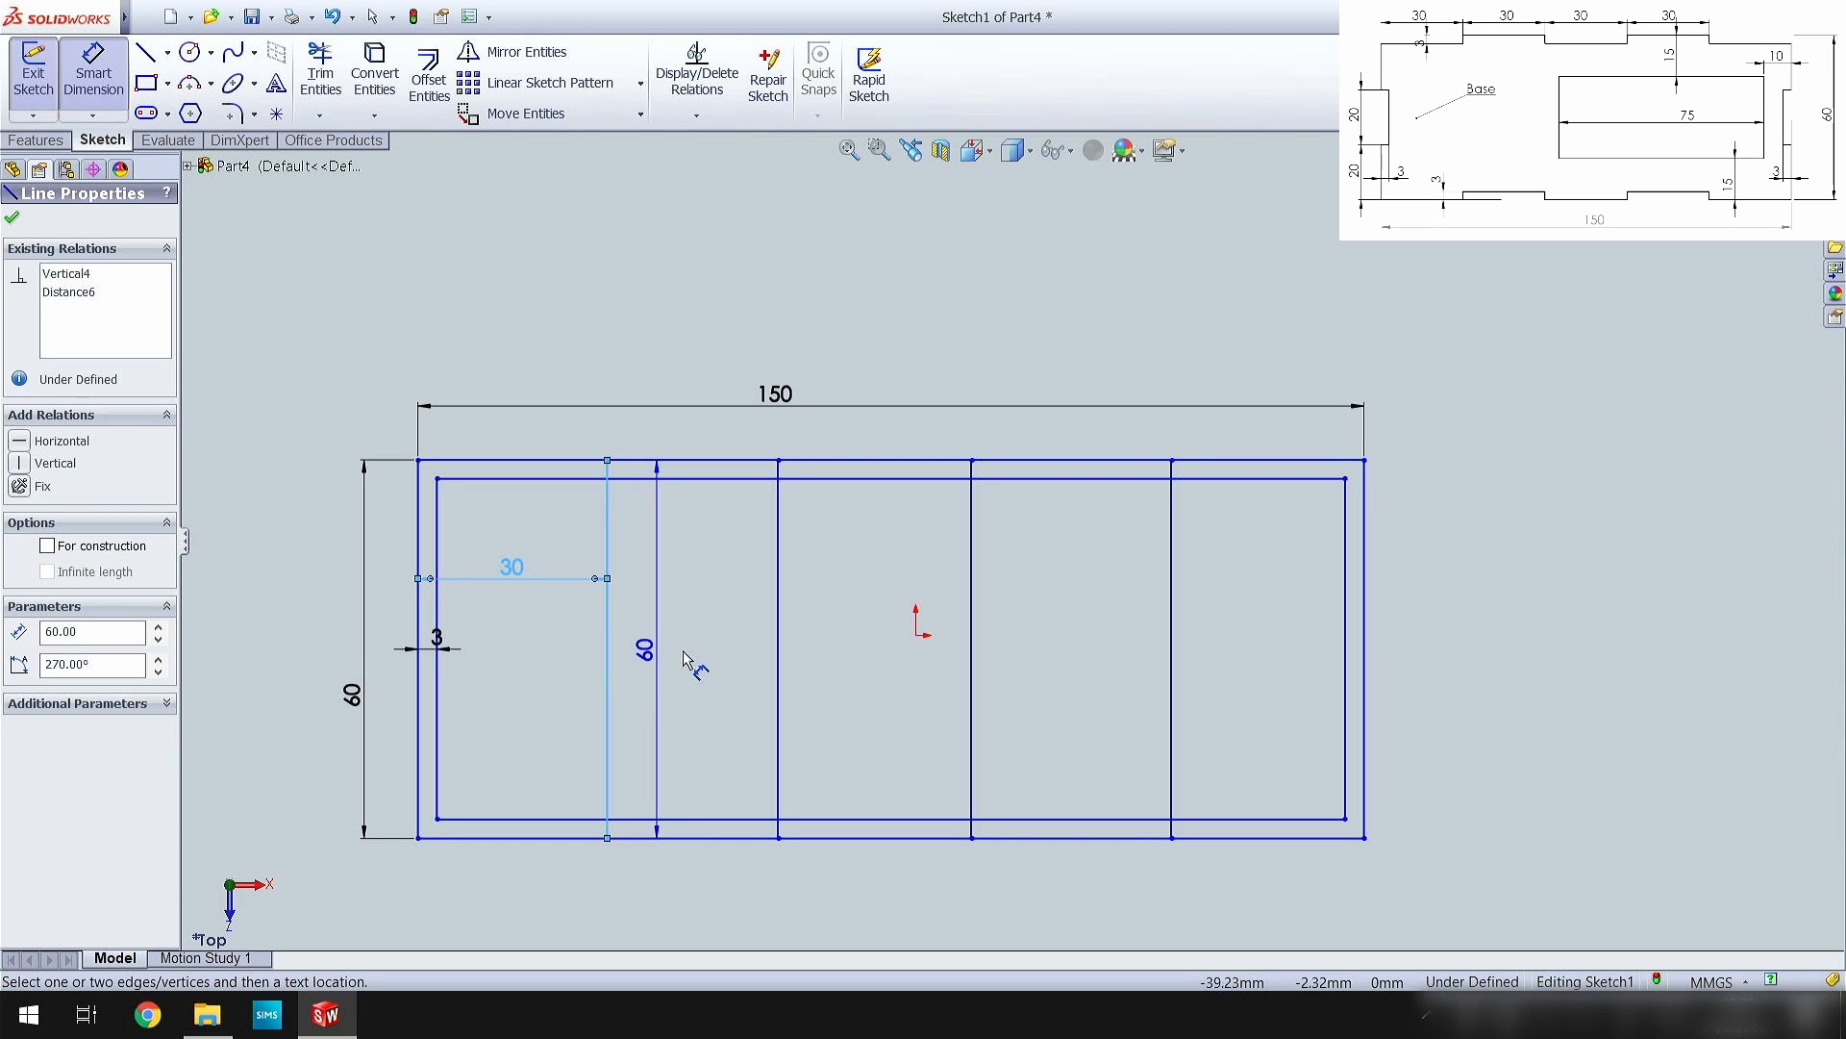
{"action": "left_click", "coordinate": [780, 664]}
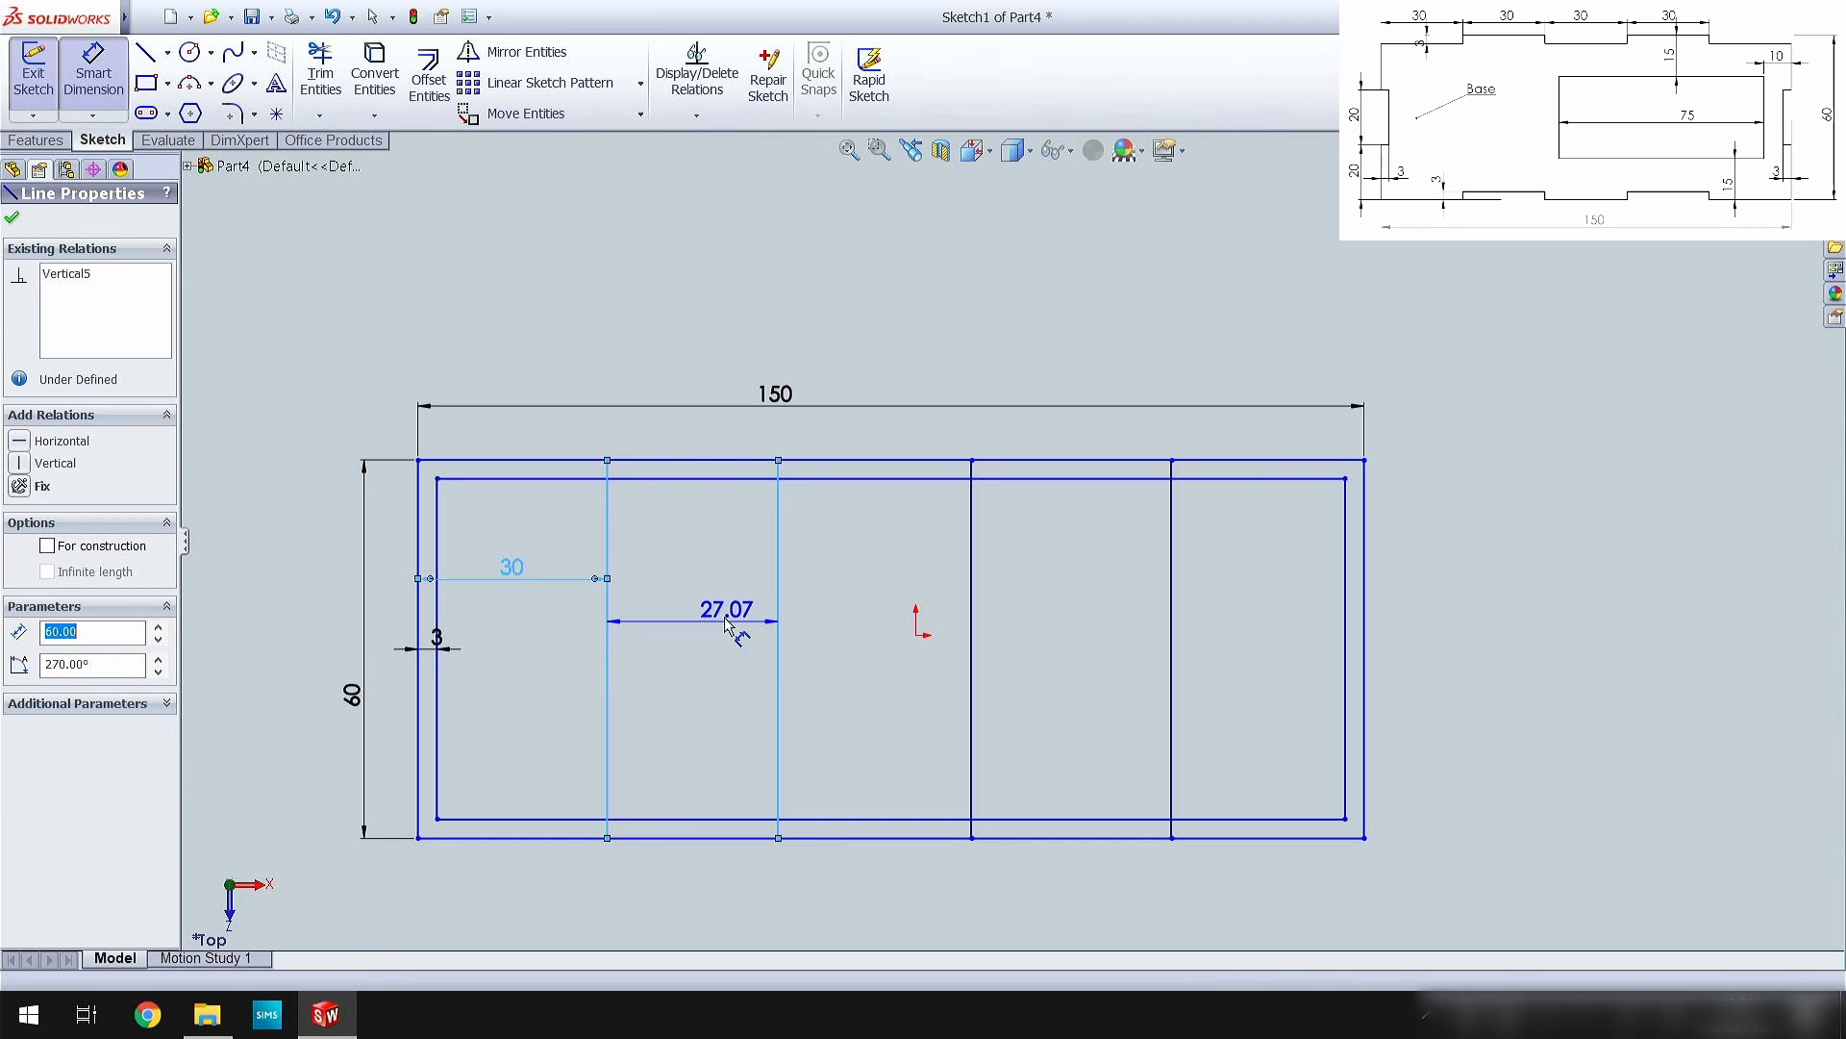
{"action": "left_click", "coordinate": [721, 598]}
{"action": "type", "text": "30"}
{"action": "key", "text": "Return"}
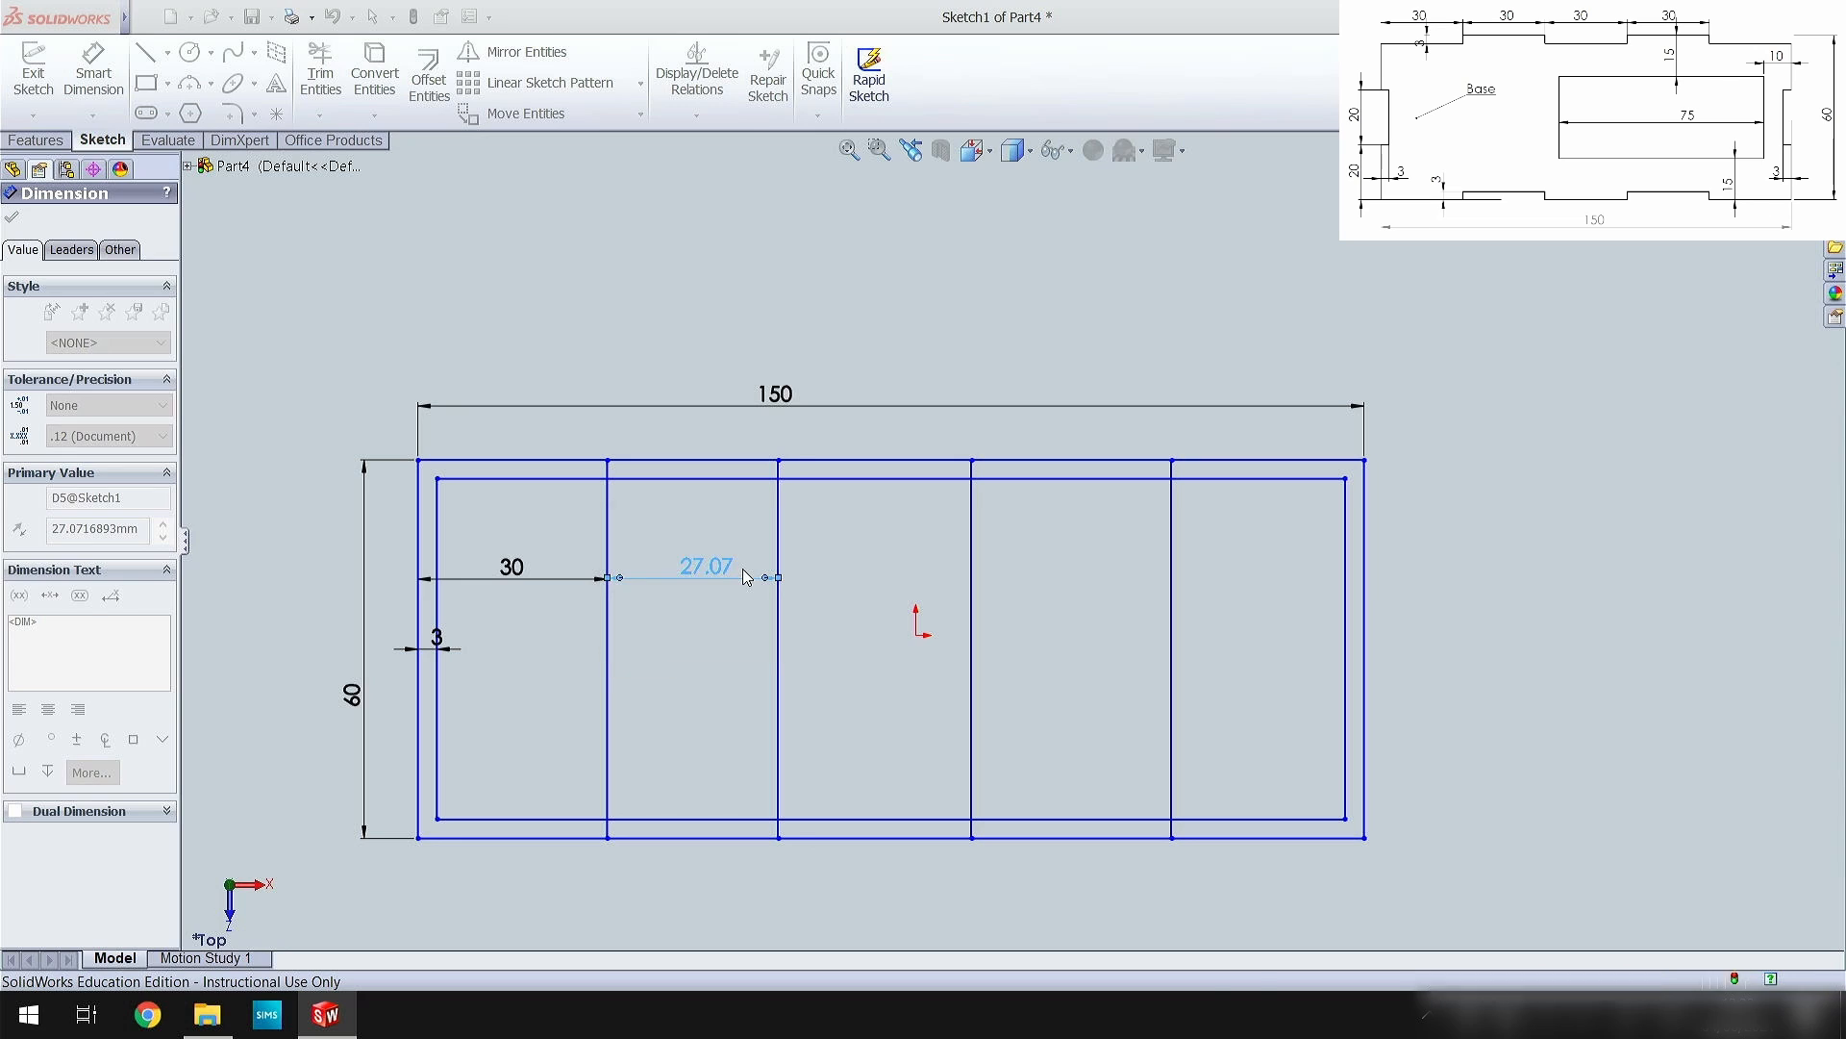
- Set the distance between the second and third vertical lines to 30 mm with a dimension
{"action": "left_click", "coordinate": [797, 627]}
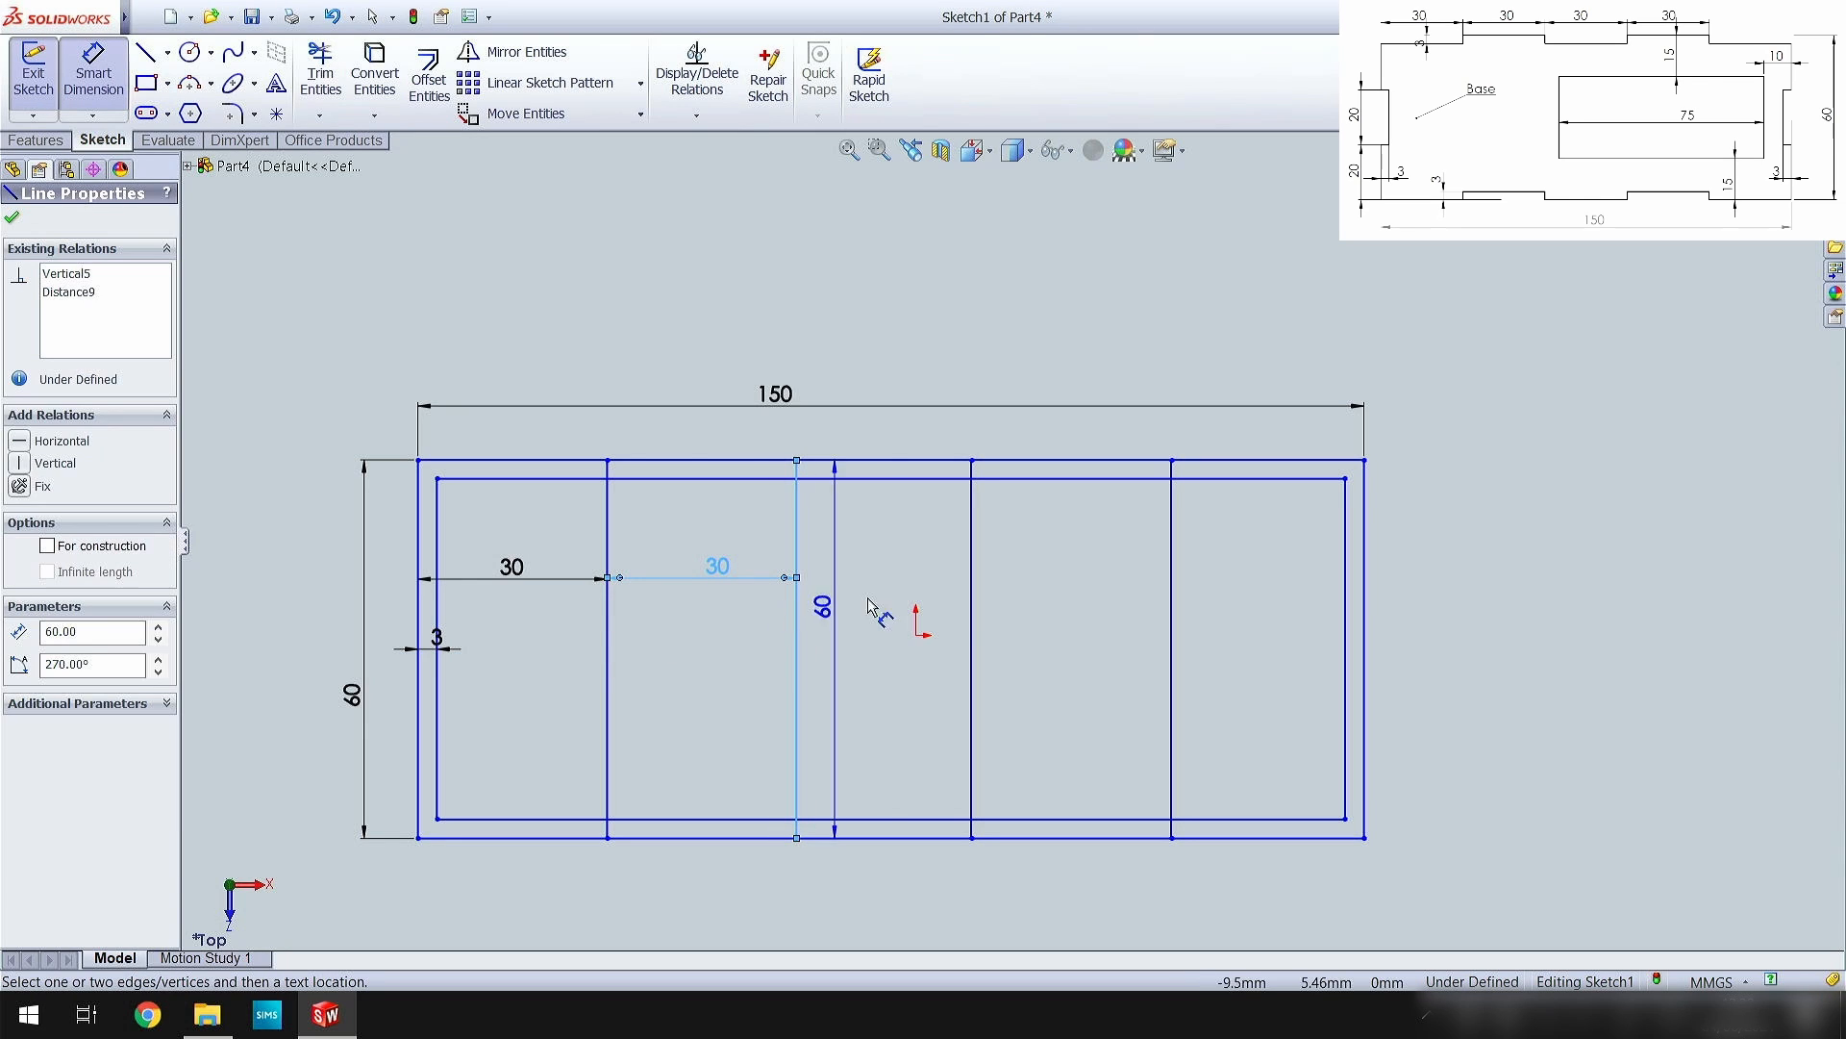
{"action": "left_click", "coordinate": [970, 587]}
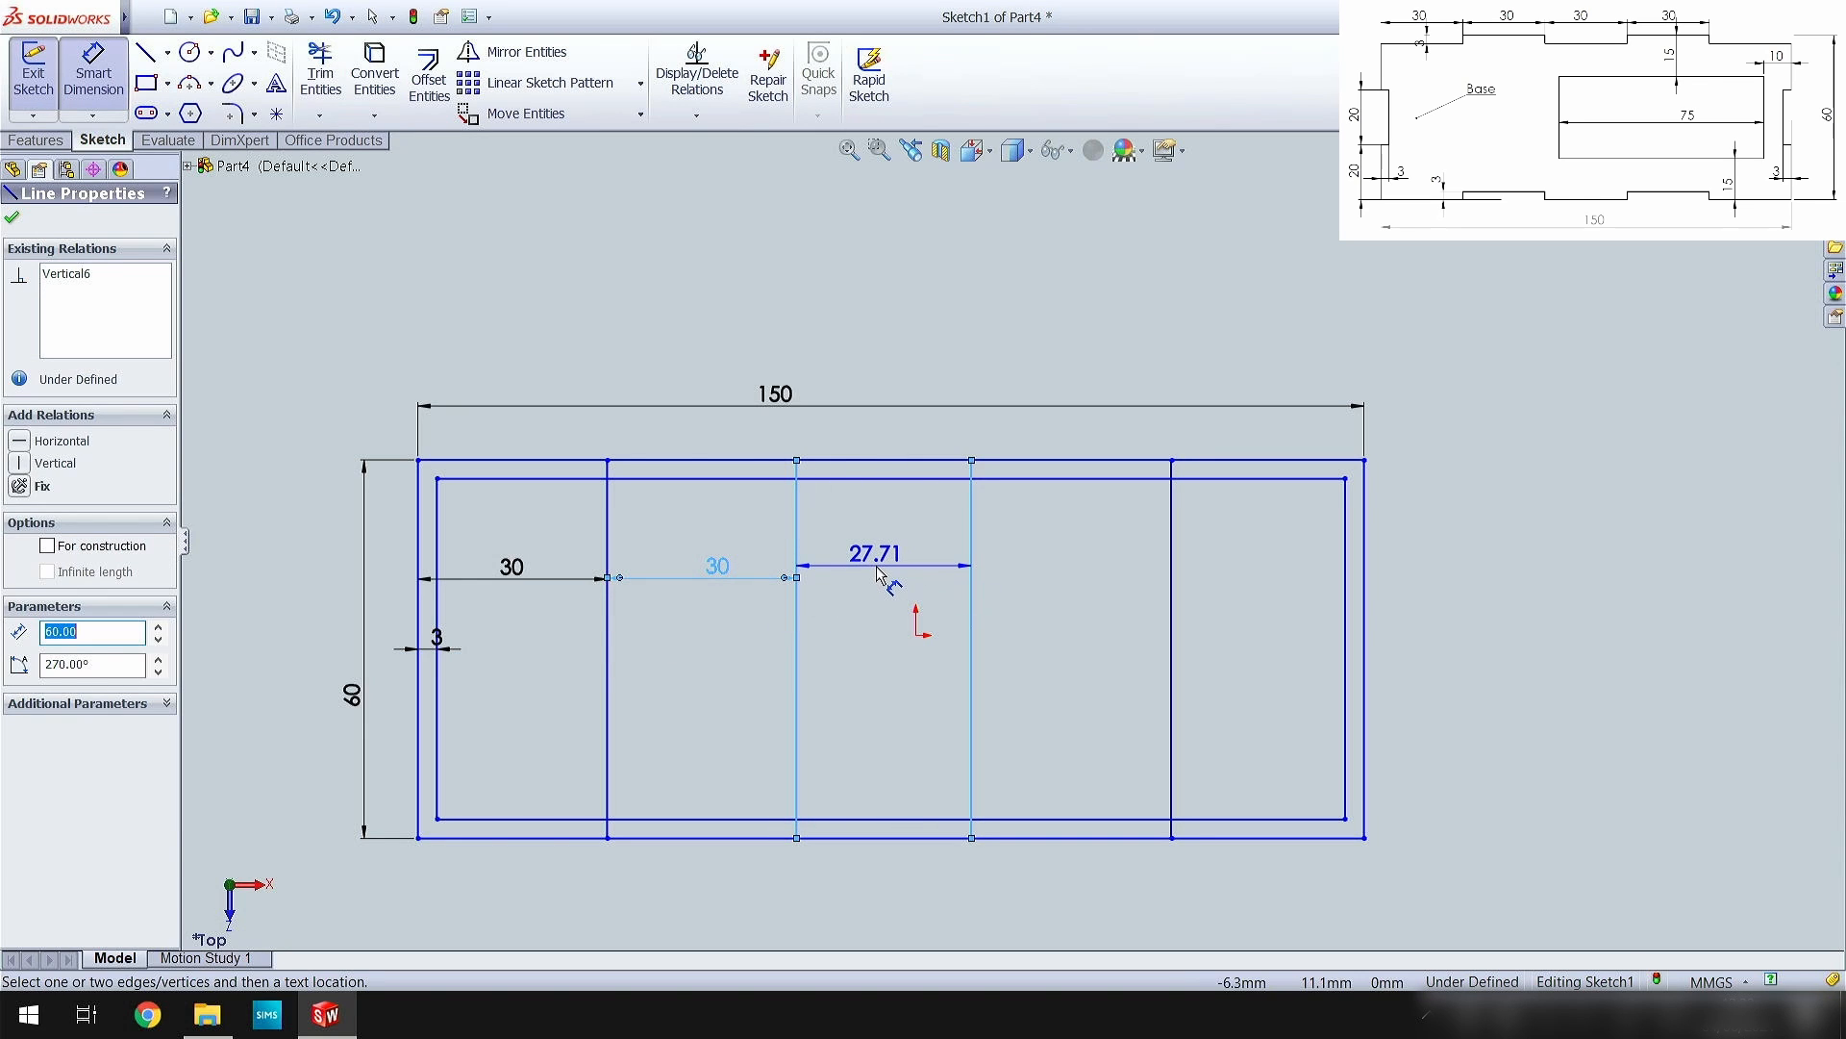
{"action": "left_click", "coordinate": [886, 577]}
{"action": "type", "text": "30"}
{"action": "key", "text": "Return"}
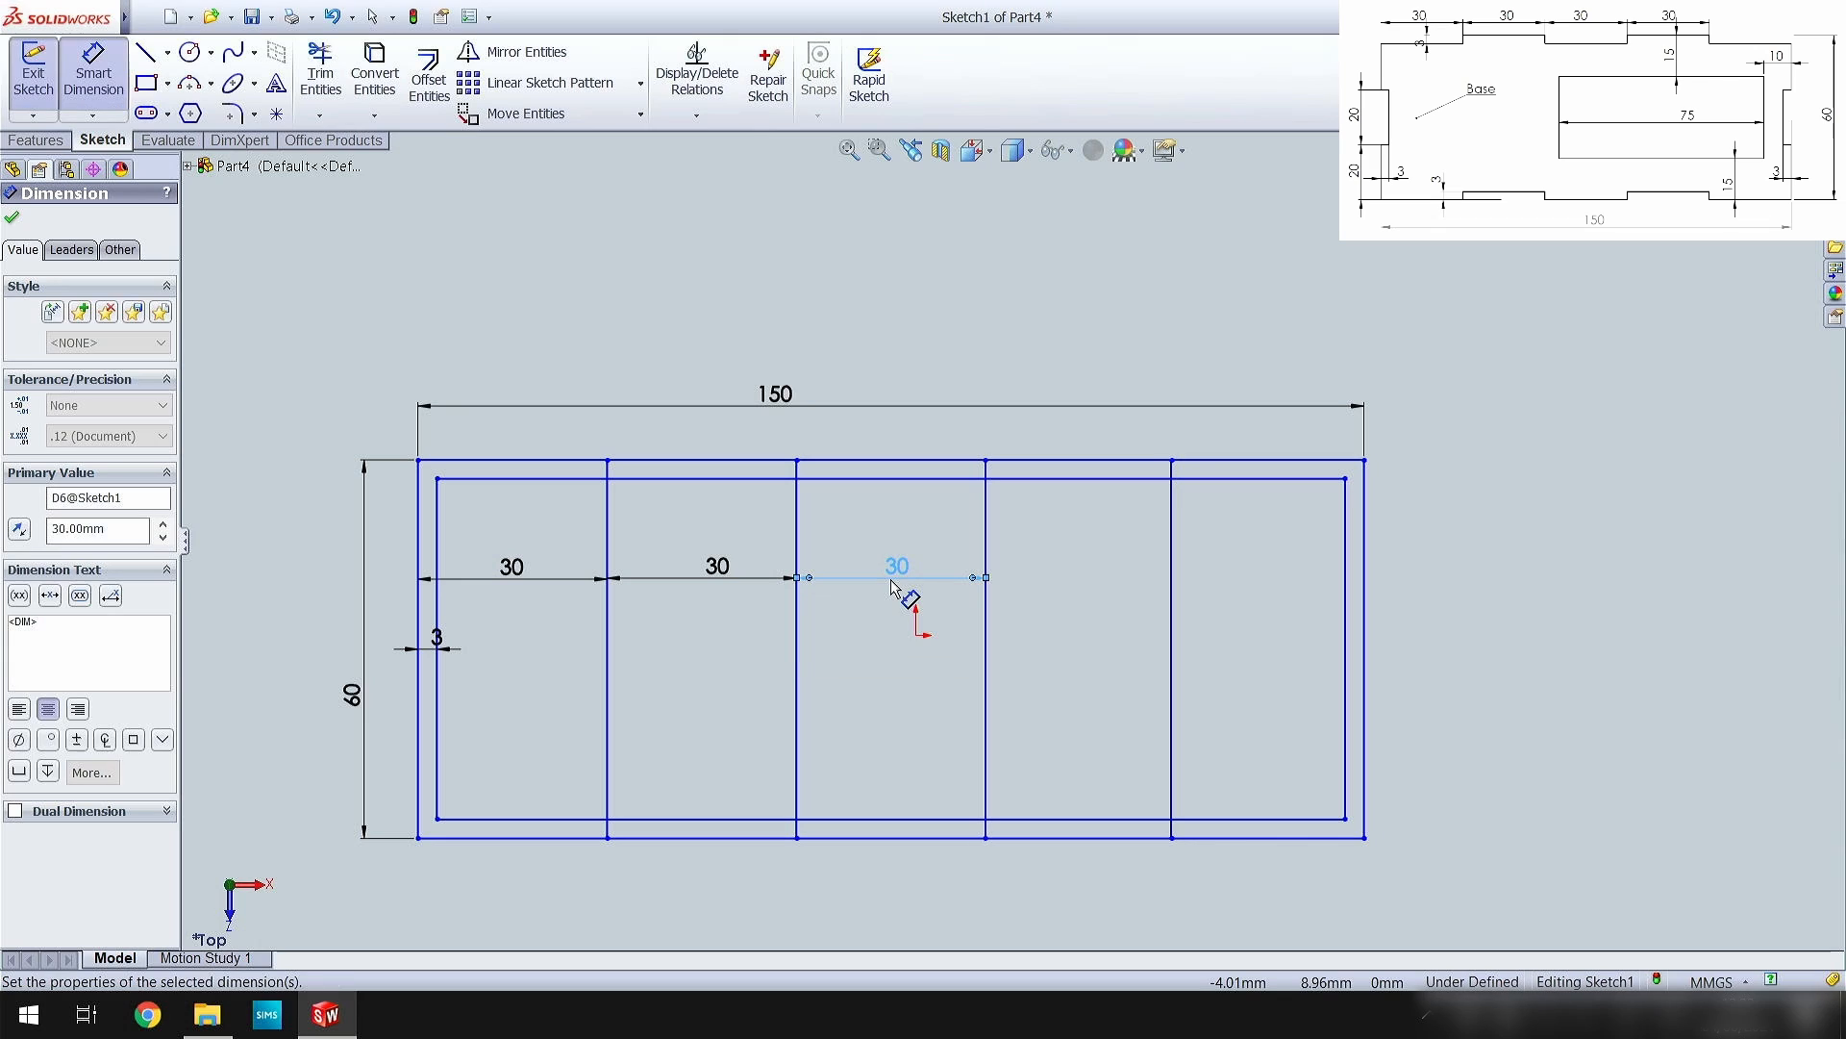
- Set the distance between the third and fourth vertical lines to 30 mm with a dimension
{"action": "left_click", "coordinate": [987, 629]}
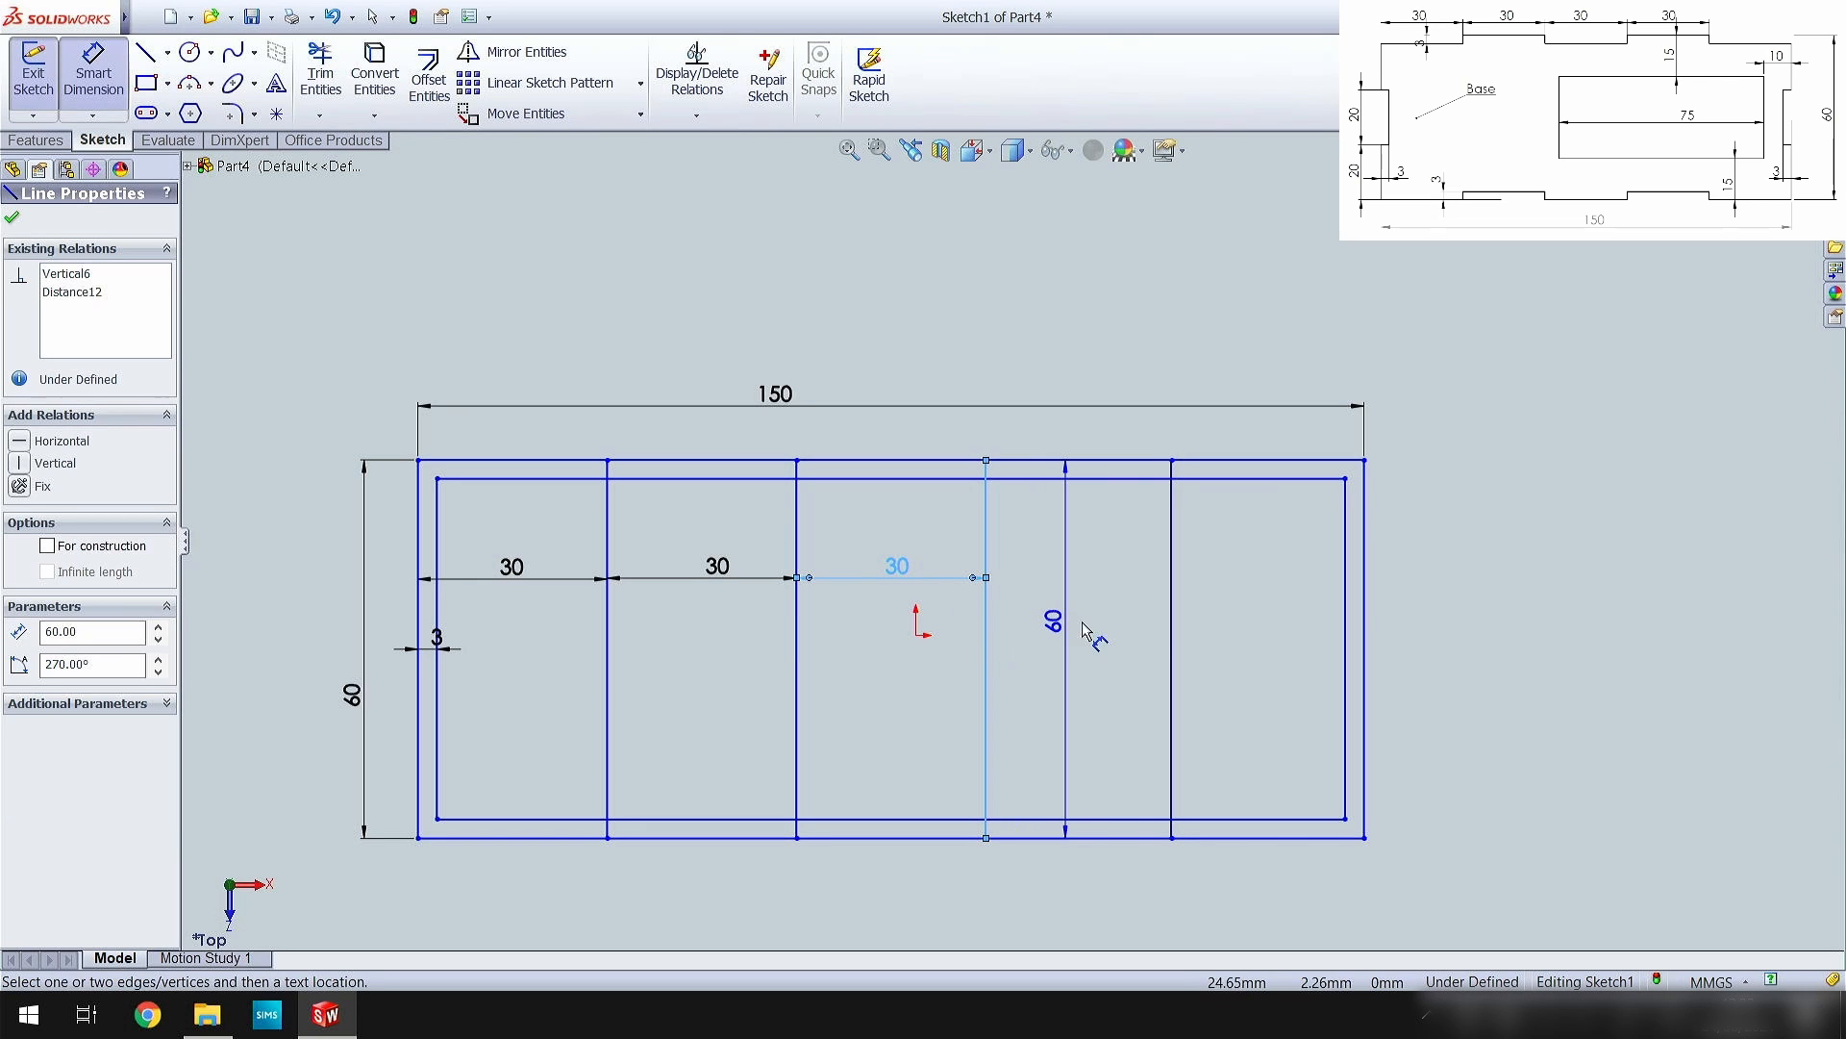
{"action": "left_click", "coordinate": [1173, 634]}
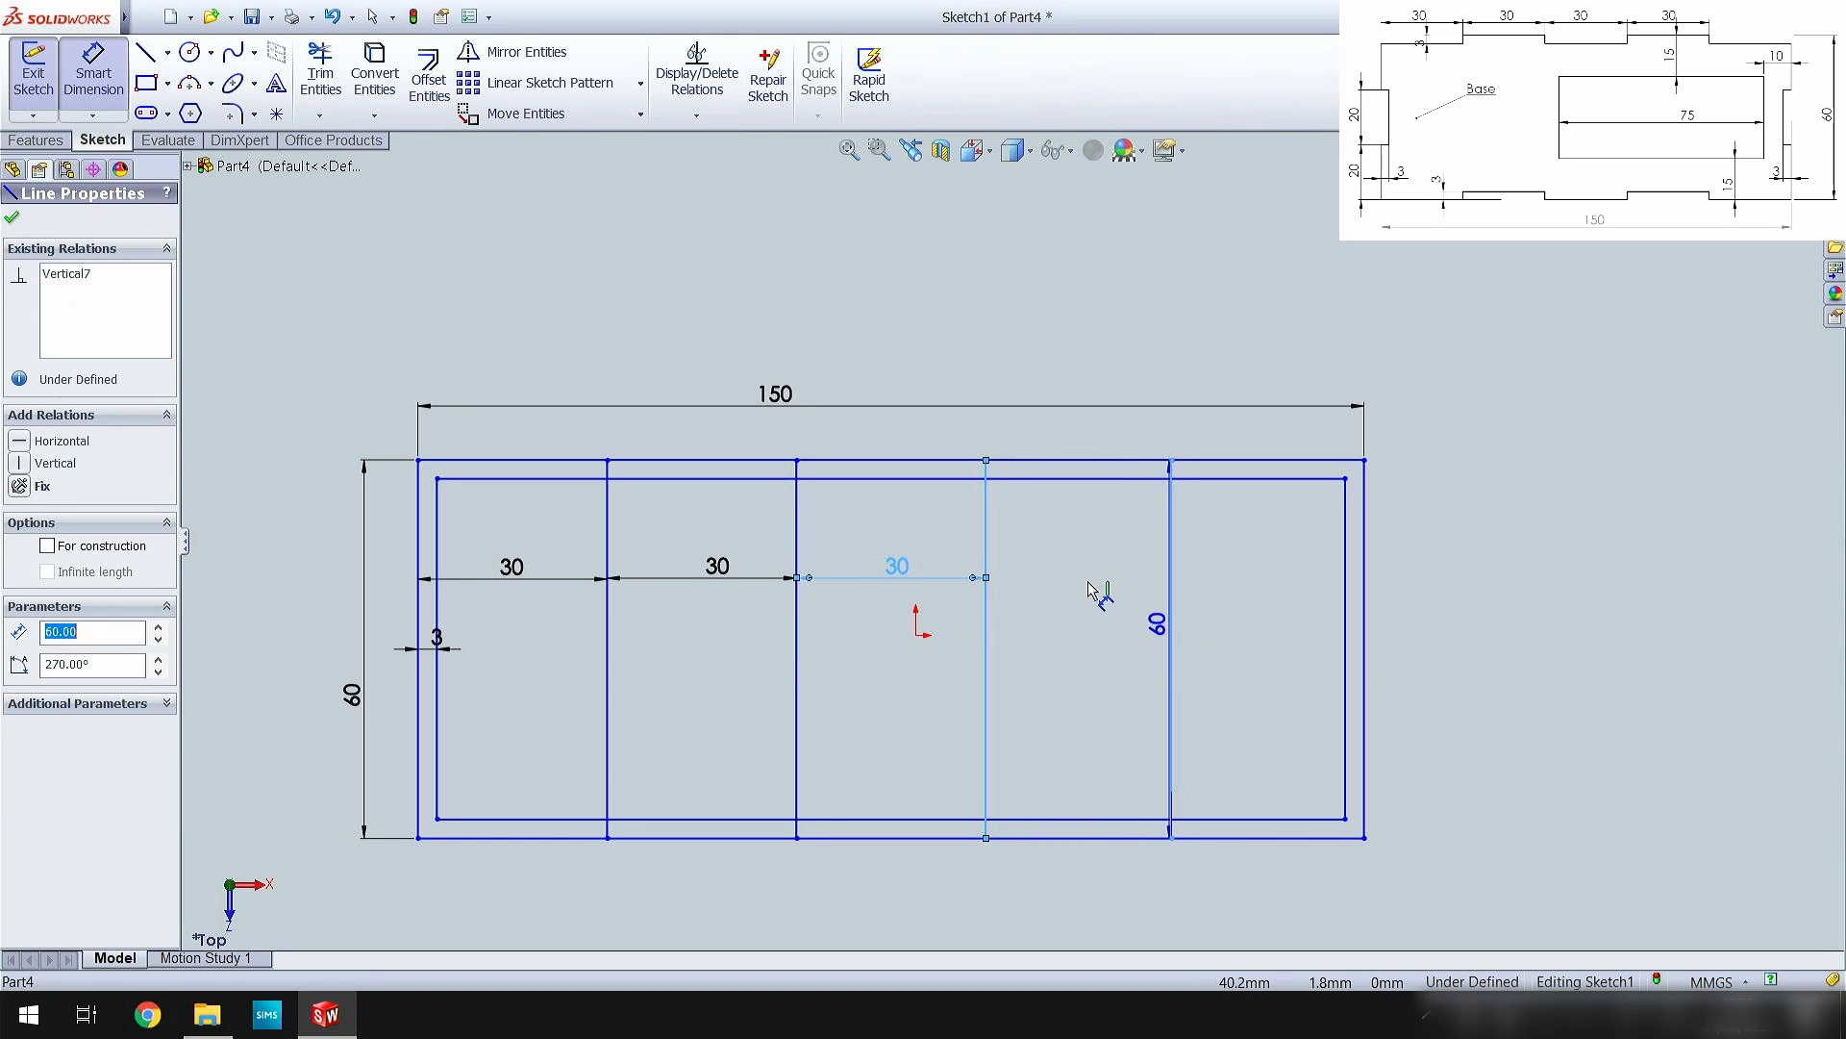
{"action": "left_click", "coordinate": [1085, 594]}
{"action": "type", "text": "30"}
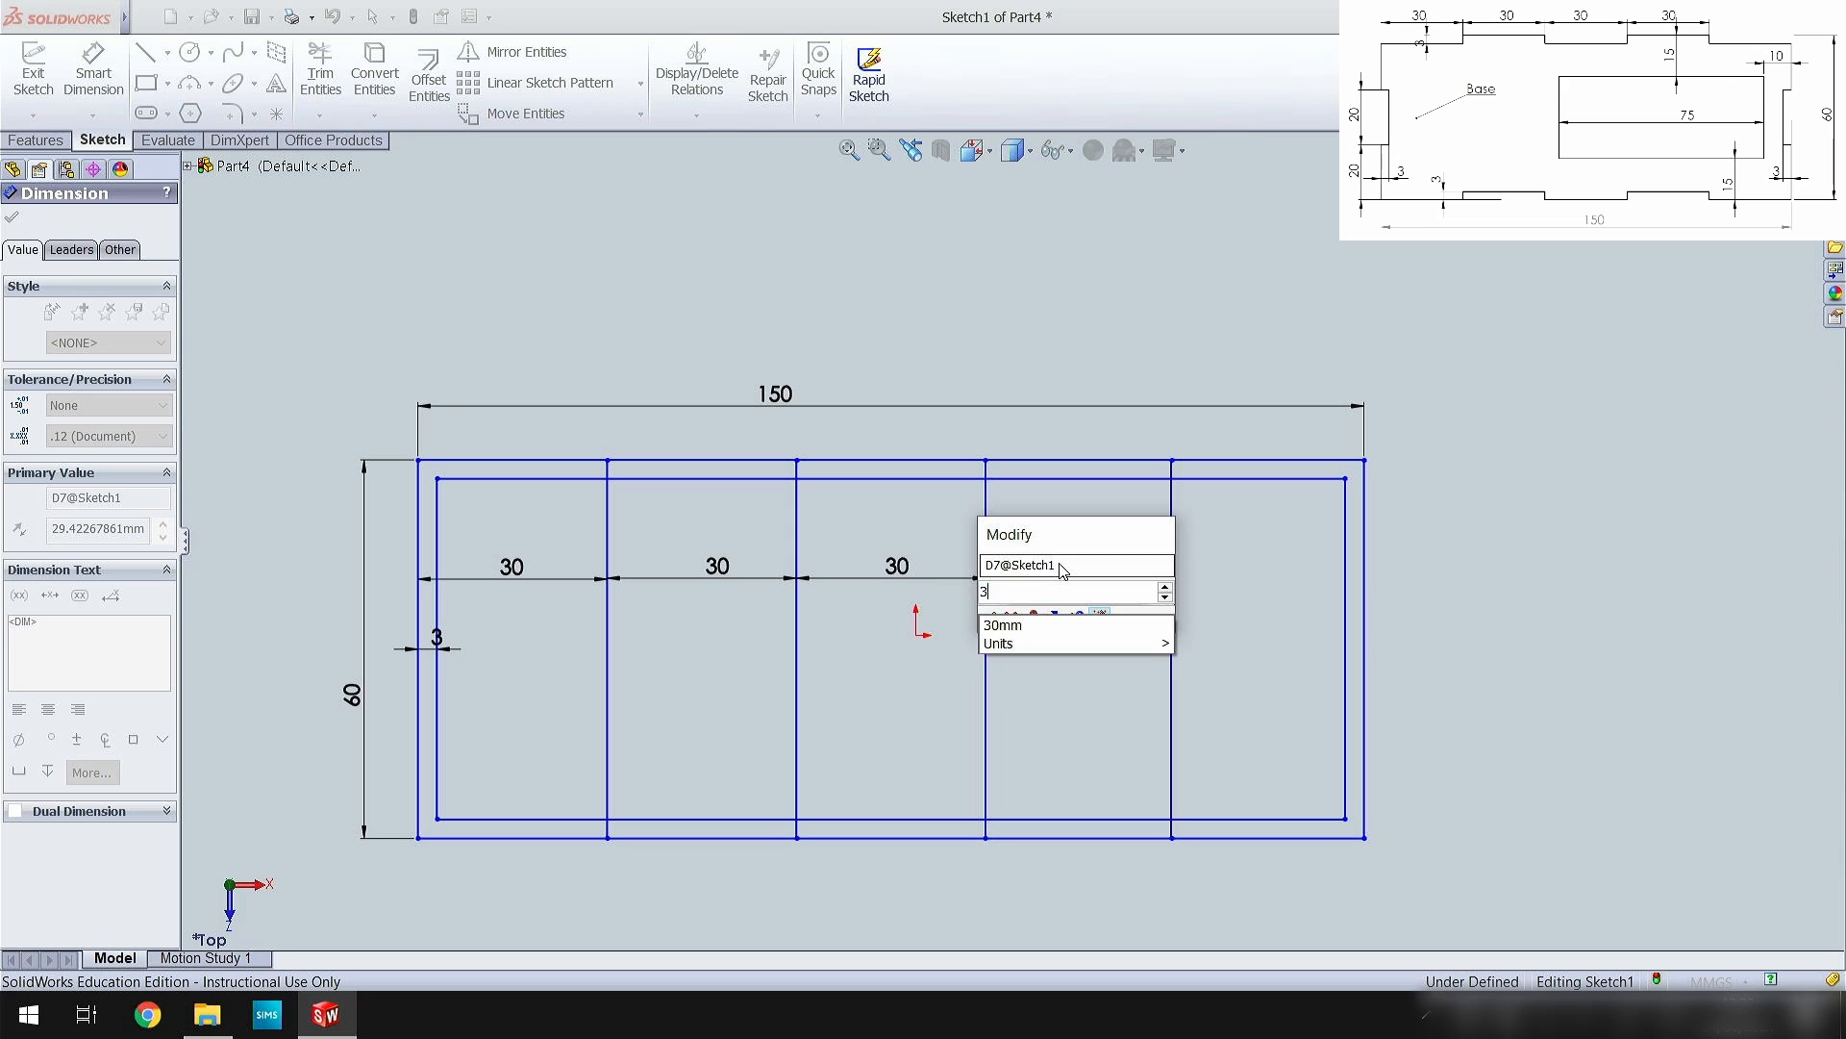
{"action": "key", "text": "Return"}
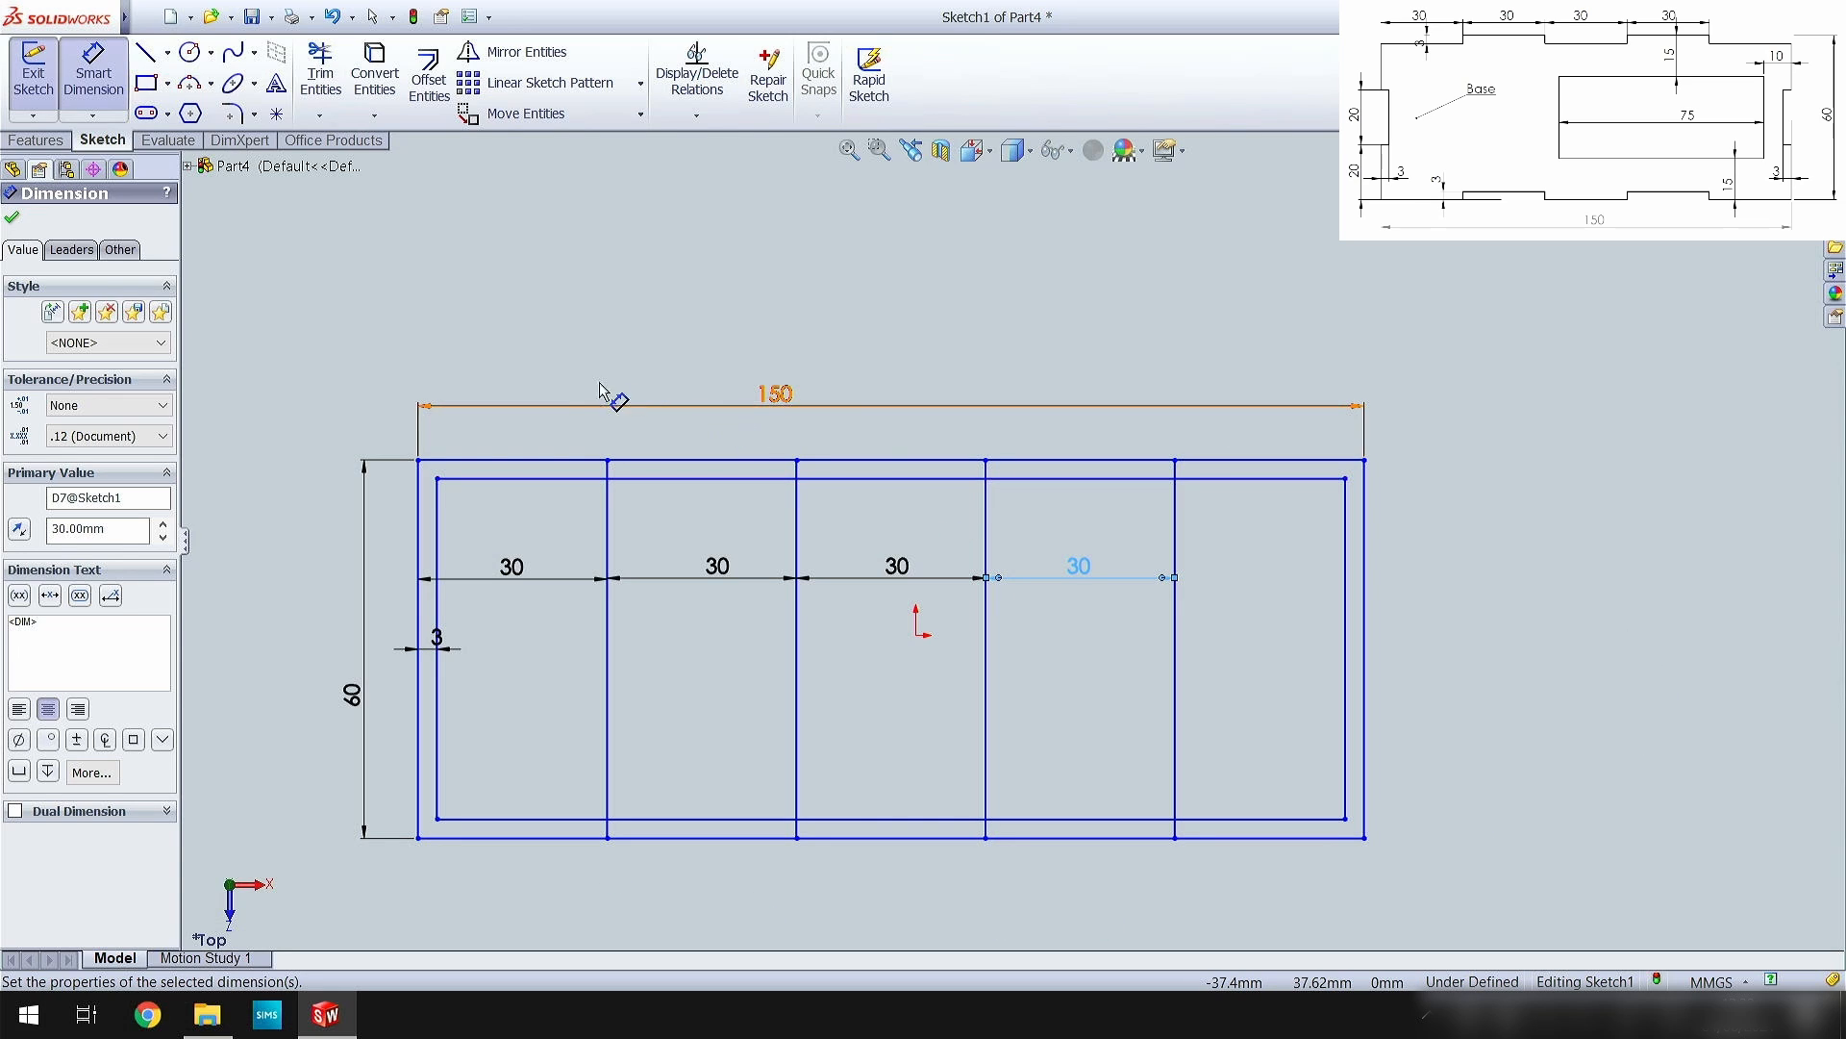
{"action": "left_click", "coordinate": [106, 77]}
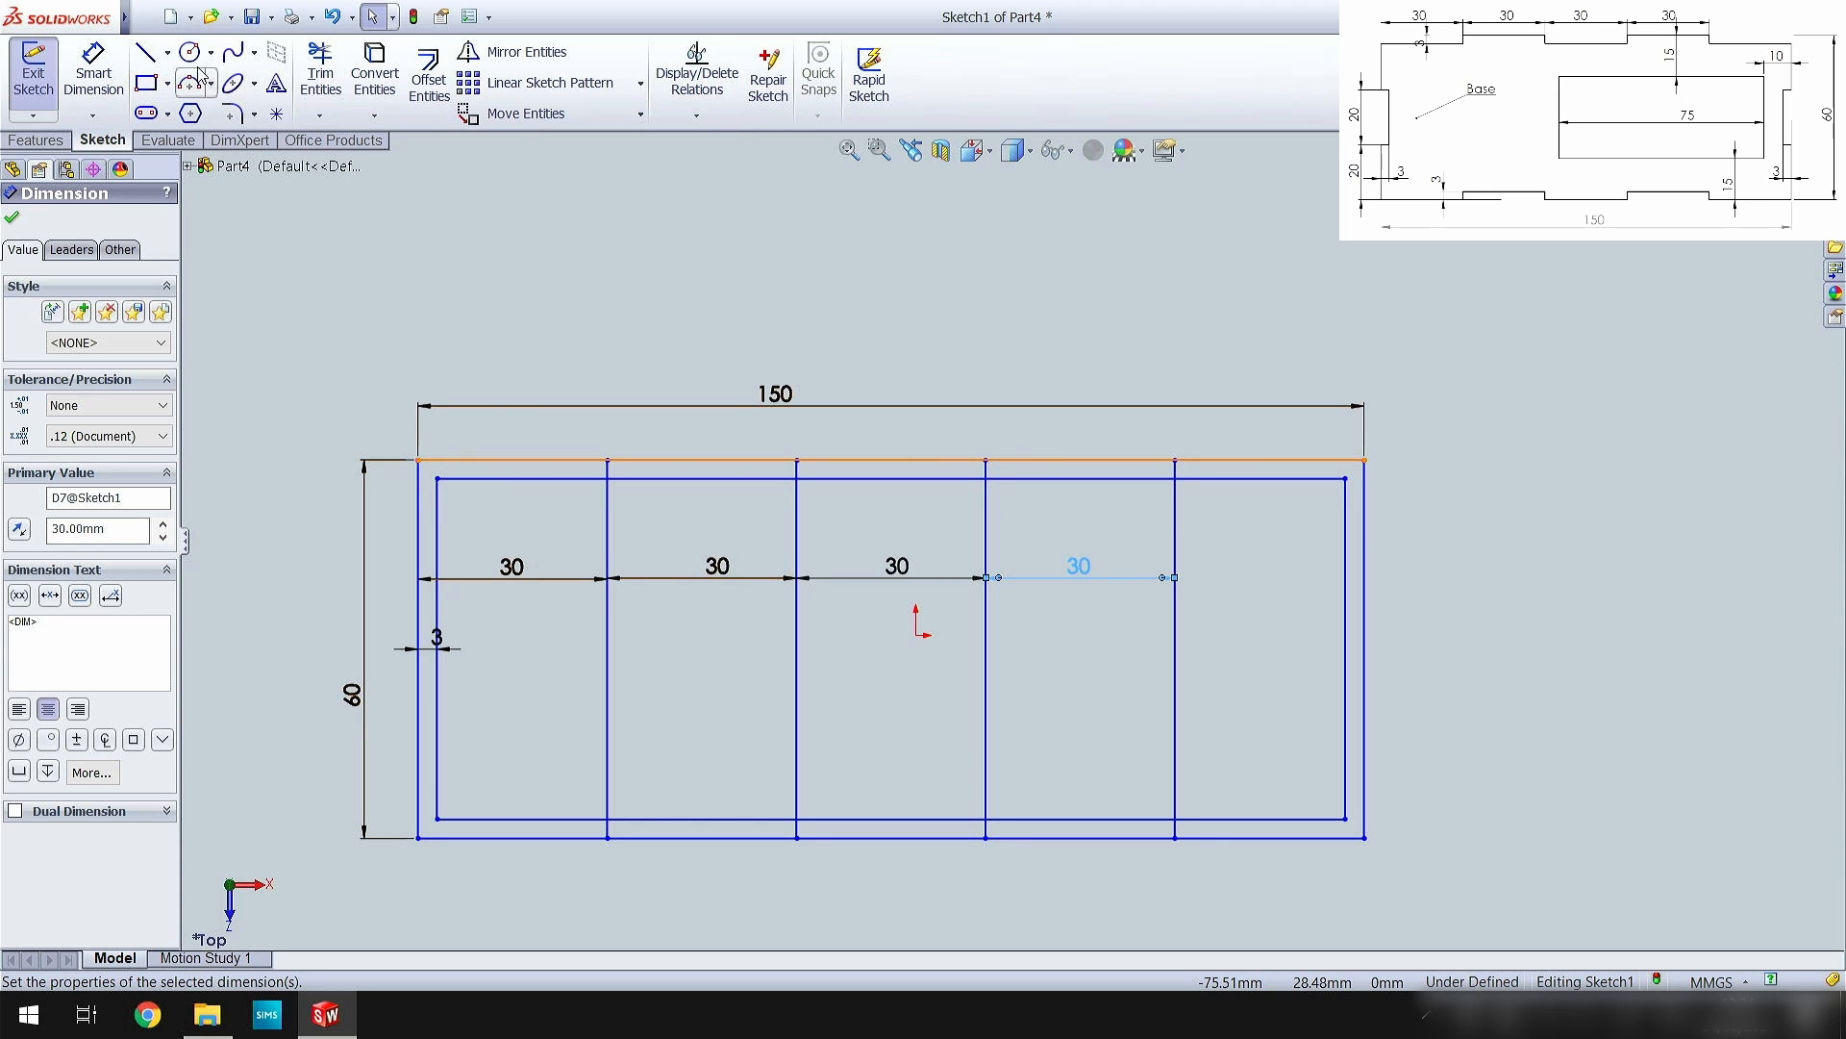
- Sketch two full-width horizontal lines across the outer rectangle, dividing its height into roughly equal thirds
{"action": "left_click", "coordinate": [146, 53]}
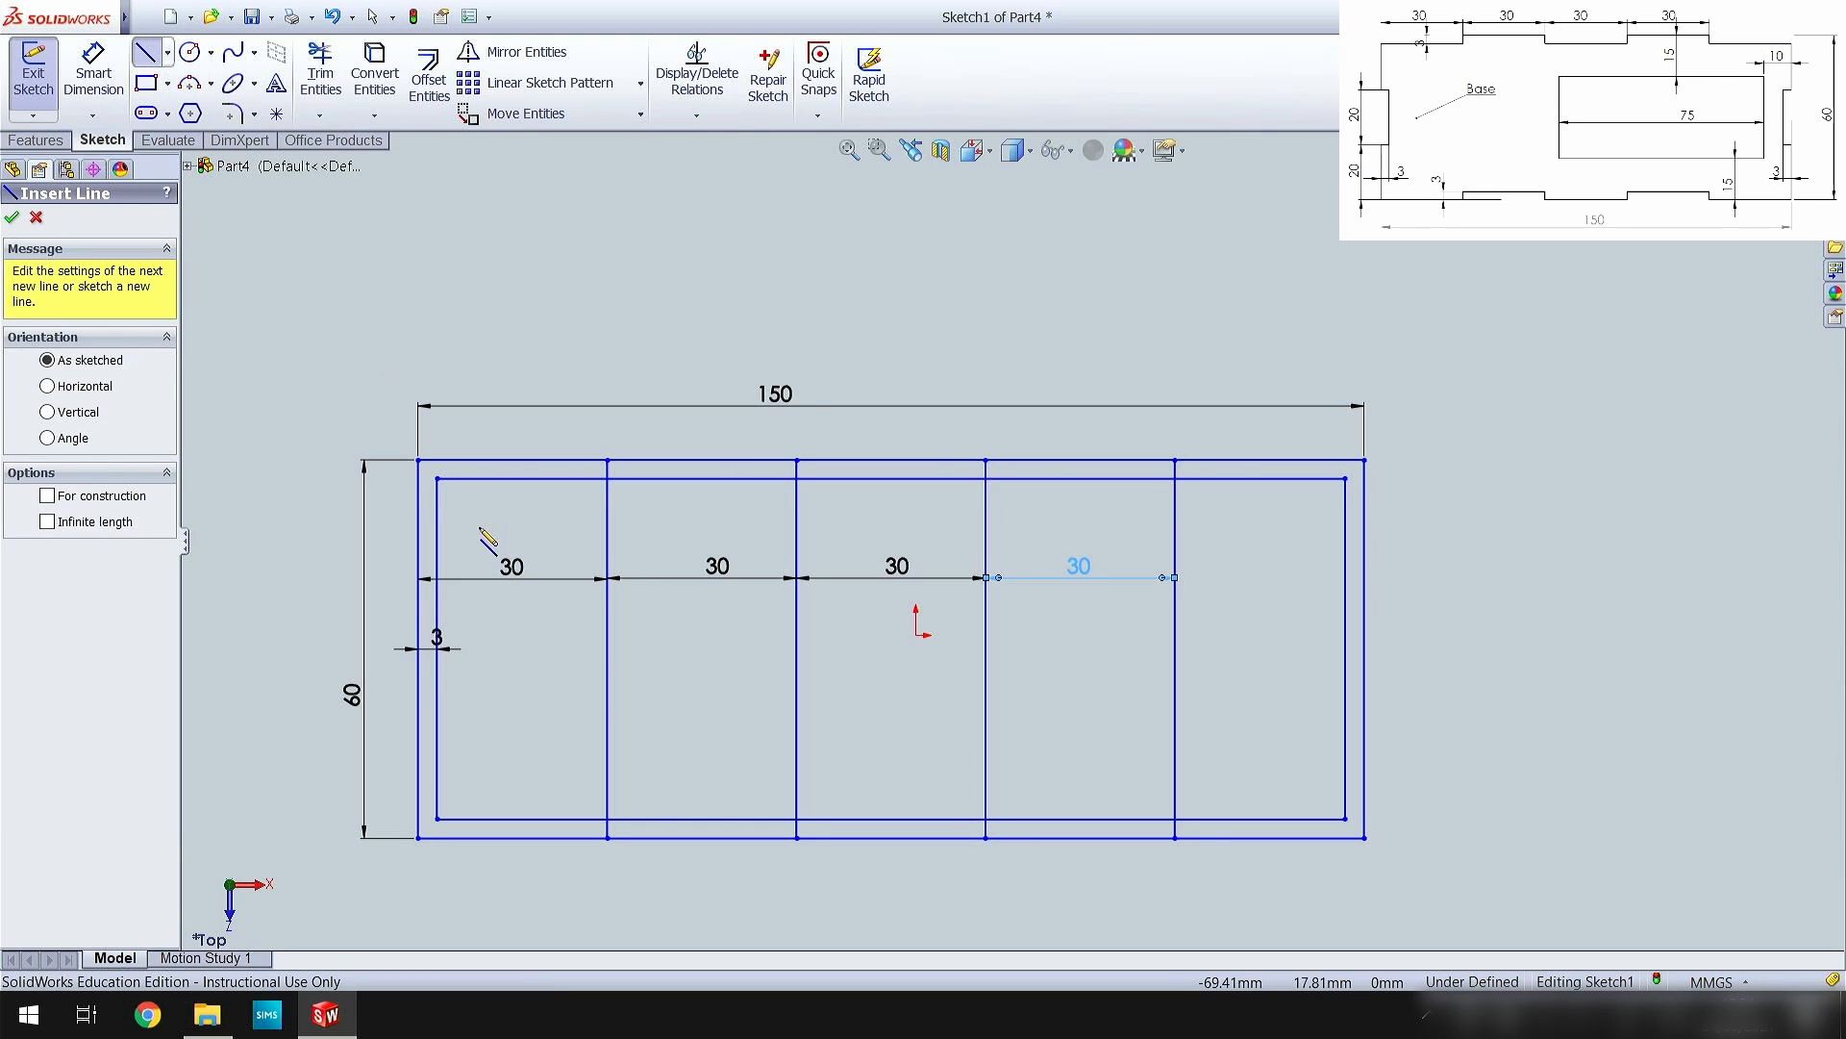
{"action": "left_click", "coordinate": [418, 591]}
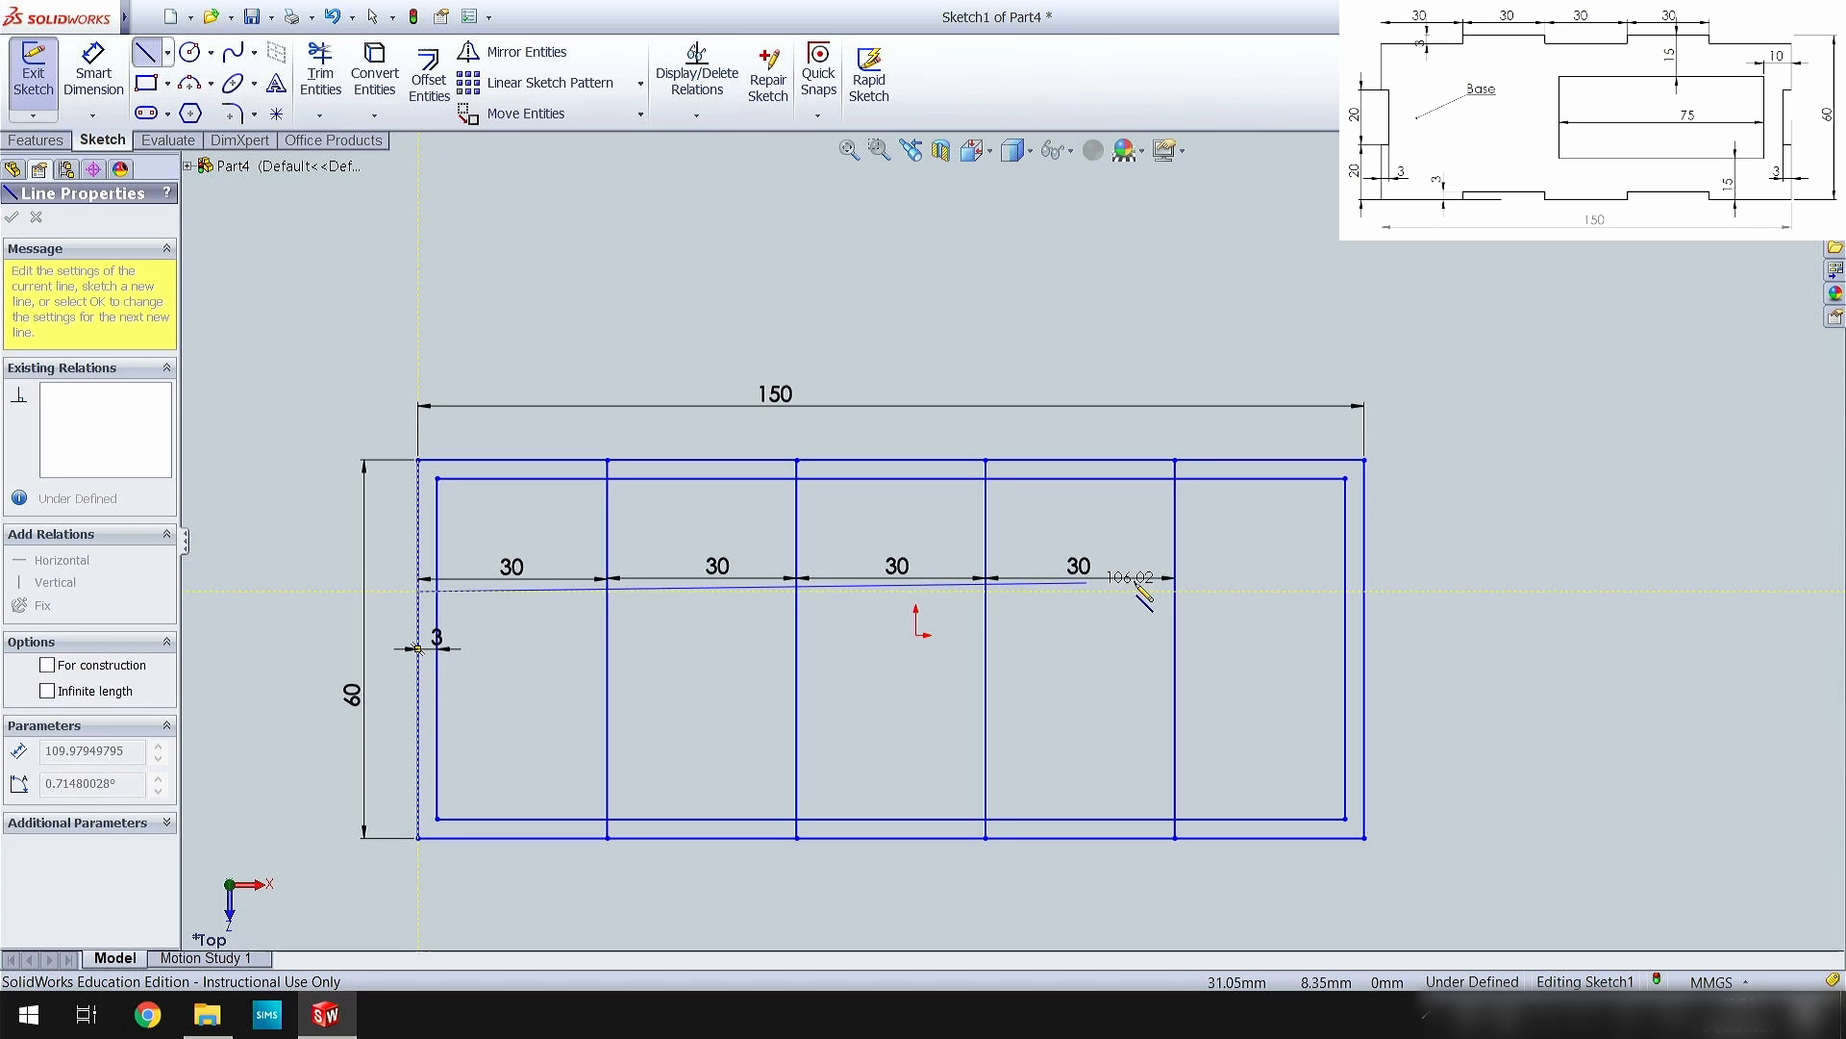
{"action": "double_click", "coordinate": [1366, 591]}
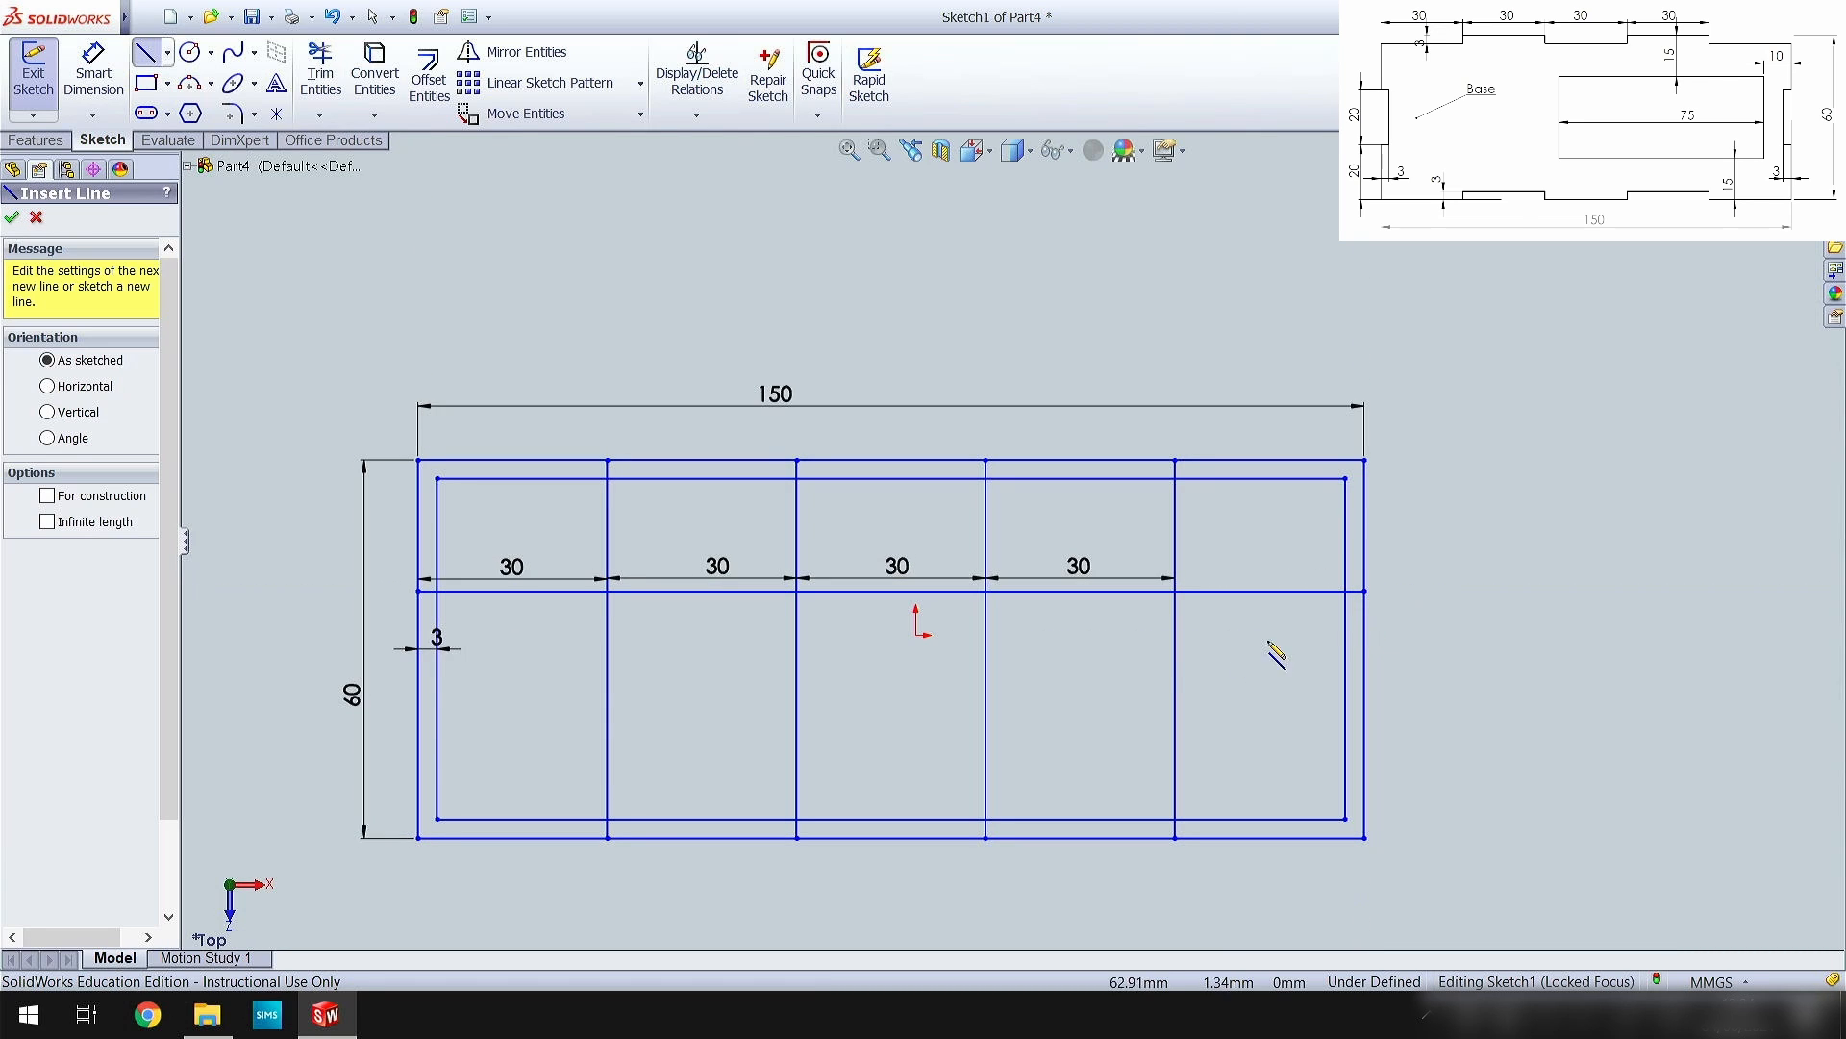
{"action": "left_click", "coordinate": [417, 717]}
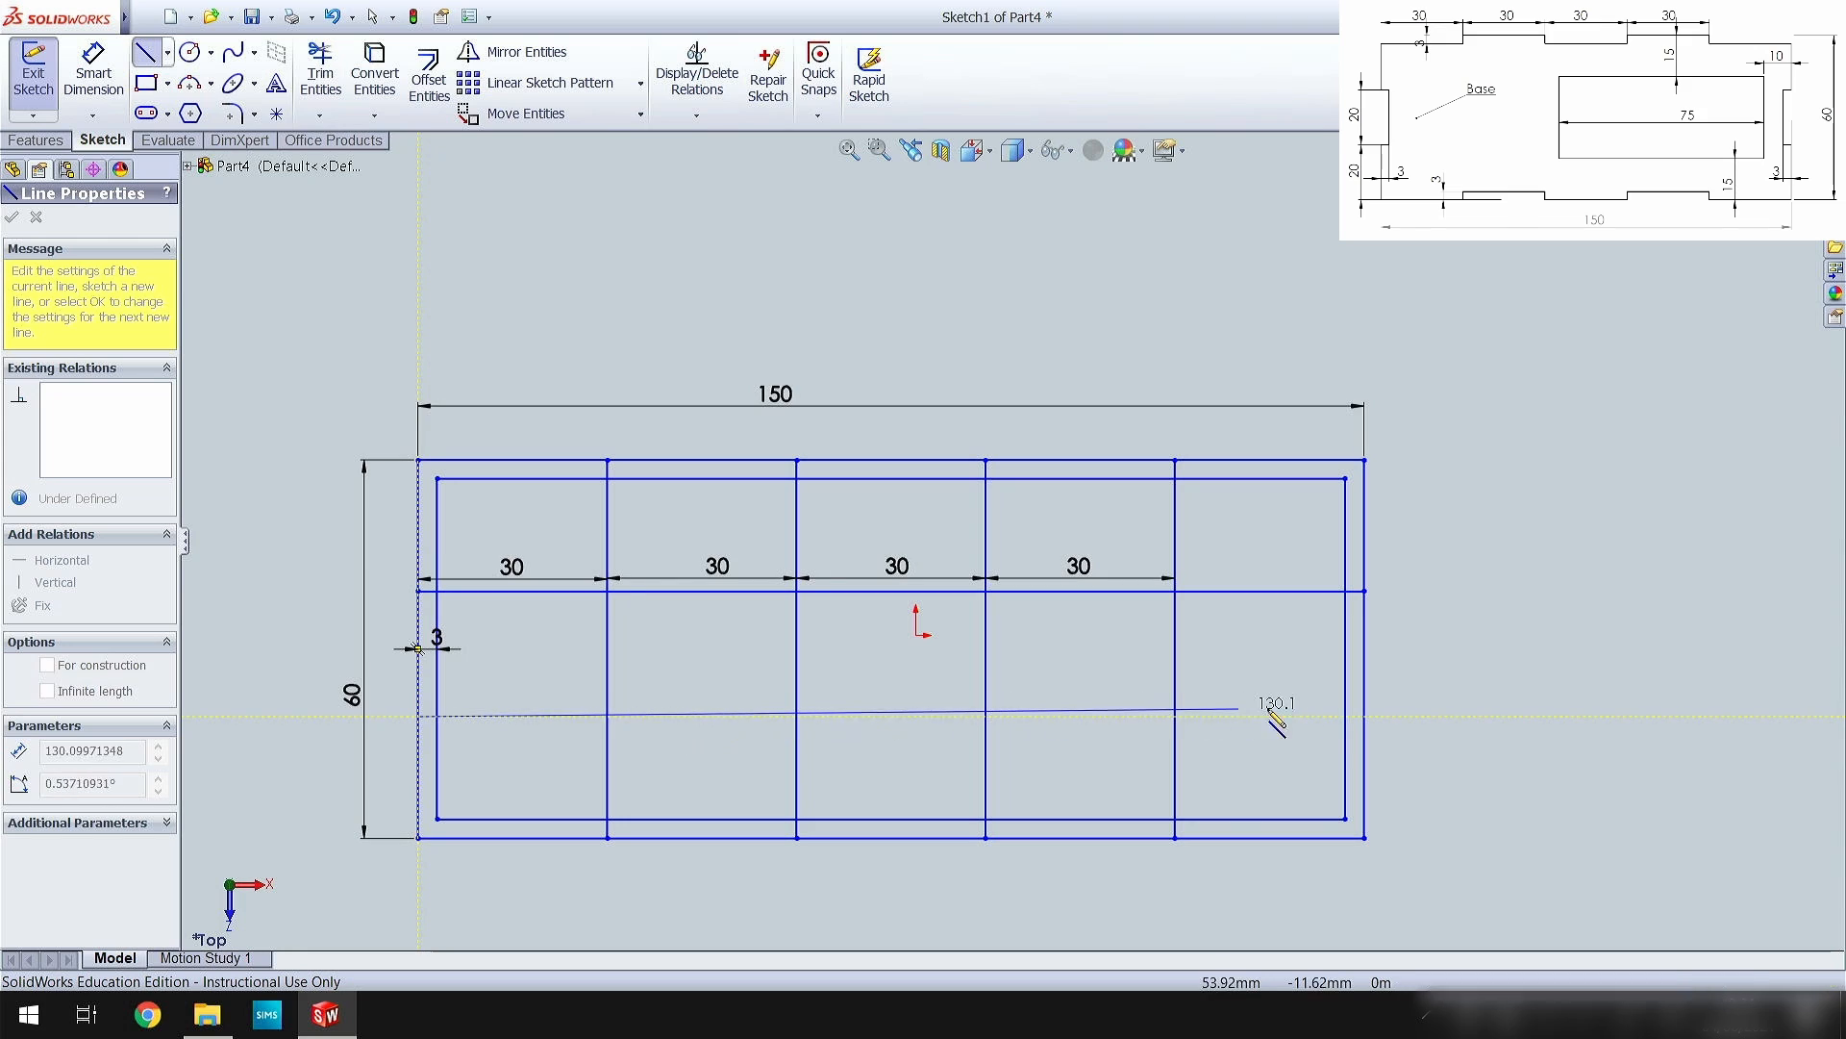
{"action": "double_click", "coordinate": [1366, 717]}
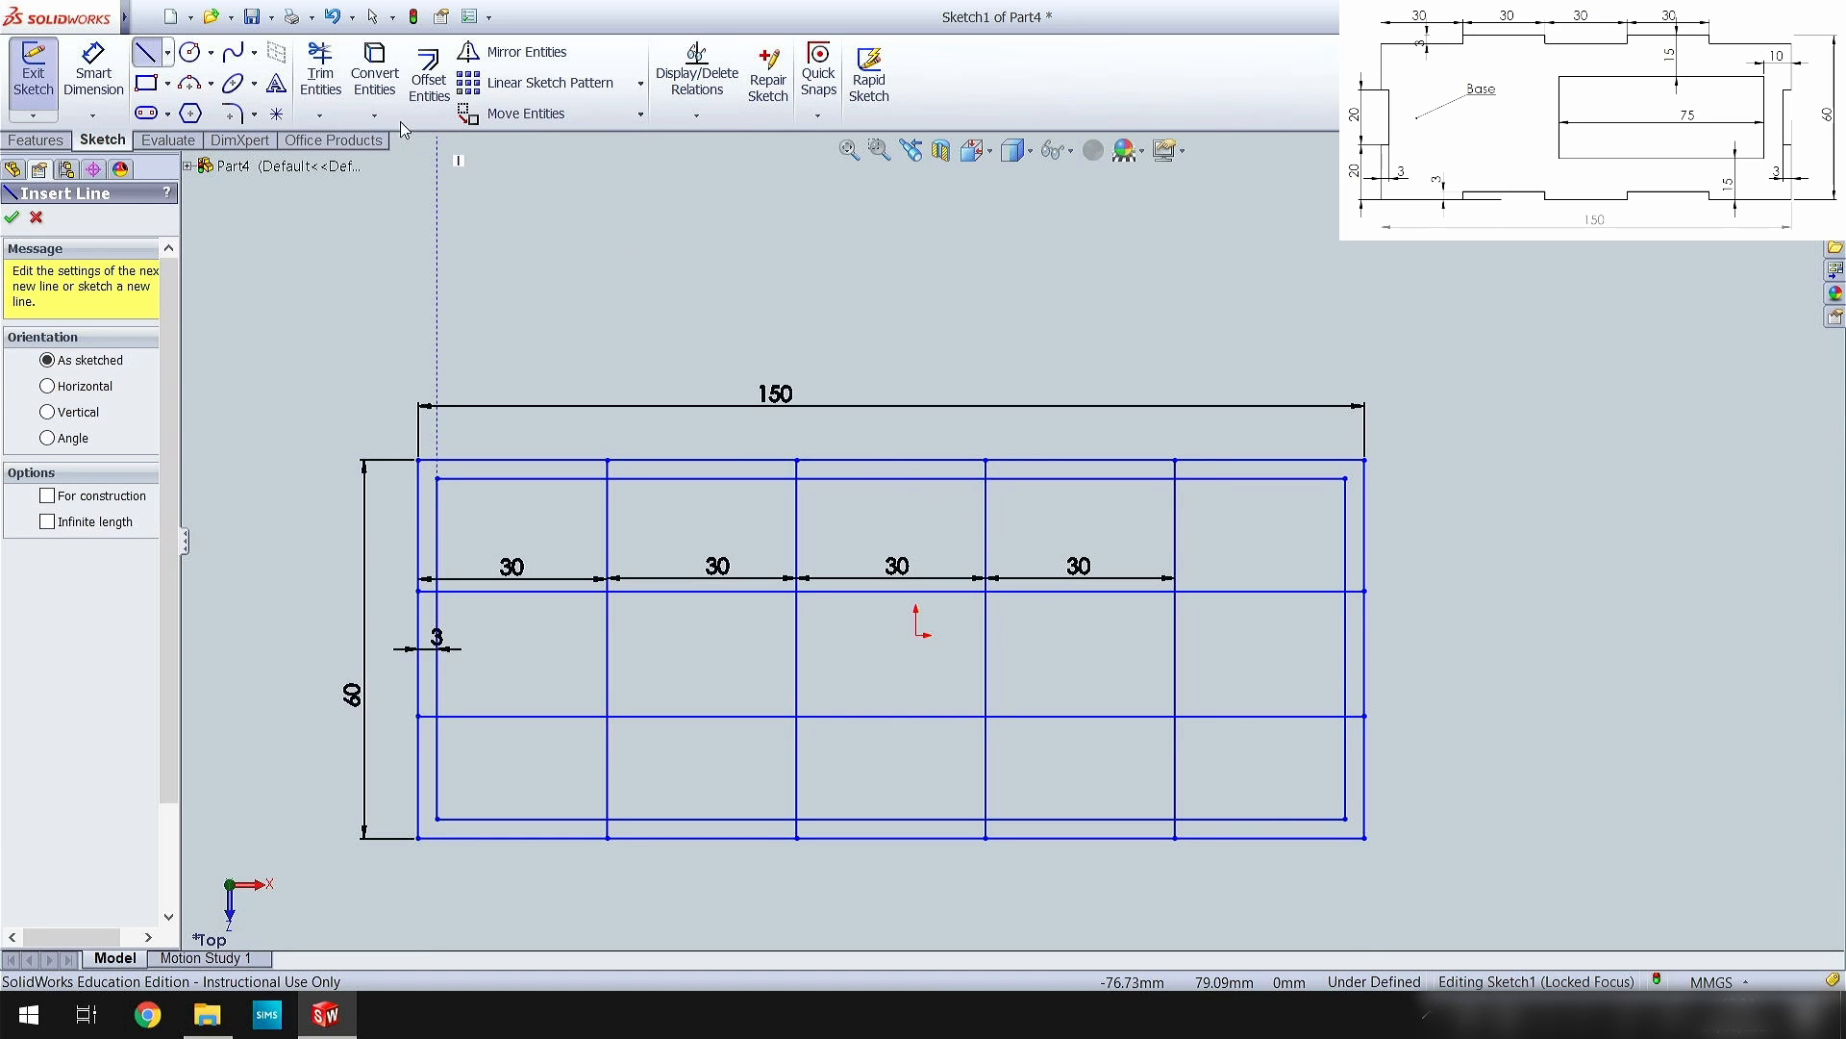
- Trim the lower outer and inner edges to form notches between the first and second and the third and fourth vertical lines
{"action": "left_click", "coordinate": [327, 77]}
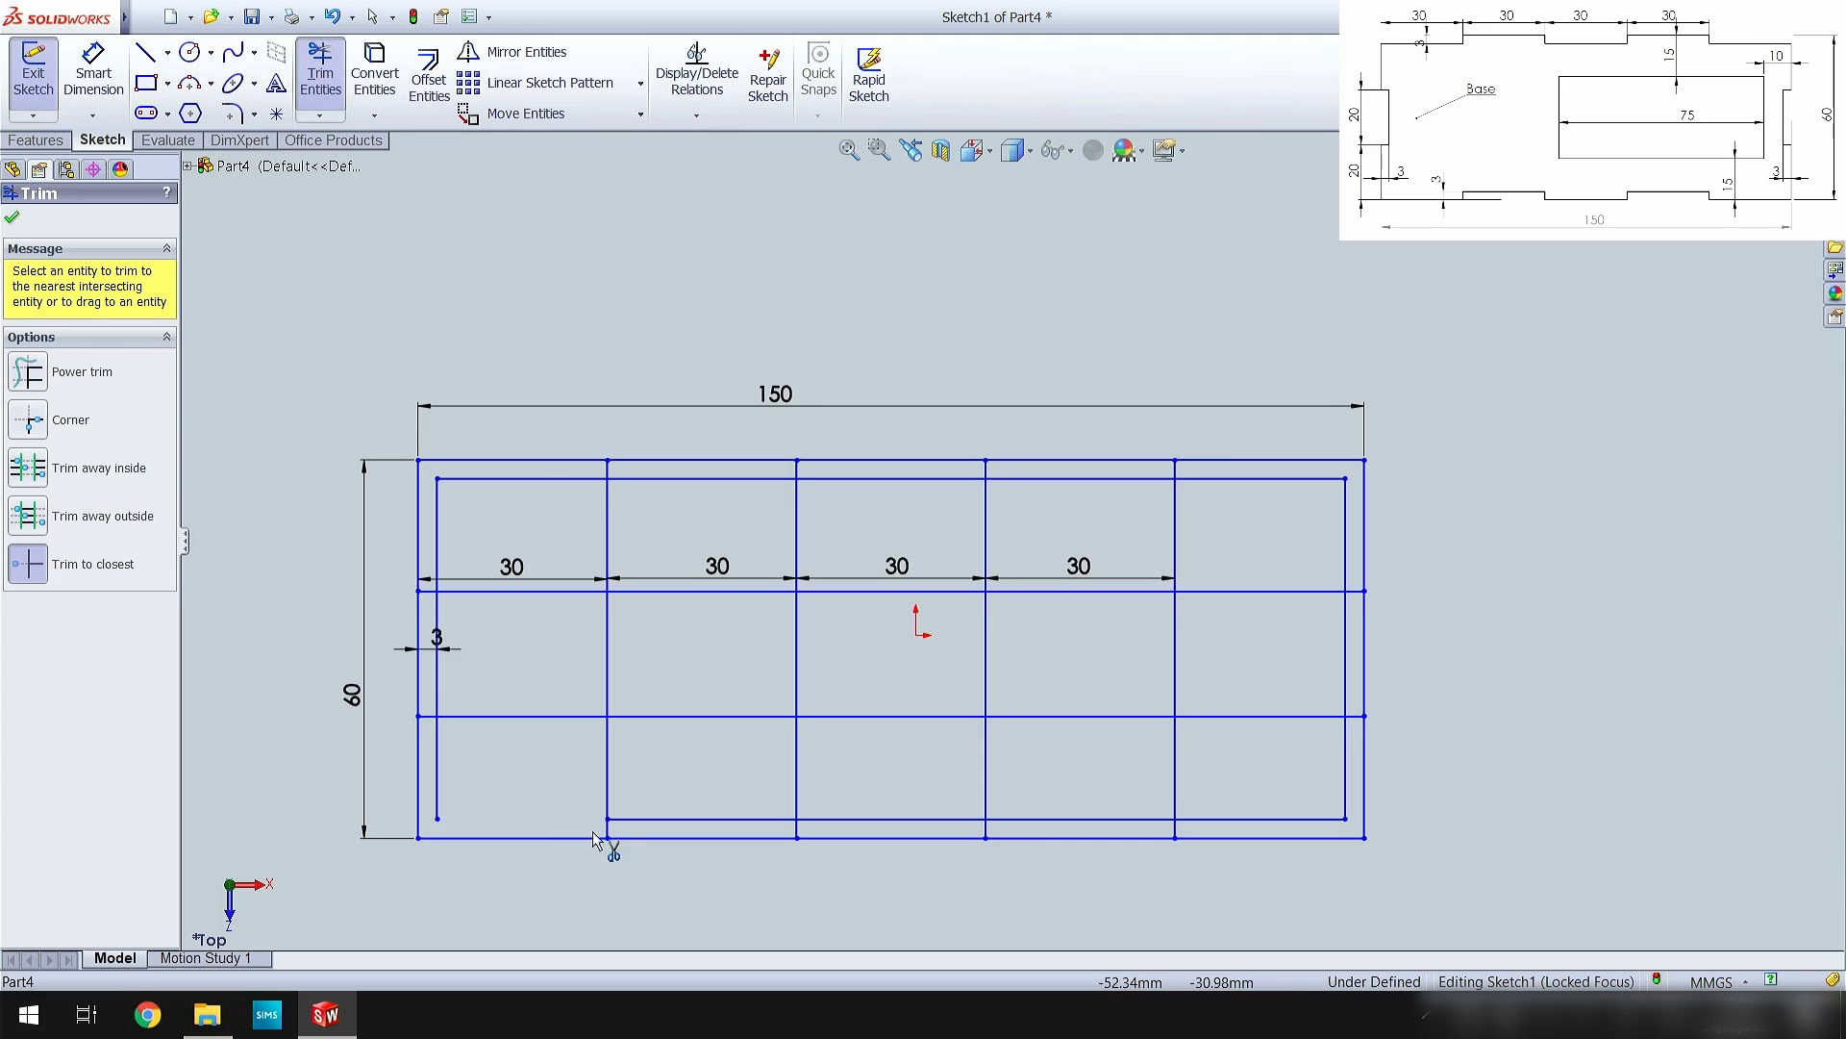
{"action": "left_click", "coordinate": [869, 818]}
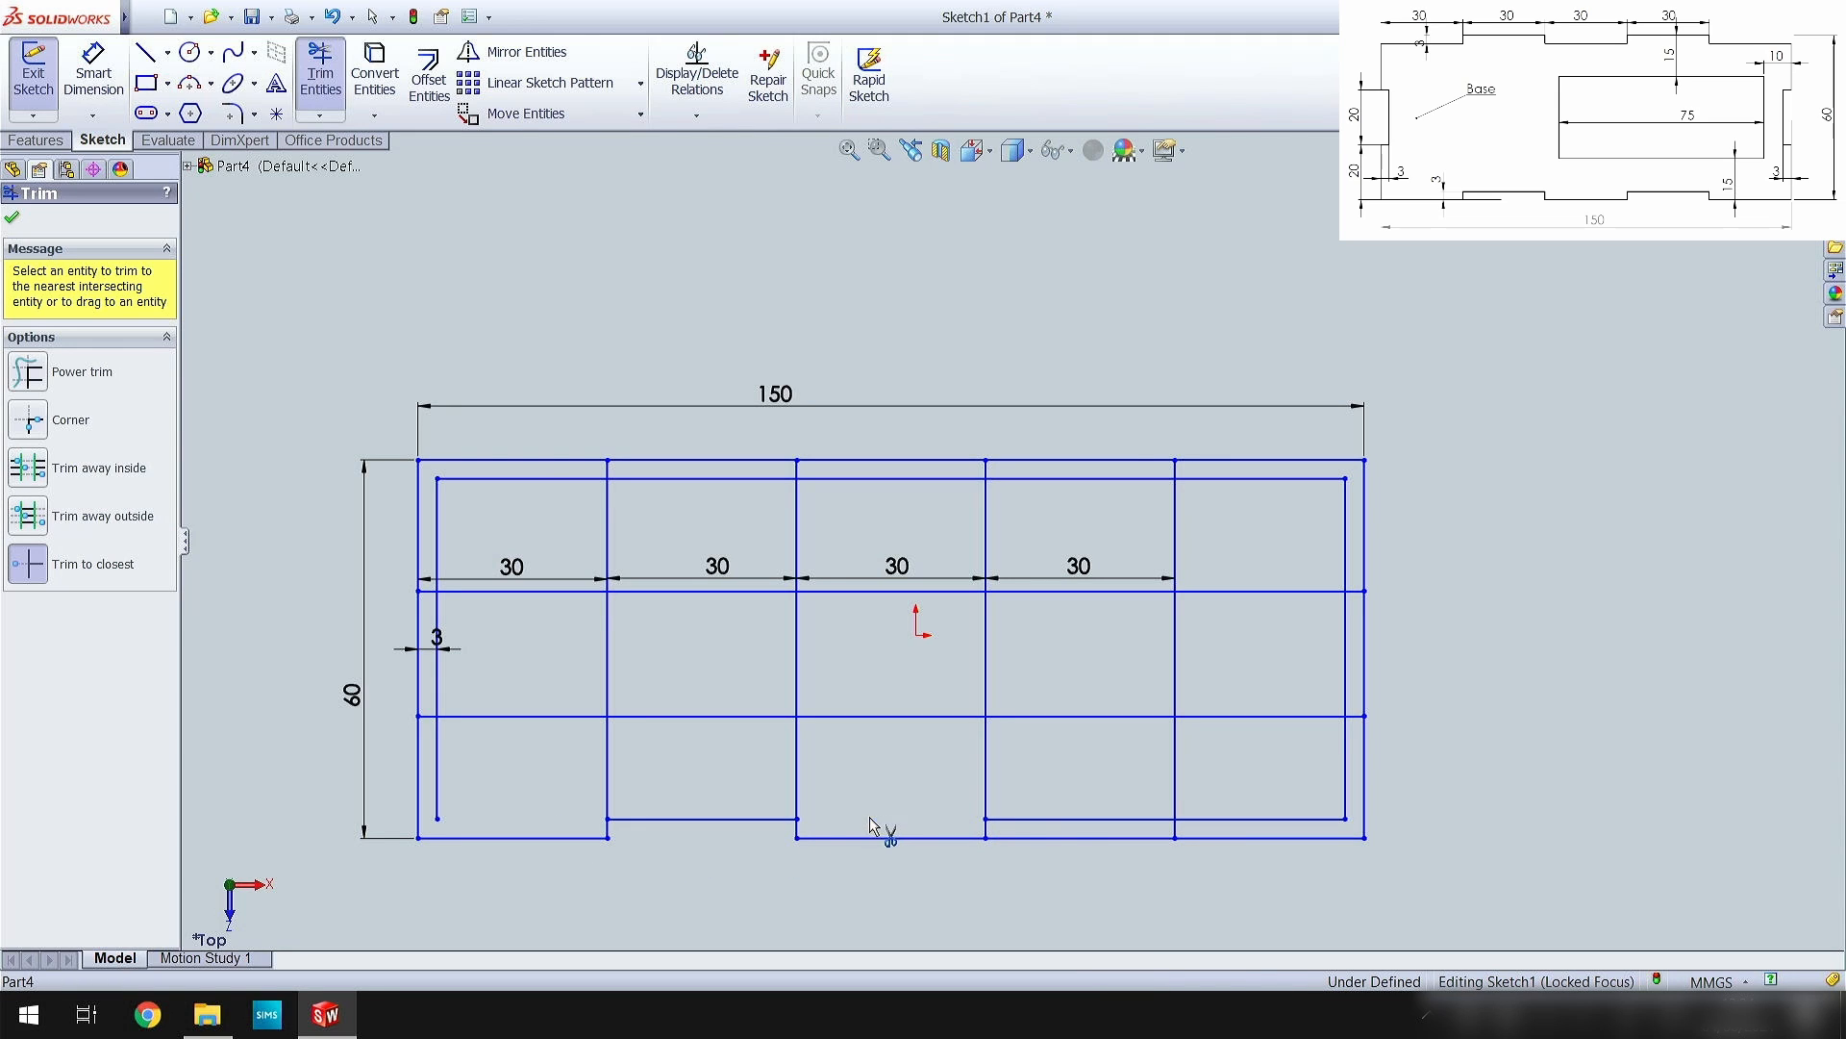
{"action": "left_click", "coordinate": [1076, 837]}
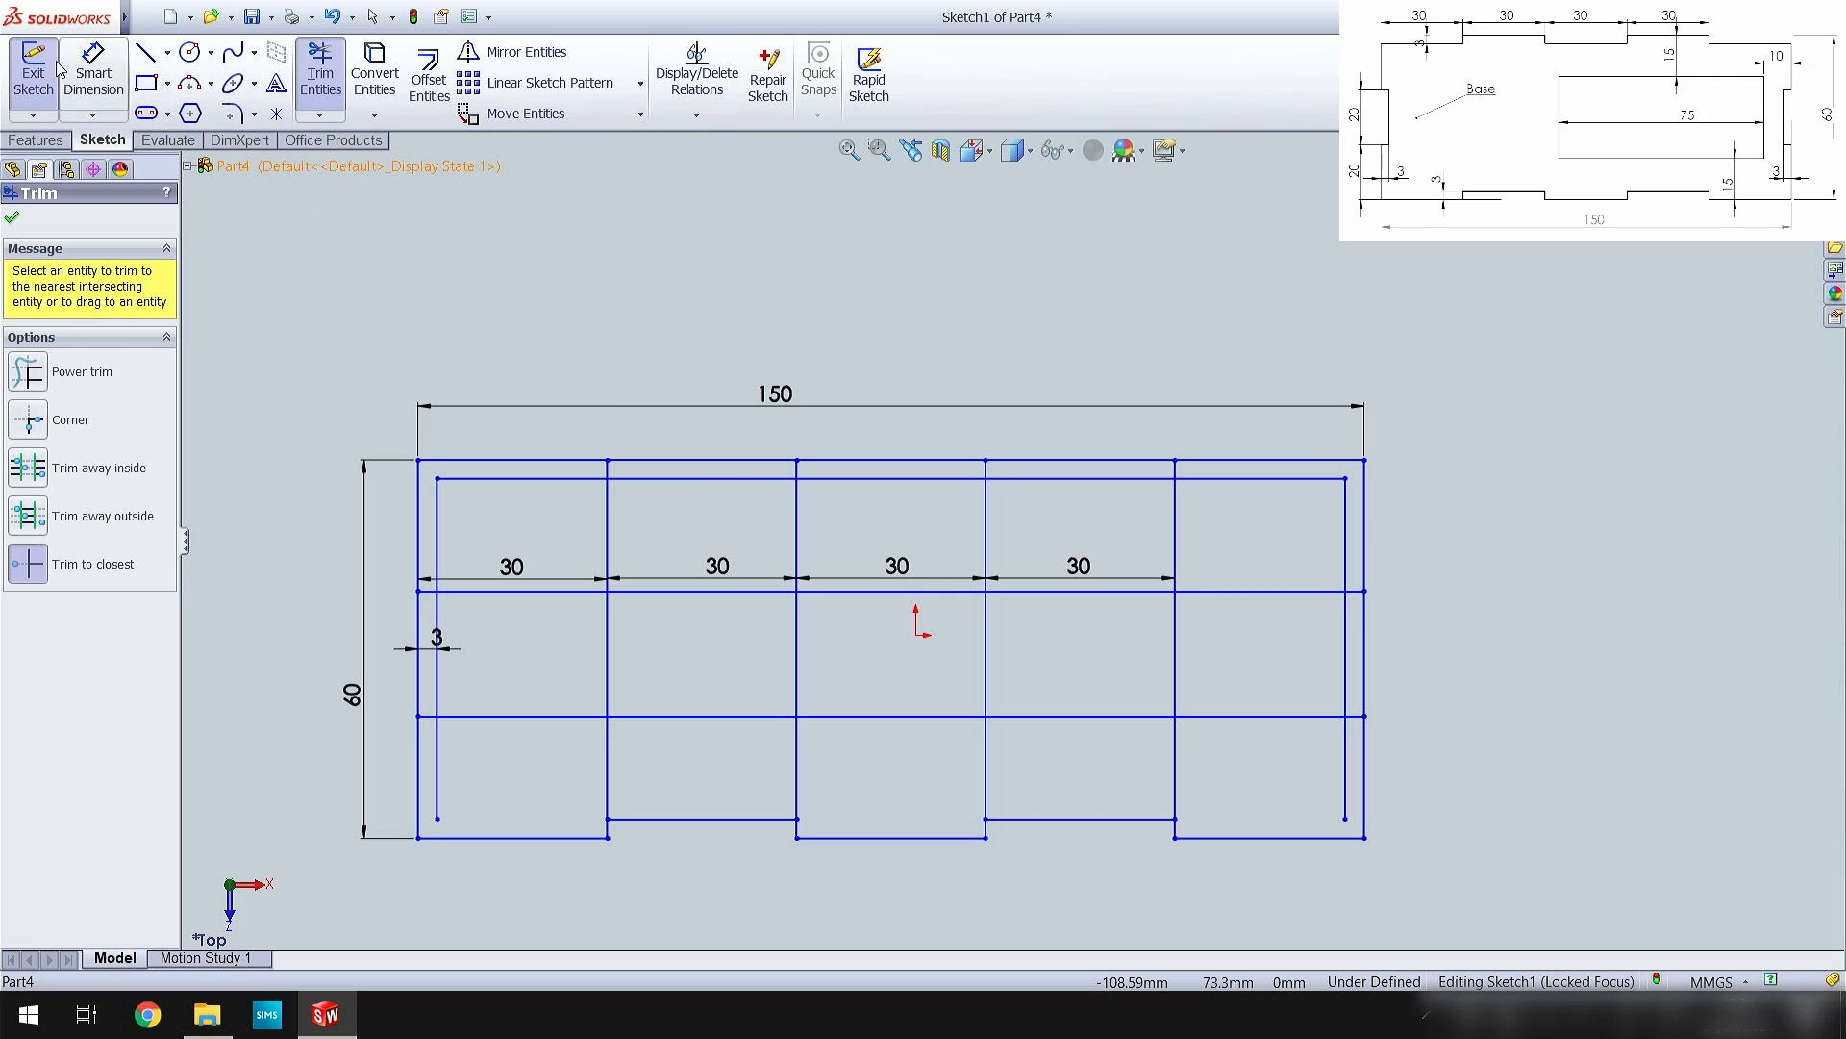
- Dimension the lower horizontal line 20 mm from the plate's bottom edge
{"action": "left_click", "coordinate": [94, 72]}
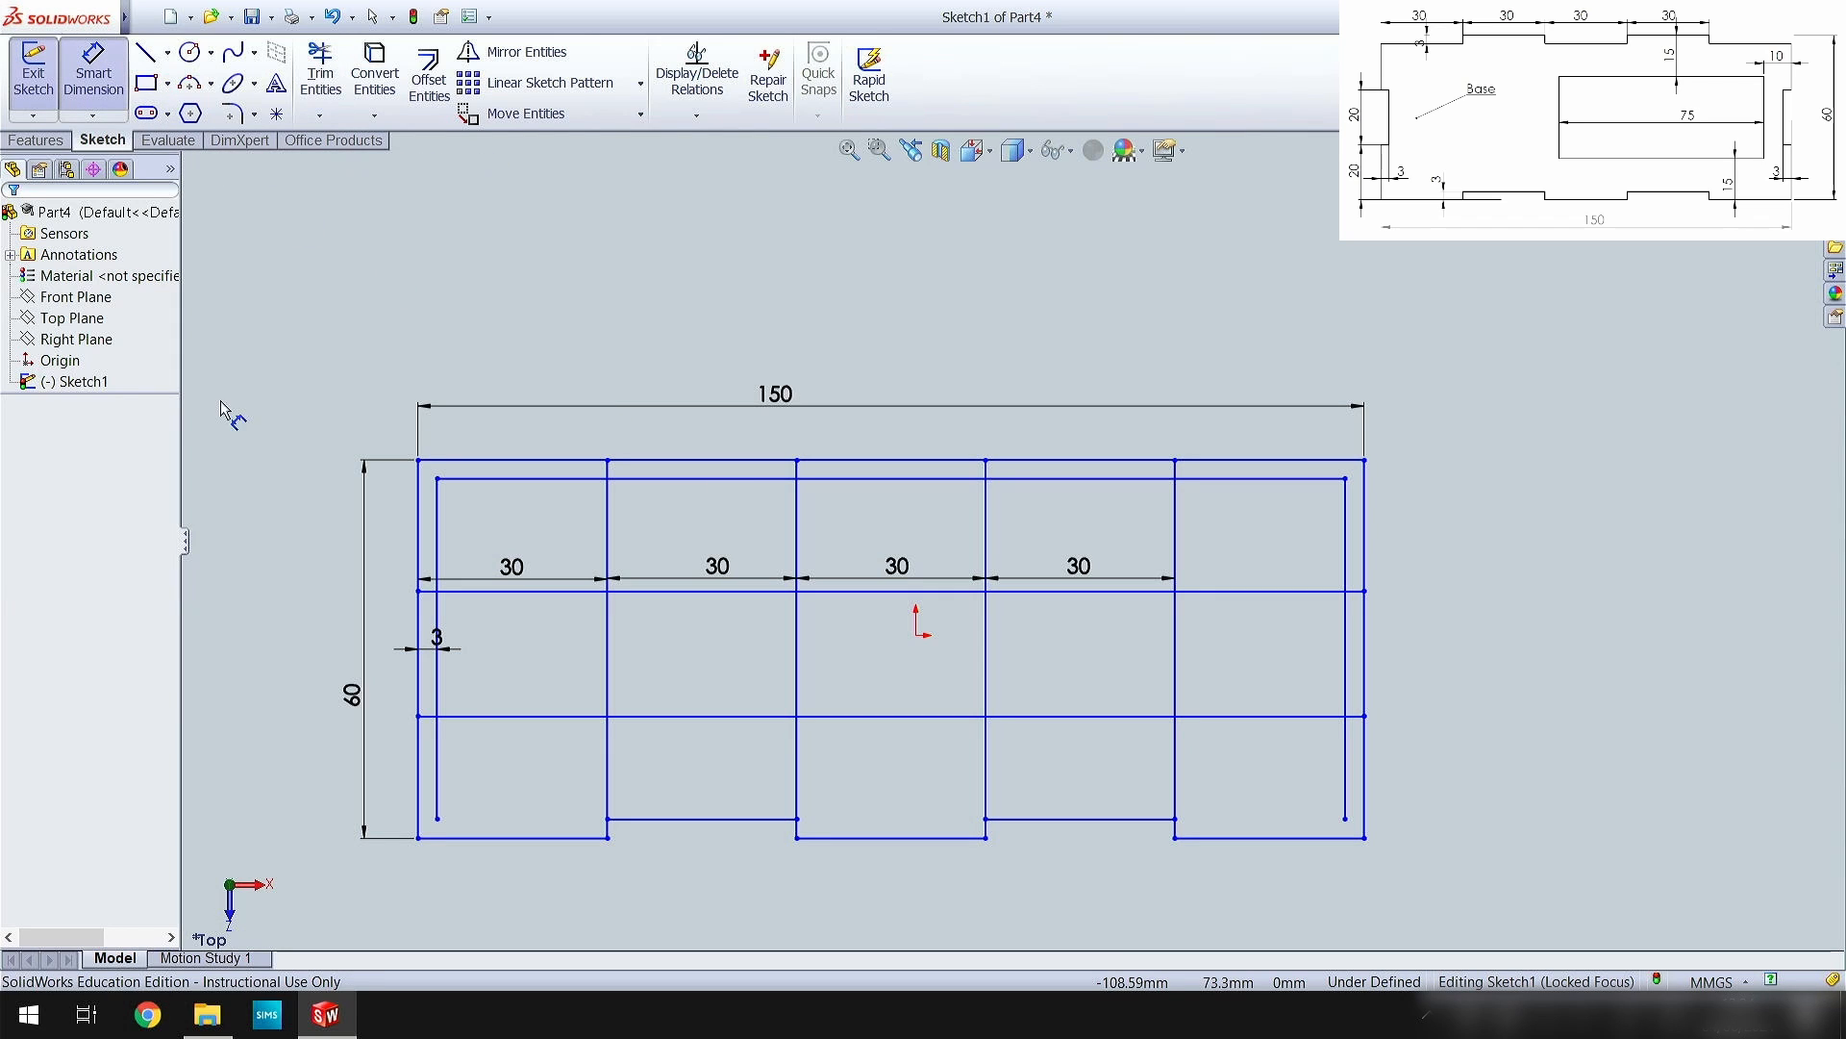
{"action": "left_click", "coordinate": [502, 715]}
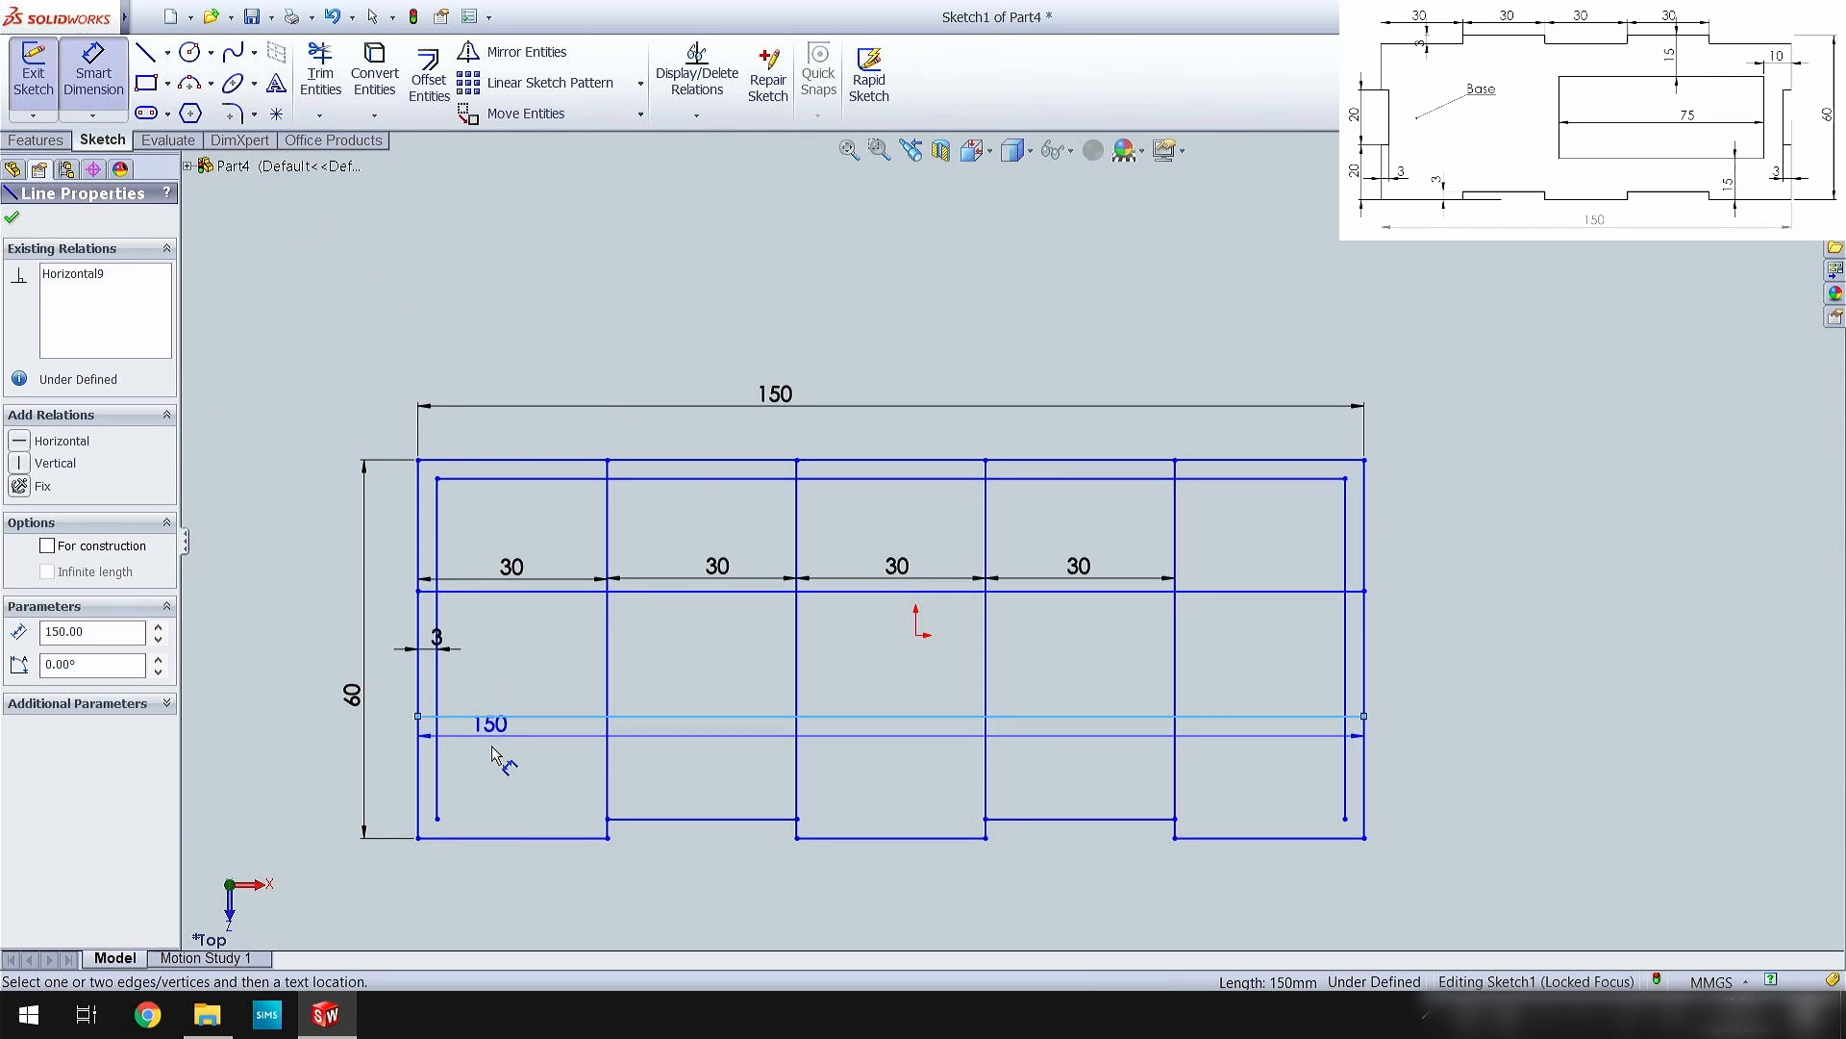
{"action": "left_click", "coordinate": [513, 840]}
{"action": "left_click", "coordinate": [327, 788]}
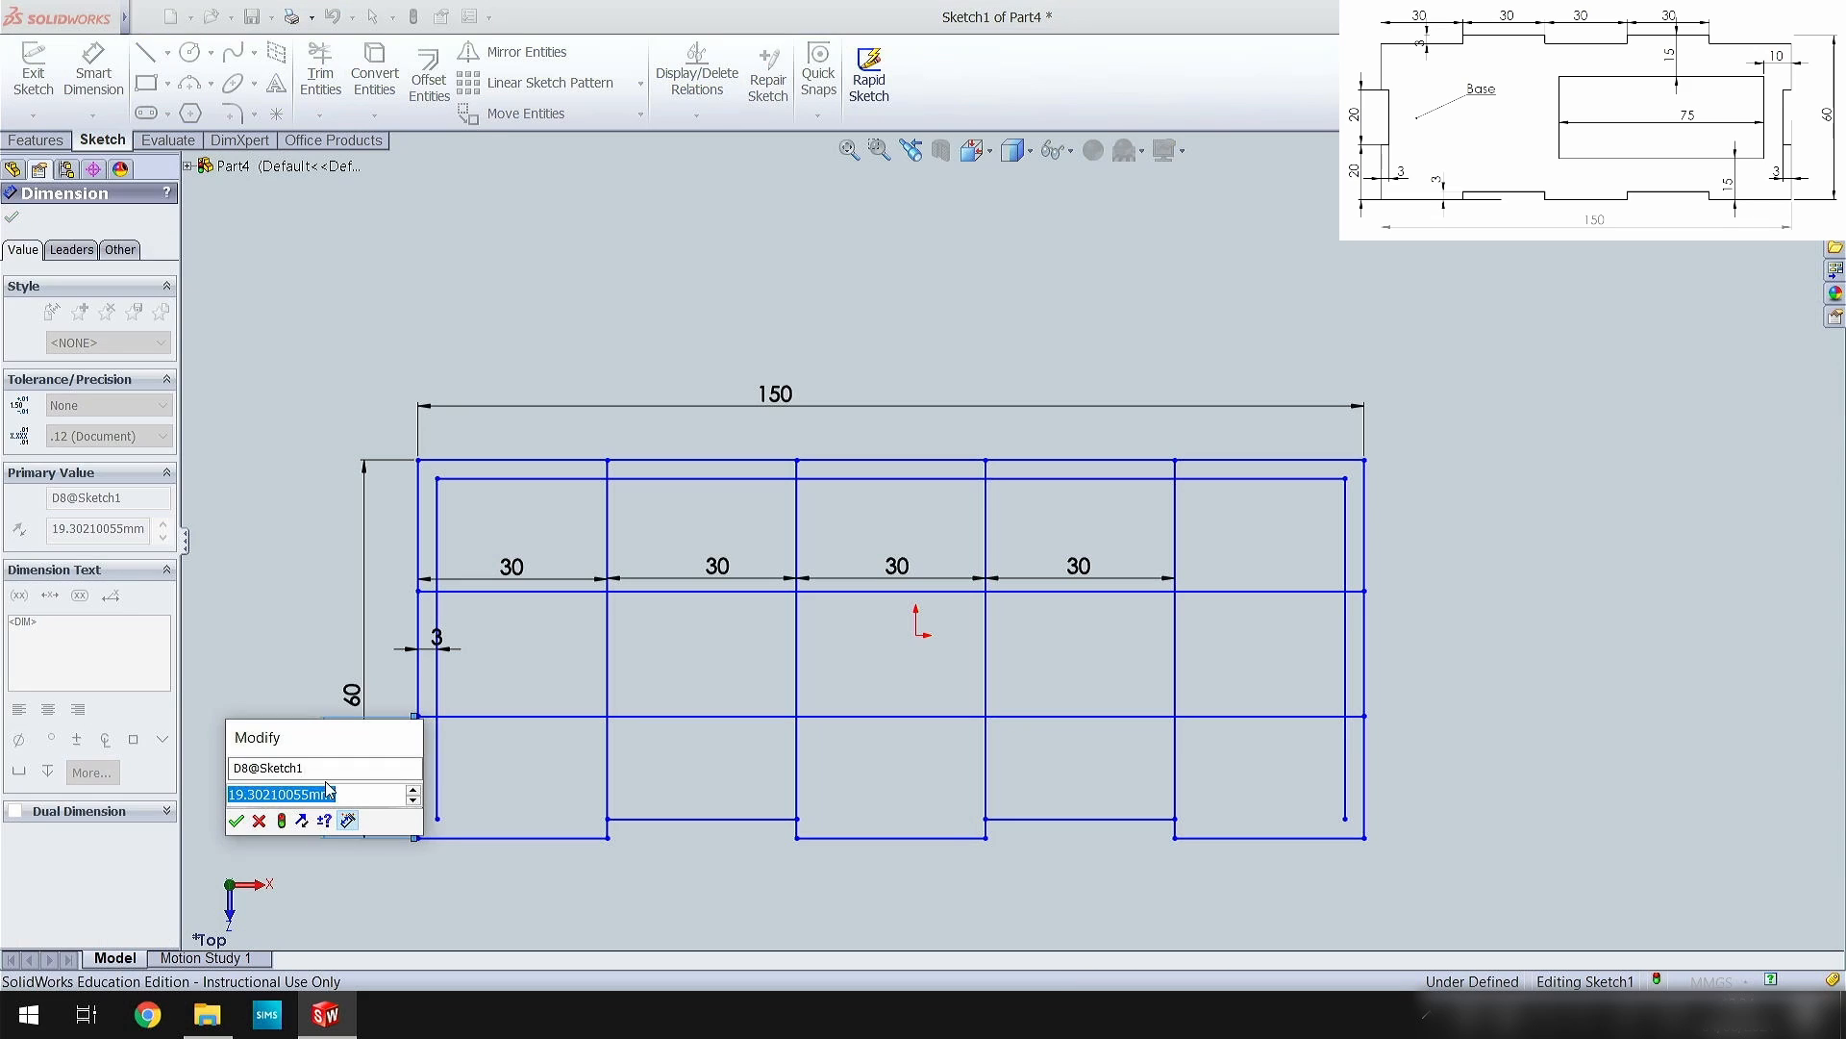
{"action": "type", "text": "20"}
{"action": "key", "text": "Return"}
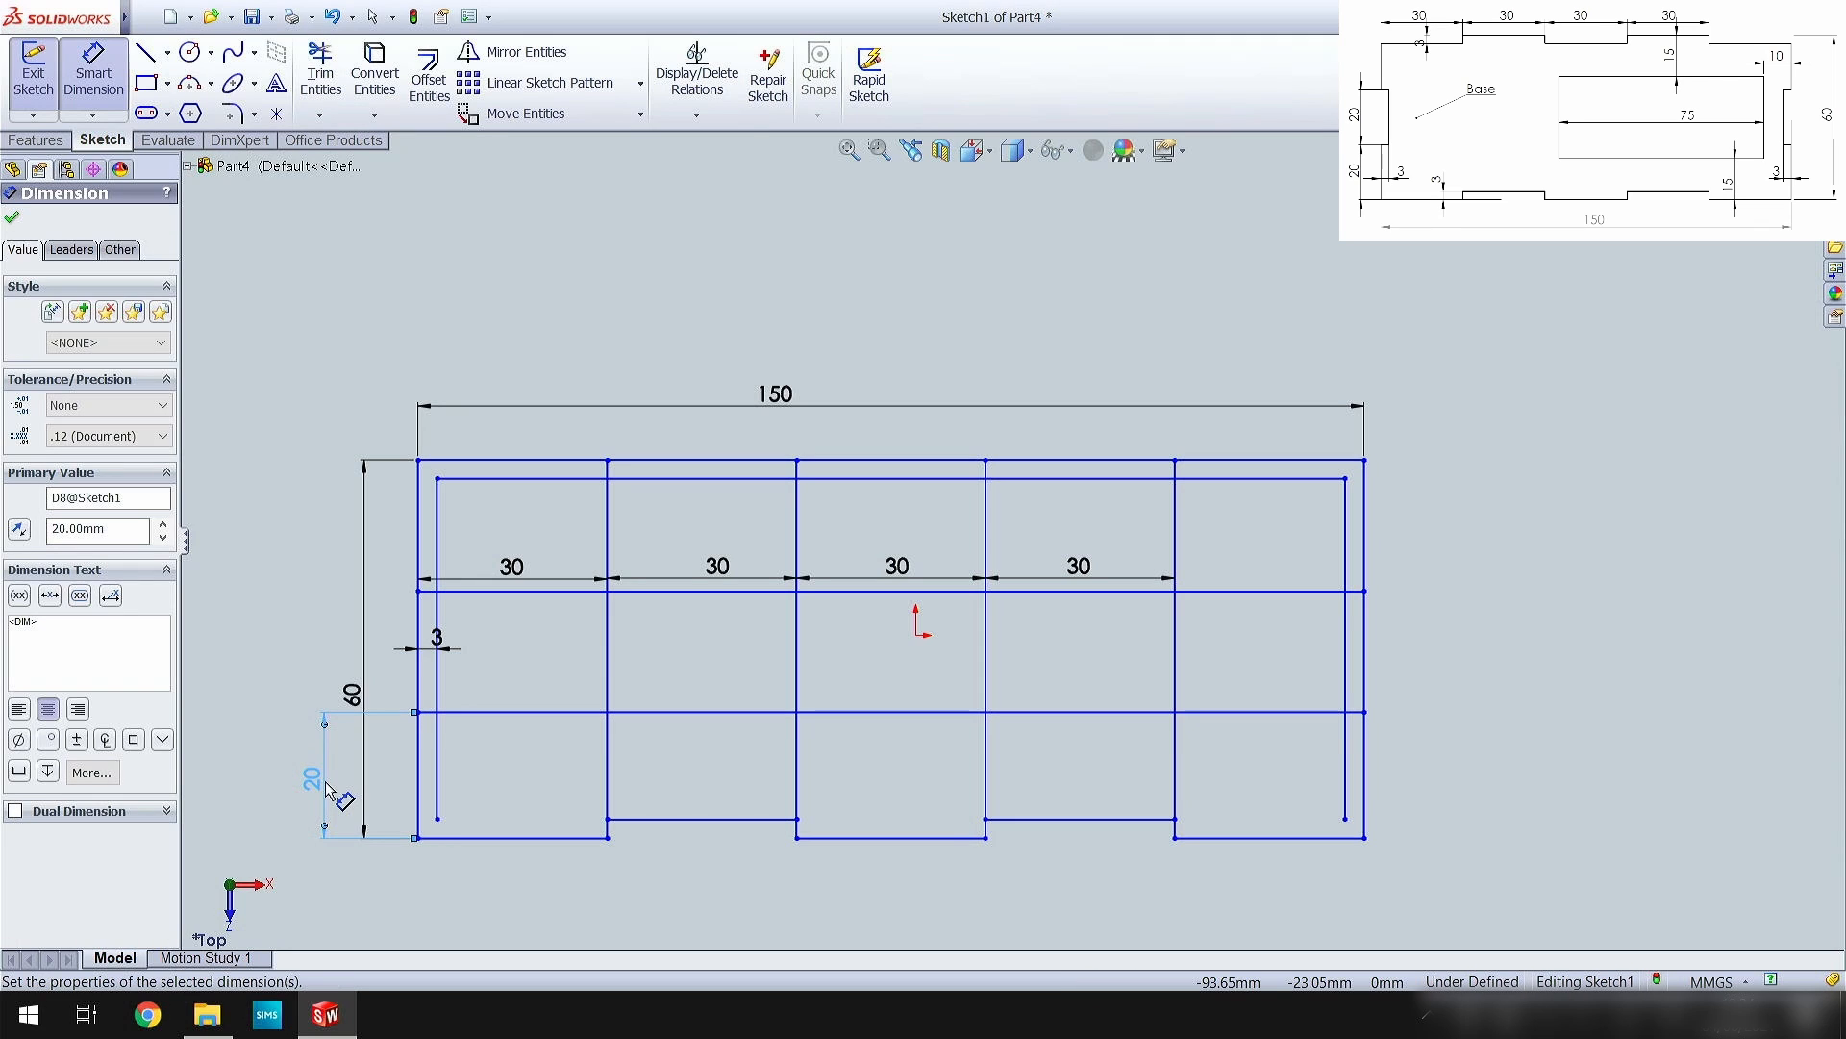
- Set the distance between the two horizontal lines to 20 mm with a dimension
{"action": "left_click", "coordinate": [510, 712]}
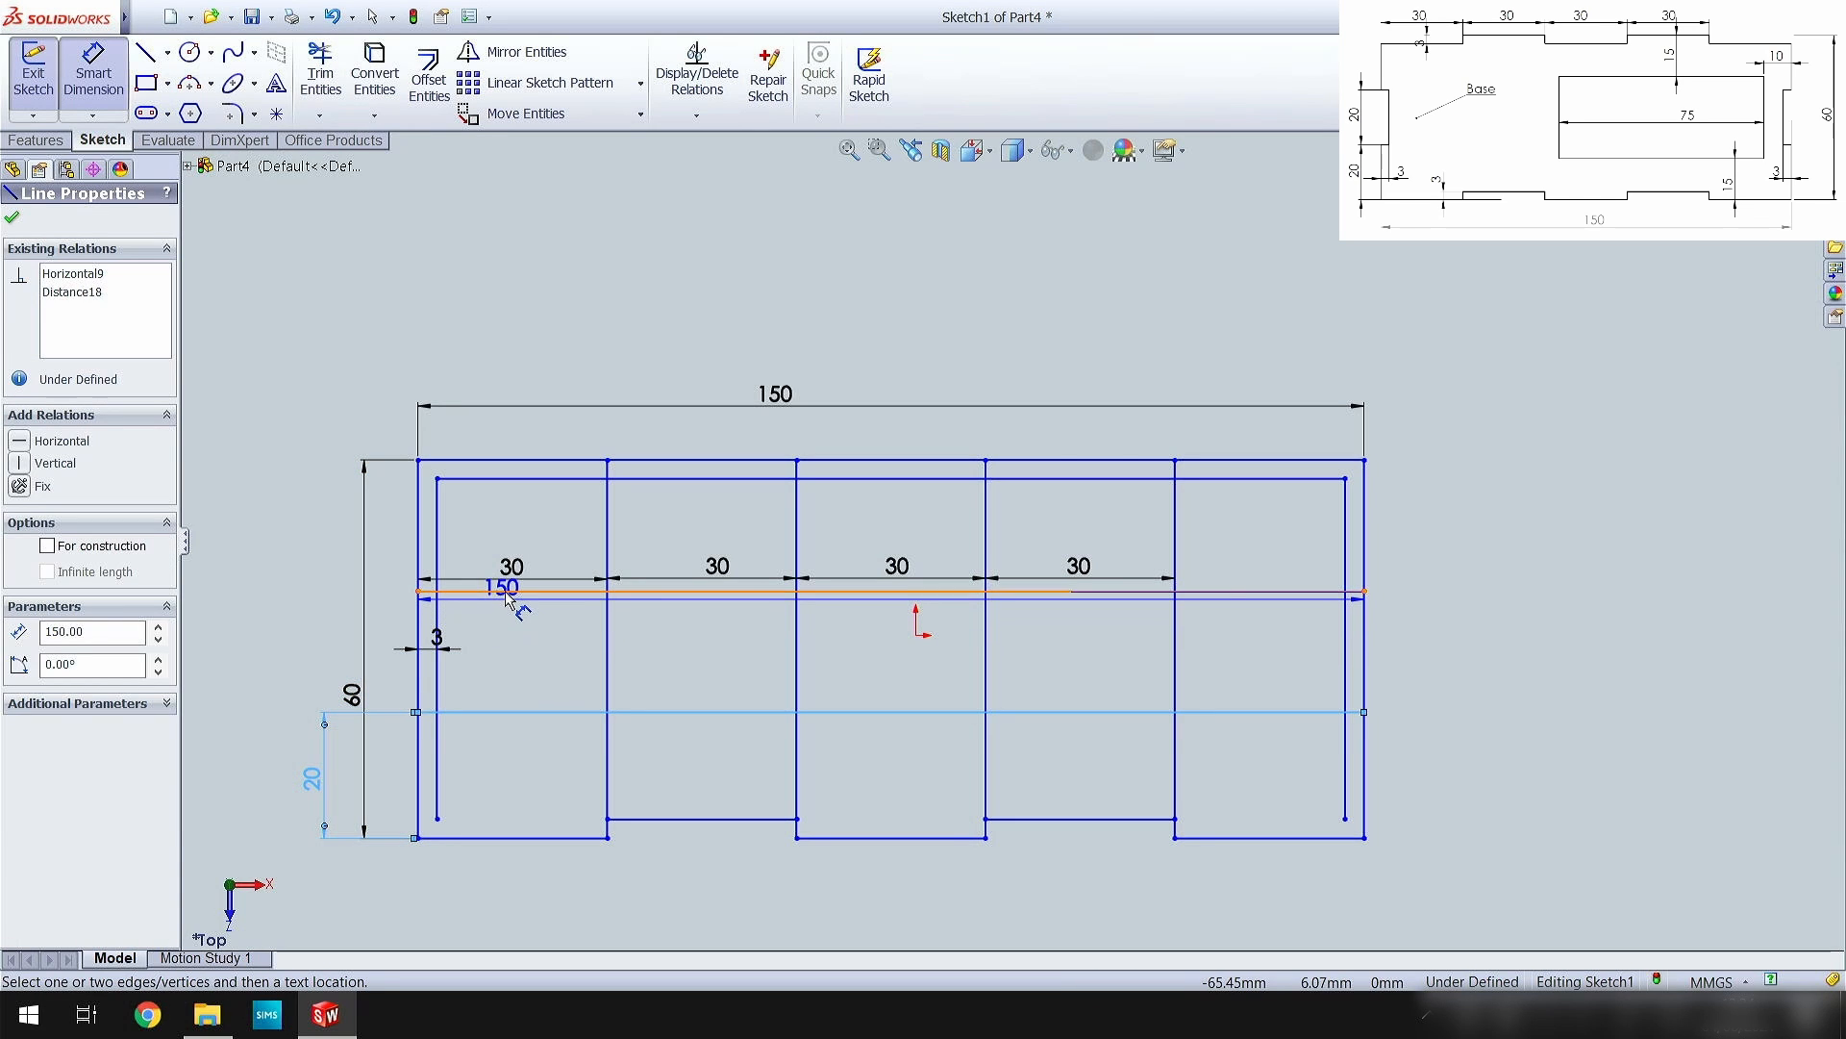
{"action": "left_click", "coordinate": [443, 591]}
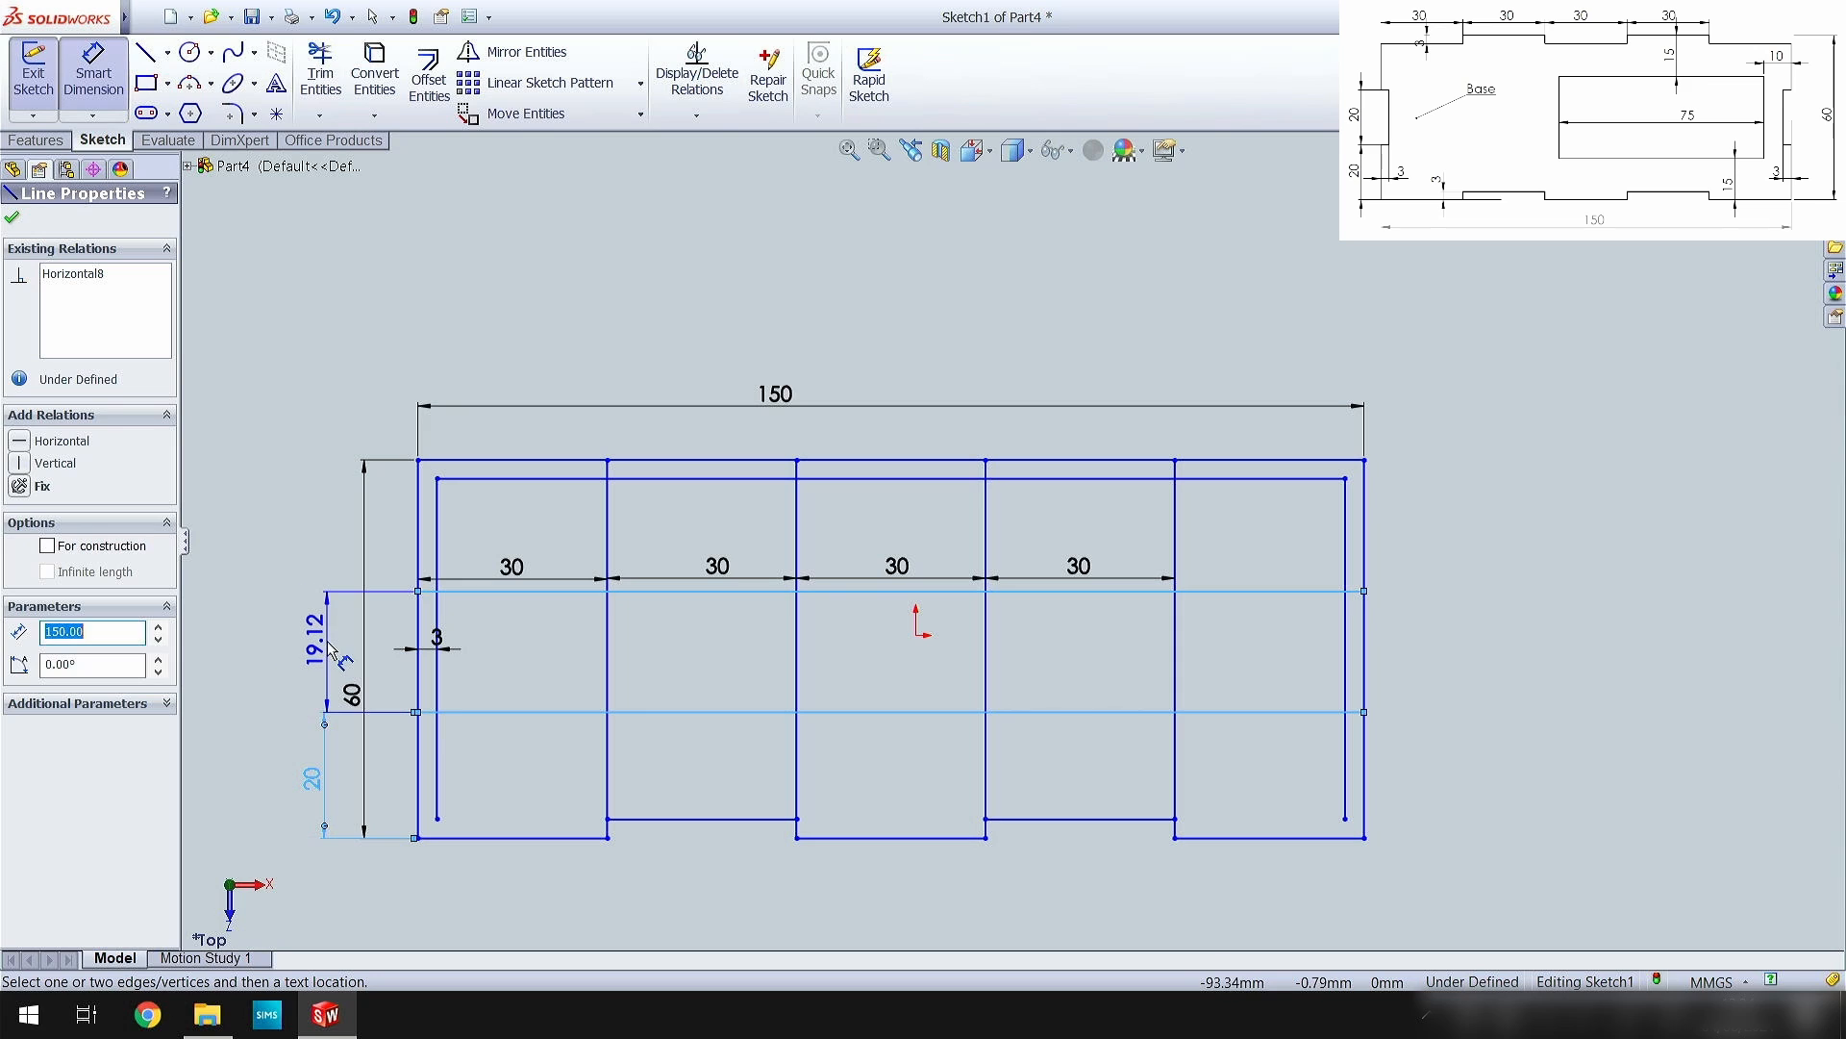
{"action": "left_click", "coordinate": [371, 638]}
{"action": "type", "text": "20"}
{"action": "key", "text": "Return"}
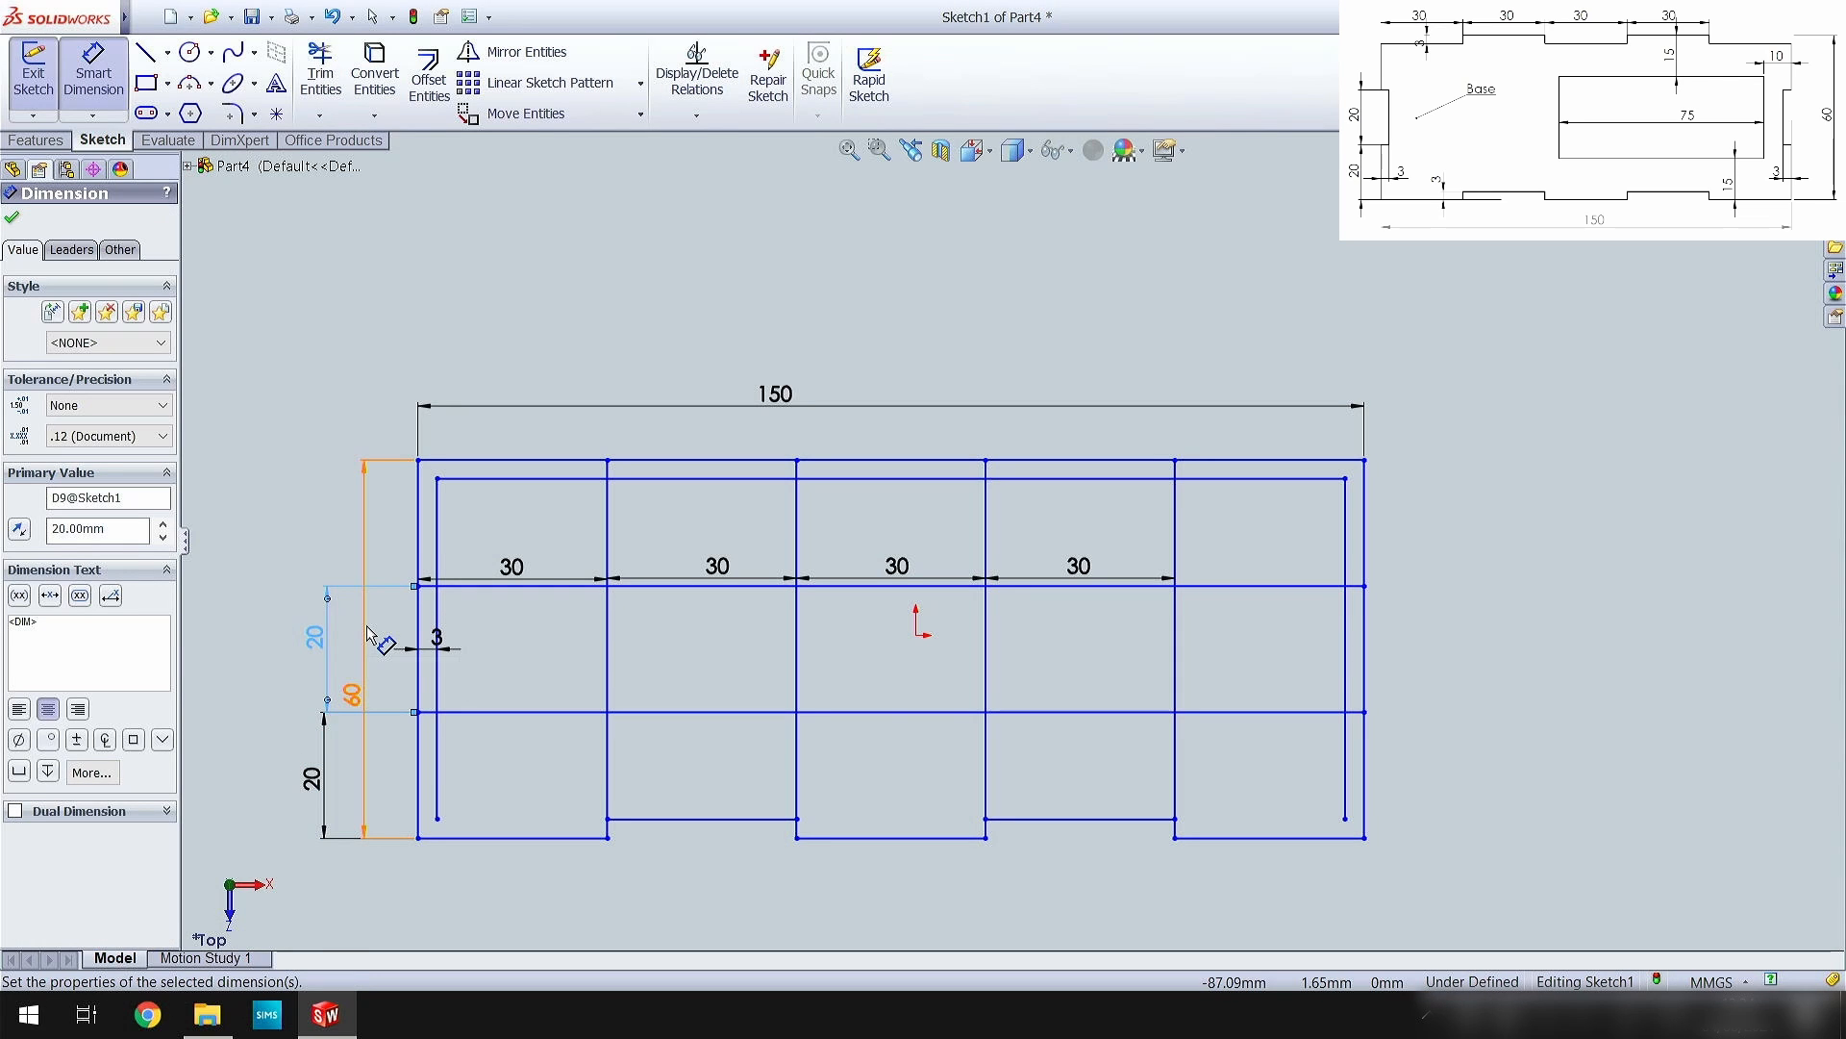
- Trim the outer edge, inner edge and horizontal lines at the plate's right end to leave a centred notch
{"action": "left_click", "coordinate": [306, 70]}
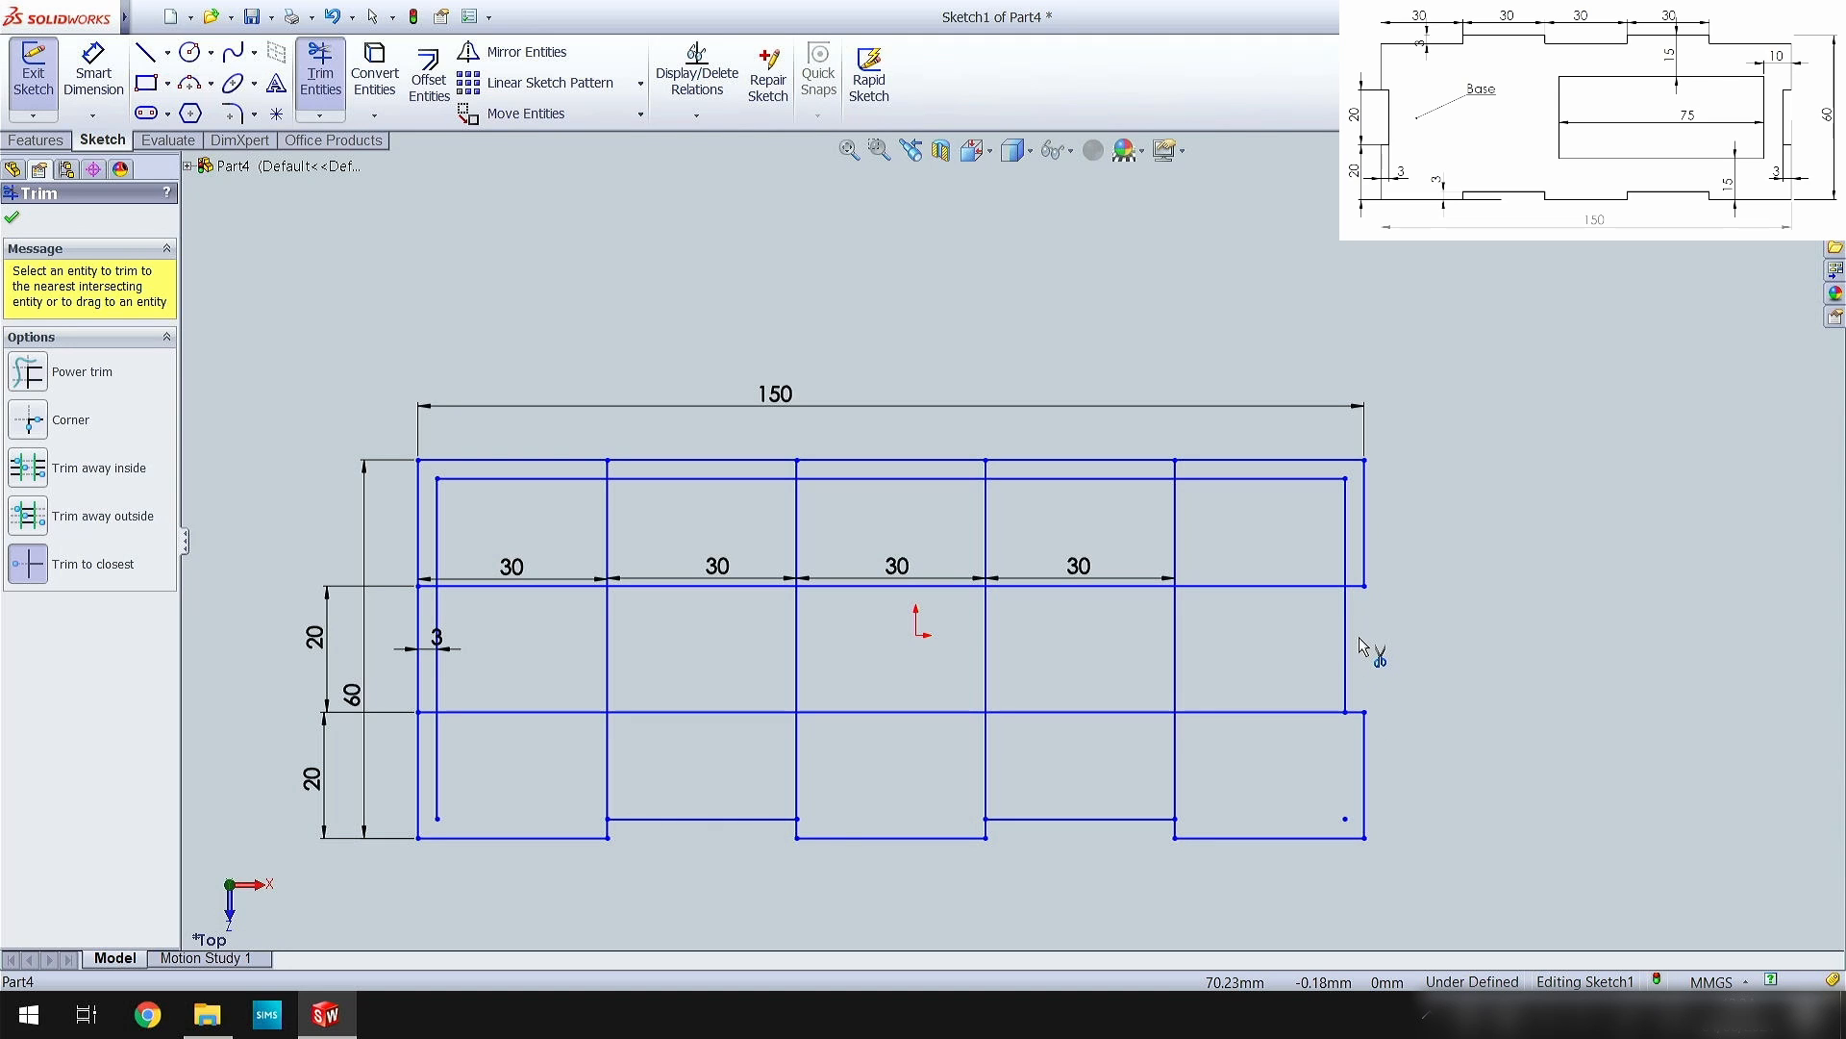
{"action": "left_click", "coordinate": [1346, 548]}
{"action": "left_click", "coordinate": [1293, 586]}
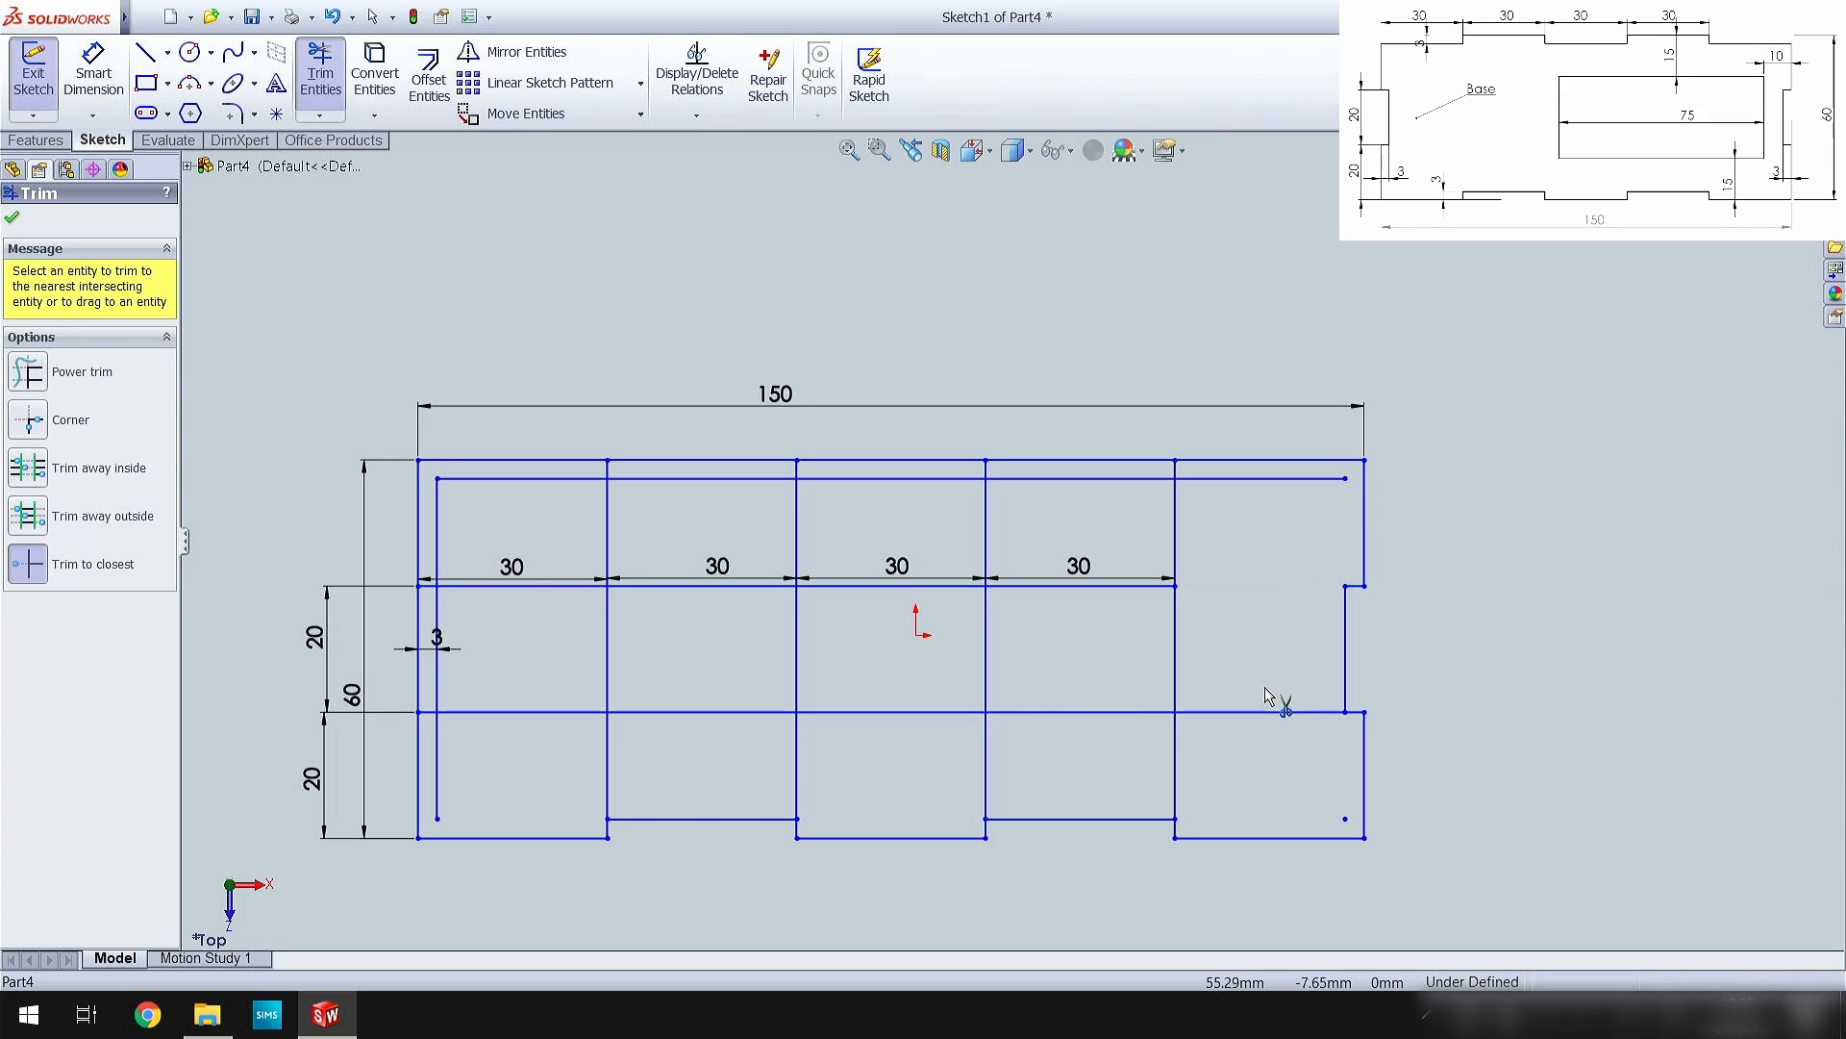
{"action": "left_click", "coordinate": [1266, 713]}
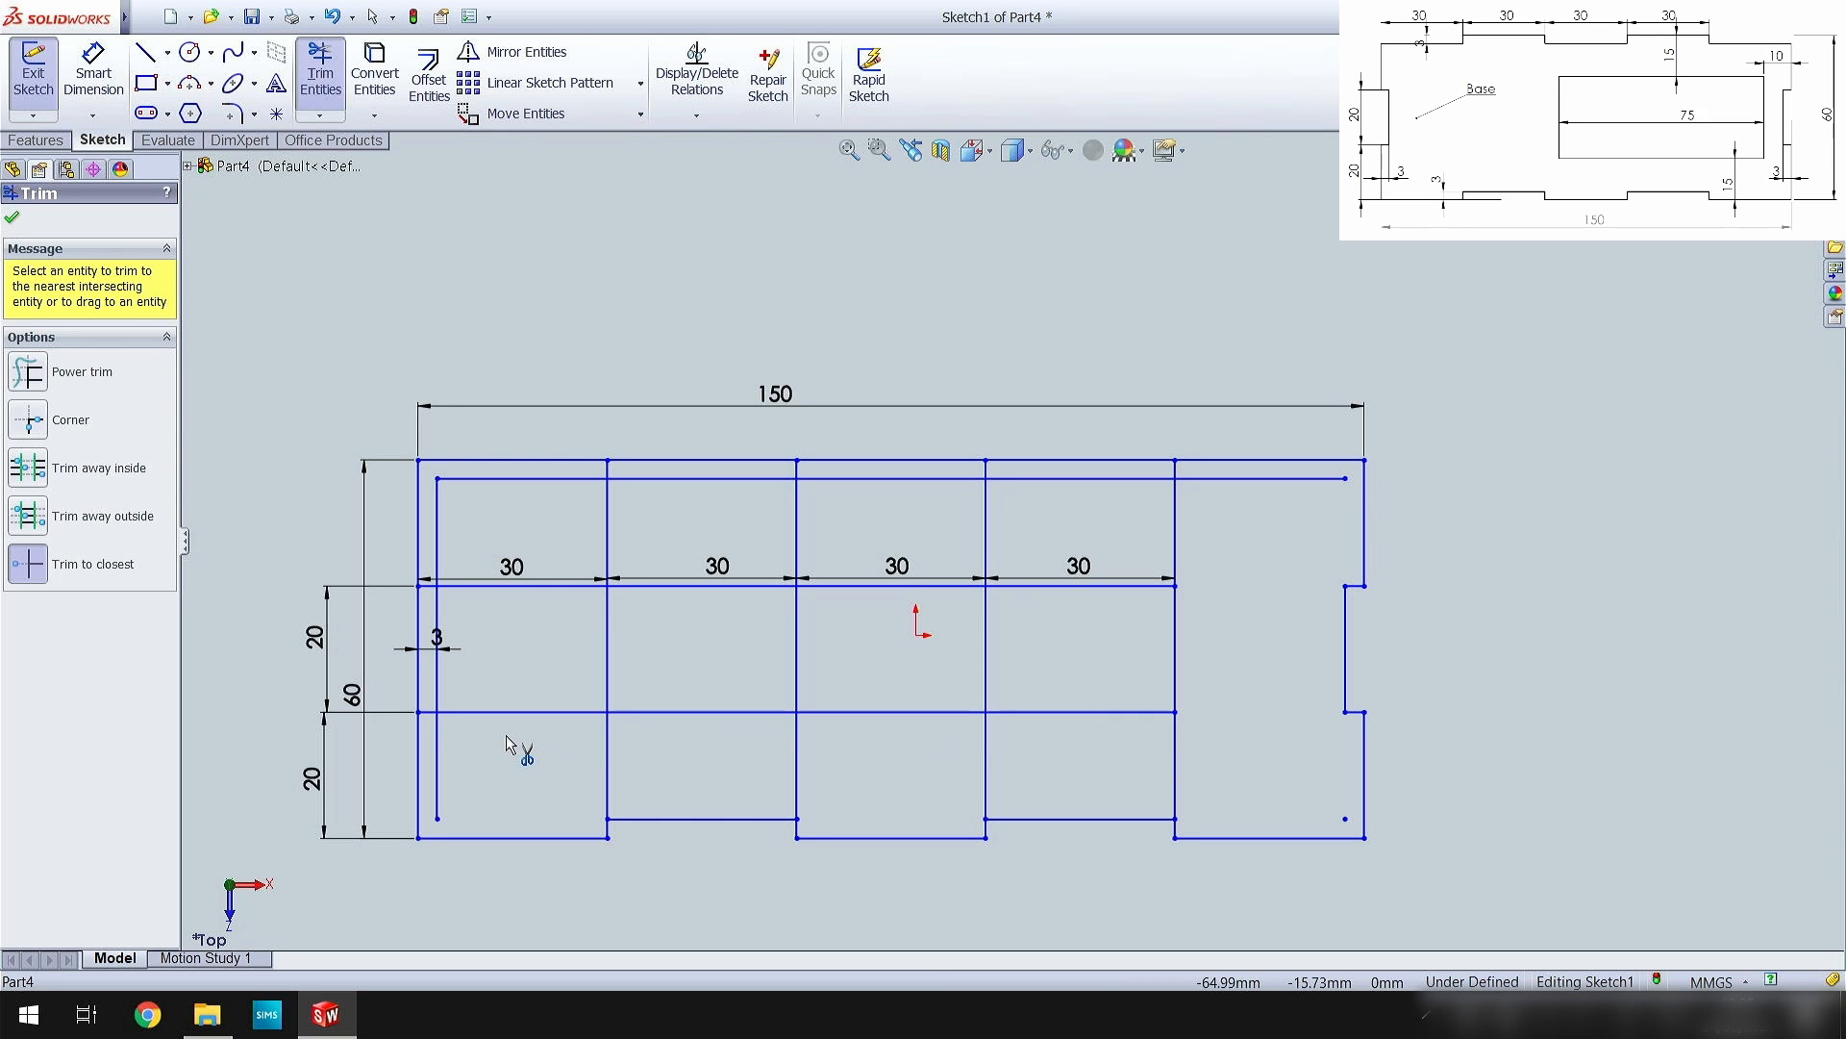
- Trim the outer edge, inner edge and horizontal lines at the plate's left end to leave a matching centred notch
{"action": "left_click", "coordinate": [440, 765]}
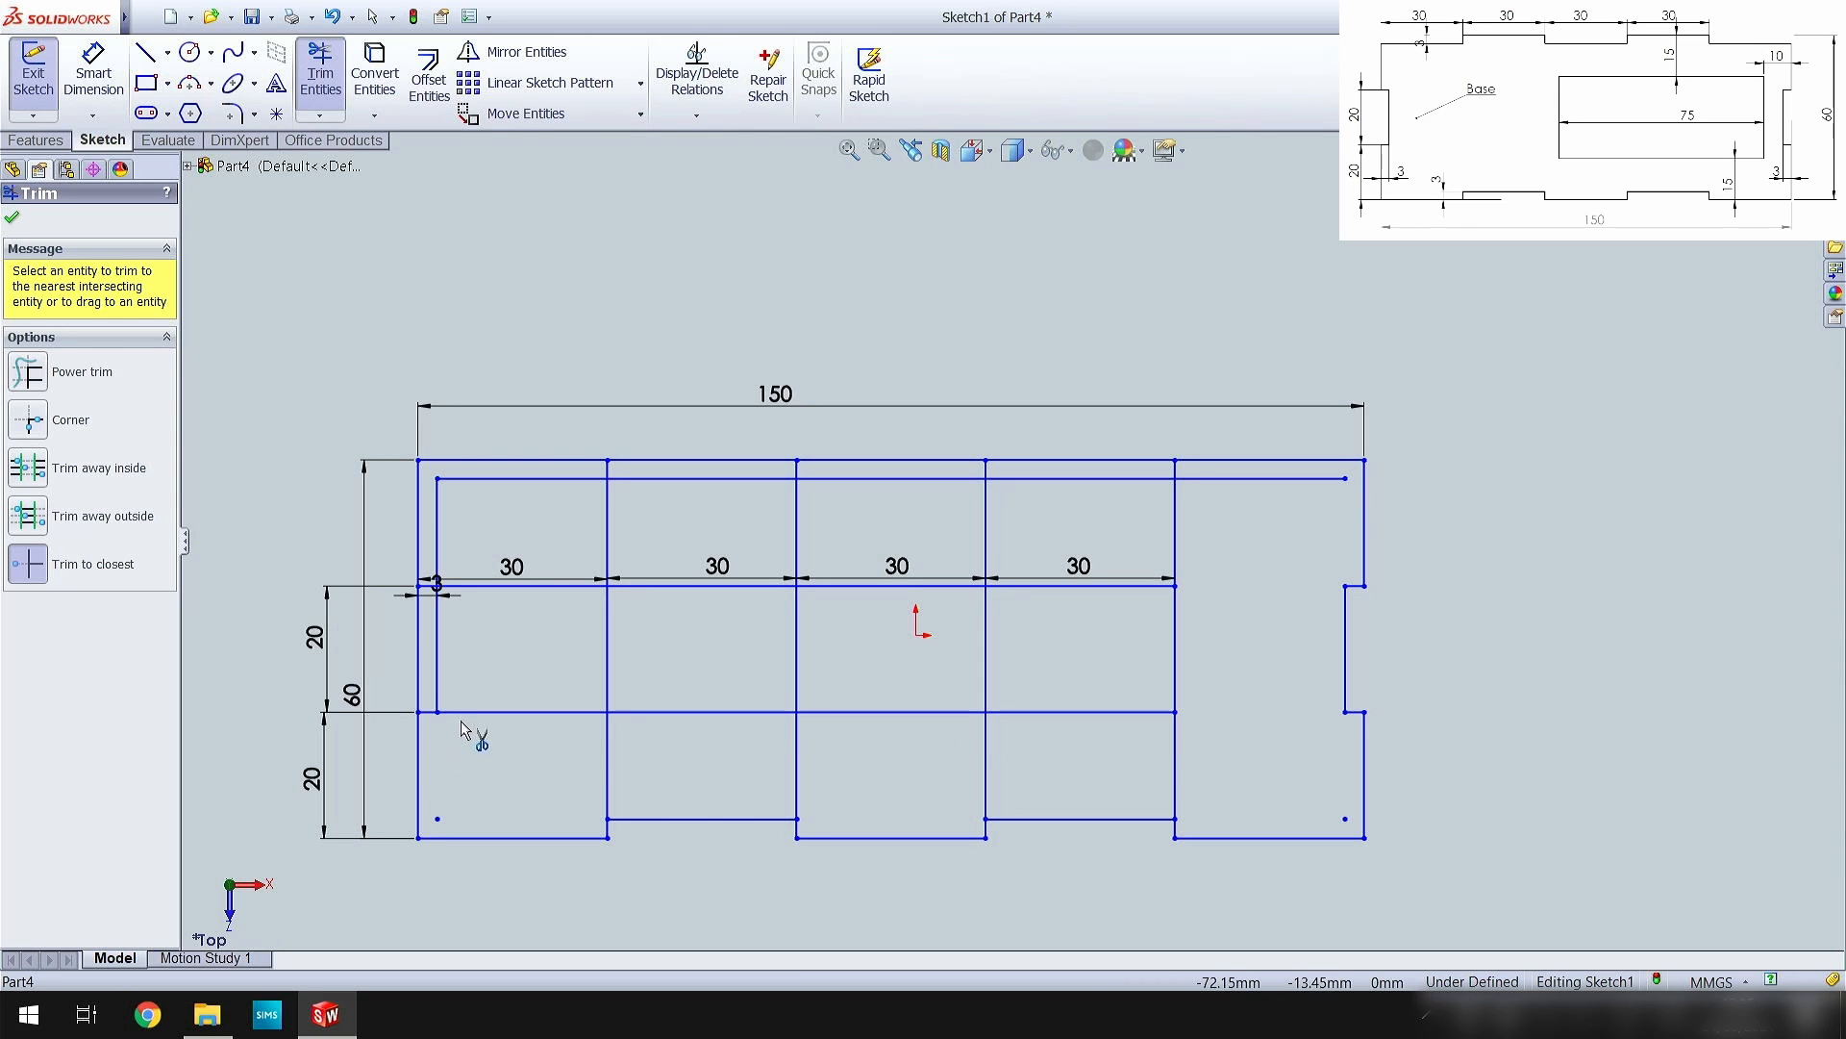
{"action": "left_click", "coordinate": [470, 713]}
{"action": "left_click", "coordinate": [420, 678]}
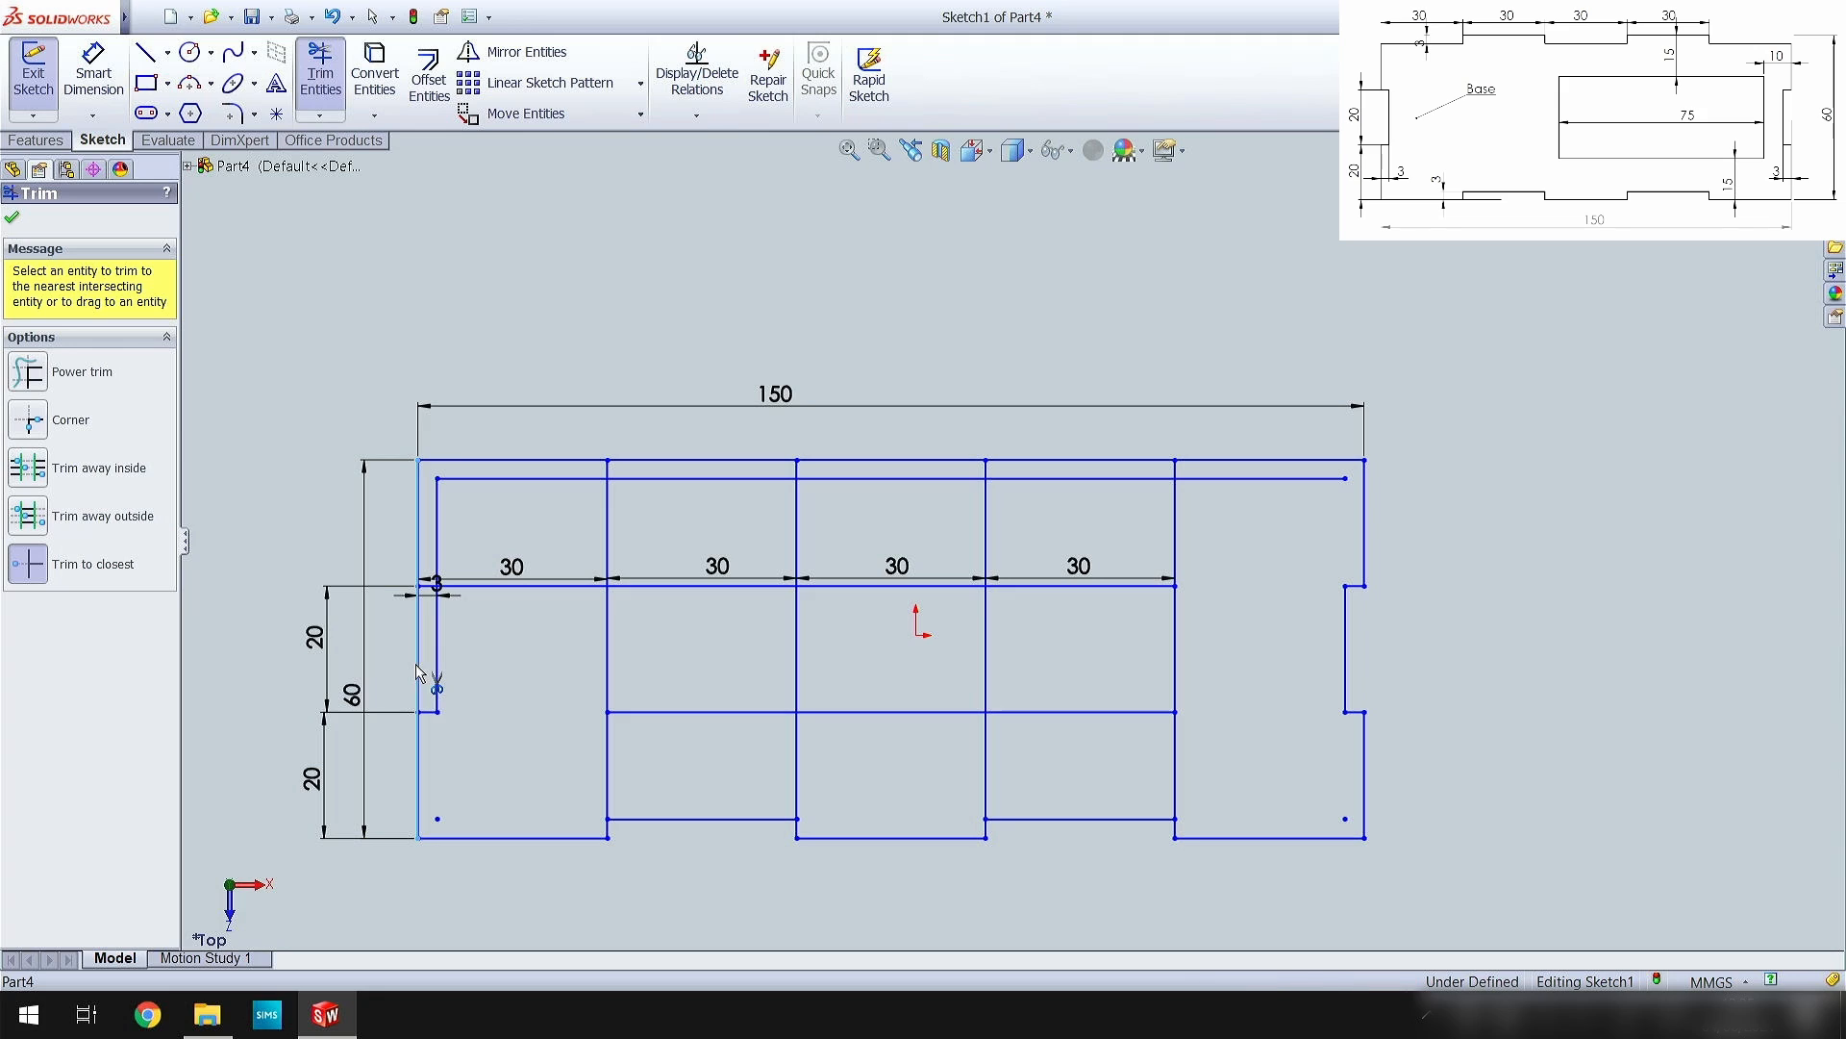
{"action": "left_click", "coordinate": [440, 535]}
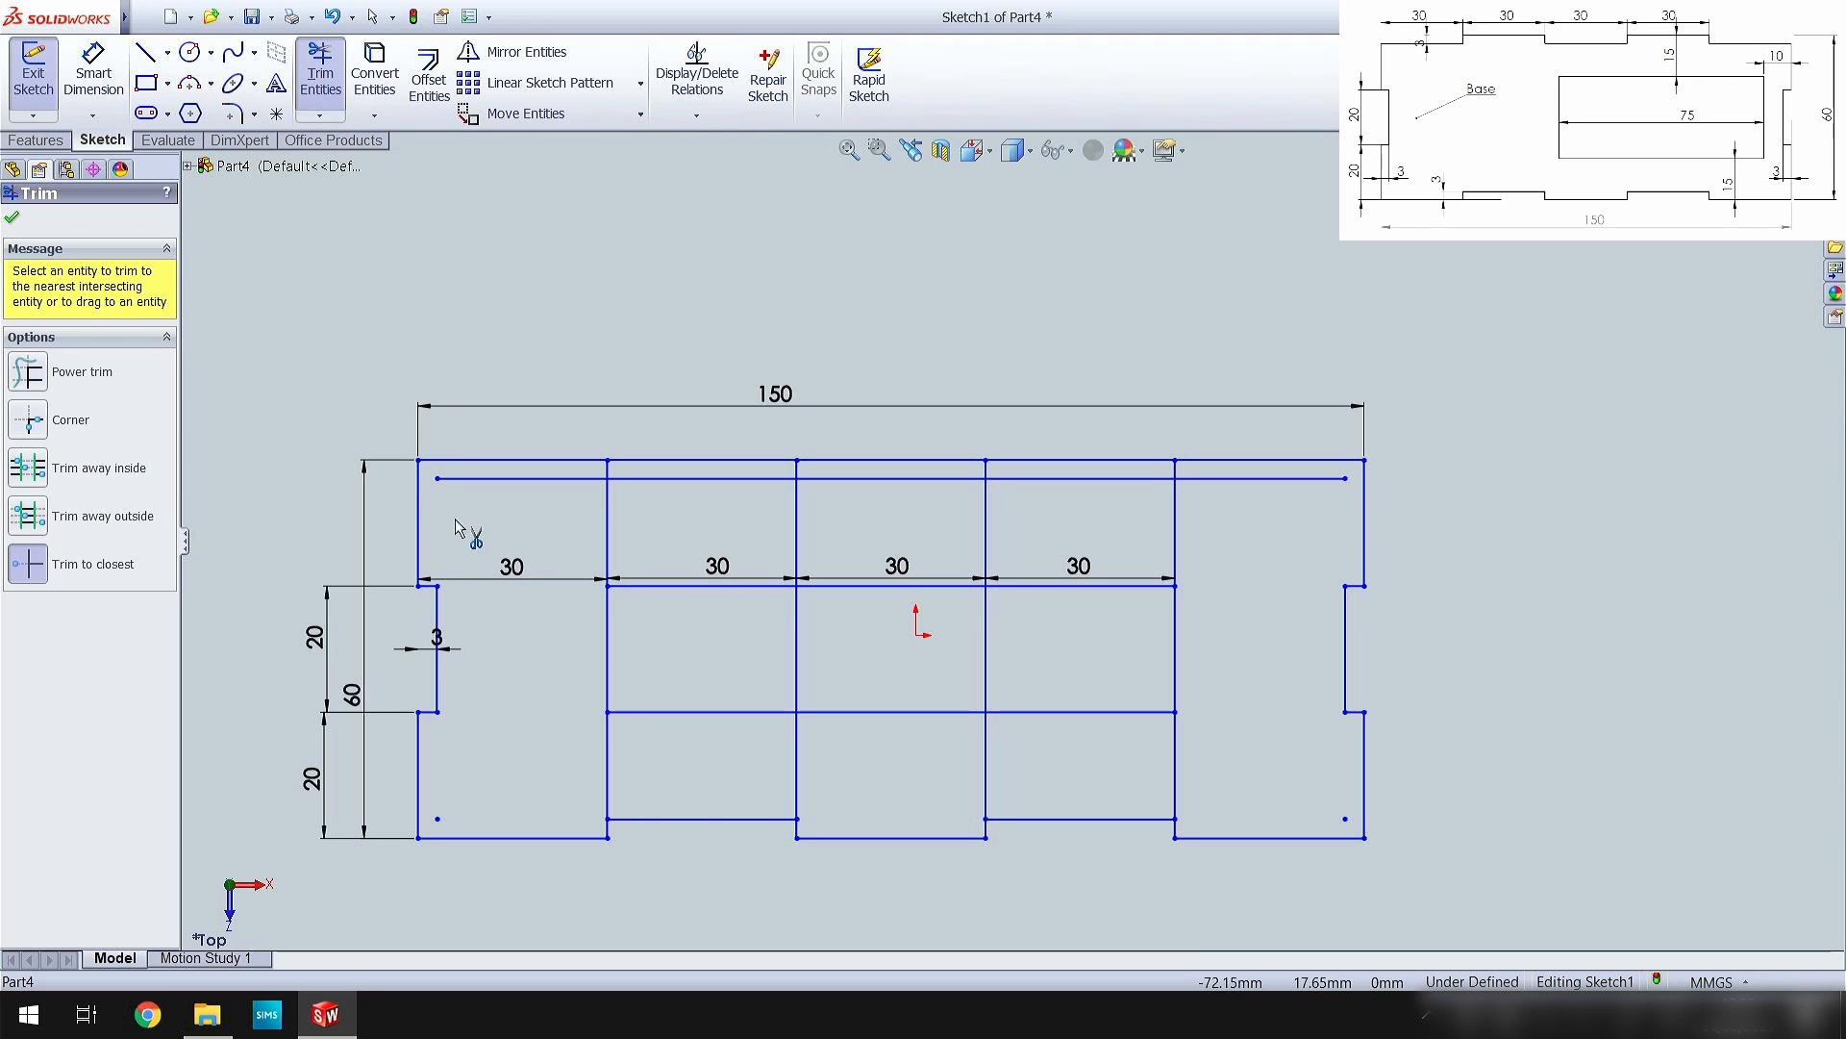
{"action": "left_click", "coordinate": [320, 73]}
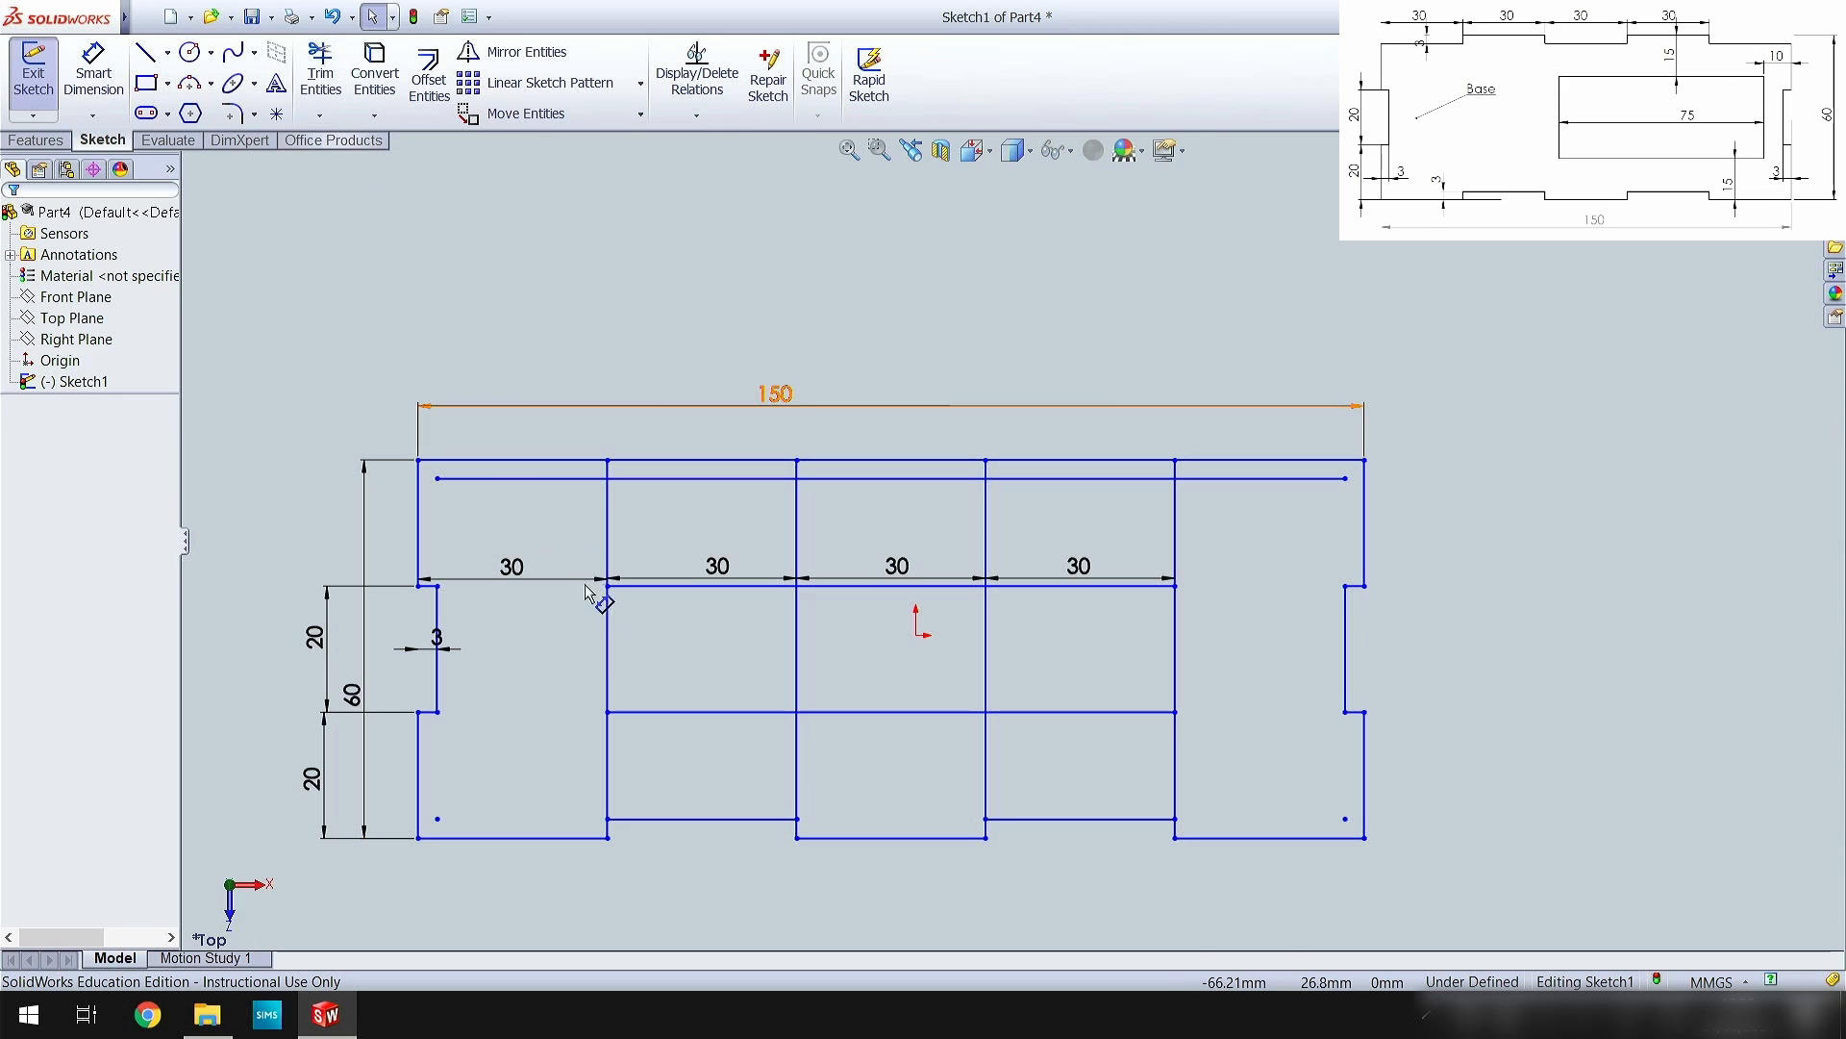
- Delete the two leftover horizontal line segments between the first and fourth vertical lines
{"action": "left_click", "coordinate": [684, 711]}
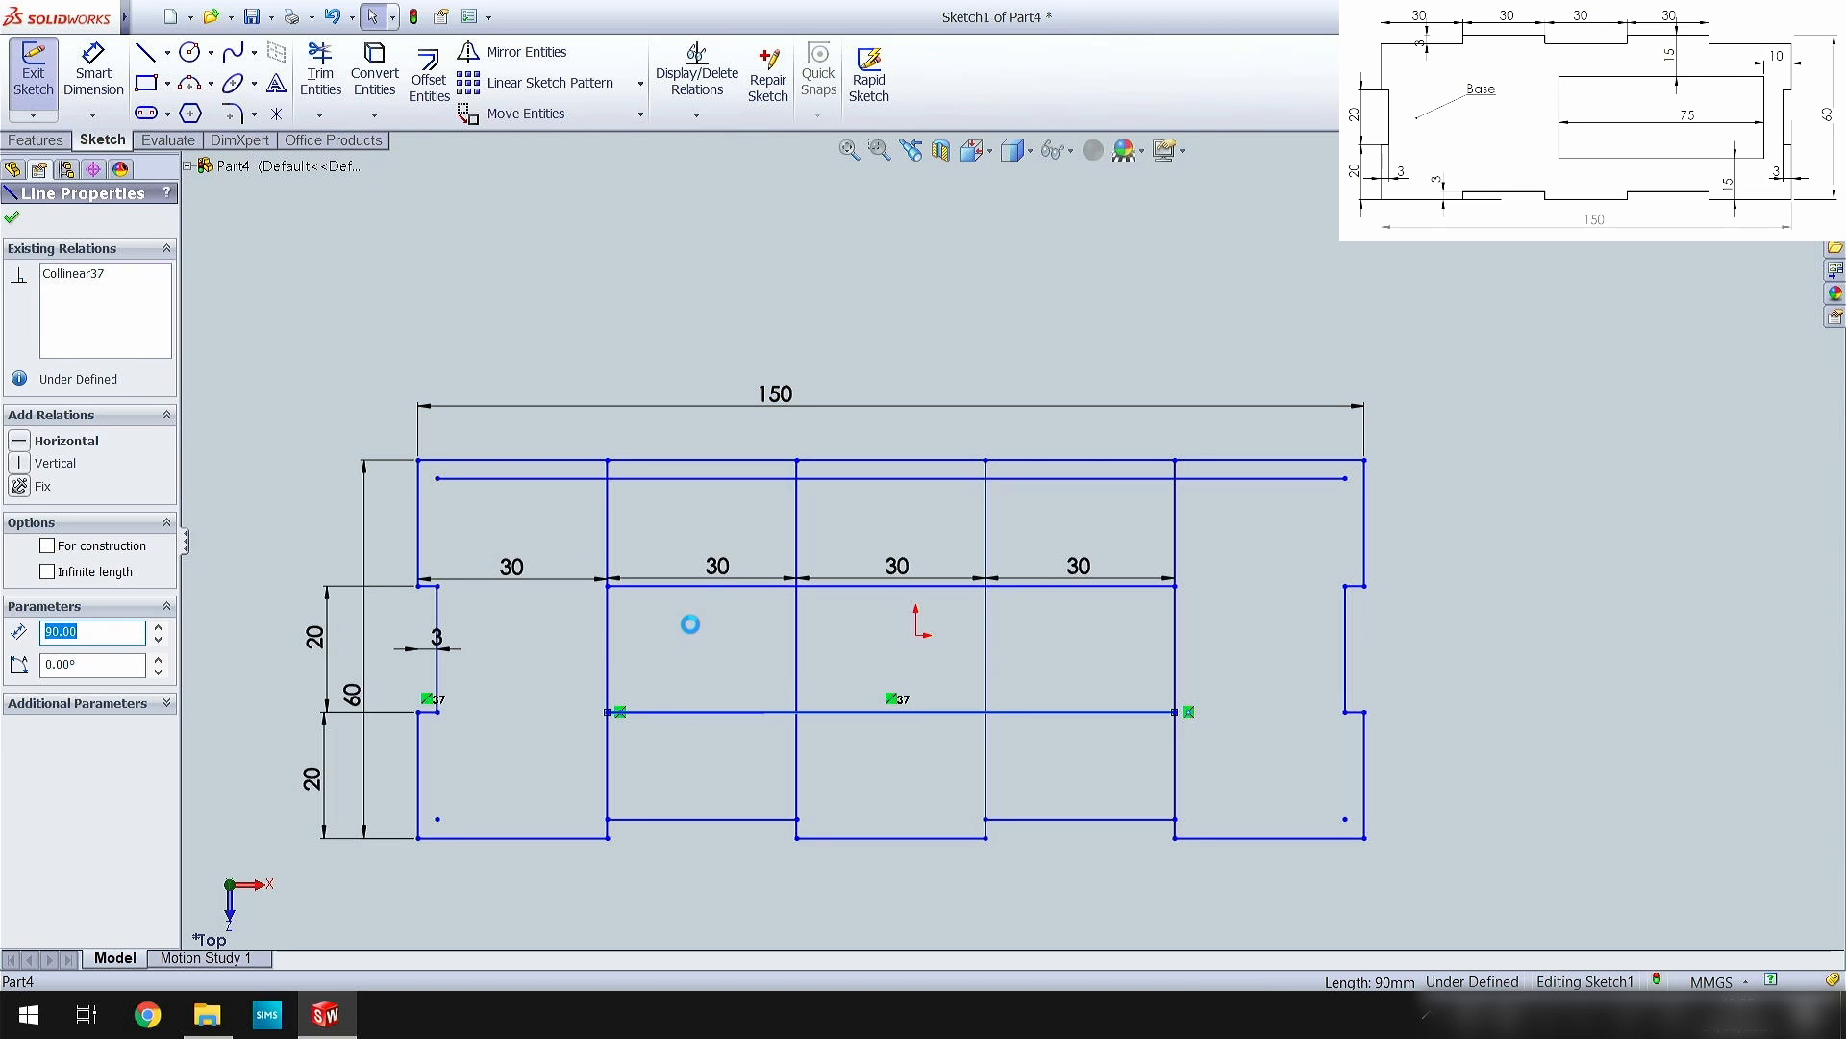
{"action": "key", "text": "Delete"}
{"action": "left_click", "coordinate": [699, 589]}
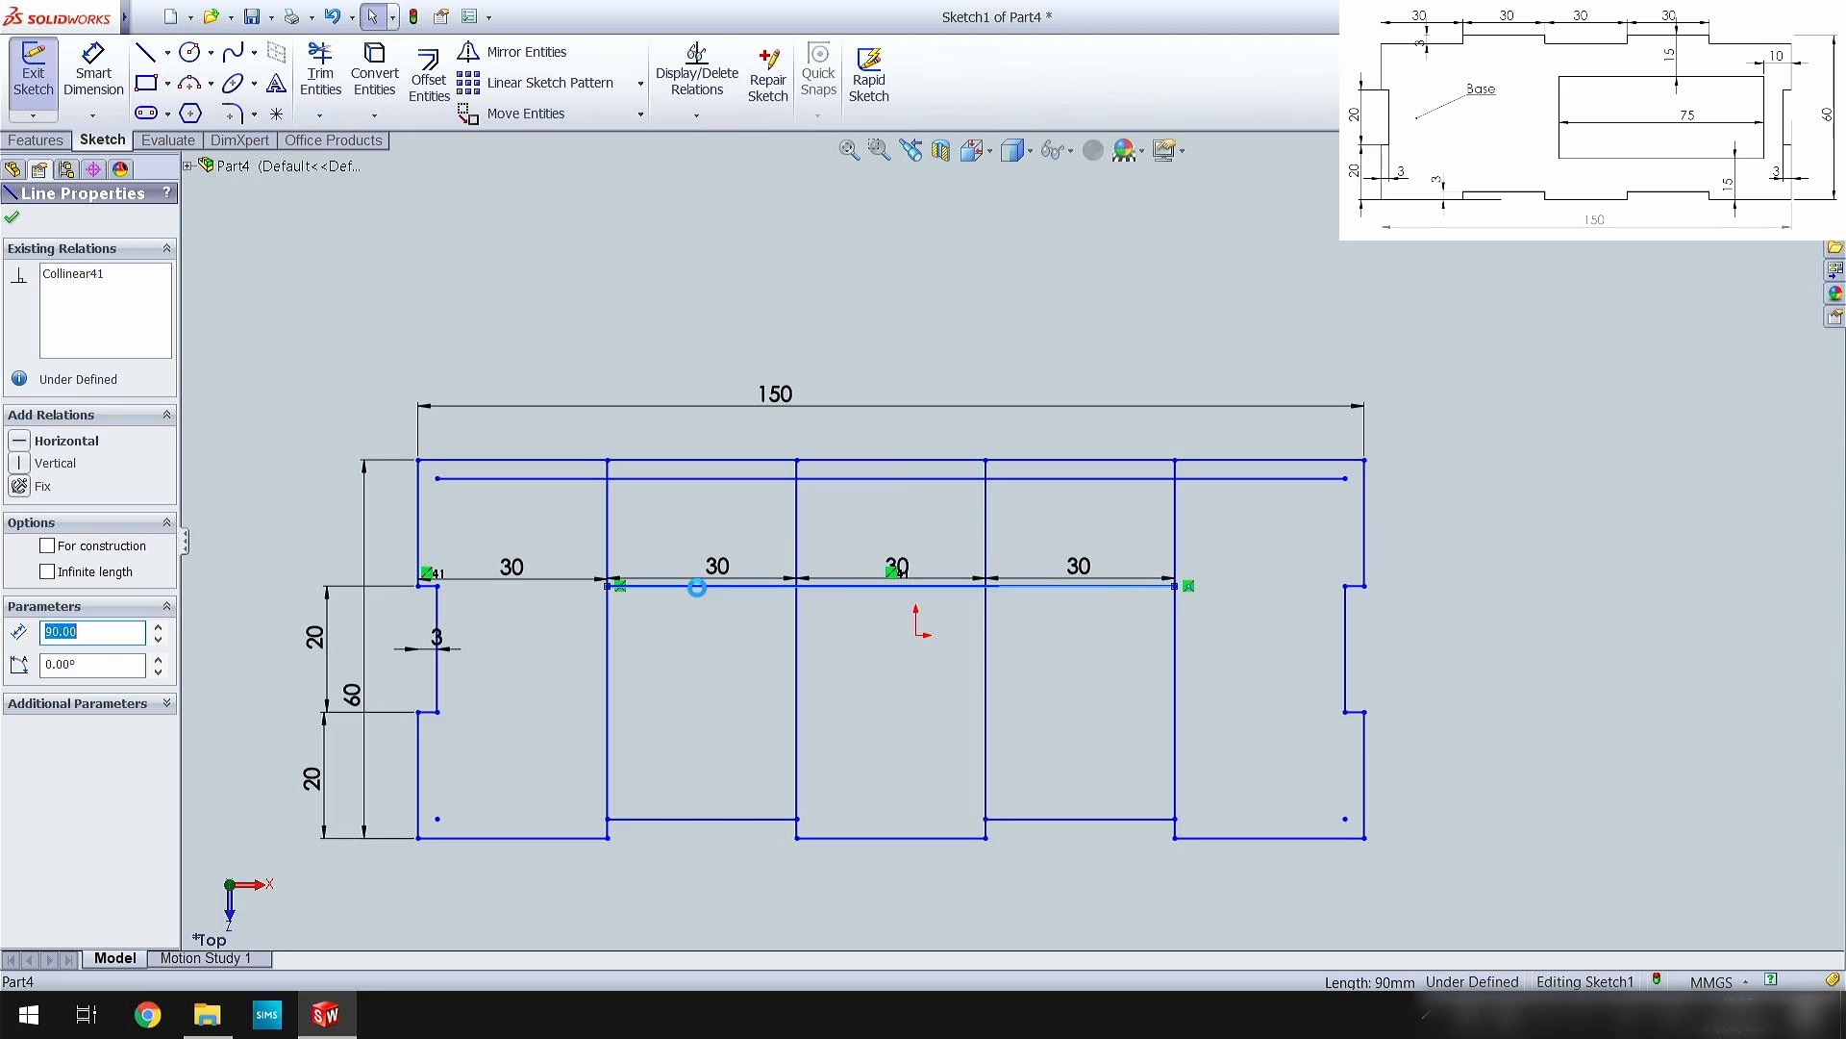
{"action": "key", "text": "Delete"}
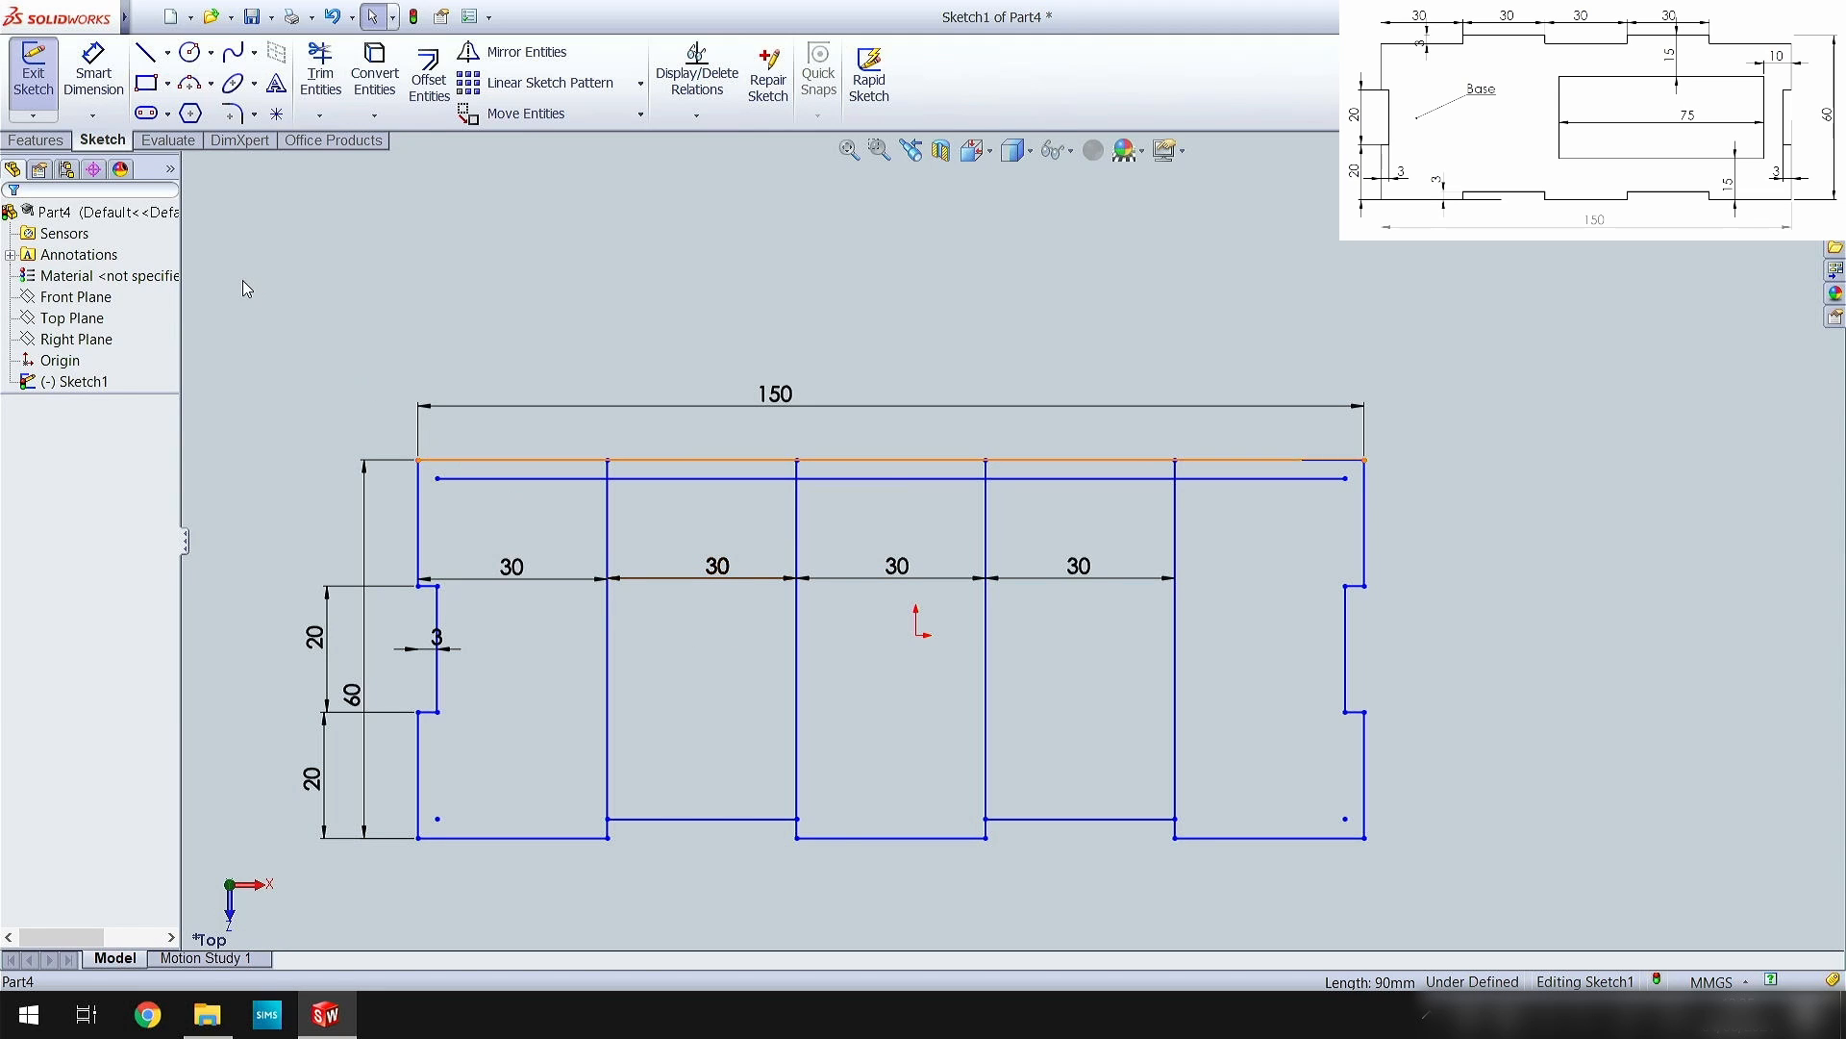
- Trim the four vertical lines between the bottom edge profile and the upper inner line
{"action": "left_click", "coordinate": [608, 702]}
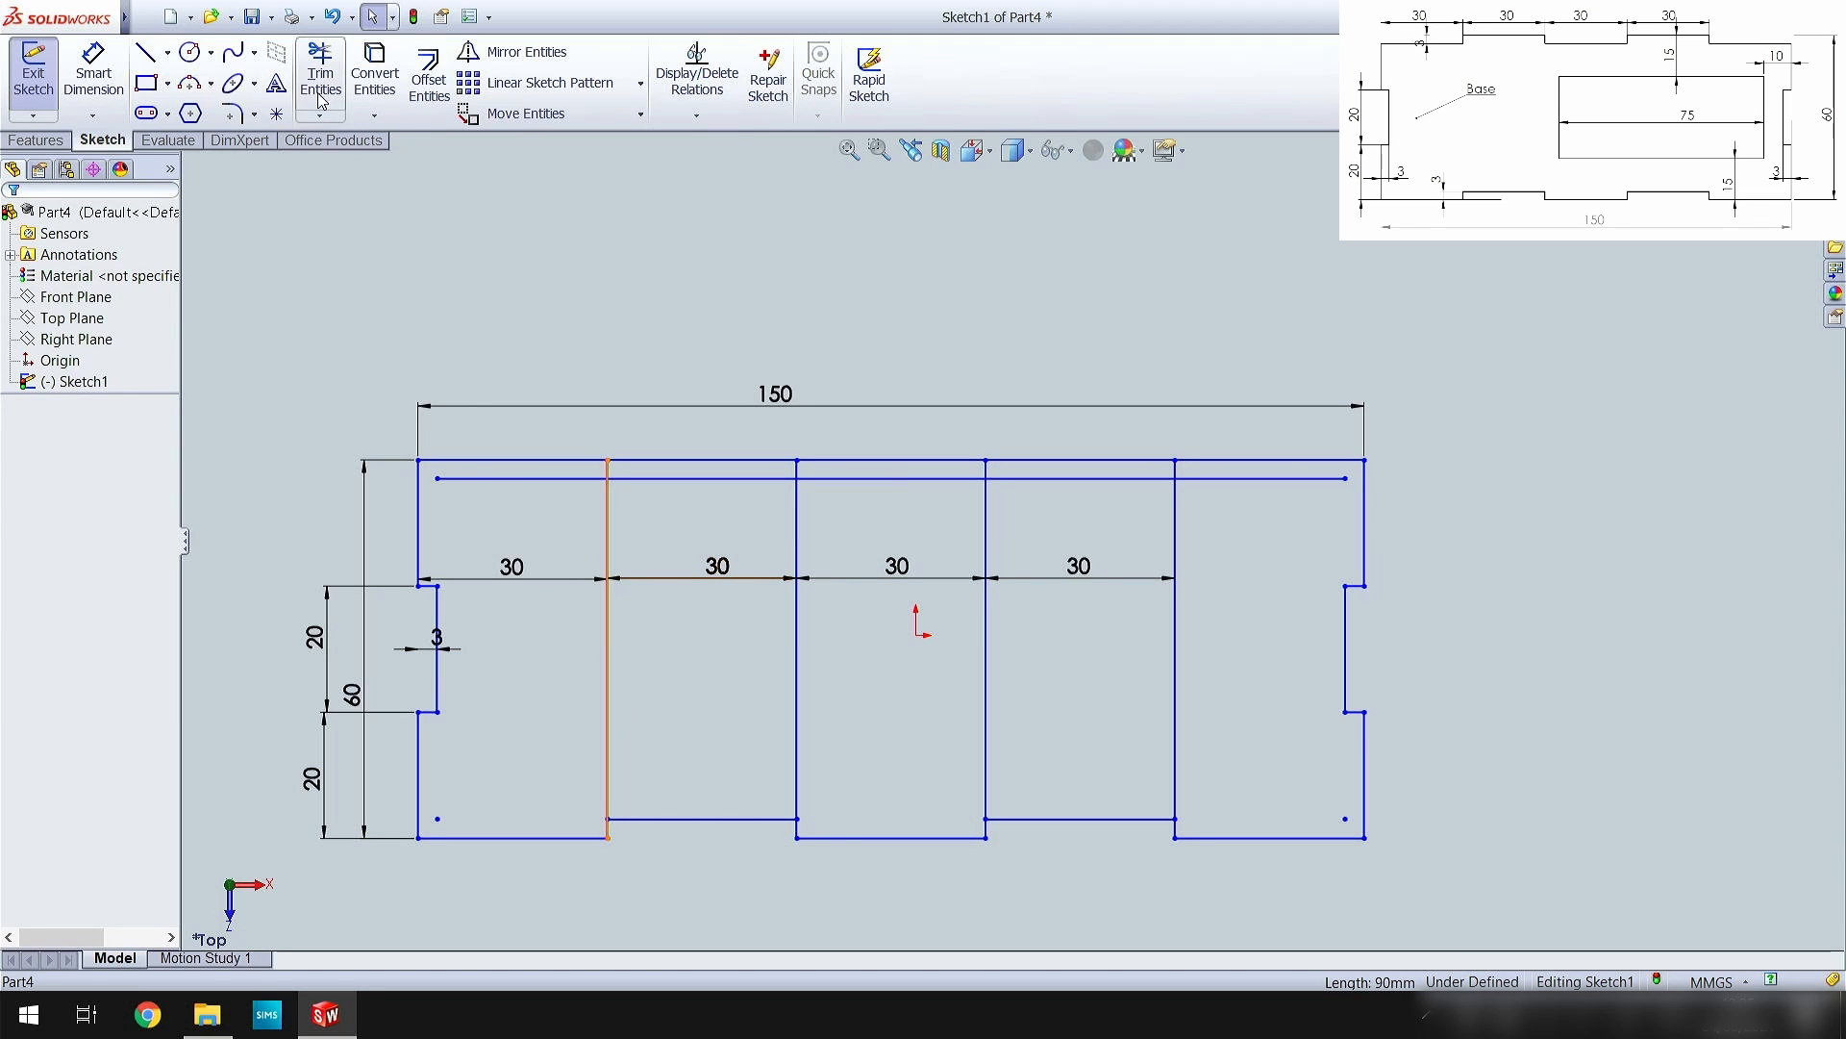
{"action": "left_click", "coordinate": [319, 69]}
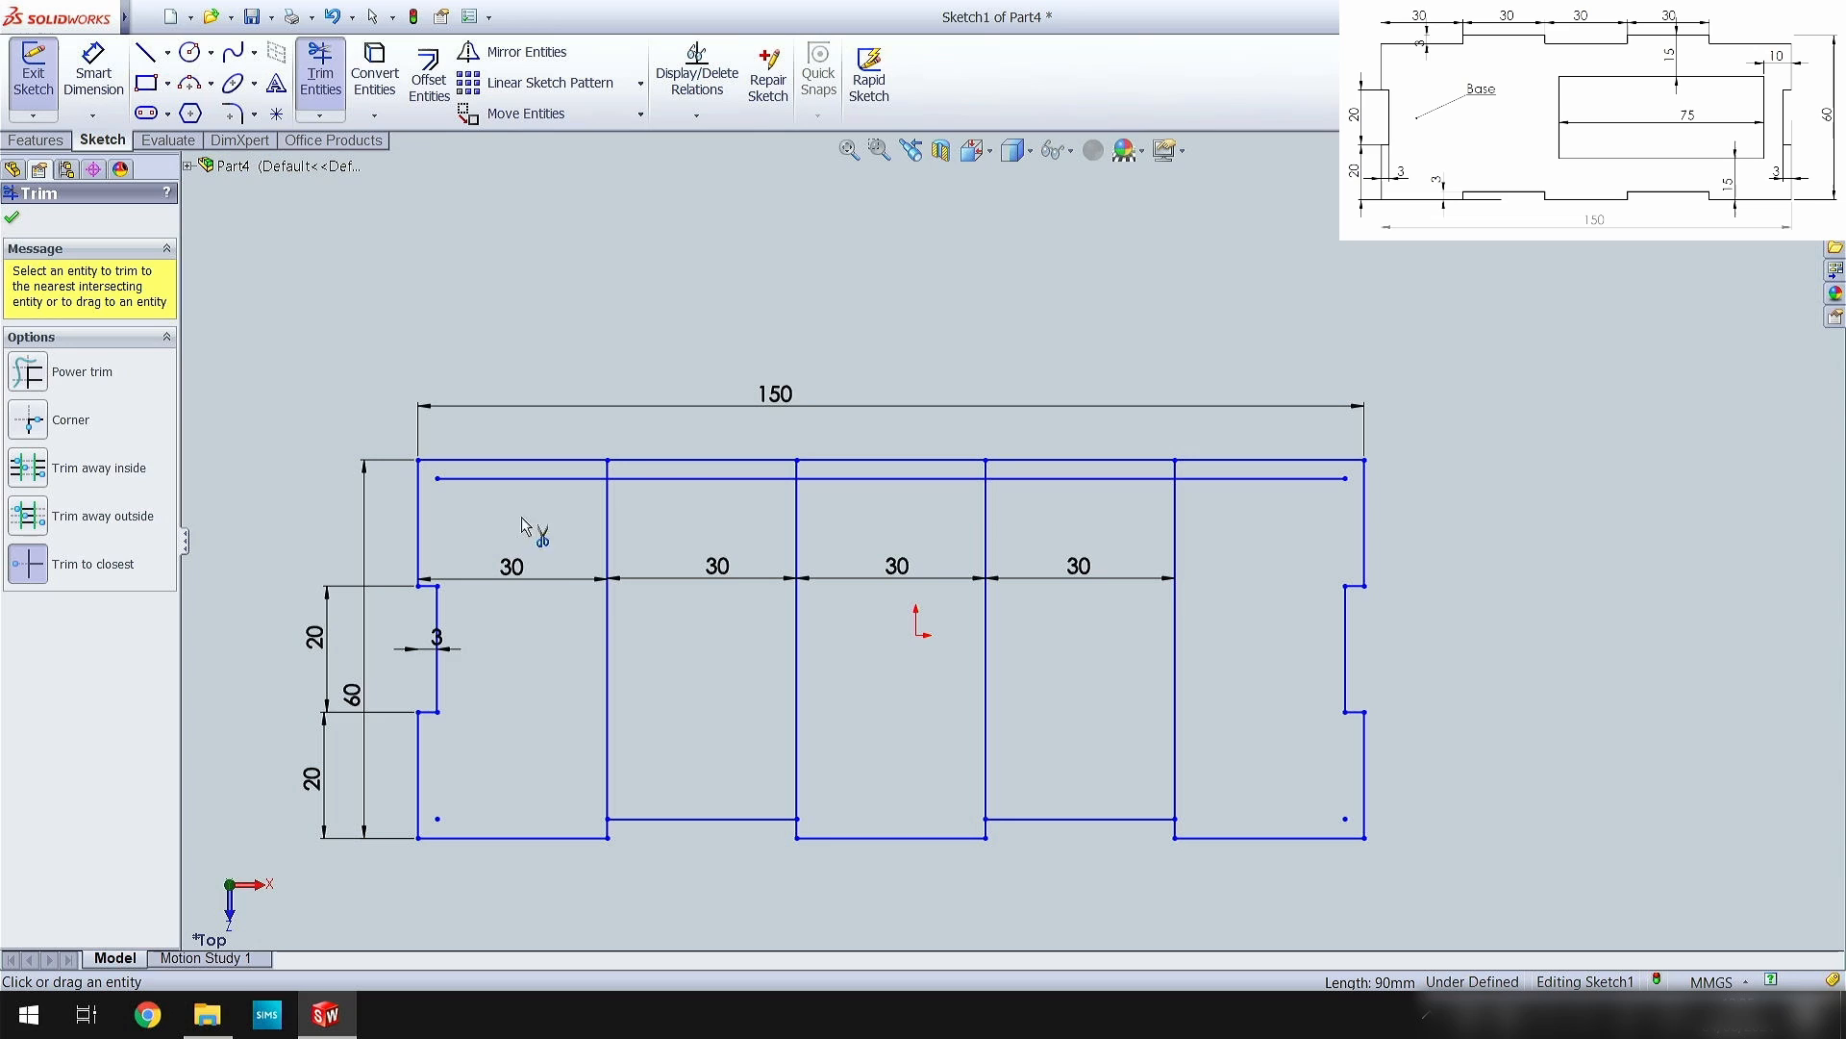
{"action": "left_click", "coordinate": [607, 673]}
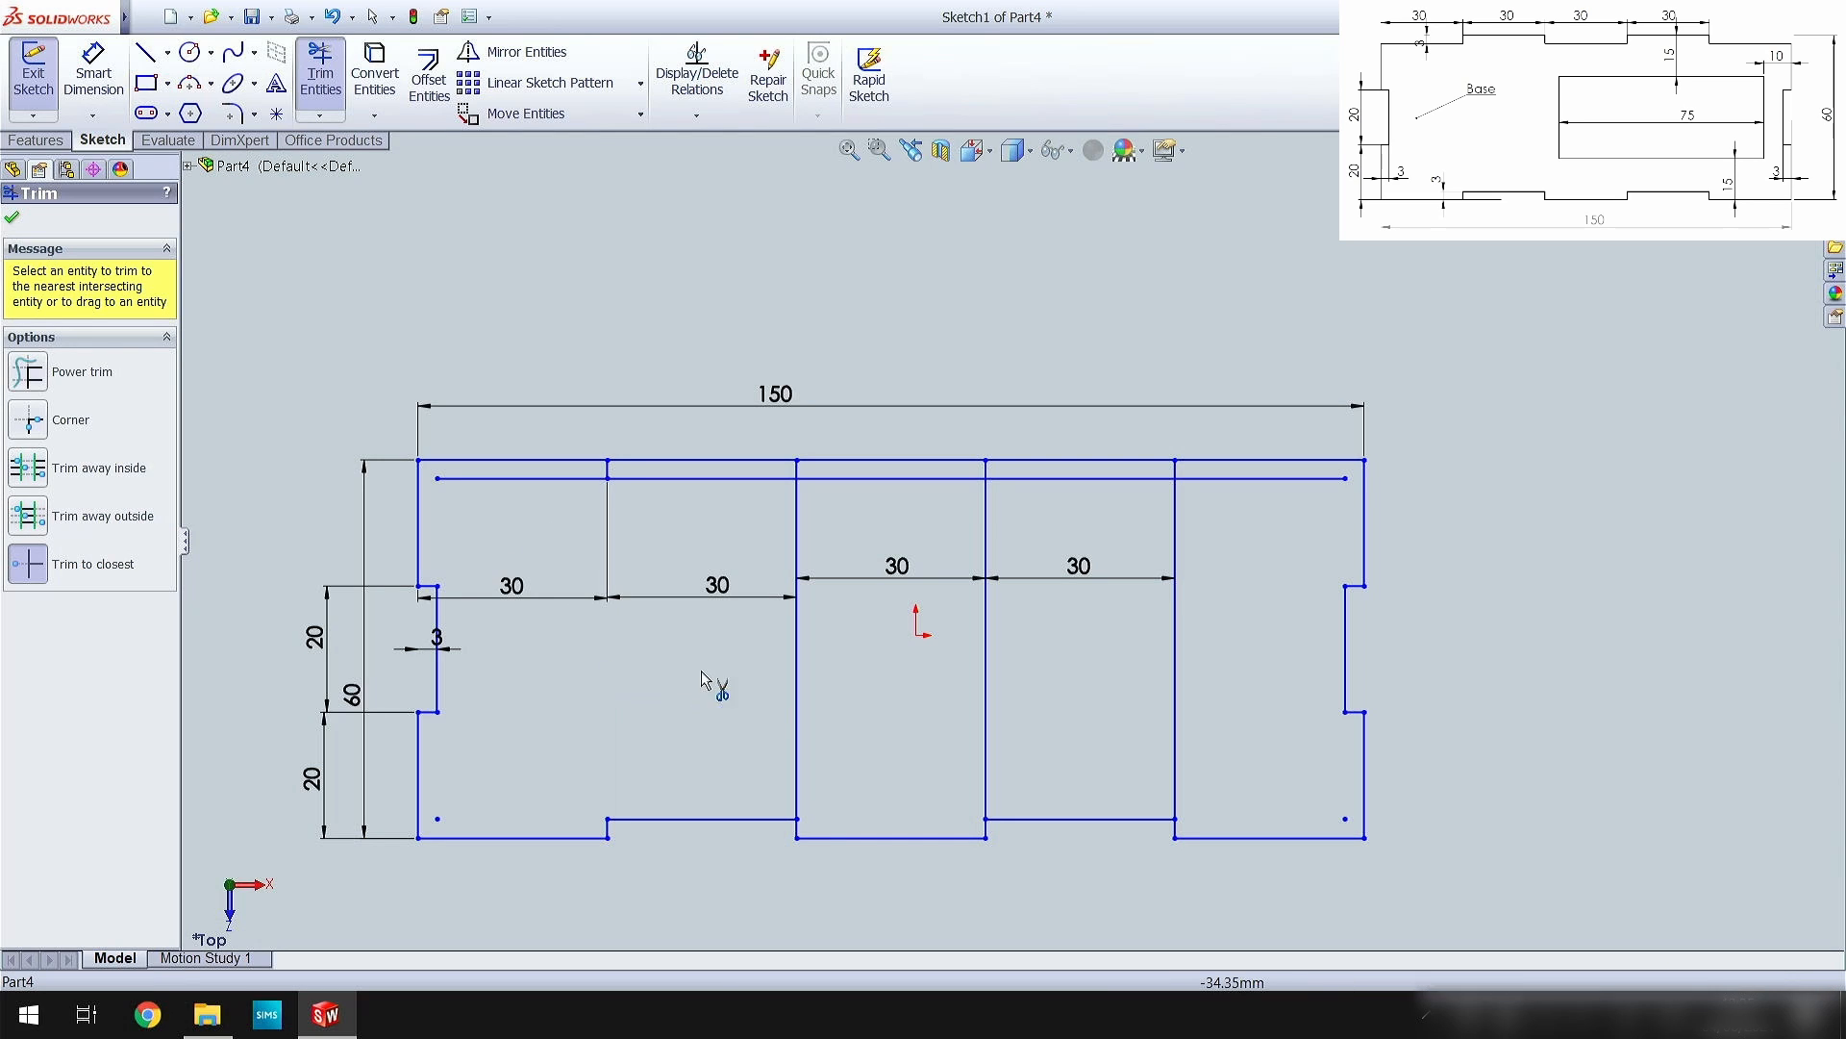
{"action": "left_click", "coordinate": [797, 697]}
{"action": "left_click", "coordinate": [983, 696]}
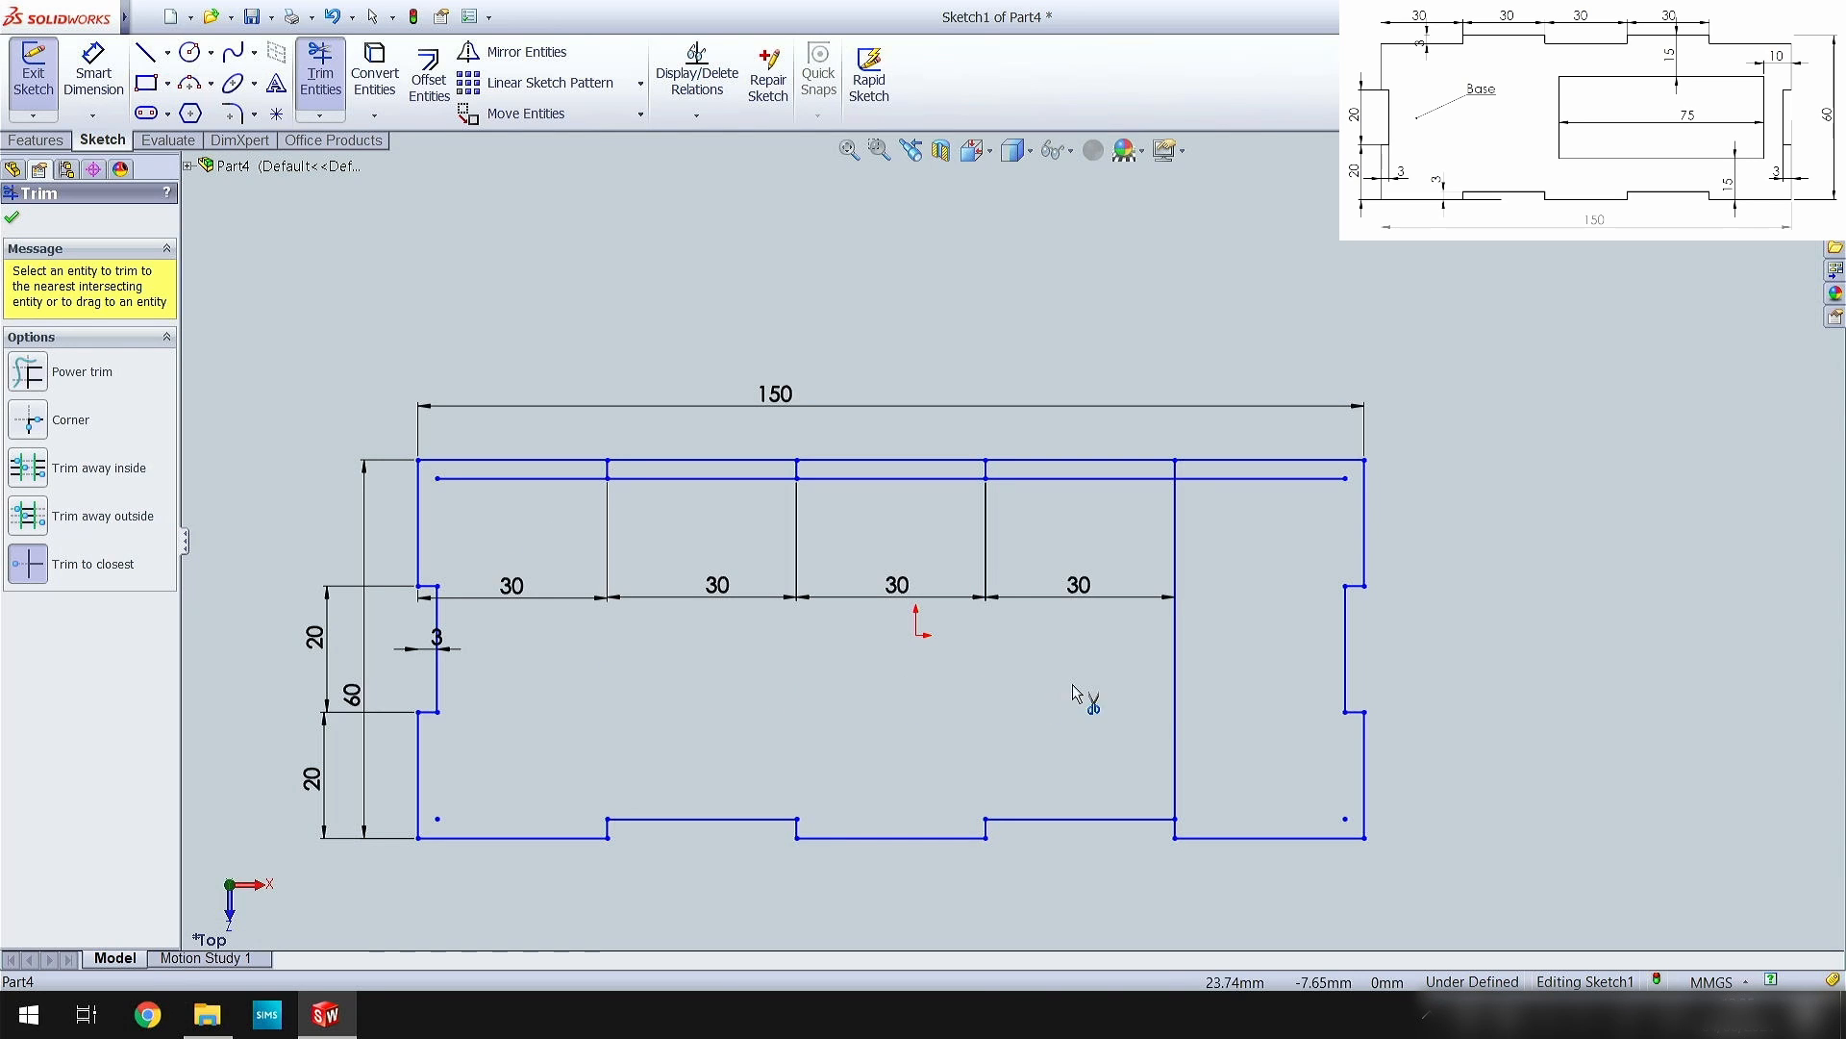
{"action": "left_click", "coordinate": [1177, 699]}
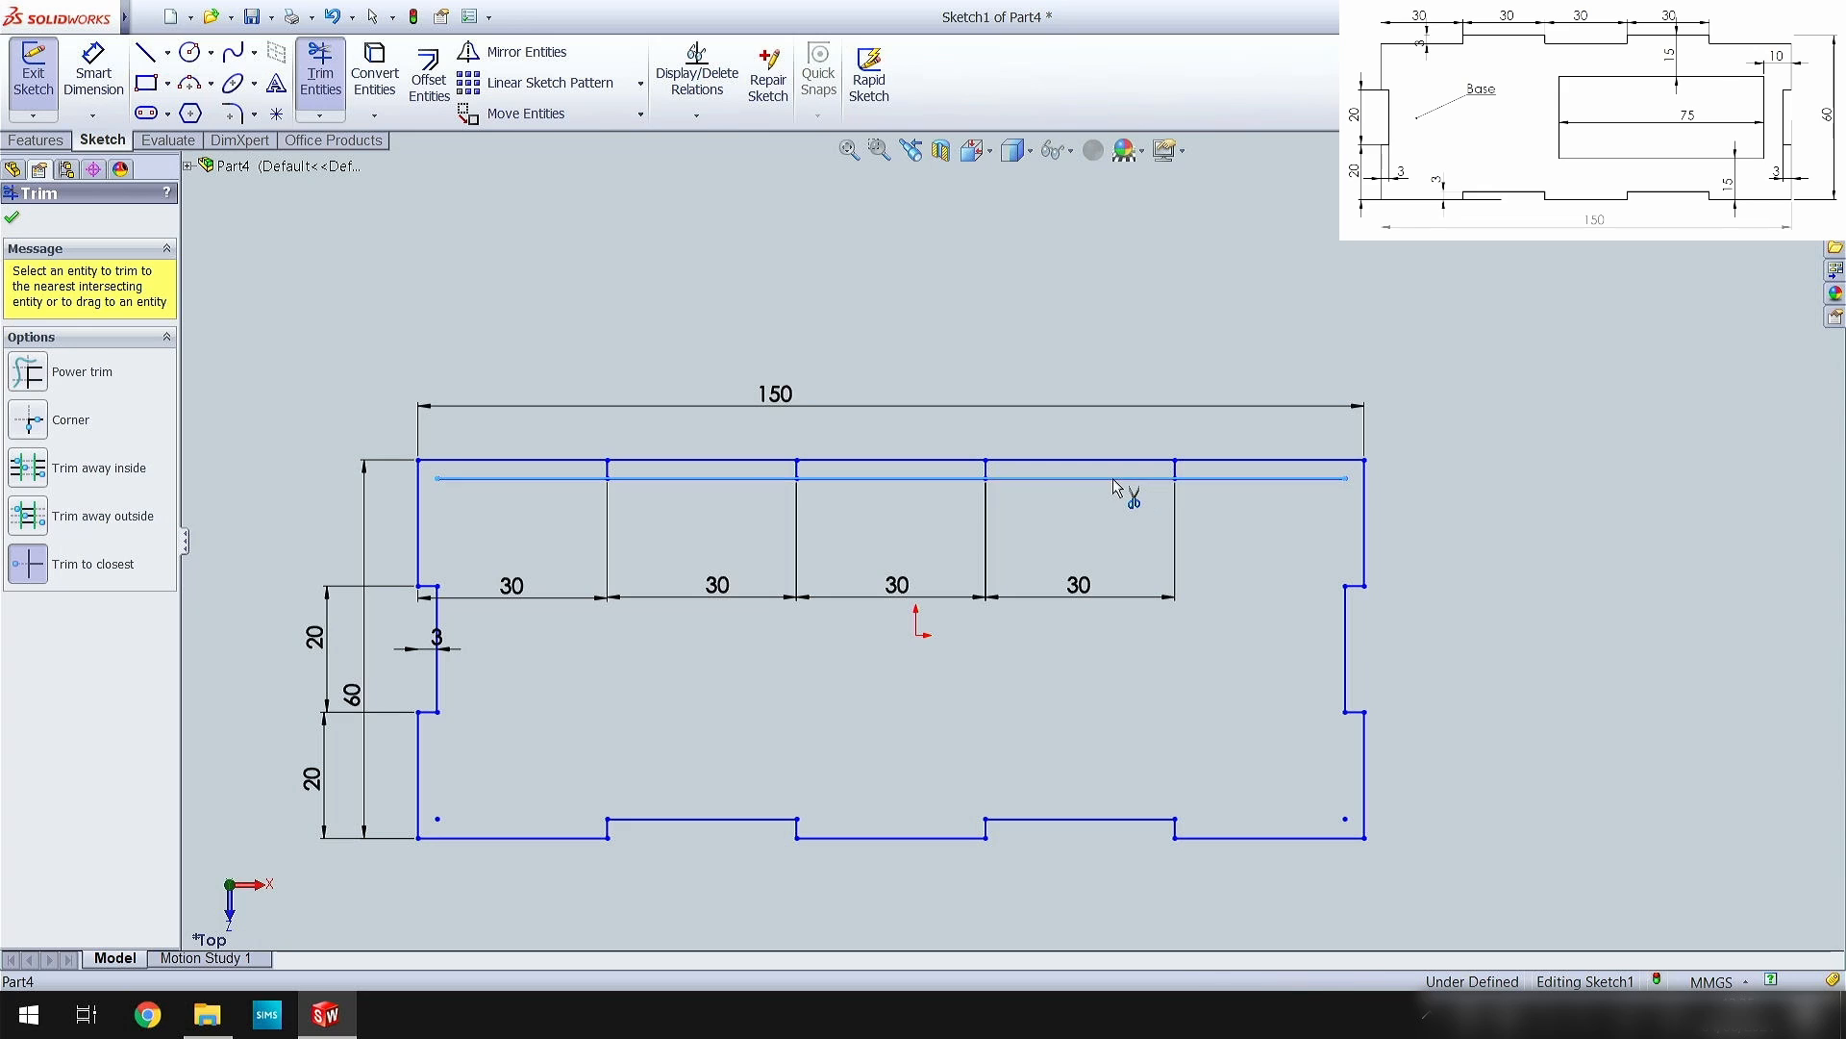
- Trim the alternating segments of the top edge and upper inner line to leave two 30 mm wide tabs
{"action": "left_click", "coordinate": [1034, 478]}
{"action": "left_click", "coordinate": [929, 461]}
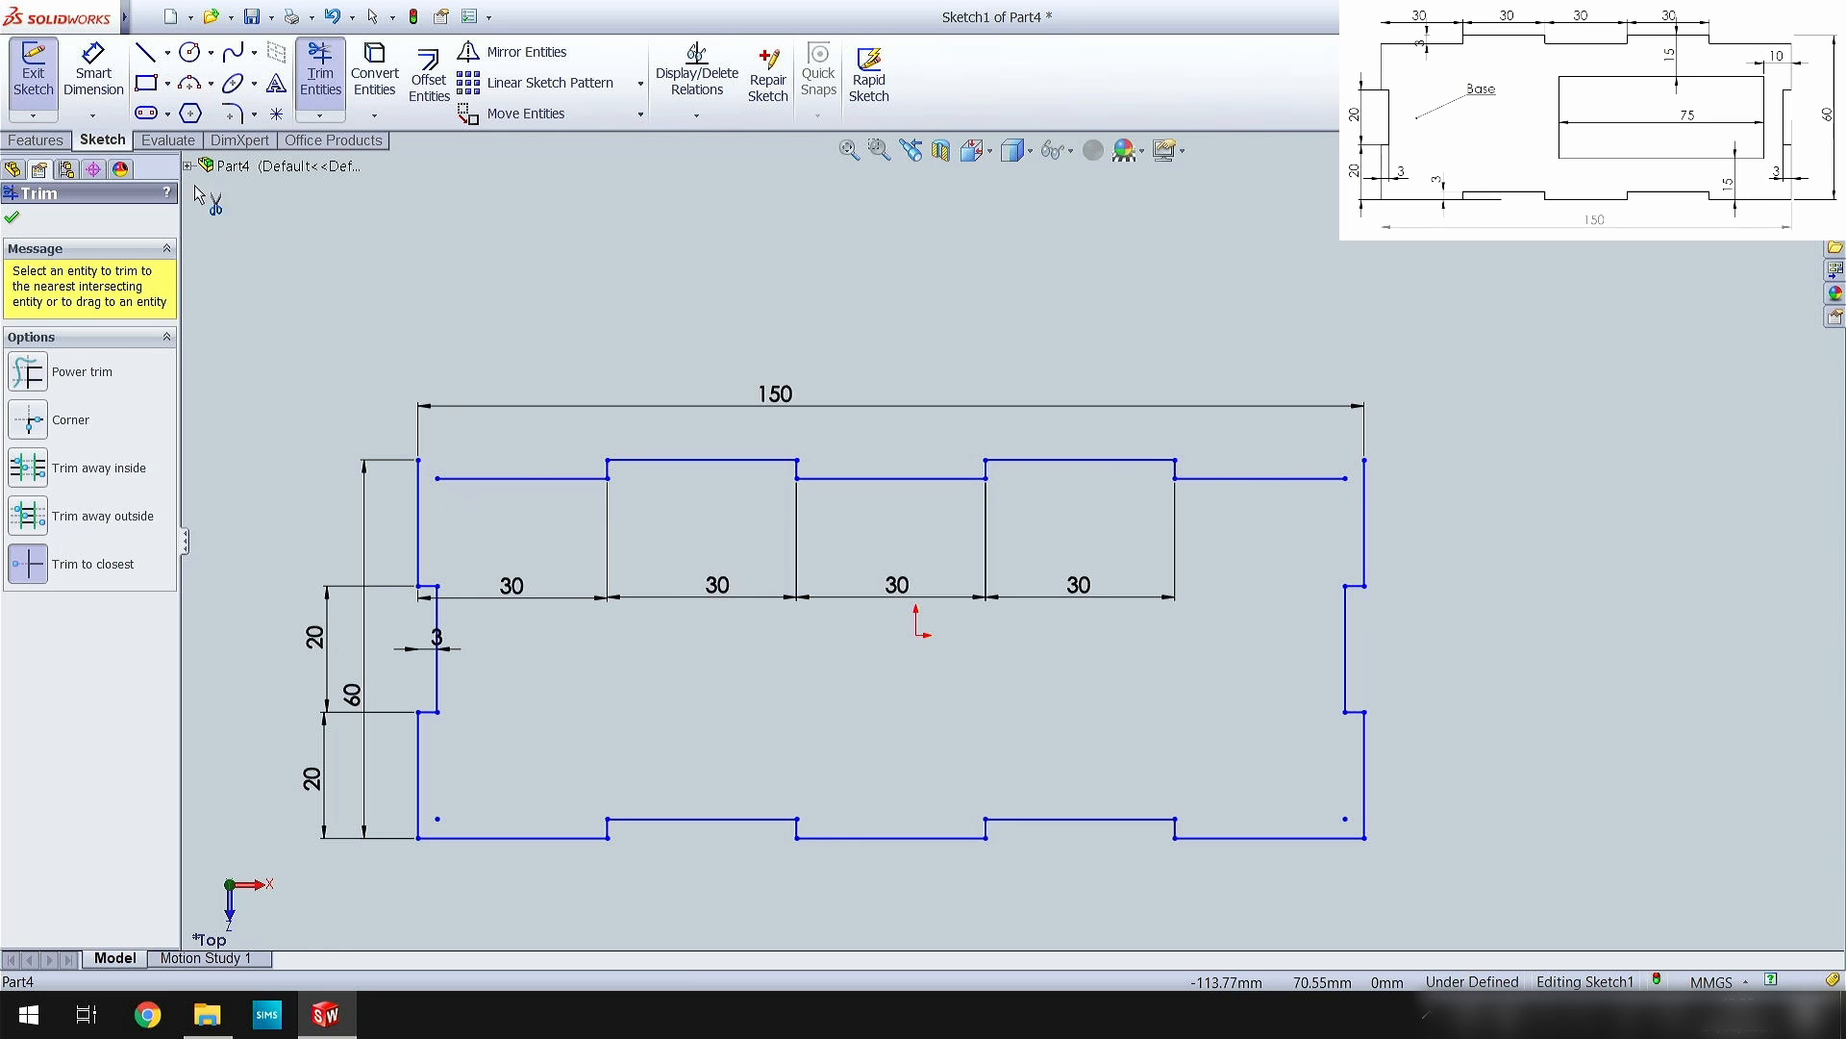
- Draw horizontal lines along the upper inner line, extending it past both the left and right edges of the plate
{"action": "left_click", "coordinate": [146, 53]}
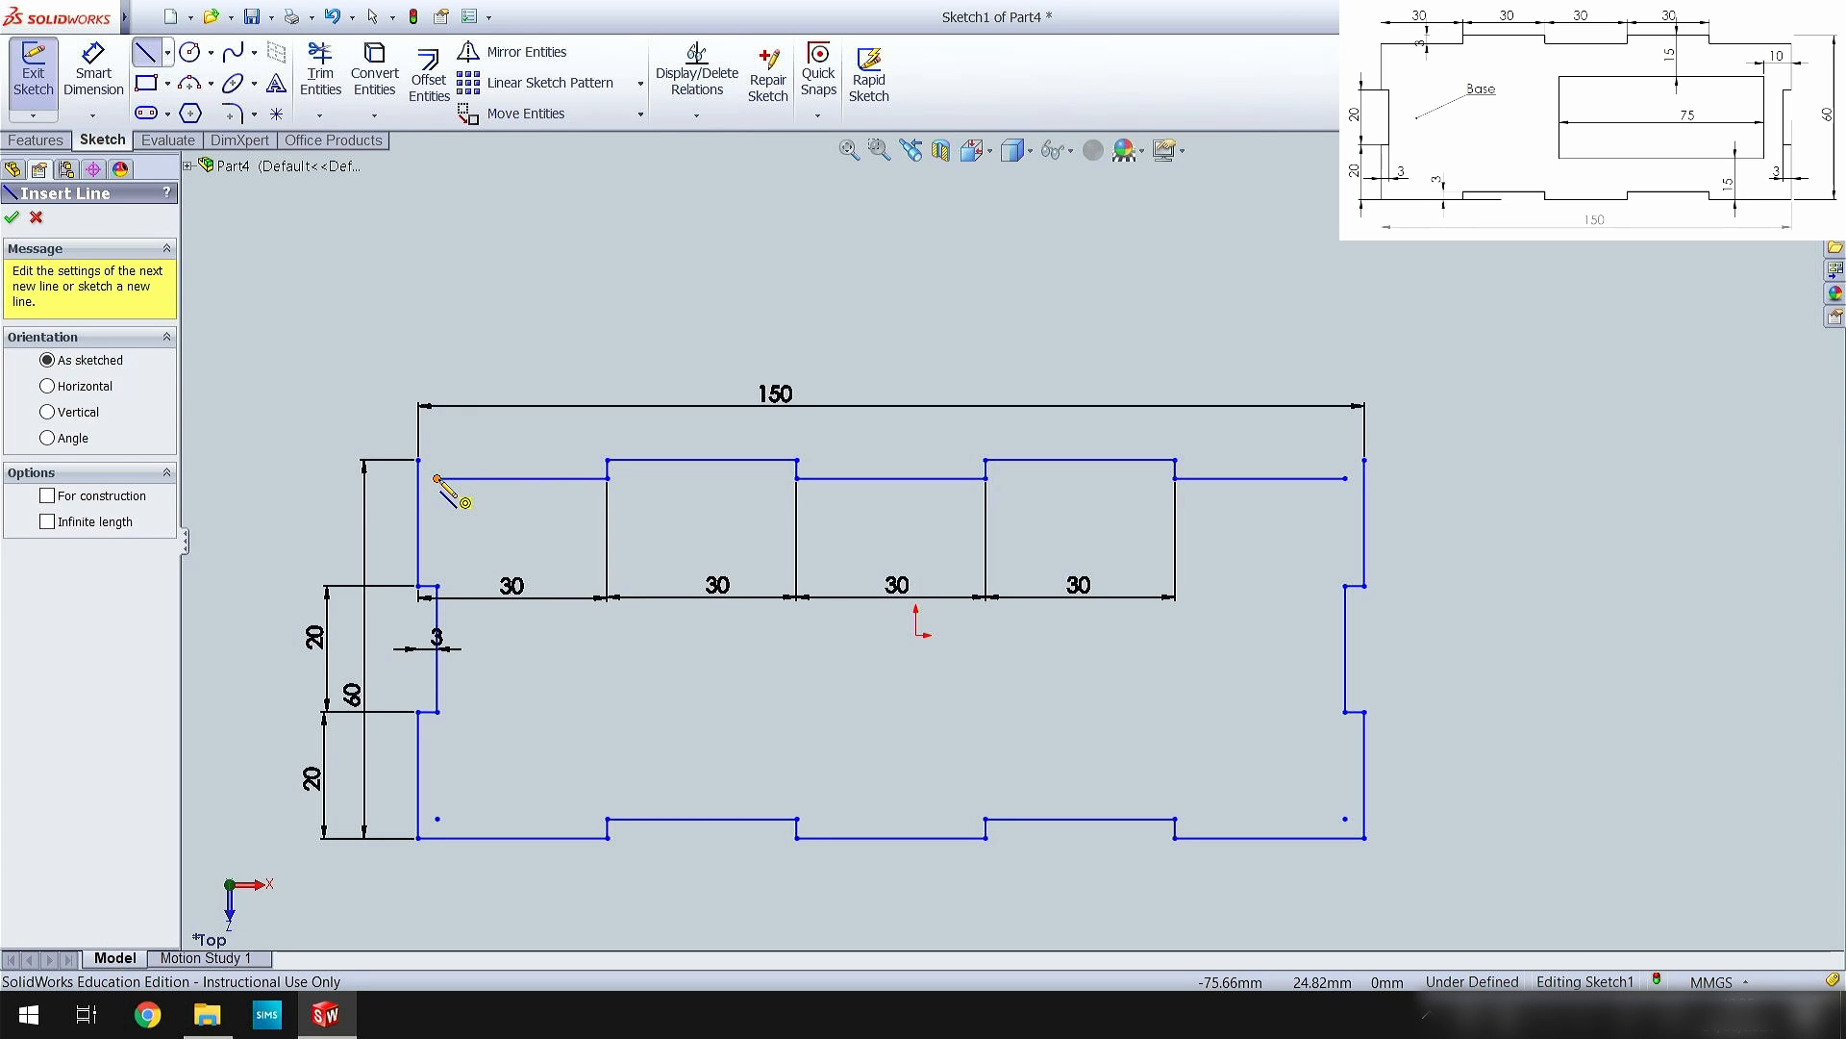
{"action": "left_click", "coordinate": [438, 478]}
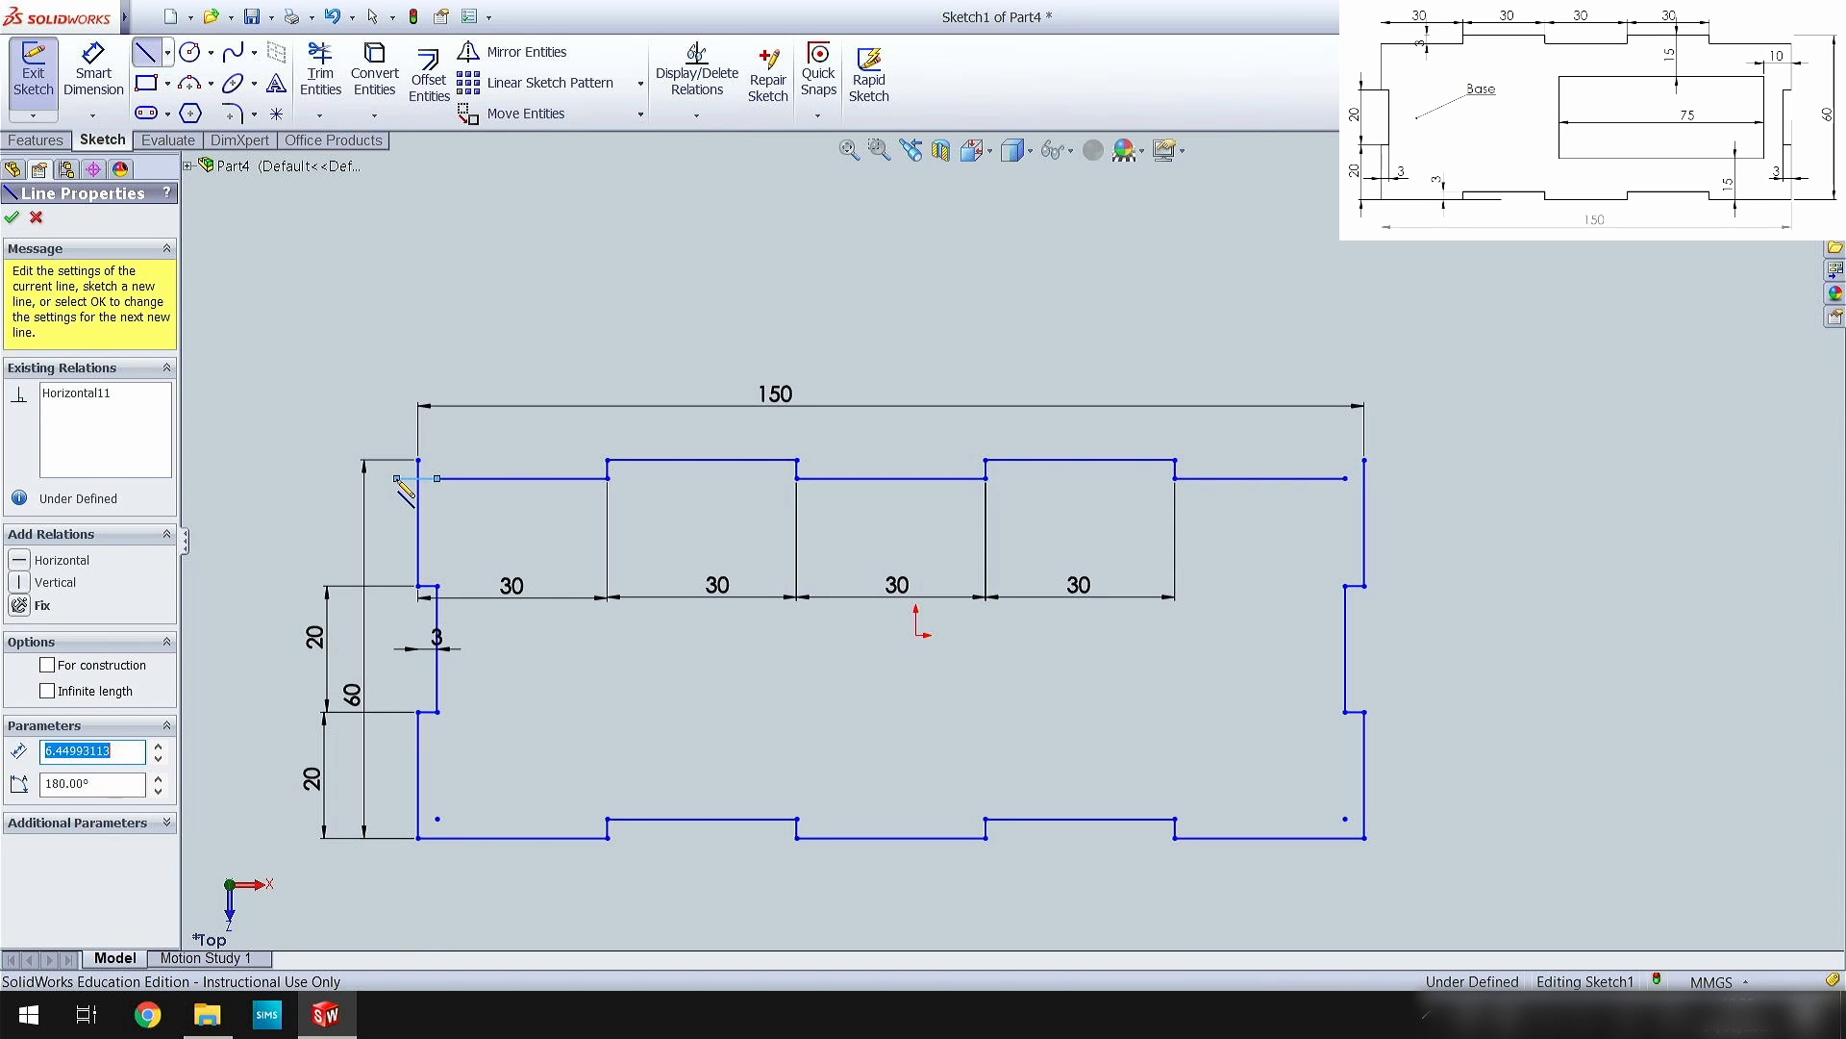
{"action": "left_click", "coordinate": [396, 477]}
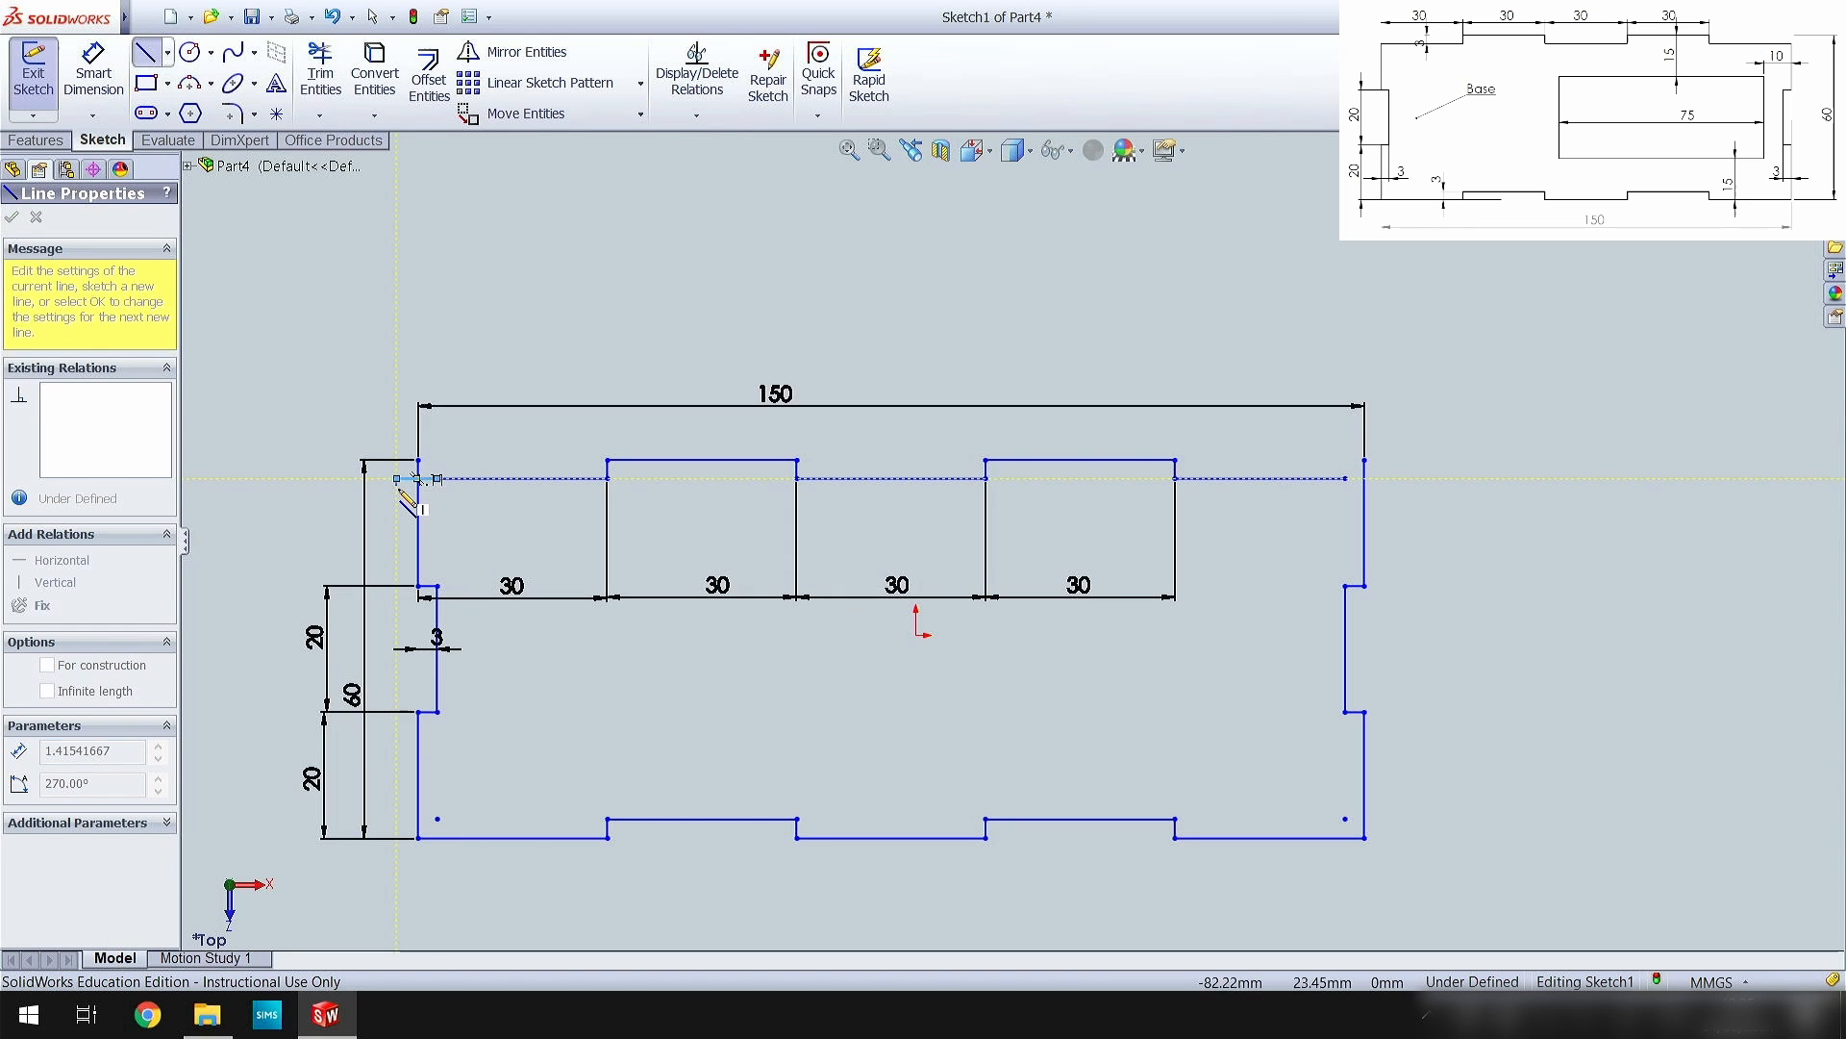
{"action": "left_click", "coordinate": [1406, 478]}
{"action": "key", "text": "Escape"}
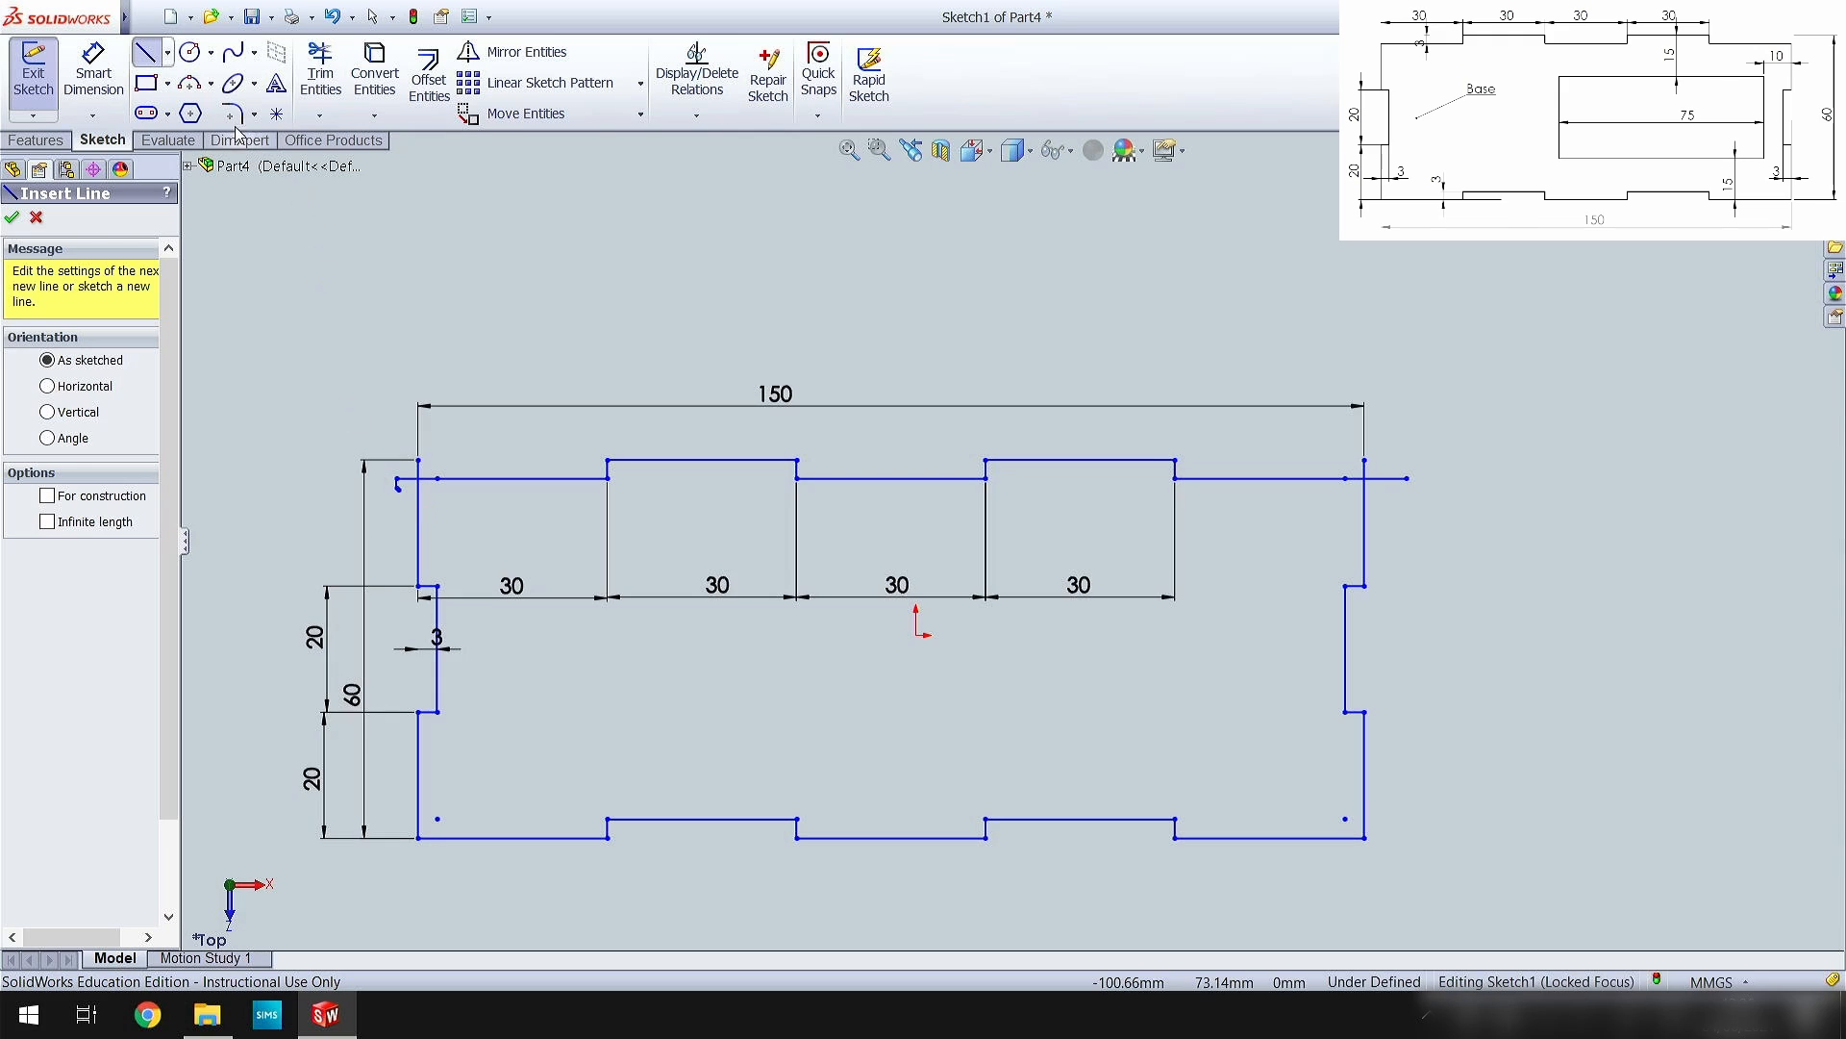
- Trim the overhanging line ends and the corner stubs above the upper inner line at both ends of the plate
{"action": "left_click", "coordinate": [327, 76]}
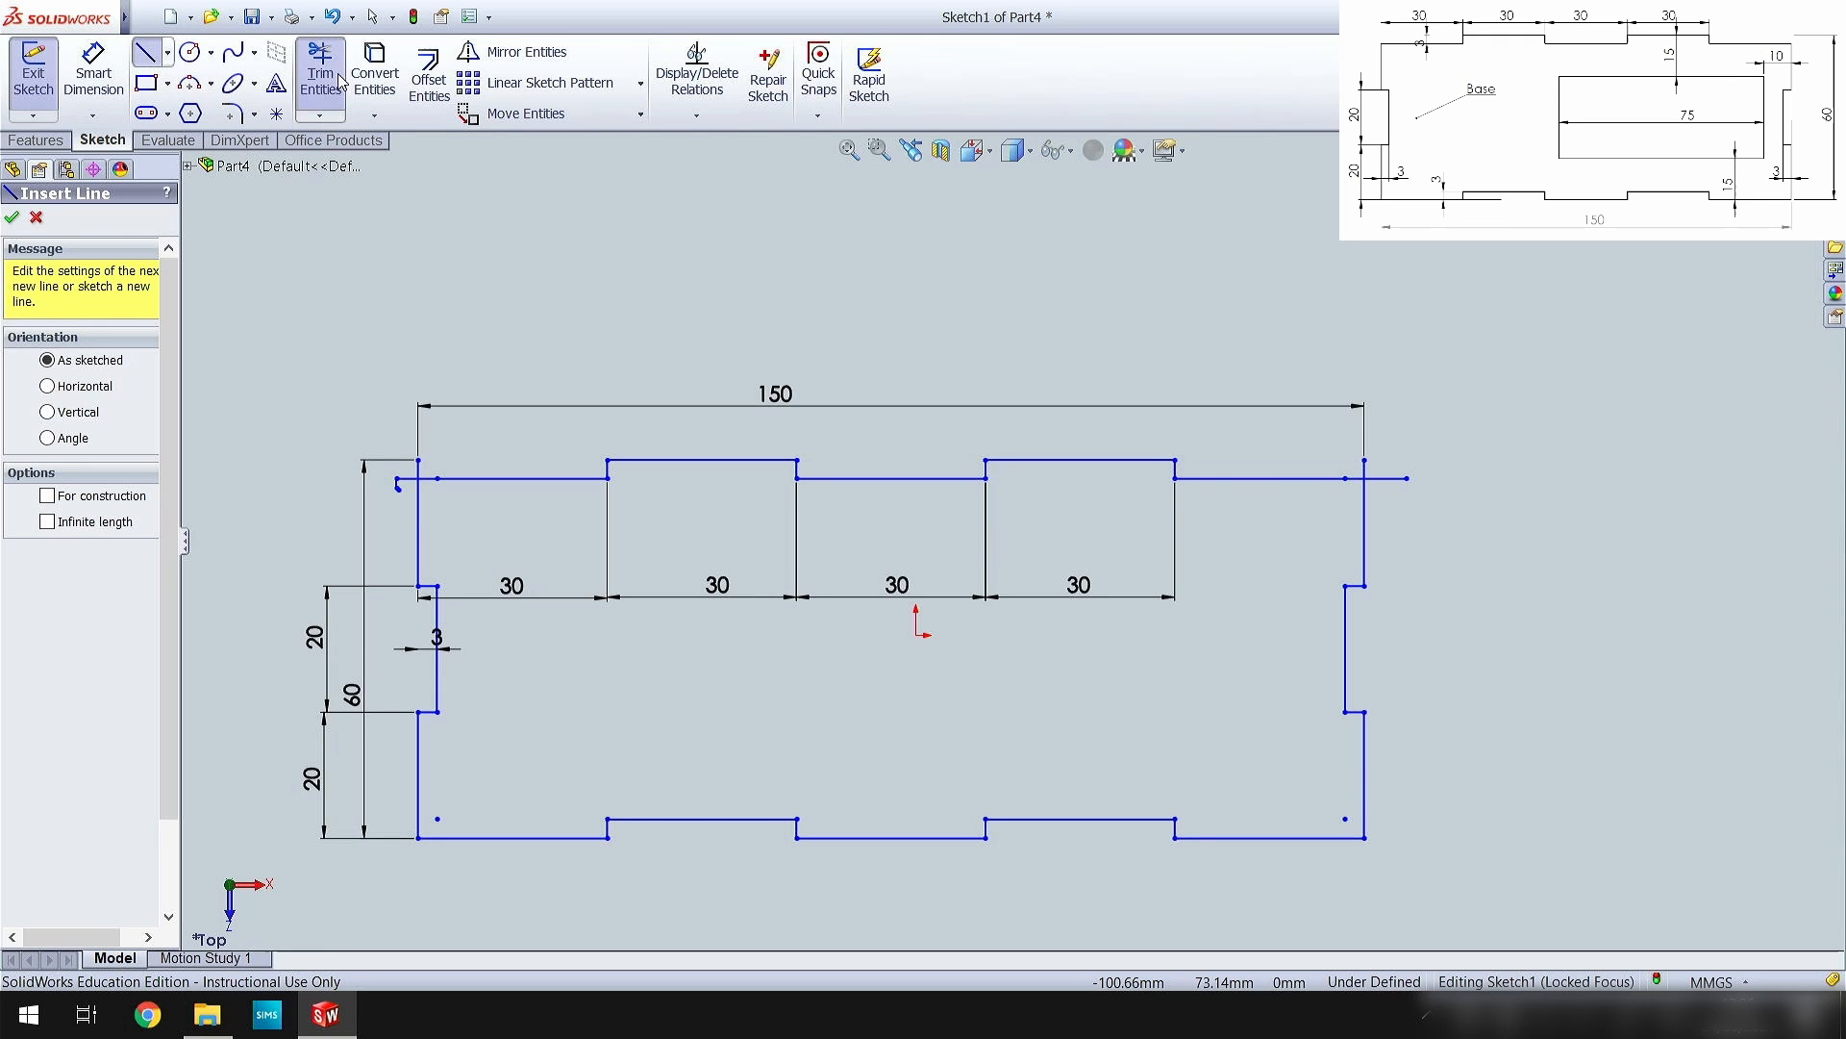
{"action": "left_click", "coordinate": [407, 479]}
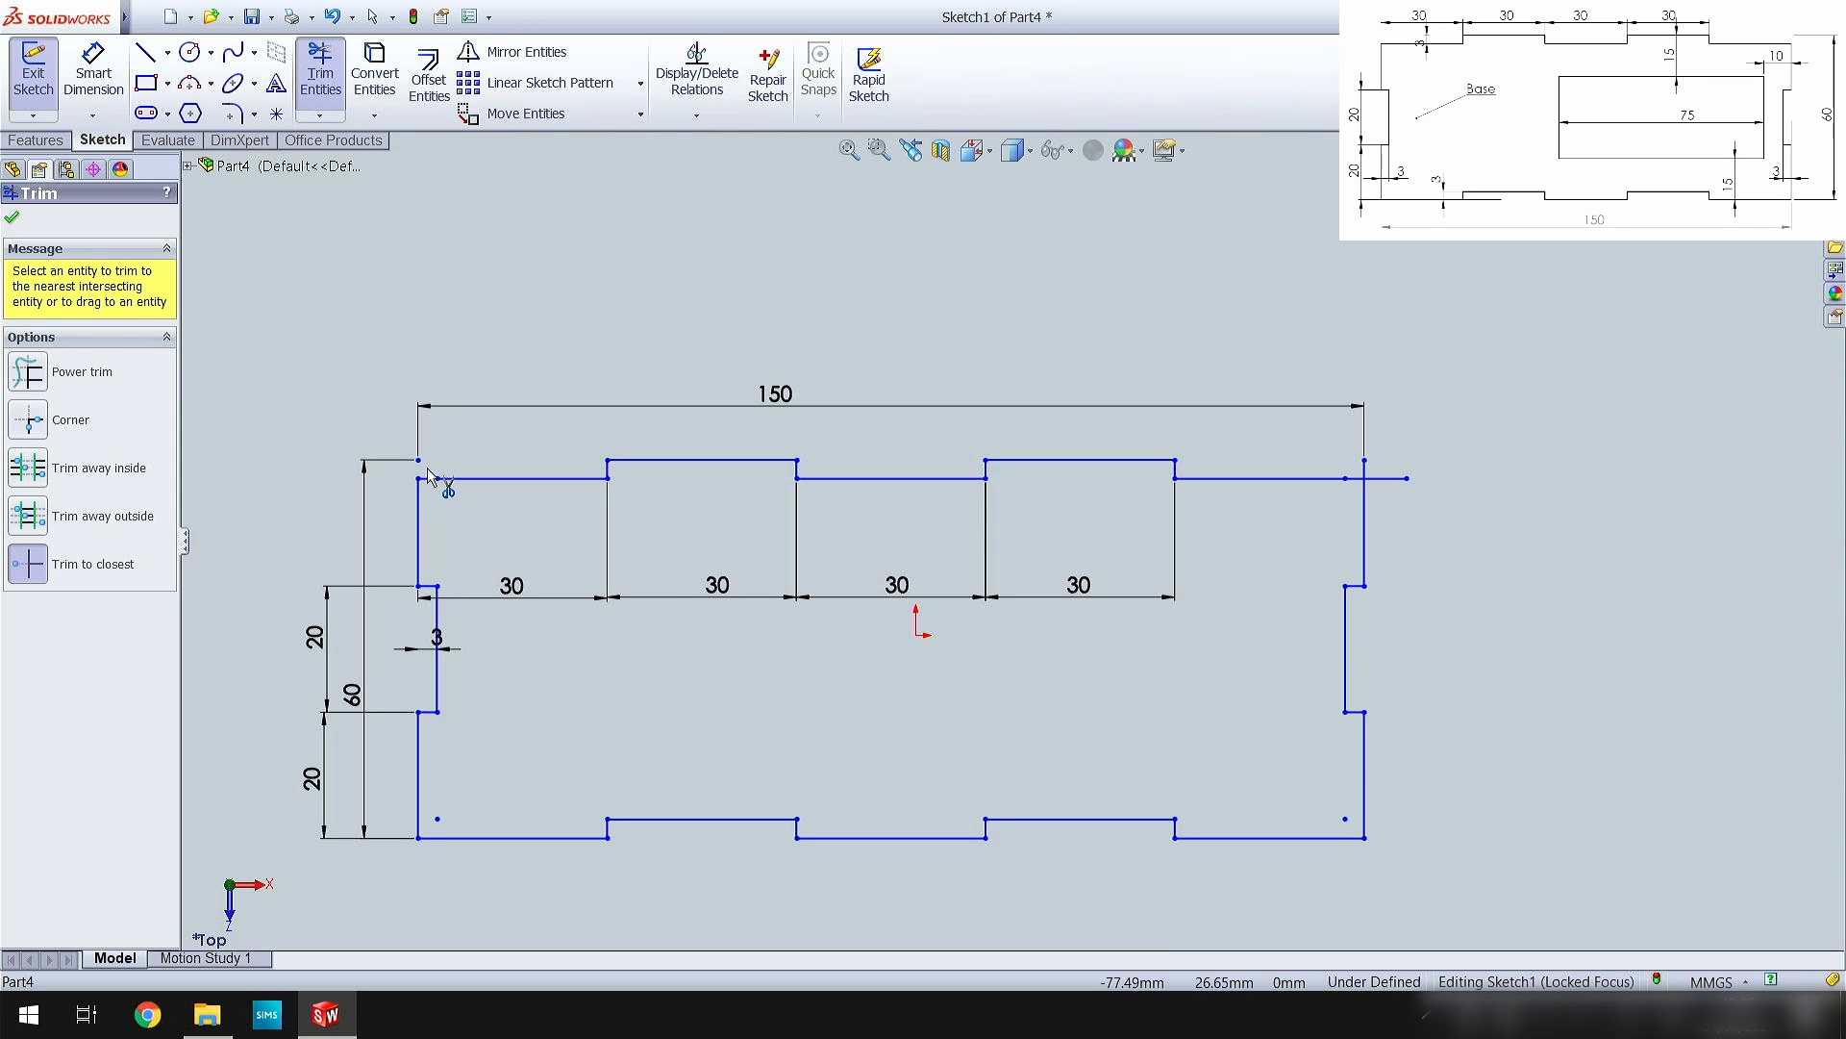
{"action": "left_click", "coordinate": [1386, 479]}
{"action": "left_click", "coordinate": [337, 65]}
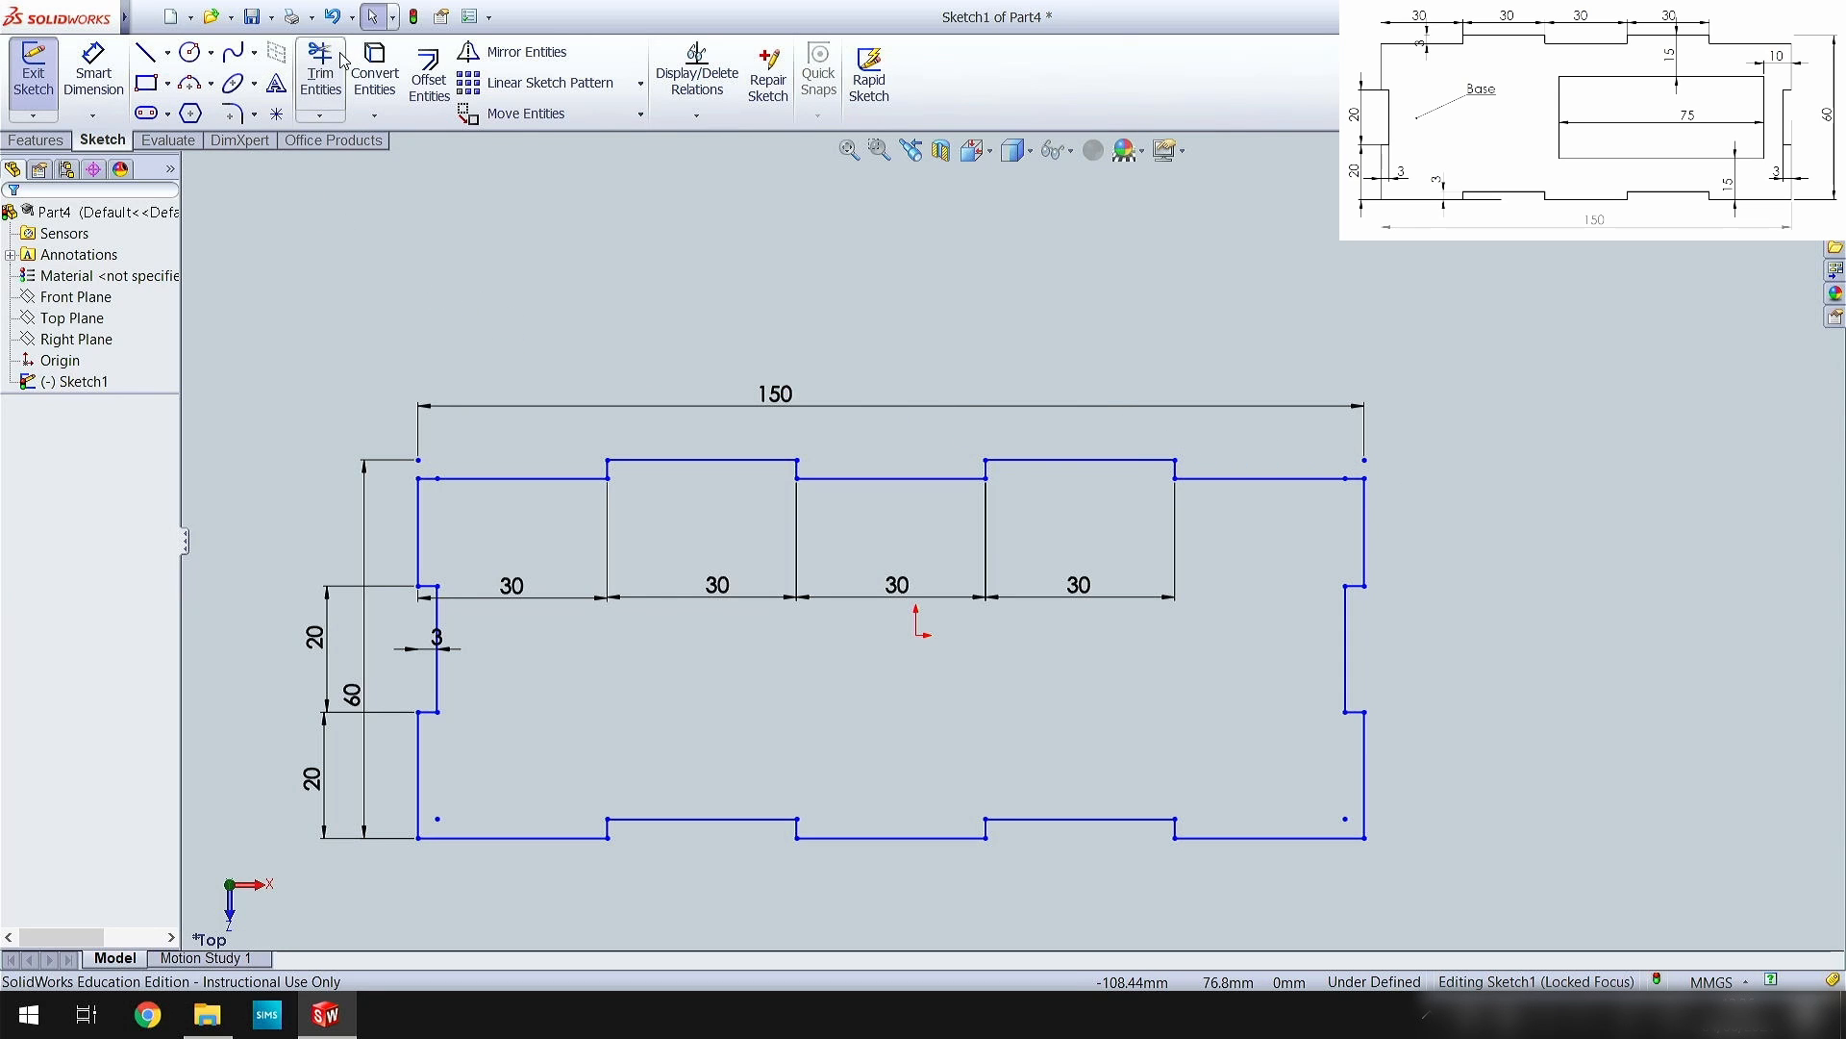
- Draw a corner rectangle about 73 × 29 mm inside the right half of the plate for the cutout
{"action": "left_click", "coordinate": [147, 84]}
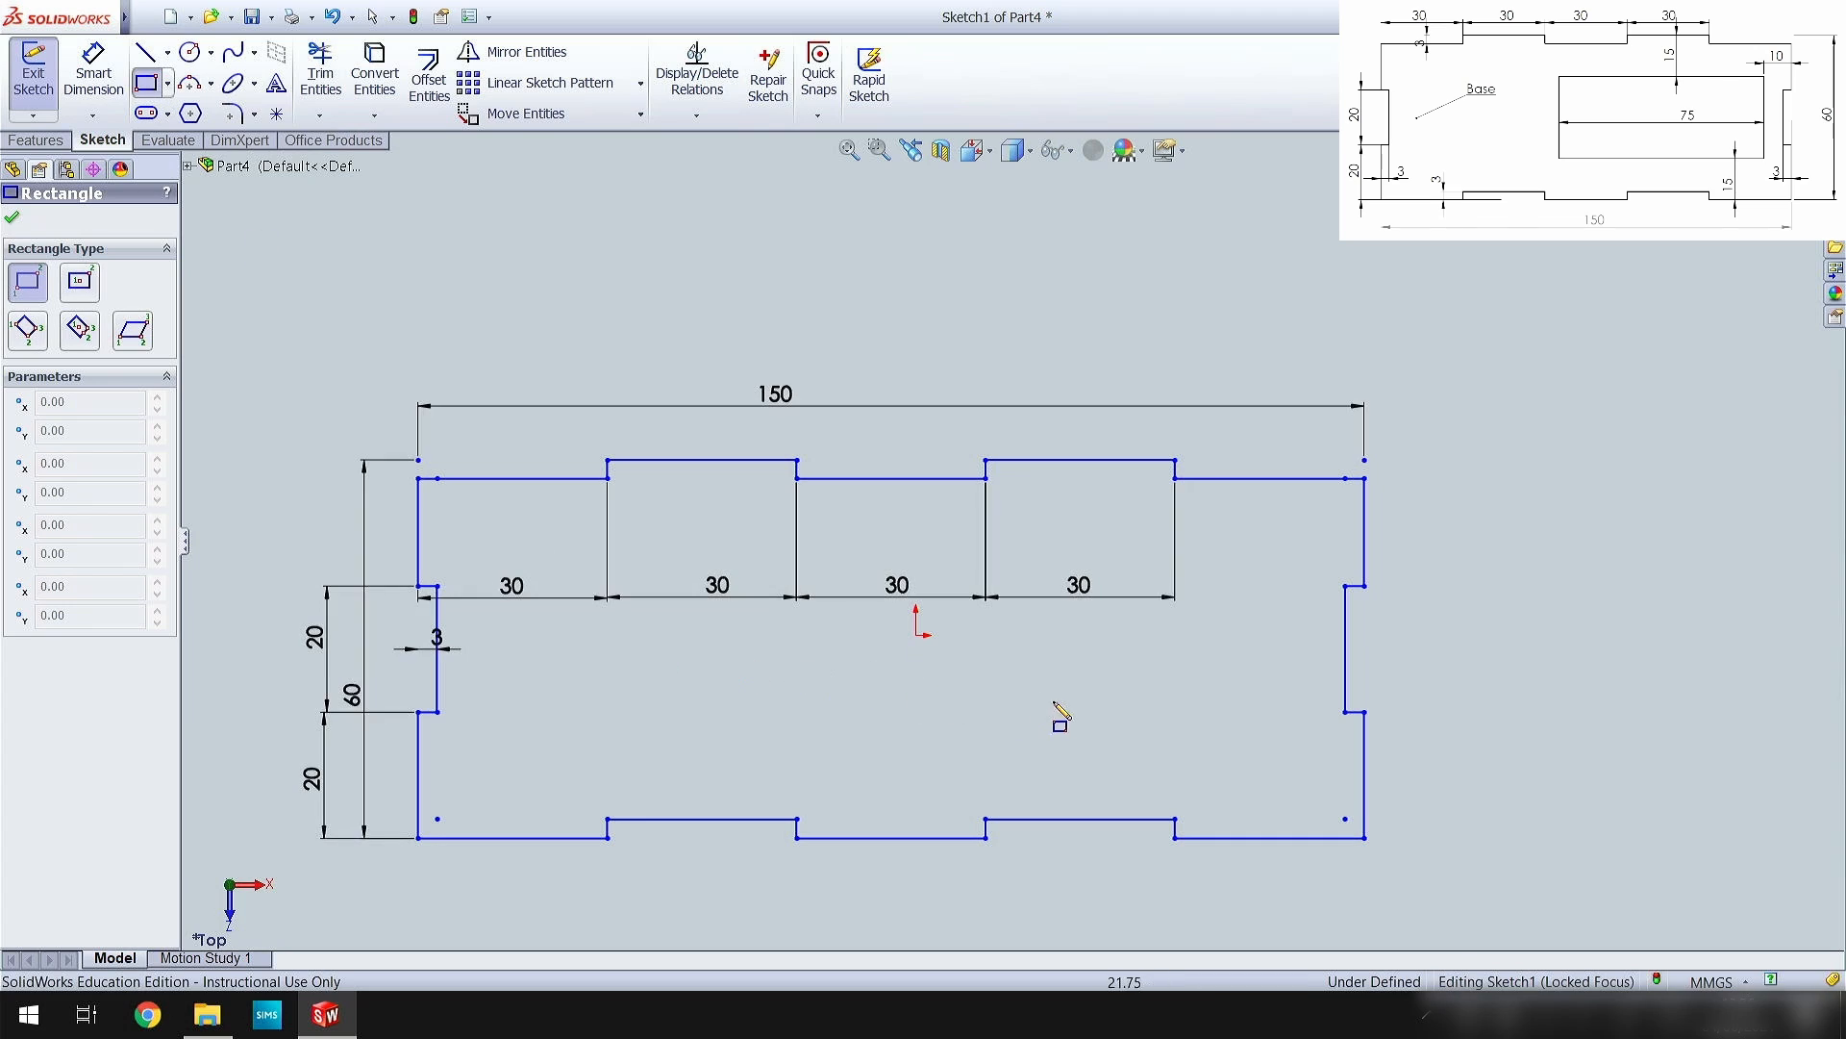
{"action": "left_click", "coordinate": [1286, 755]}
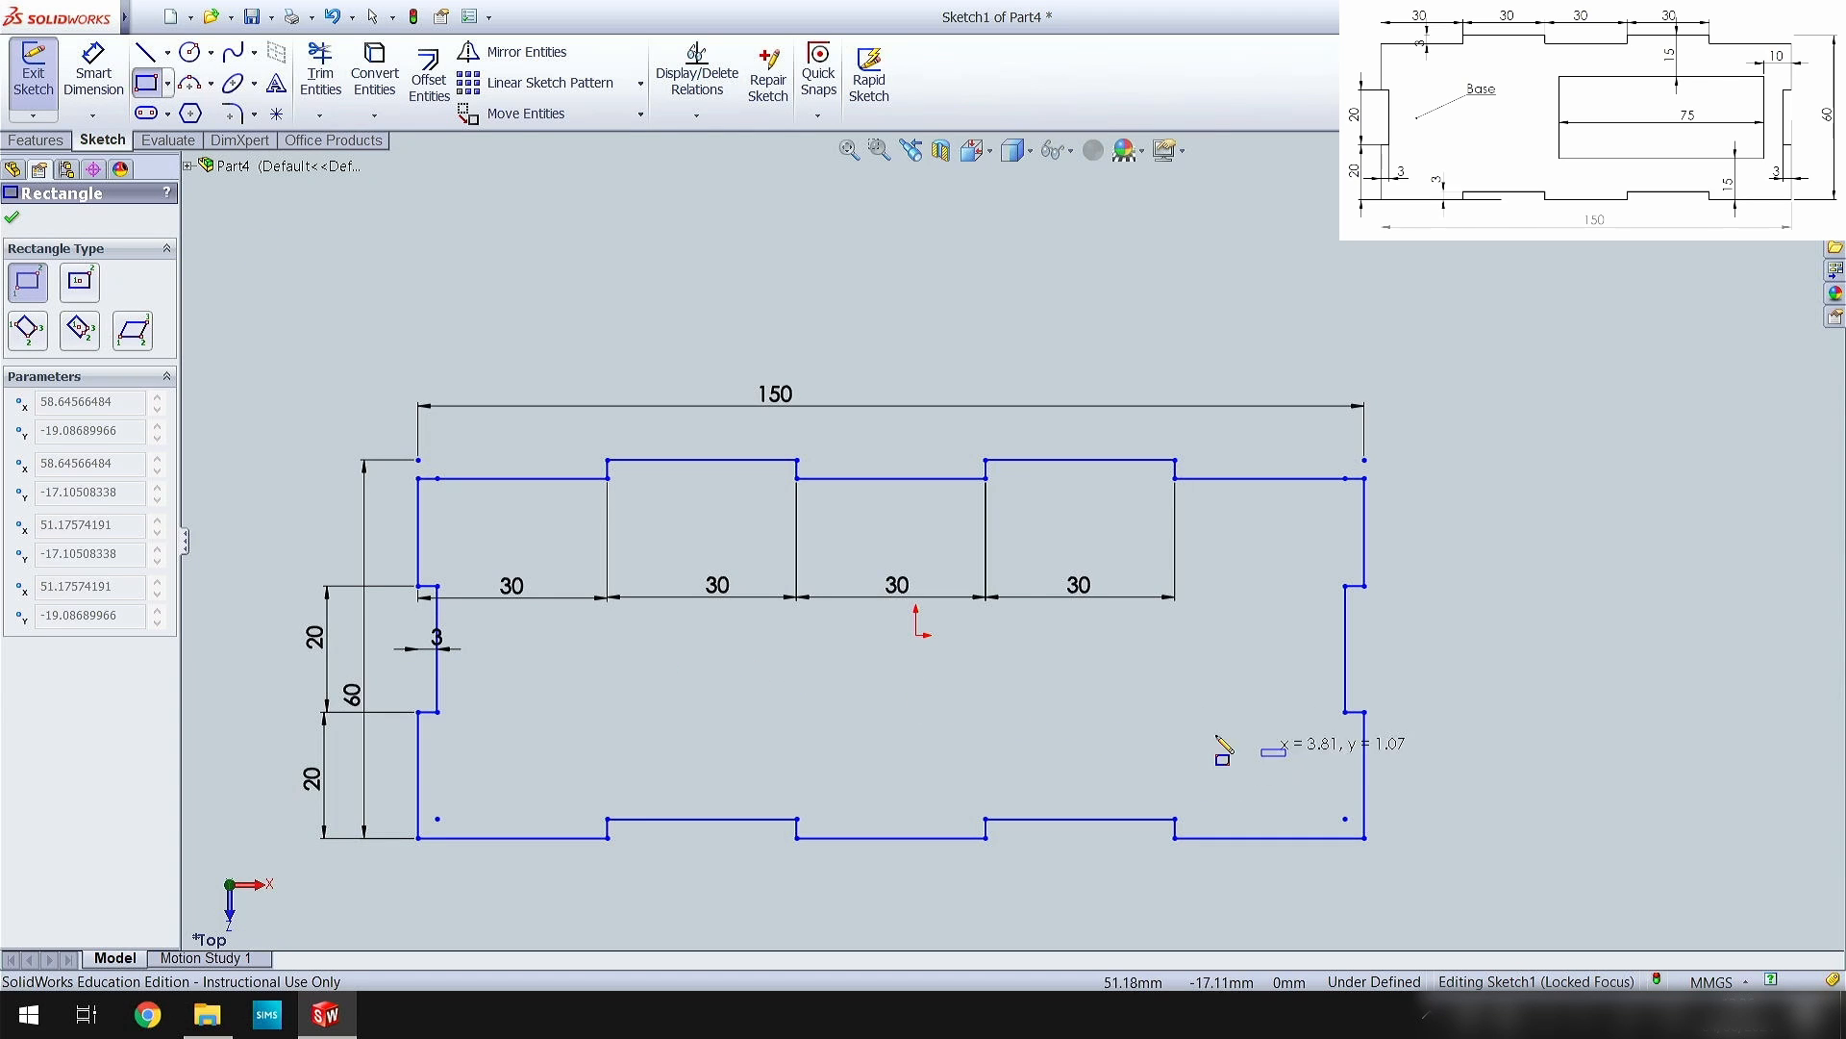
{"action": "left_click", "coordinate": [824, 575]}
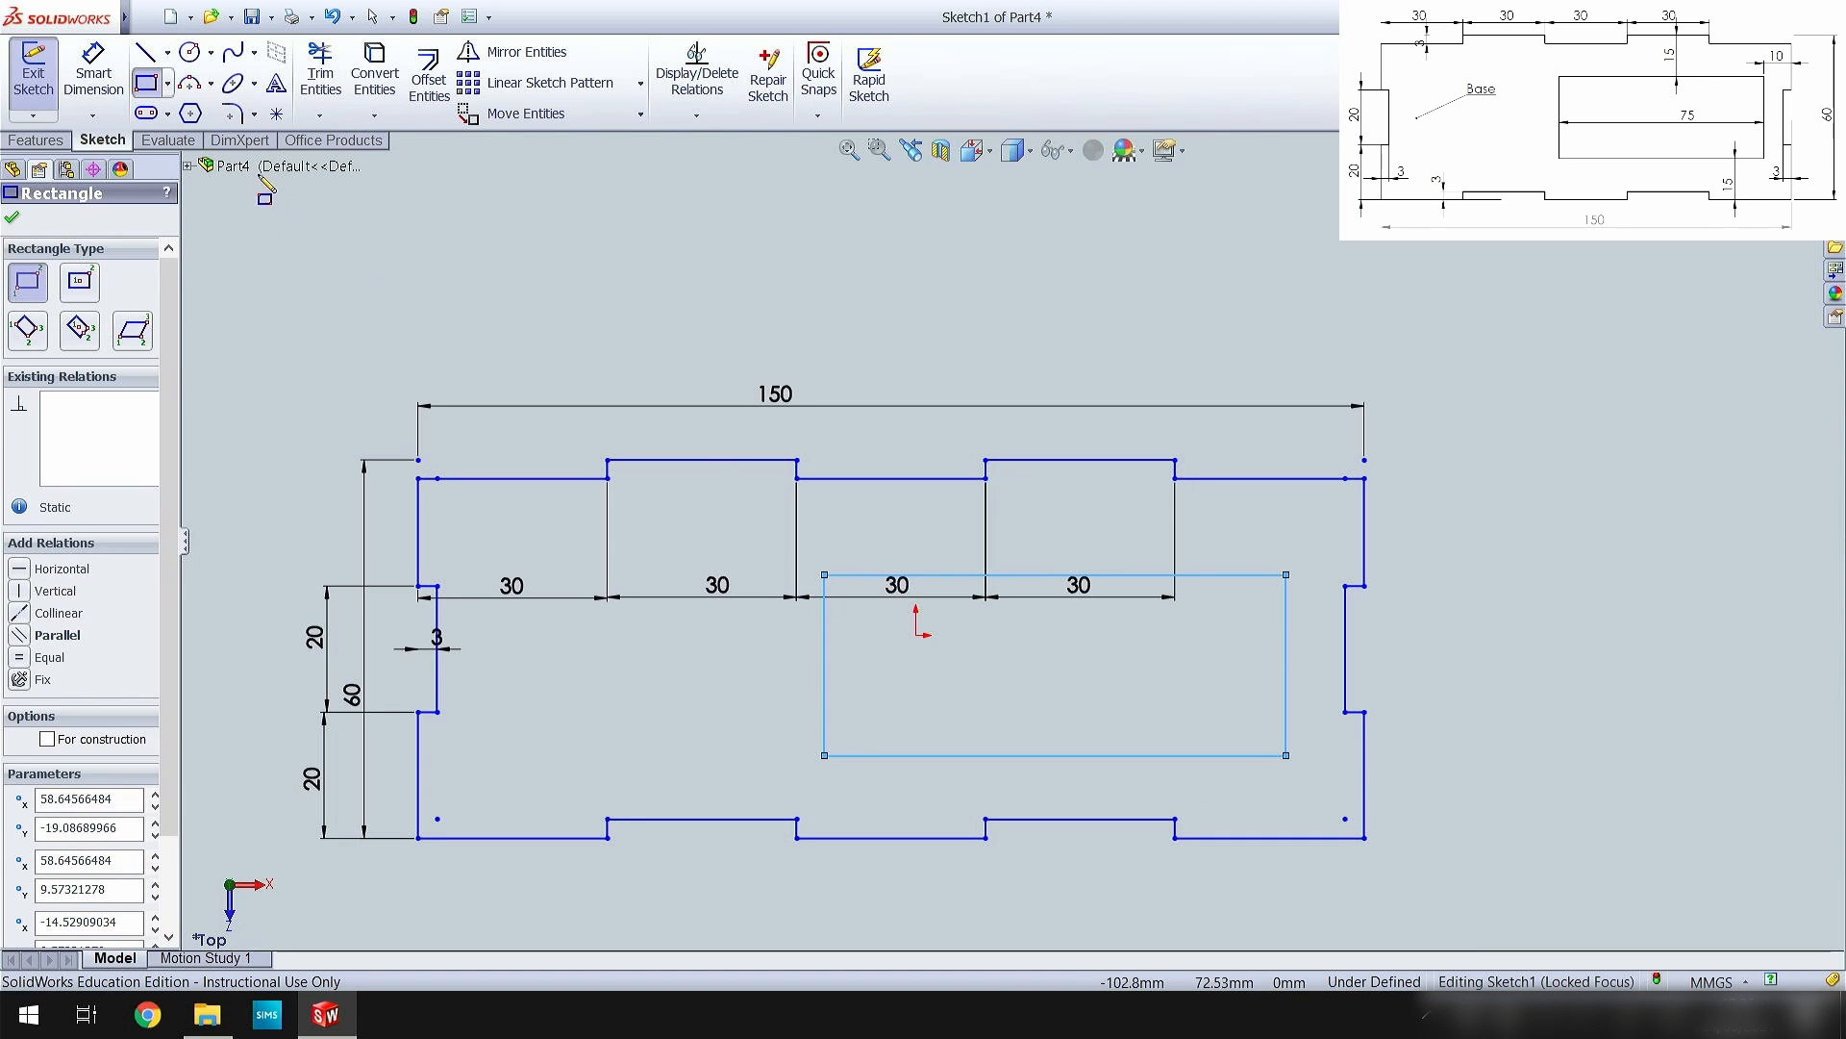
{"action": "left_click", "coordinate": [151, 94]}
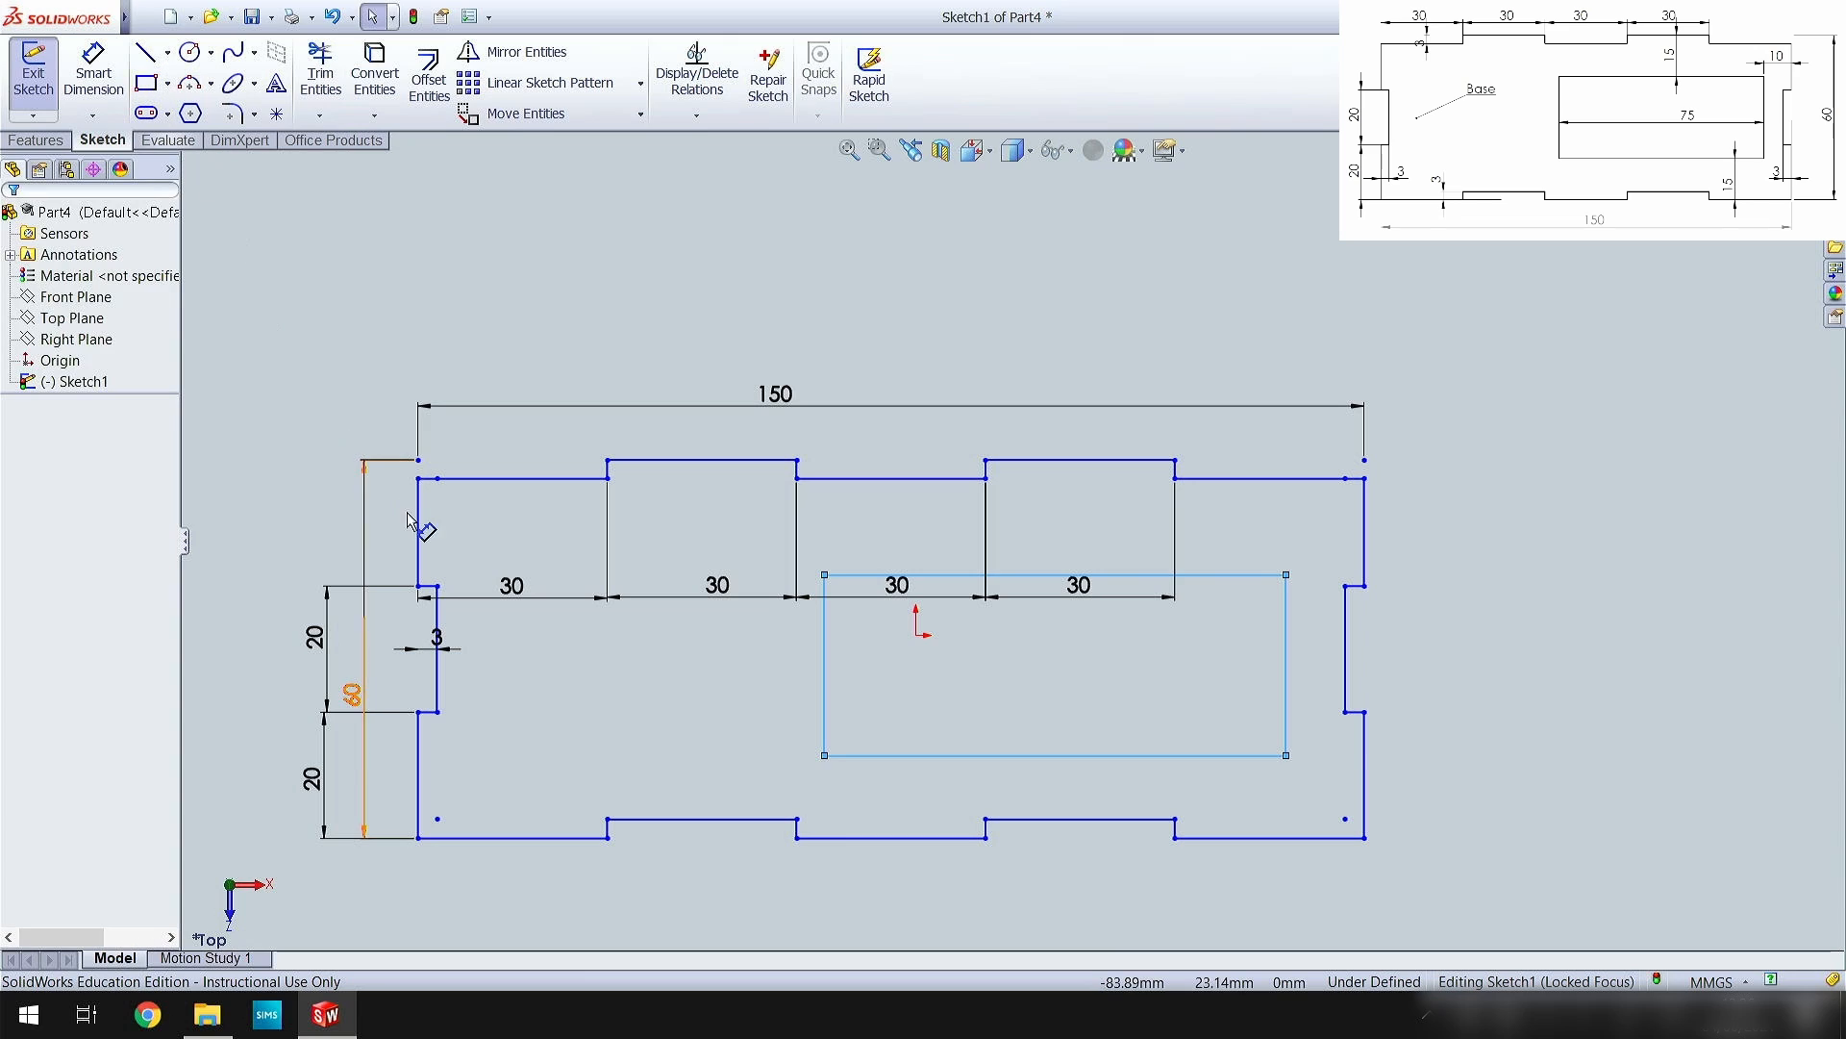
- Move the four 30 mm dimensions from inside the plate to above the 150 mm overall dimension
{"action": "left_click_drag", "start_coordinate": [509, 587], "coordinate": [492, 286]}
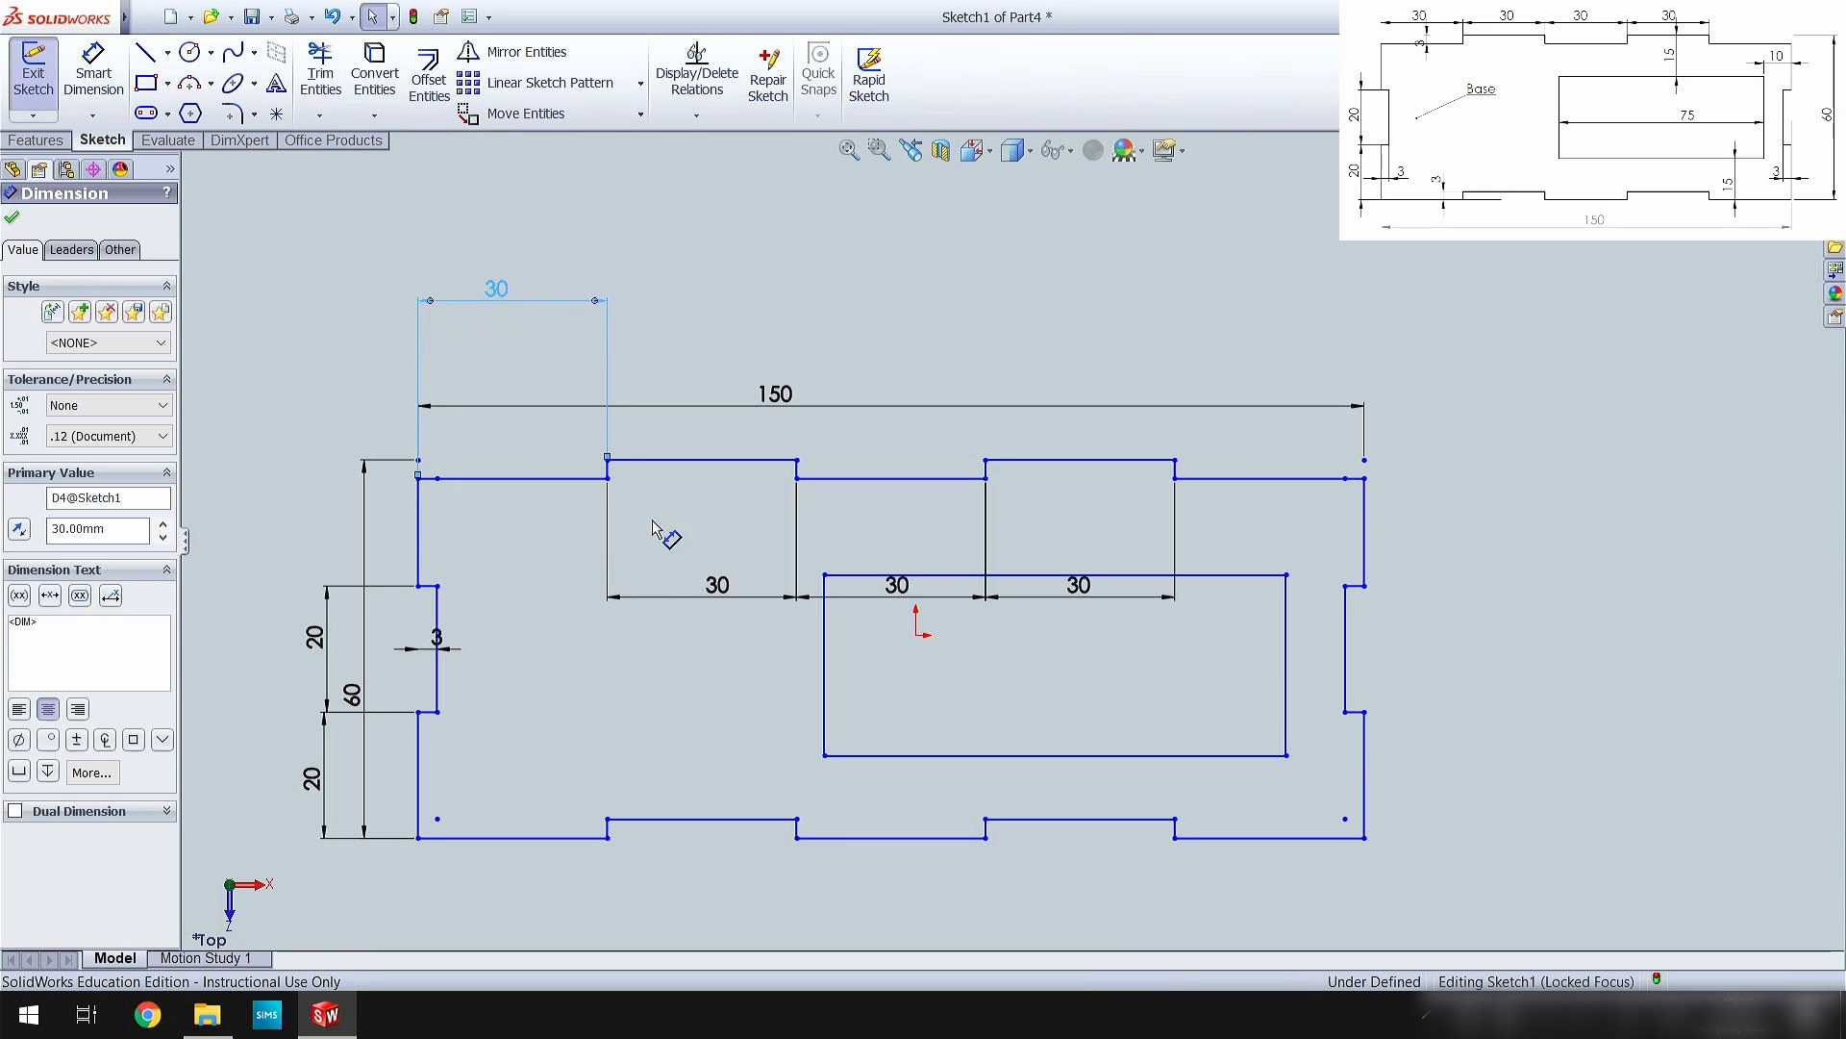
{"action": "left_click_drag", "start_coordinate": [725, 619], "coordinate": [746, 317]}
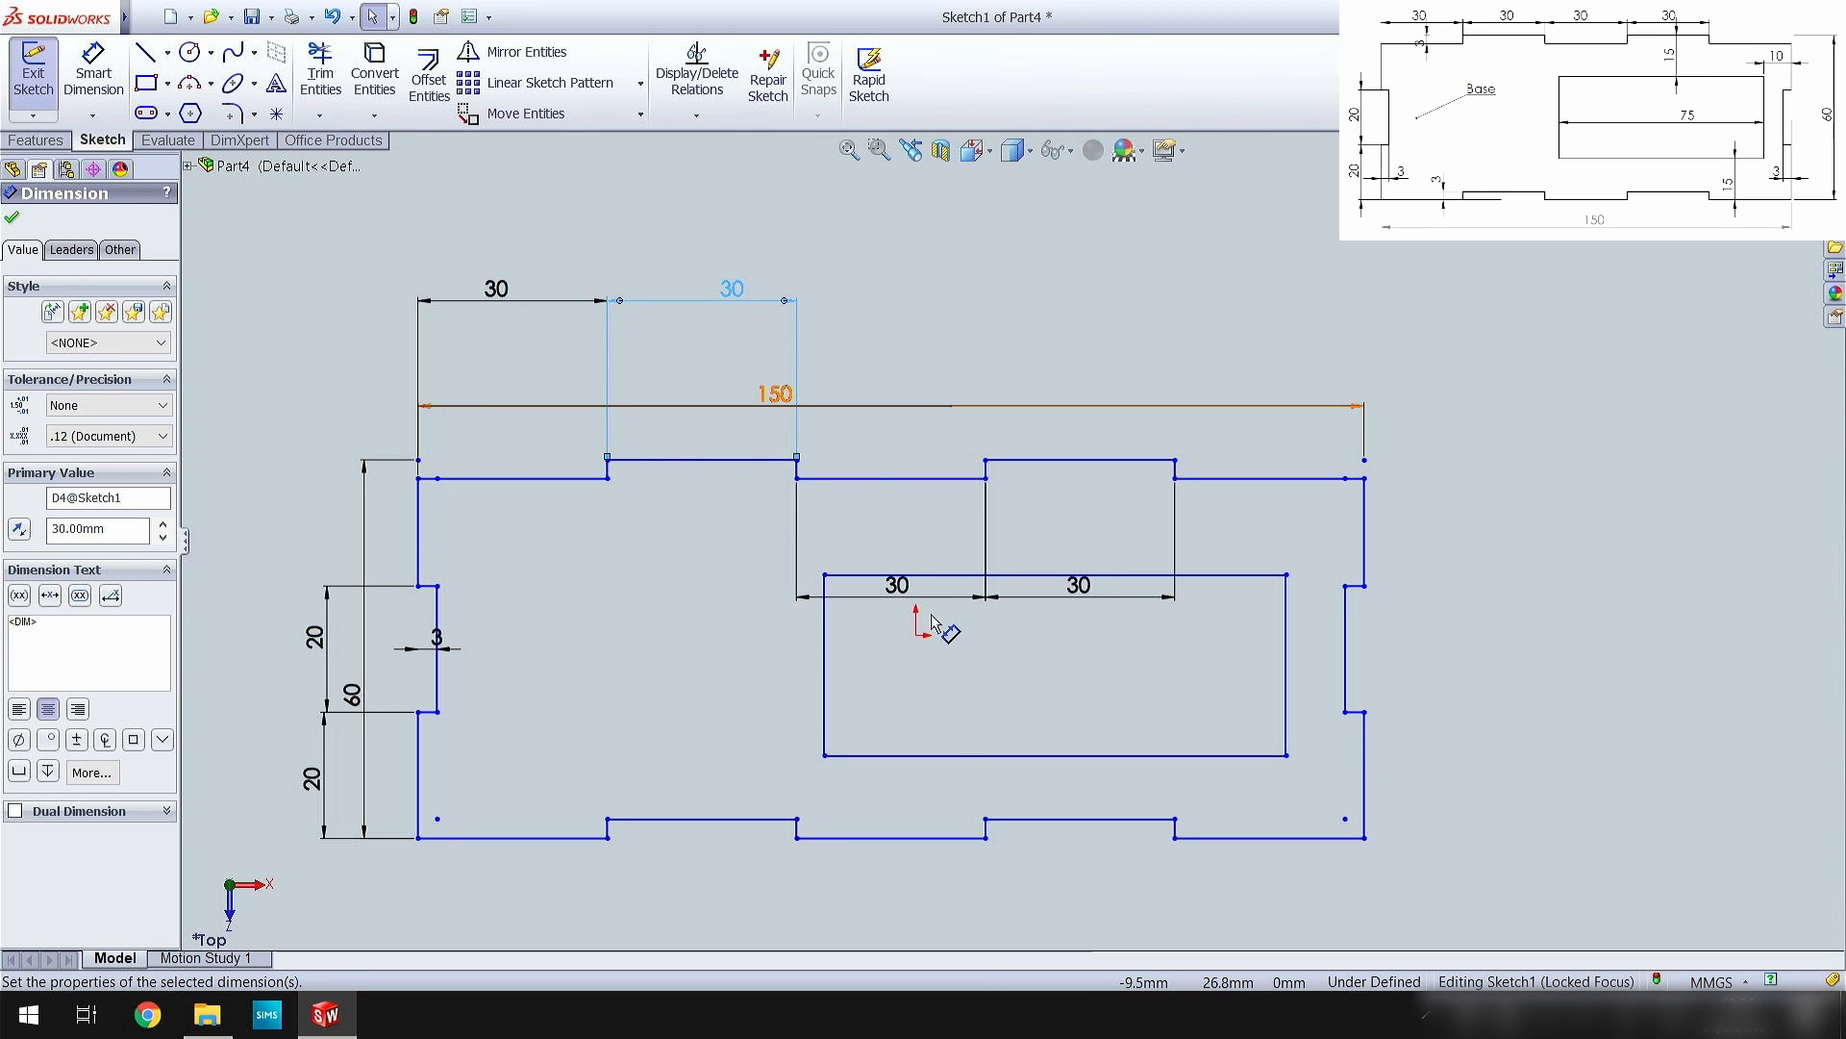
{"action": "mouse_move", "coordinate": [902, 595]}
{"action": "left_mouse_down"}
{"action": "mouse_move", "coordinate": [909, 400]}
{"action": "mouse_move", "coordinate": [887, 306]}
{"action": "left_mouse_up"}
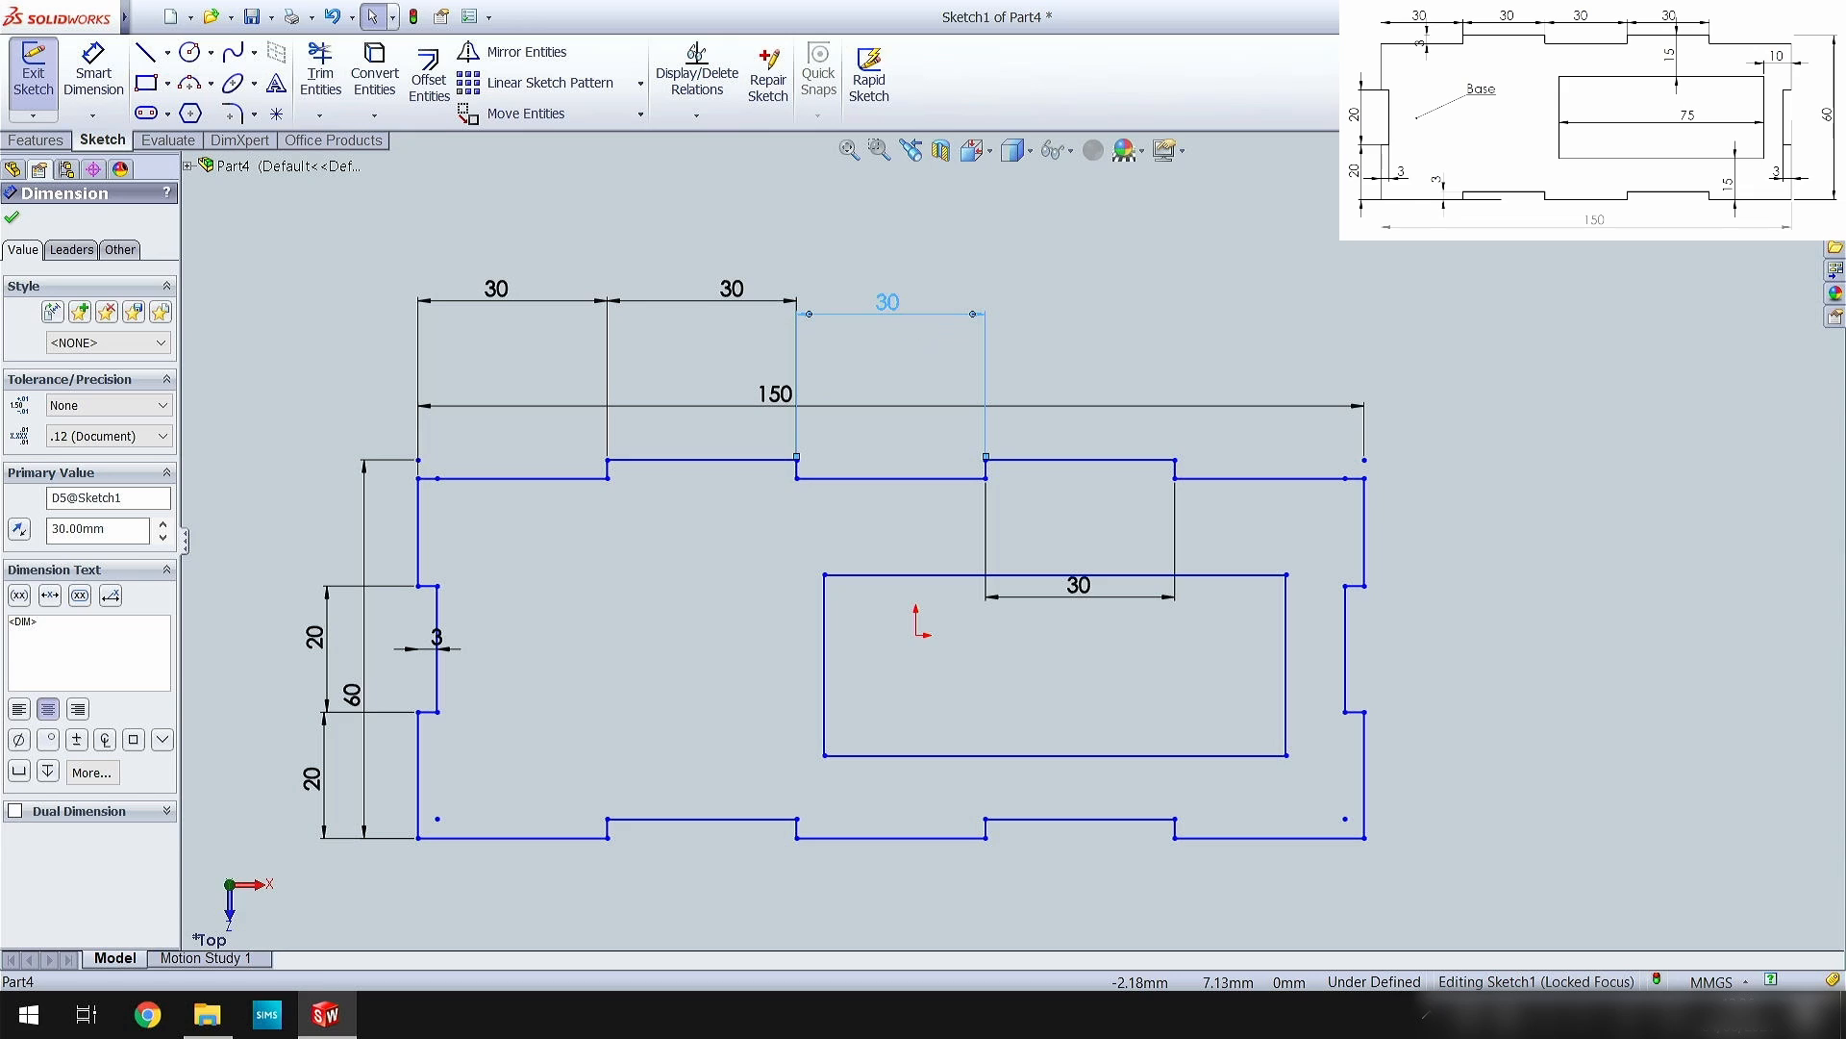
{"action": "left_click_drag", "start_coordinate": [1079, 587], "coordinate": [1062, 317]}
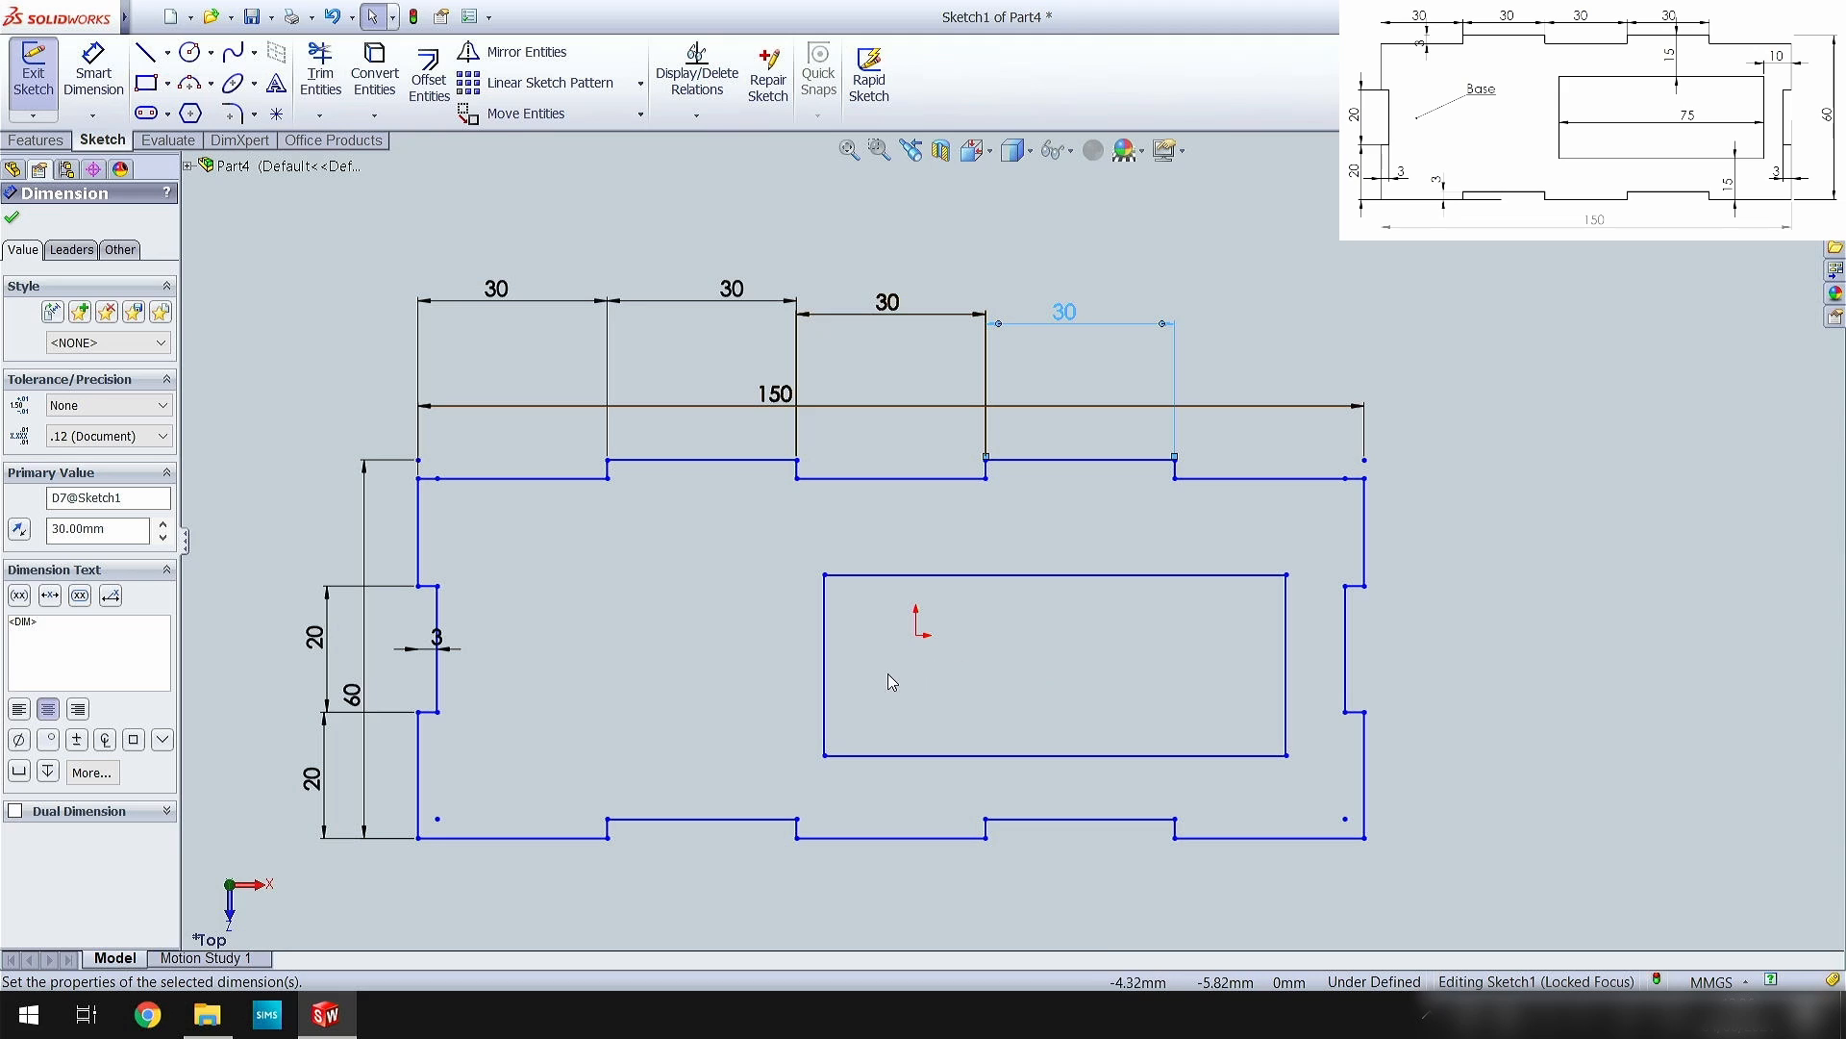
- Dimension the width of the inner rectangle and set it to 75 mm
{"action": "left_click", "coordinate": [94, 72]}
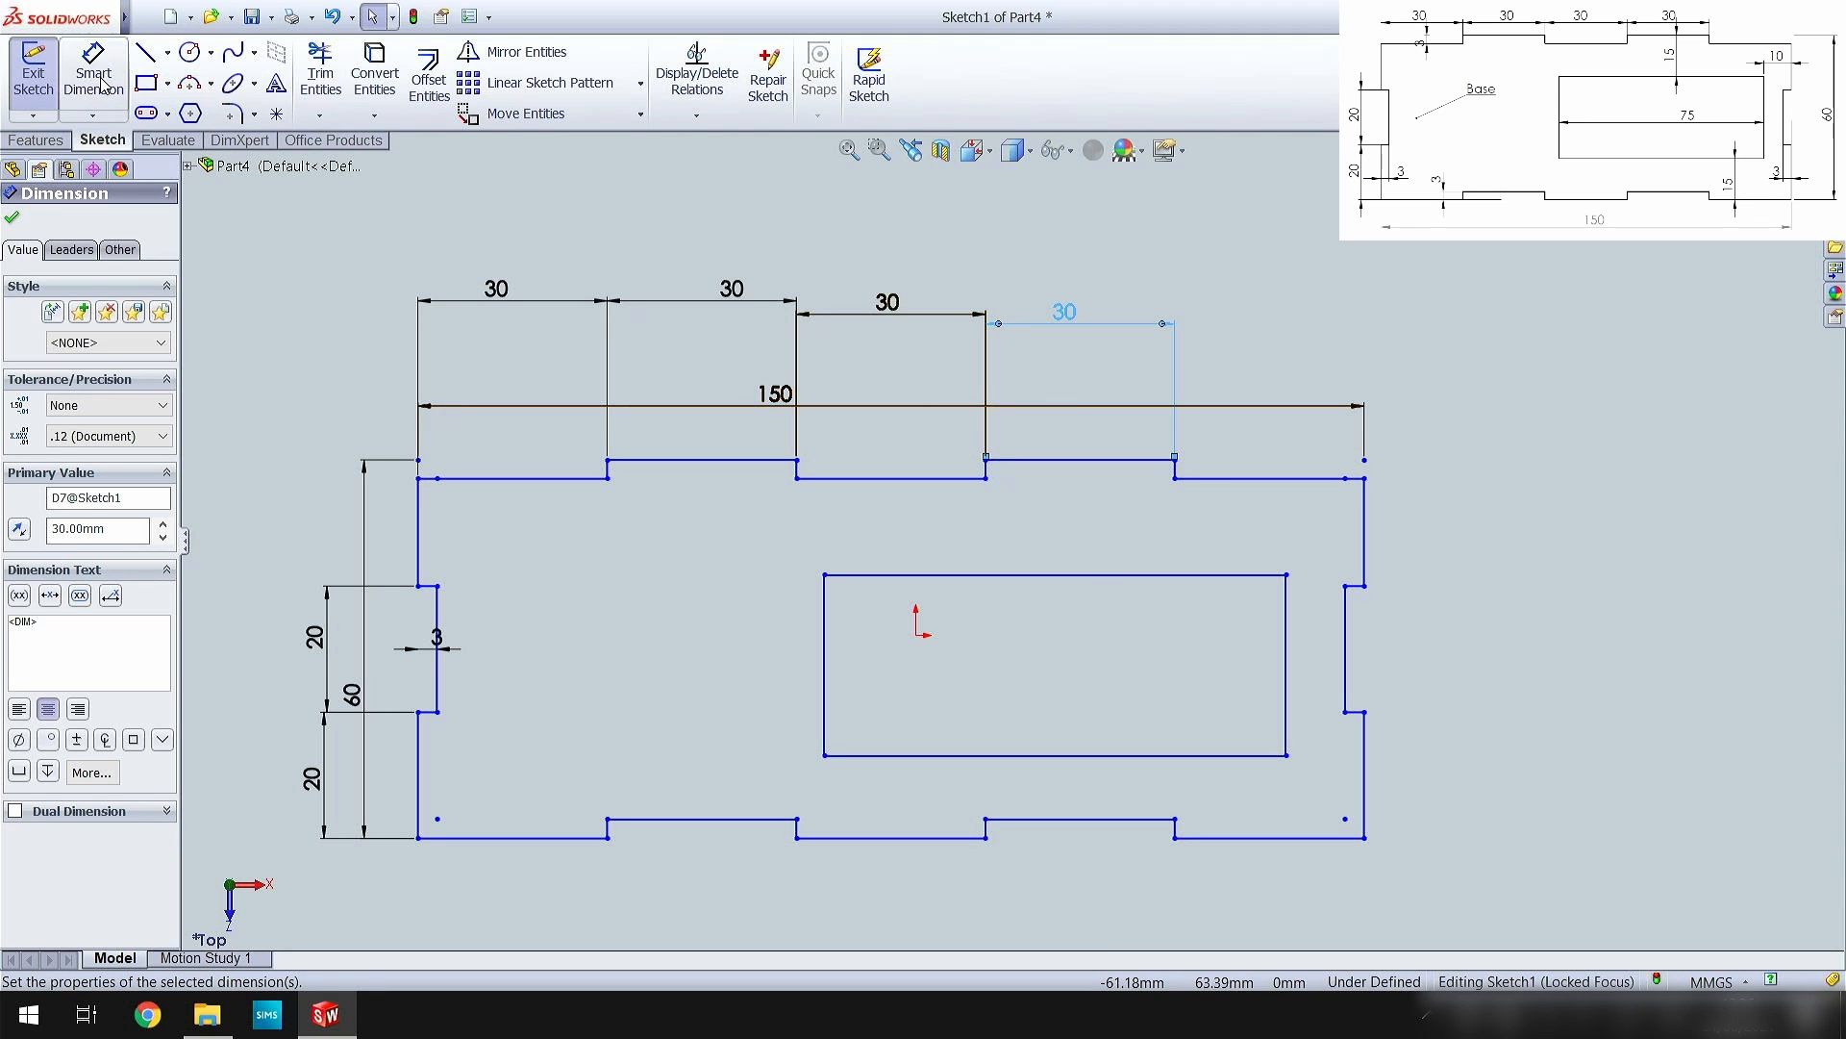
{"action": "left_click", "coordinate": [826, 662]}
{"action": "left_click", "coordinate": [1287, 663]}
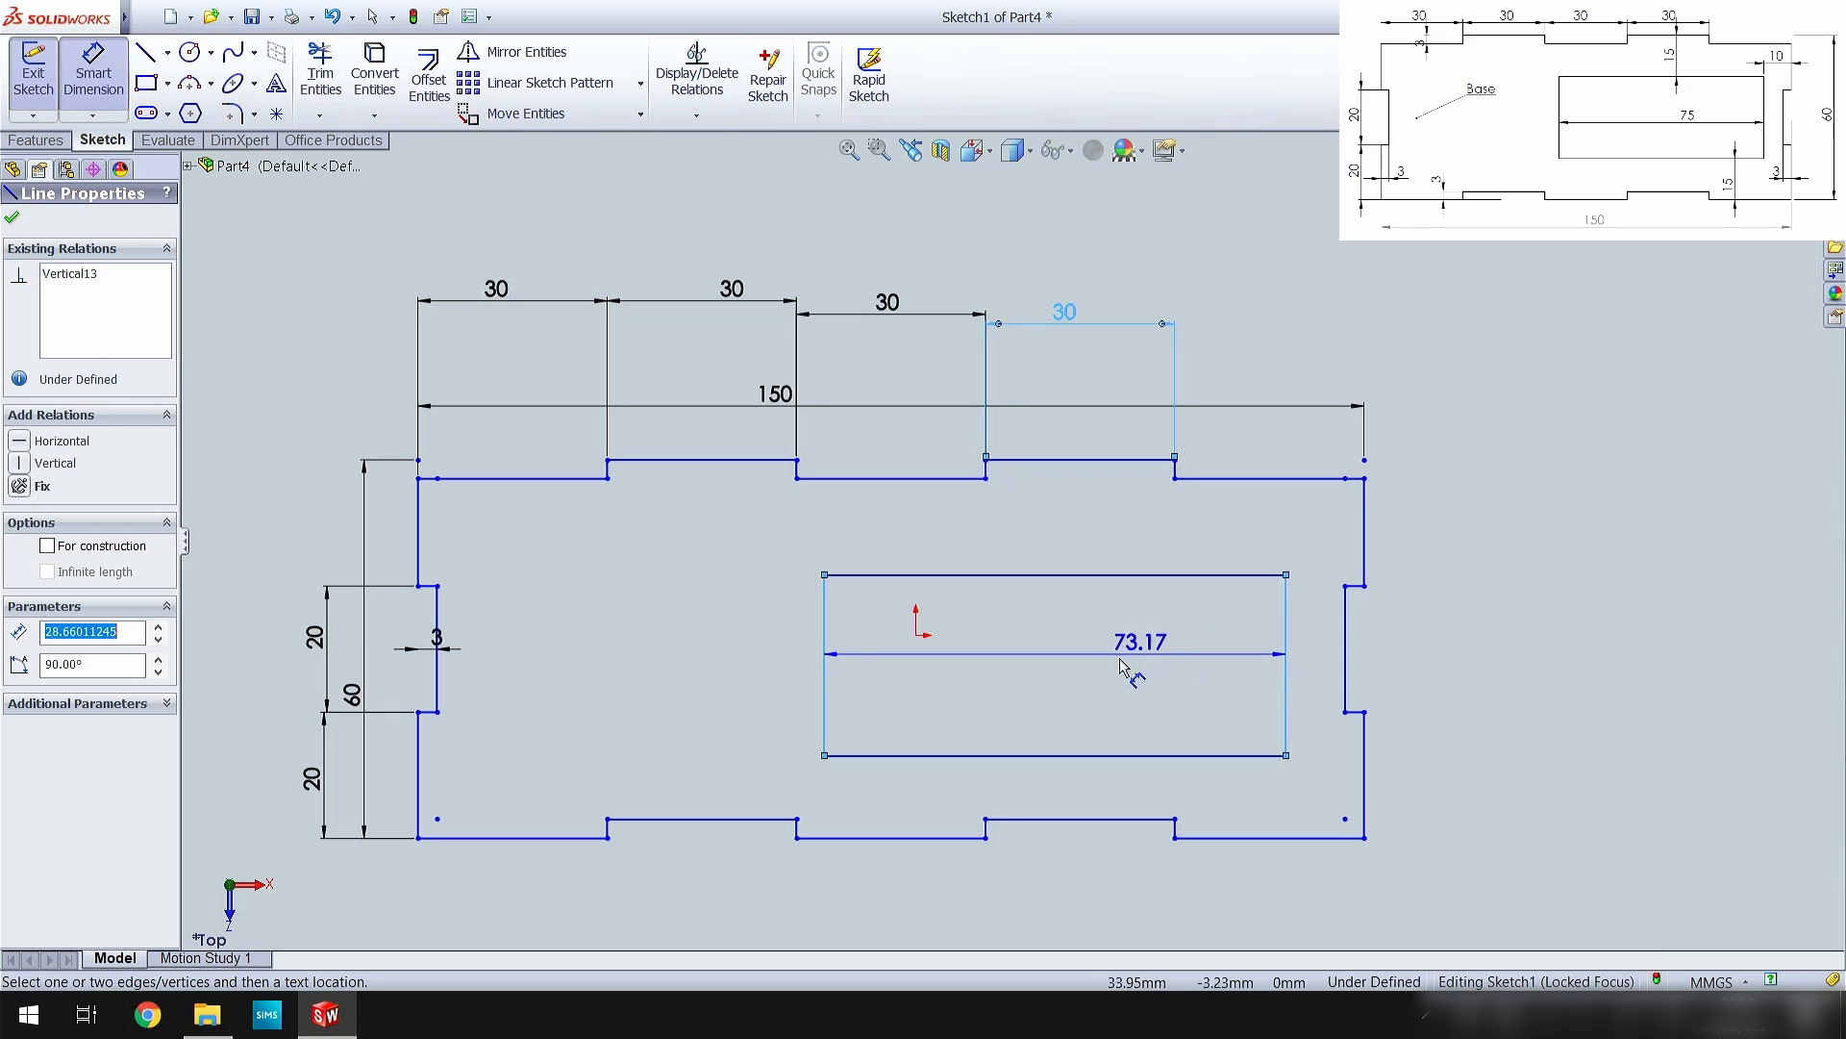
{"action": "left_click", "coordinate": [1123, 670]}
{"action": "type", "text": "75"}
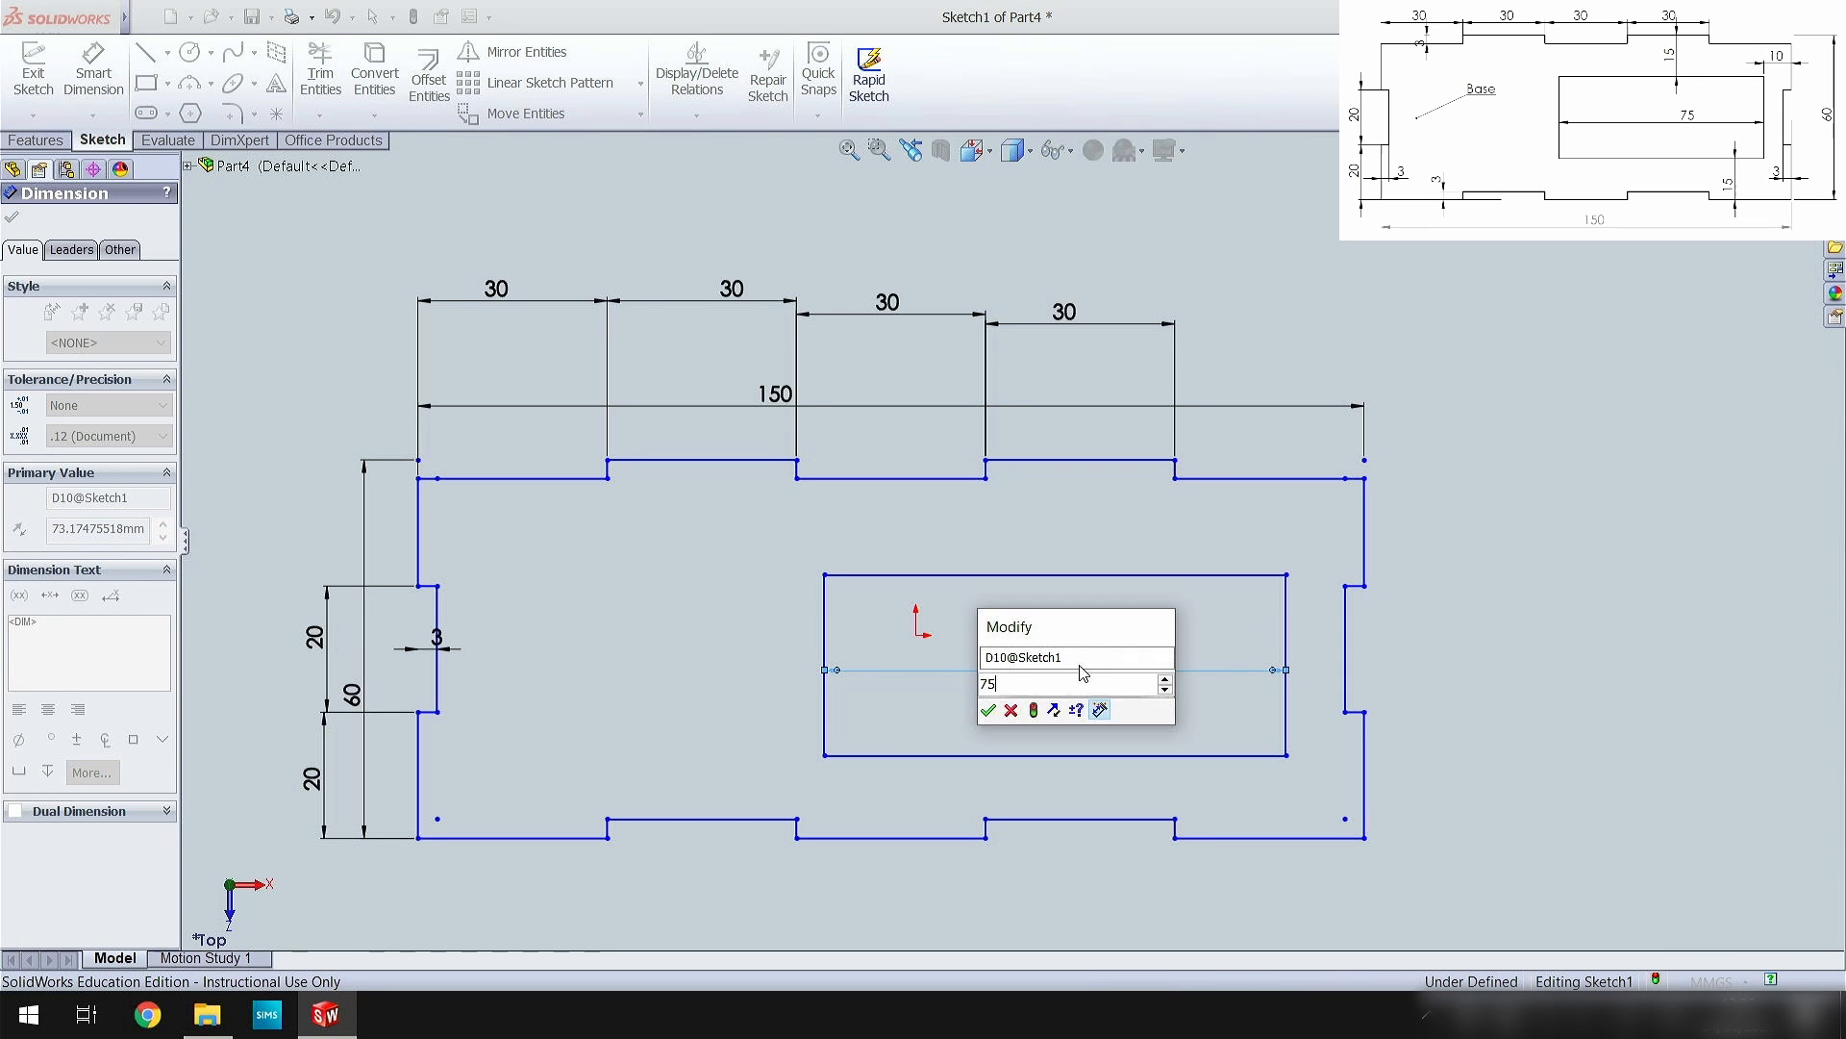
{"action": "key", "text": "Return"}
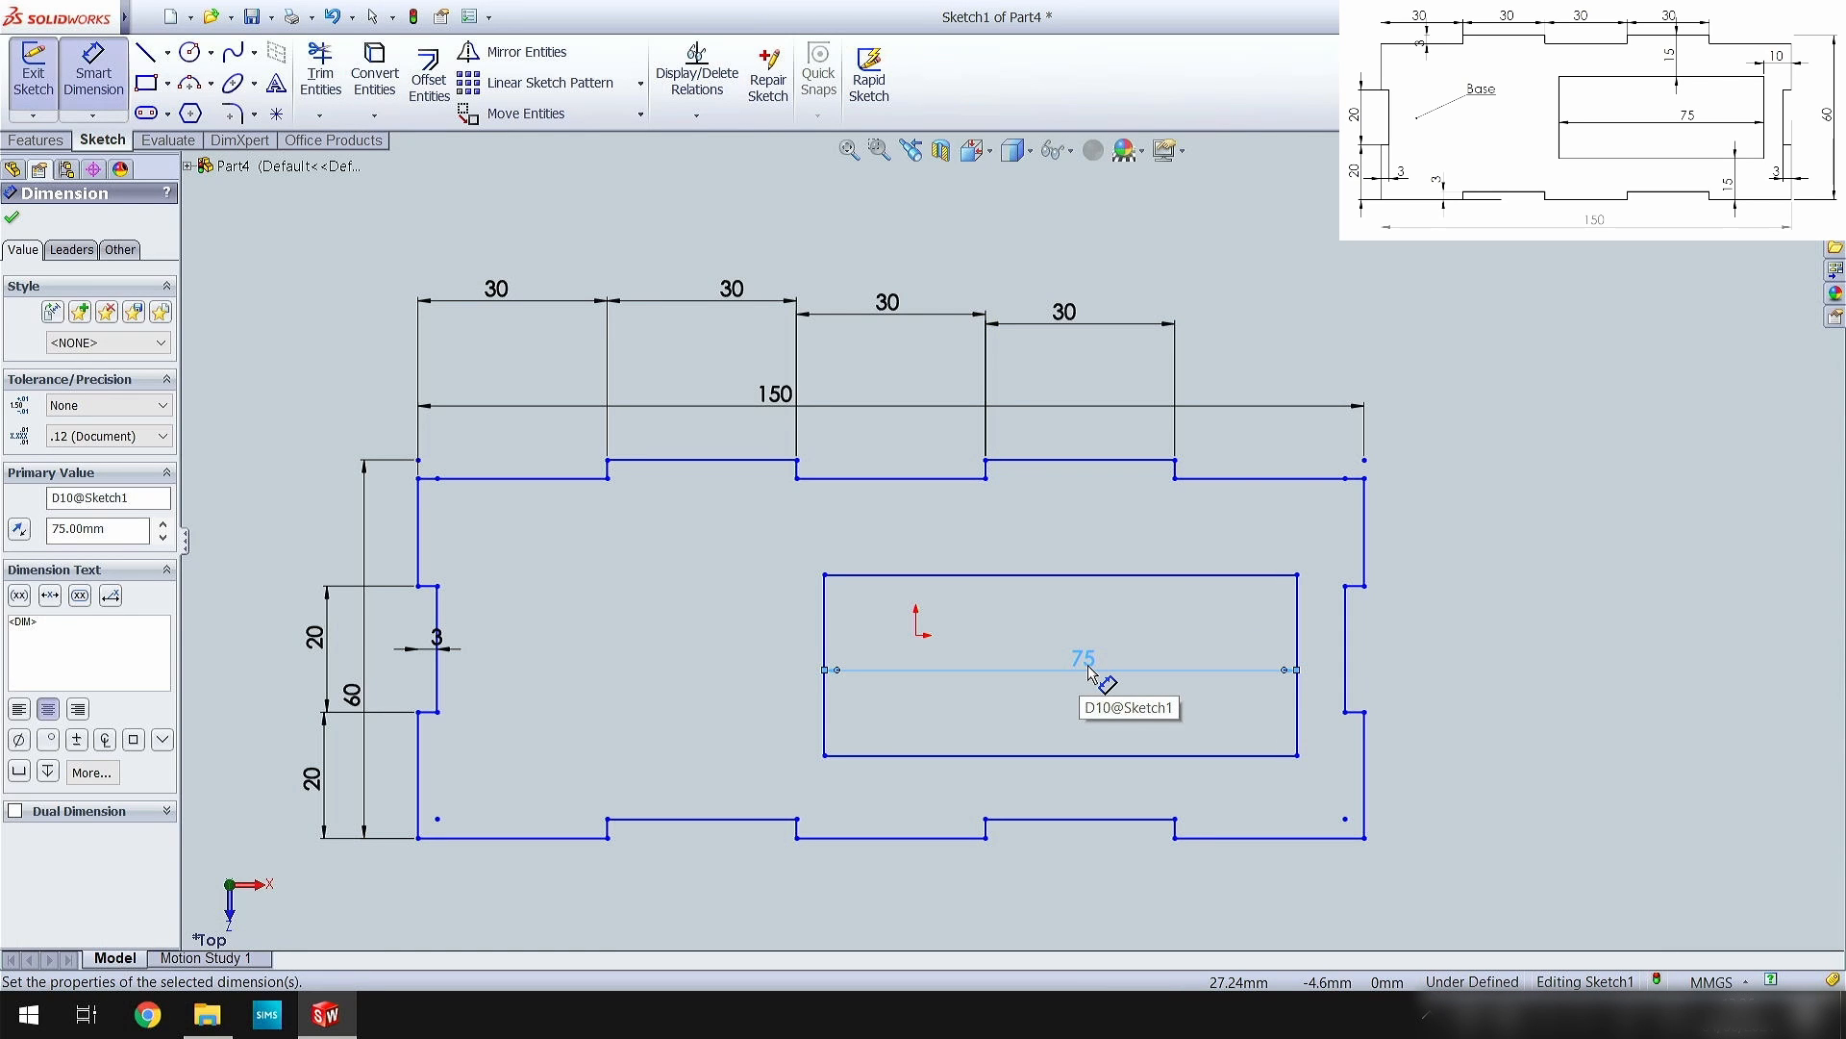
- Dimension the gap between the rectangle's lower side and the plate's bottom edge as 15 mm
{"action": "left_click", "coordinate": [1208, 755]}
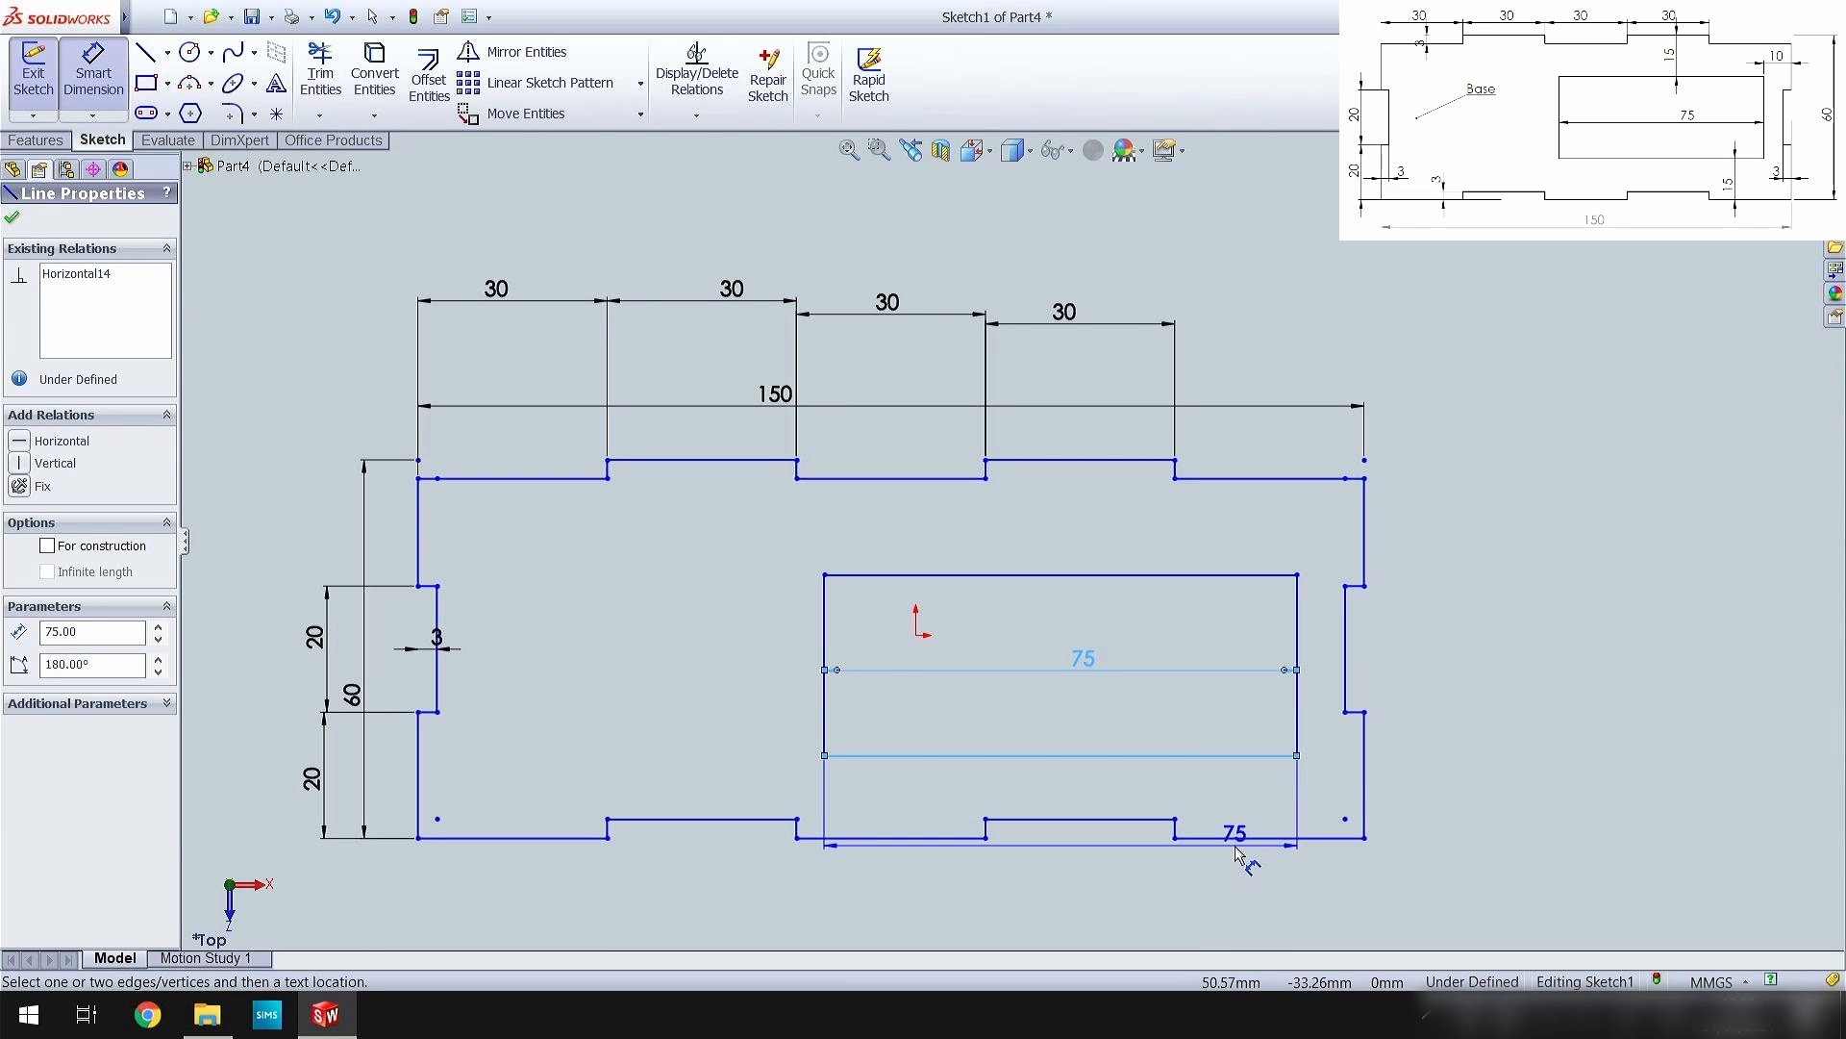
{"action": "left_click", "coordinate": [1238, 841]}
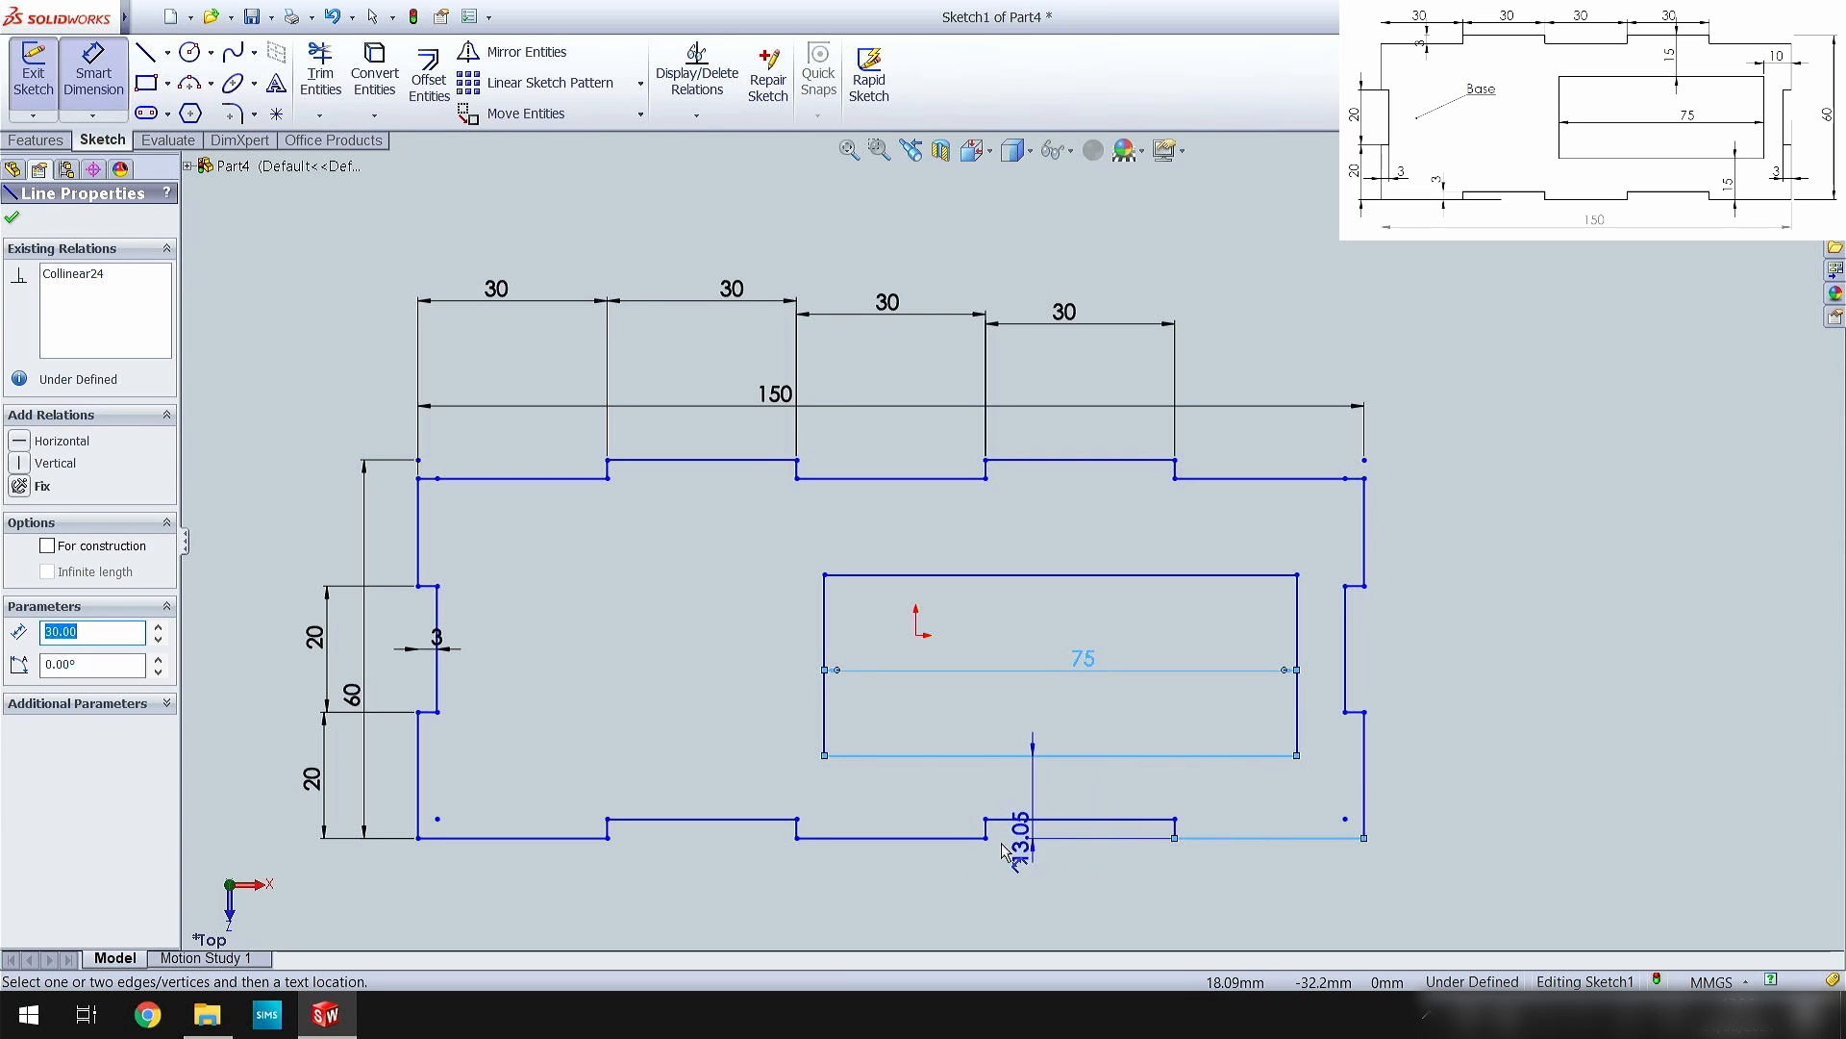
{"action": "left_click", "coordinate": [883, 810]}
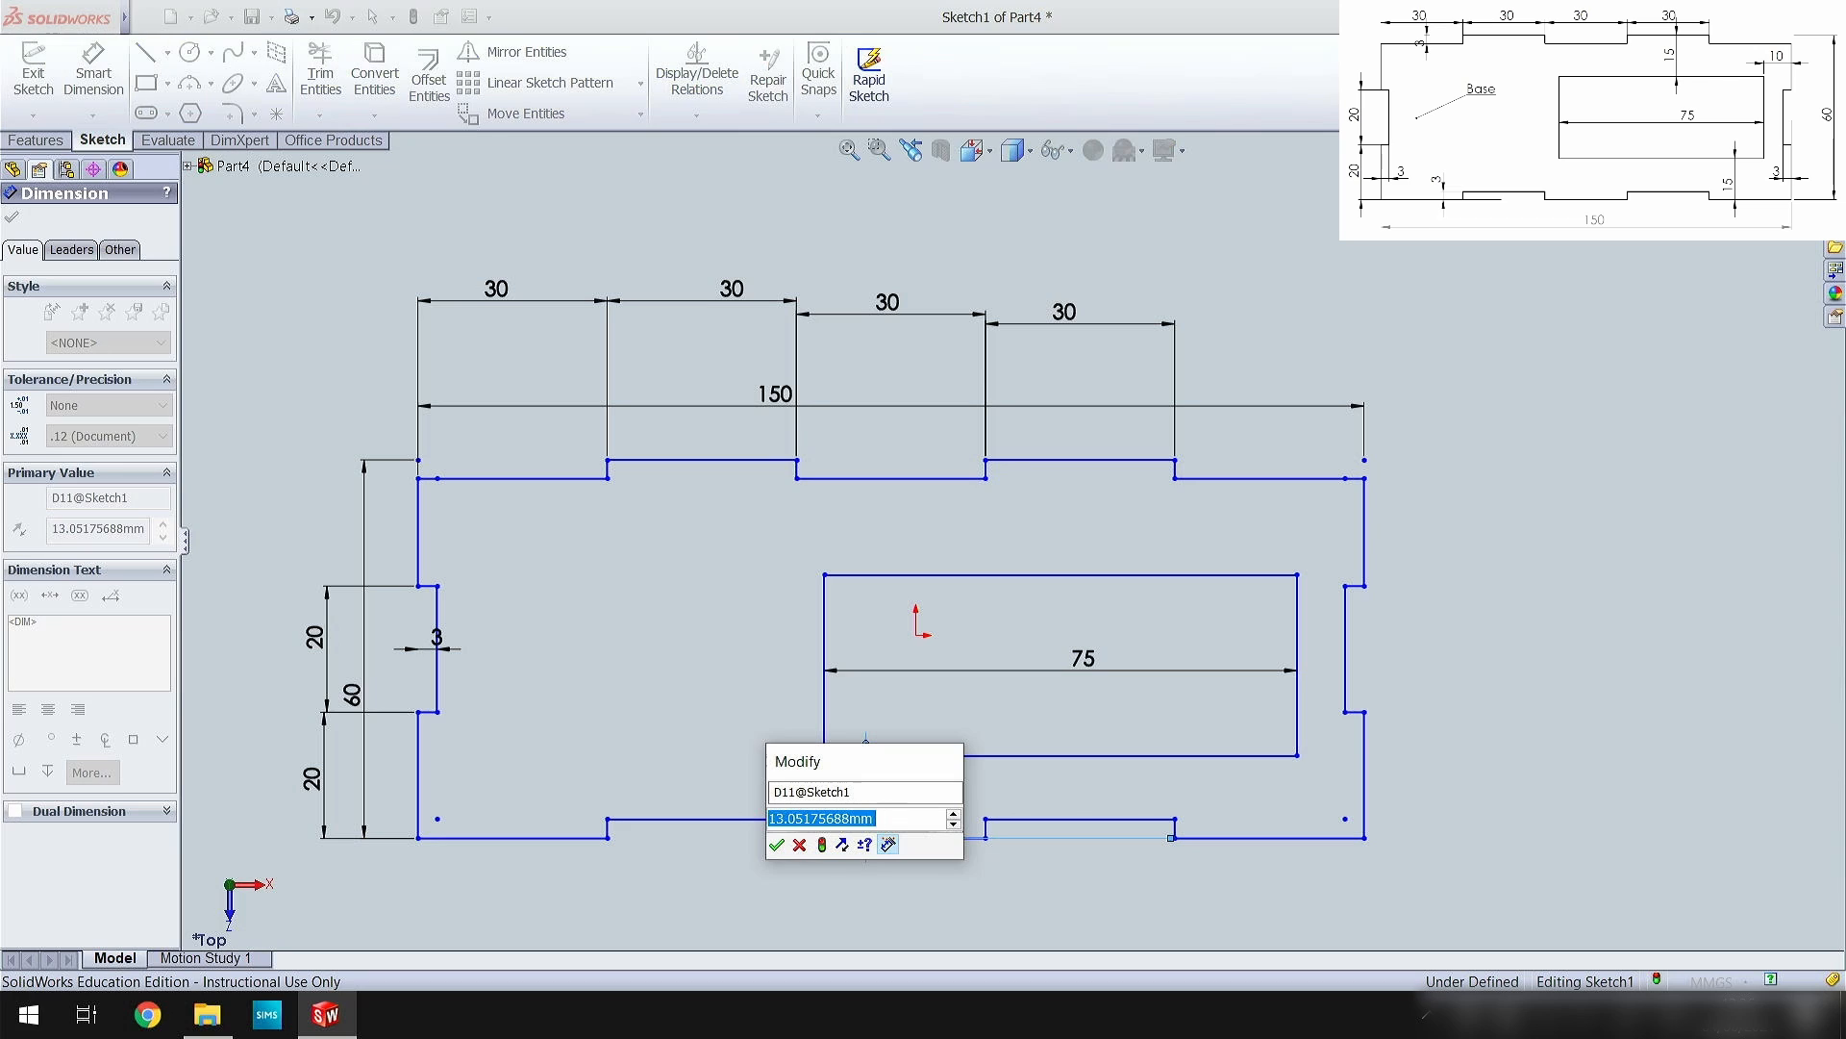
{"action": "type", "text": "15"}
{"action": "key", "text": "Return"}
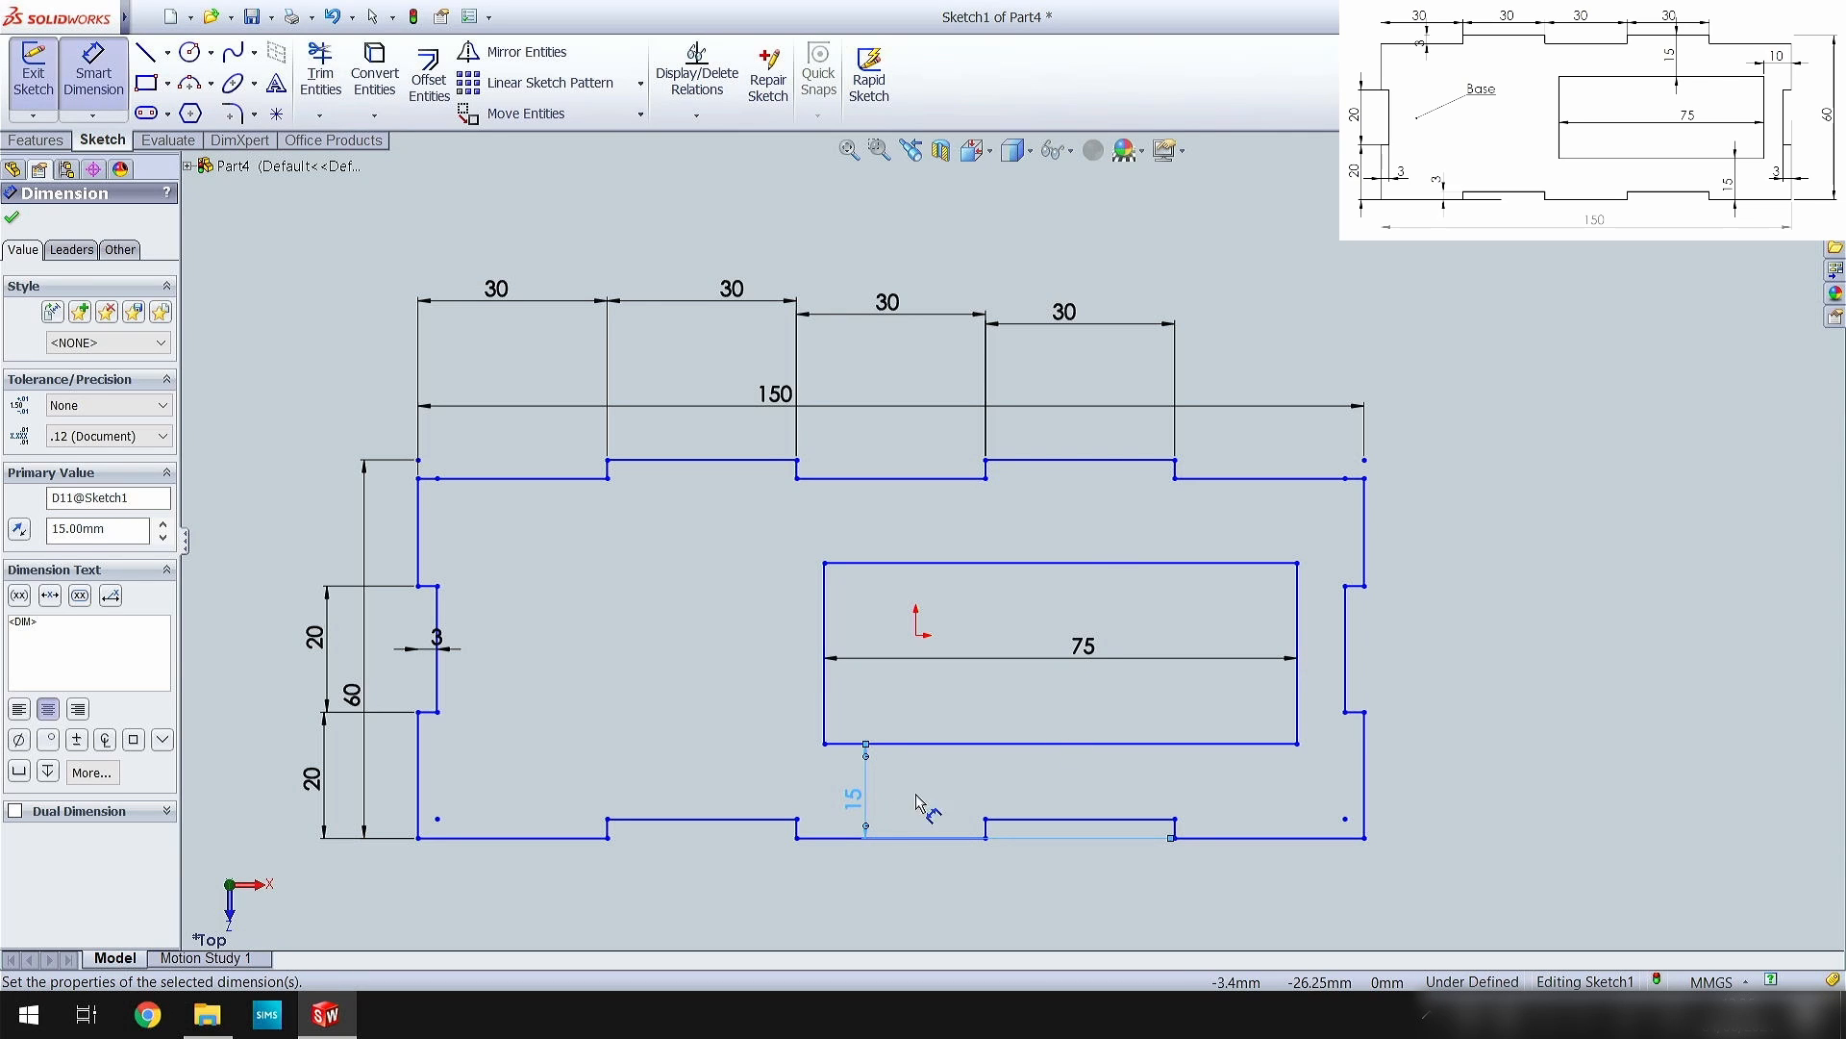
- Dimension the gap between the rectangle's upper side and the plate's top tab edge as 15 mm
{"action": "left_click", "coordinate": [1088, 466]}
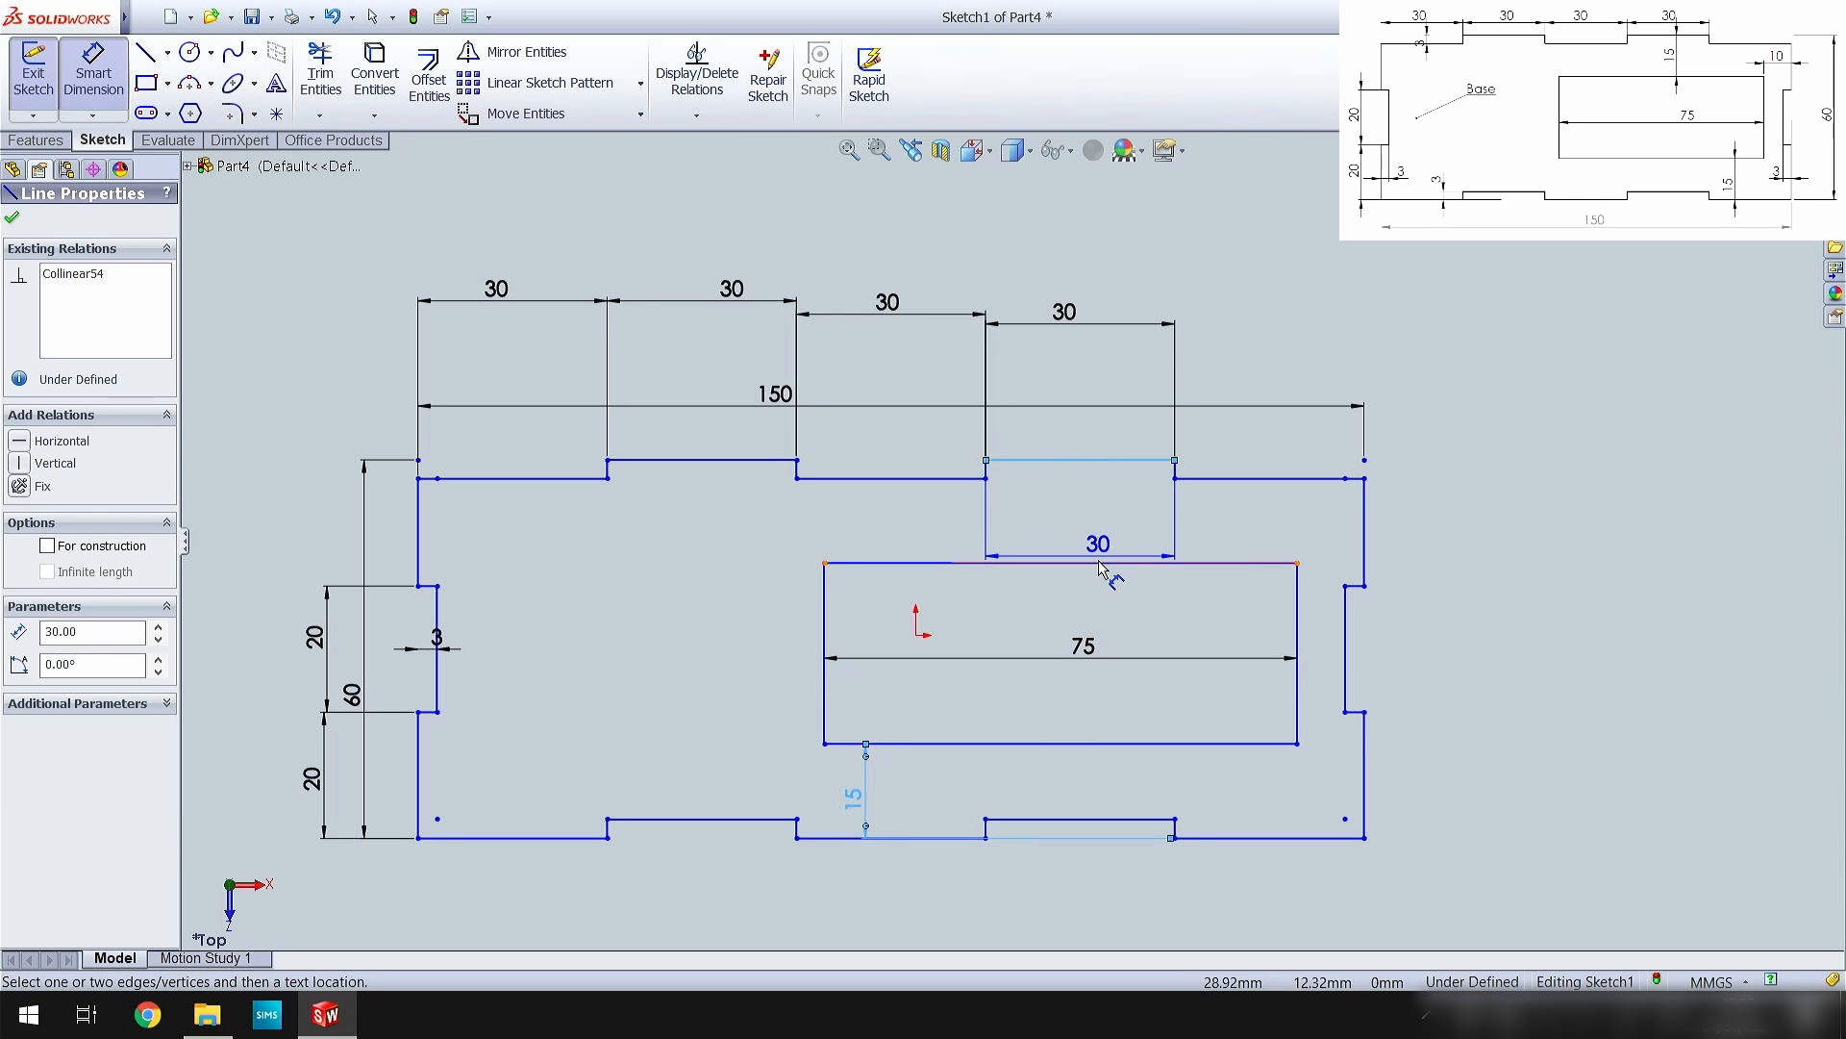
{"action": "left_click", "coordinate": [1088, 562]}
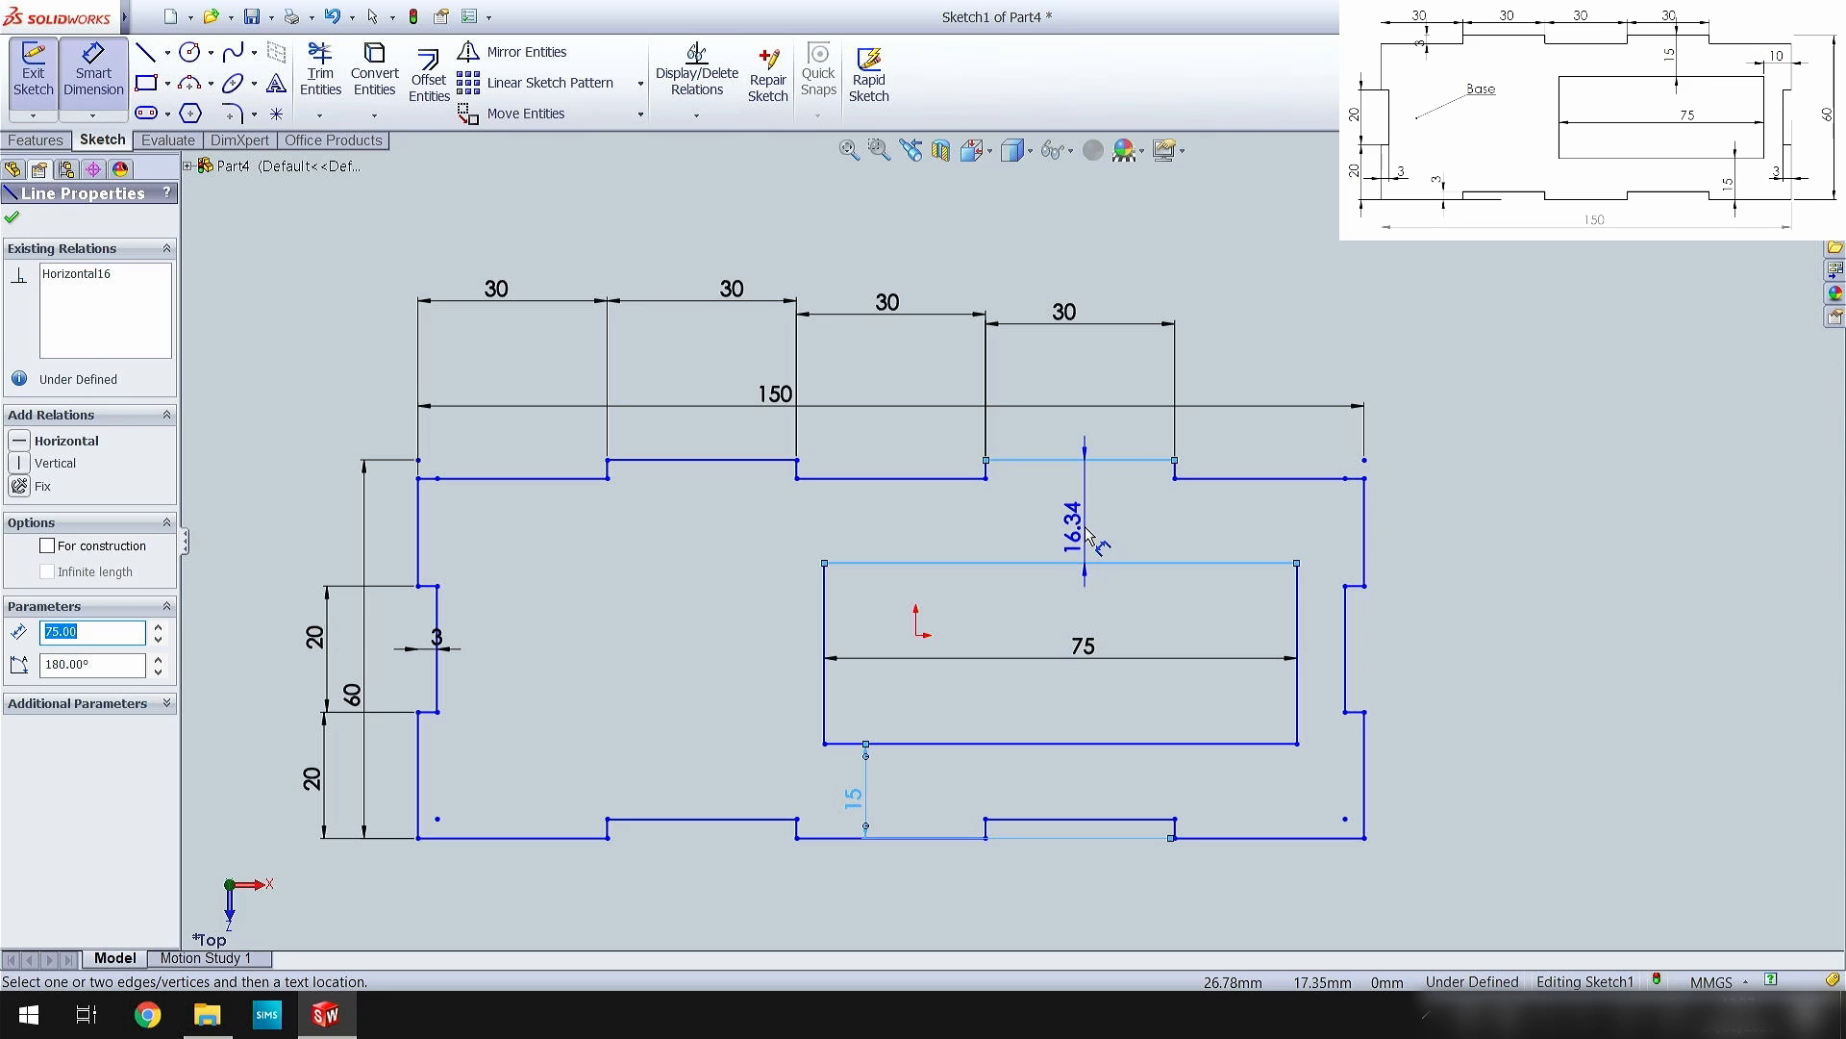
{"action": "left_click", "coordinate": [1088, 536]}
{"action": "type", "text": "15"}
{"action": "key", "text": "Return"}
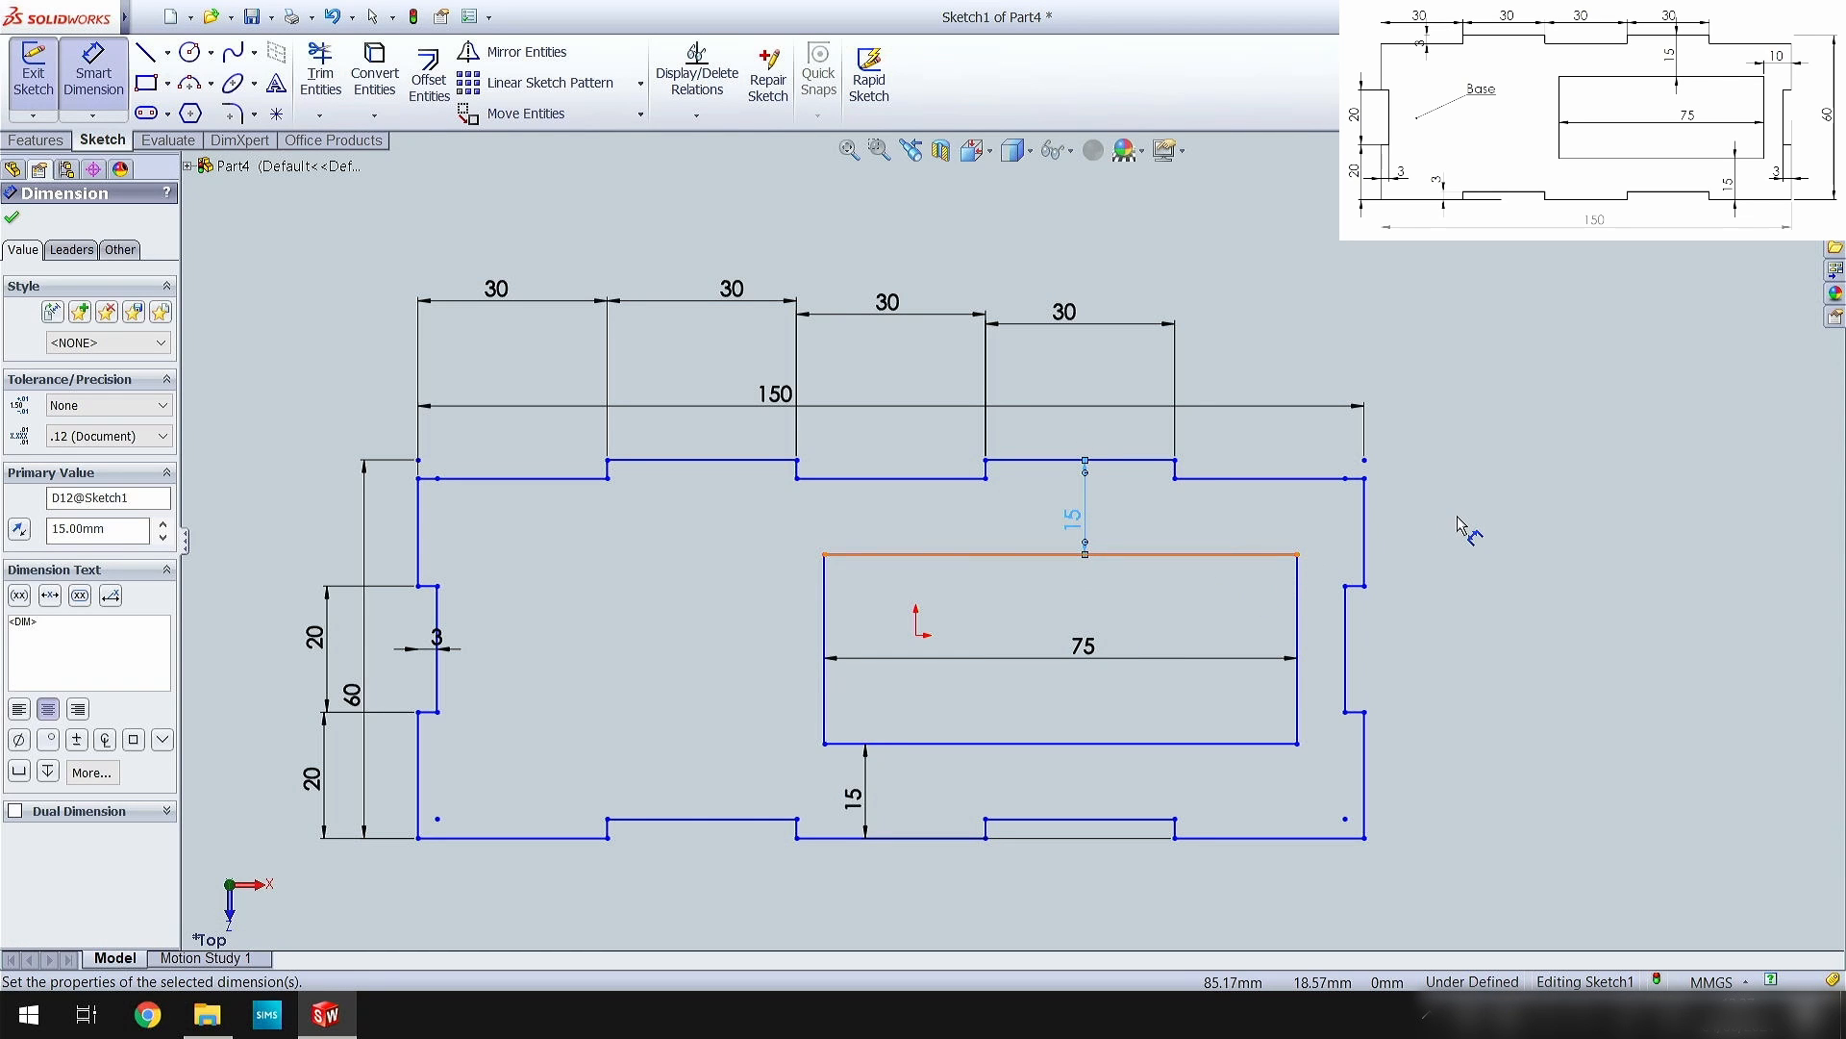
- Dimension the gap between the rectangle's right side and the plate's right edge as 10 mm
{"action": "left_click", "coordinate": [1300, 575]}
{"action": "left_click", "coordinate": [1366, 564]}
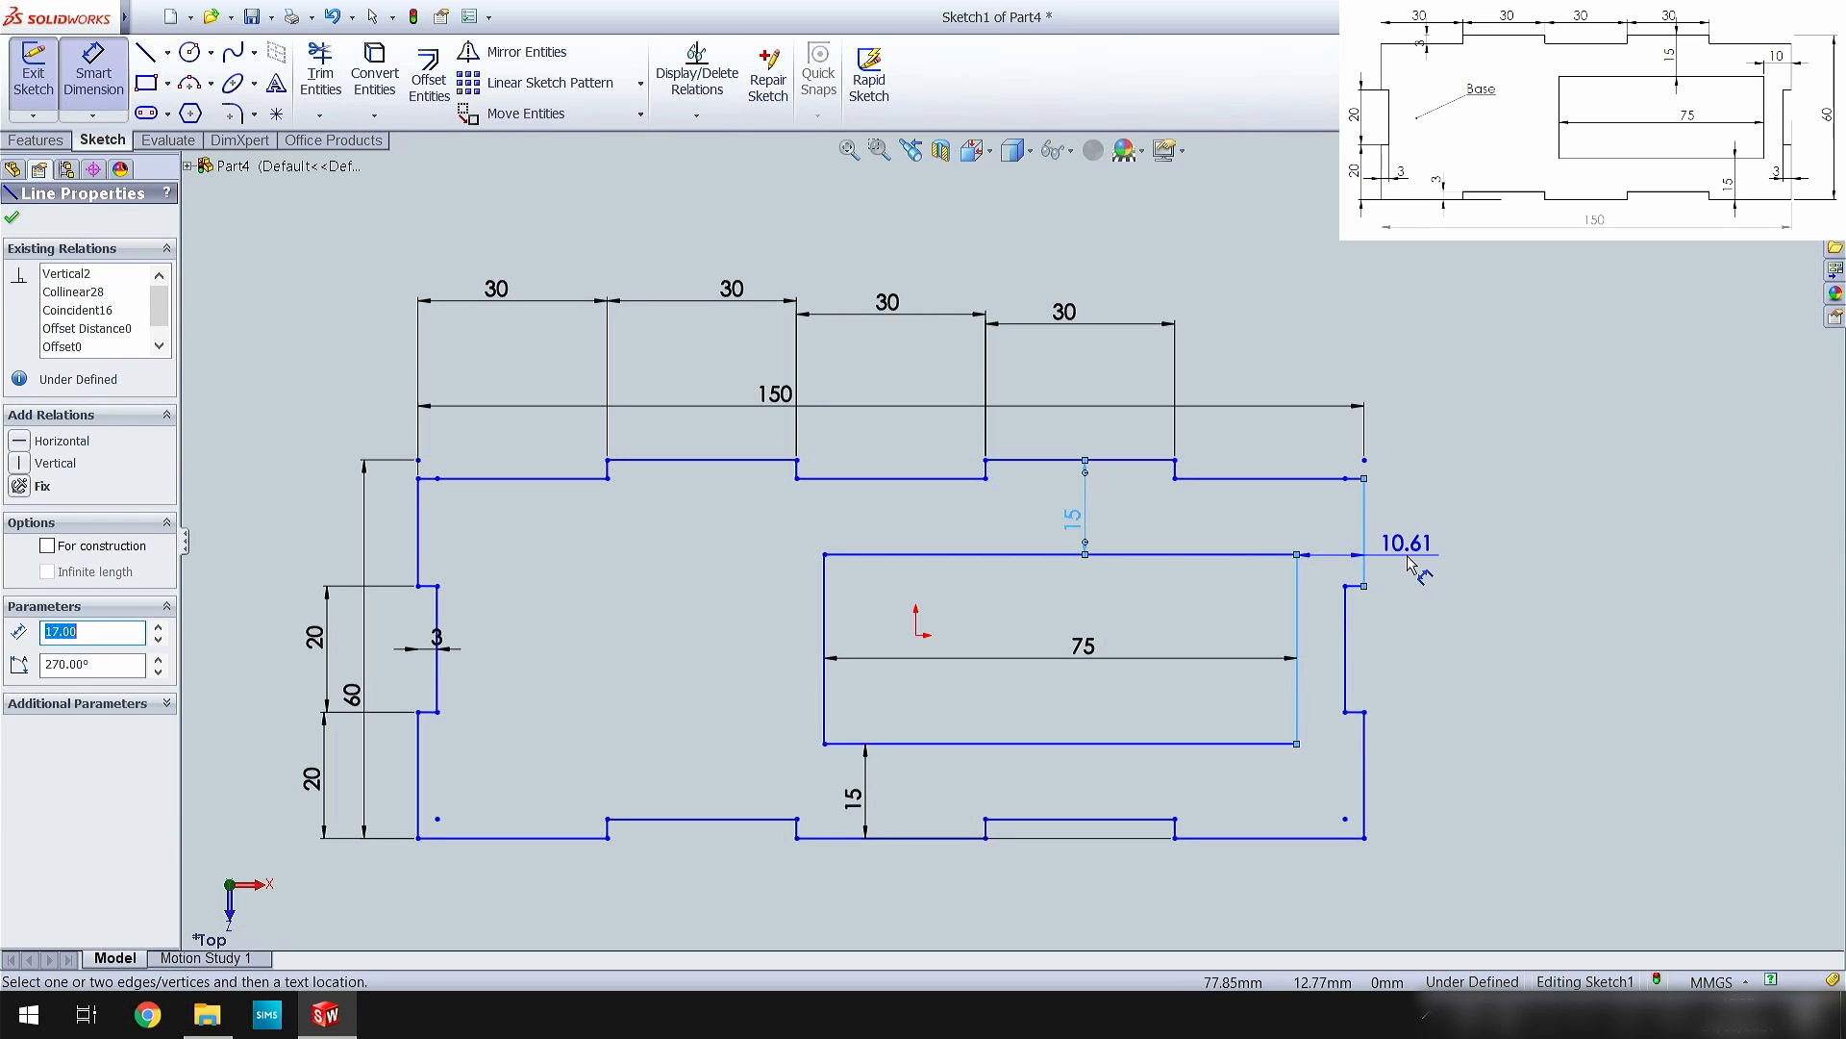
{"action": "left_click", "coordinate": [1406, 566]}
{"action": "type", "text": "10"}
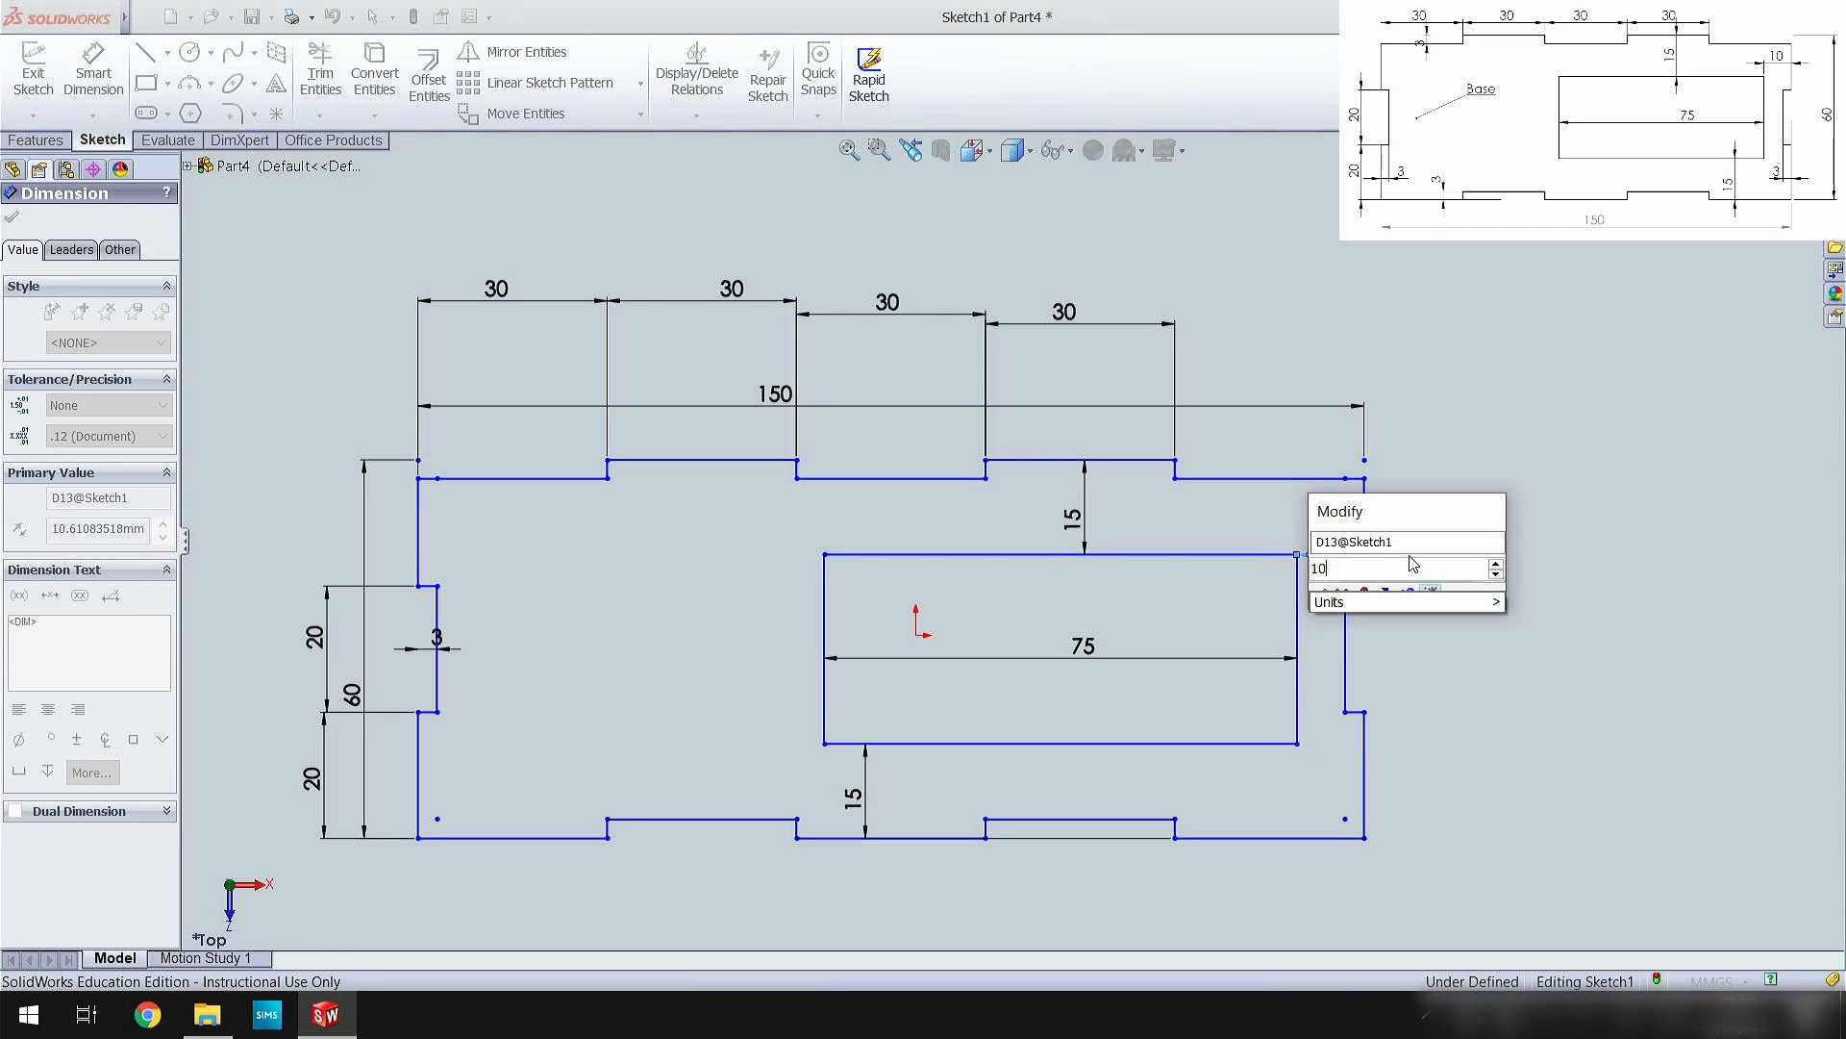
{"action": "key", "text": "Return"}
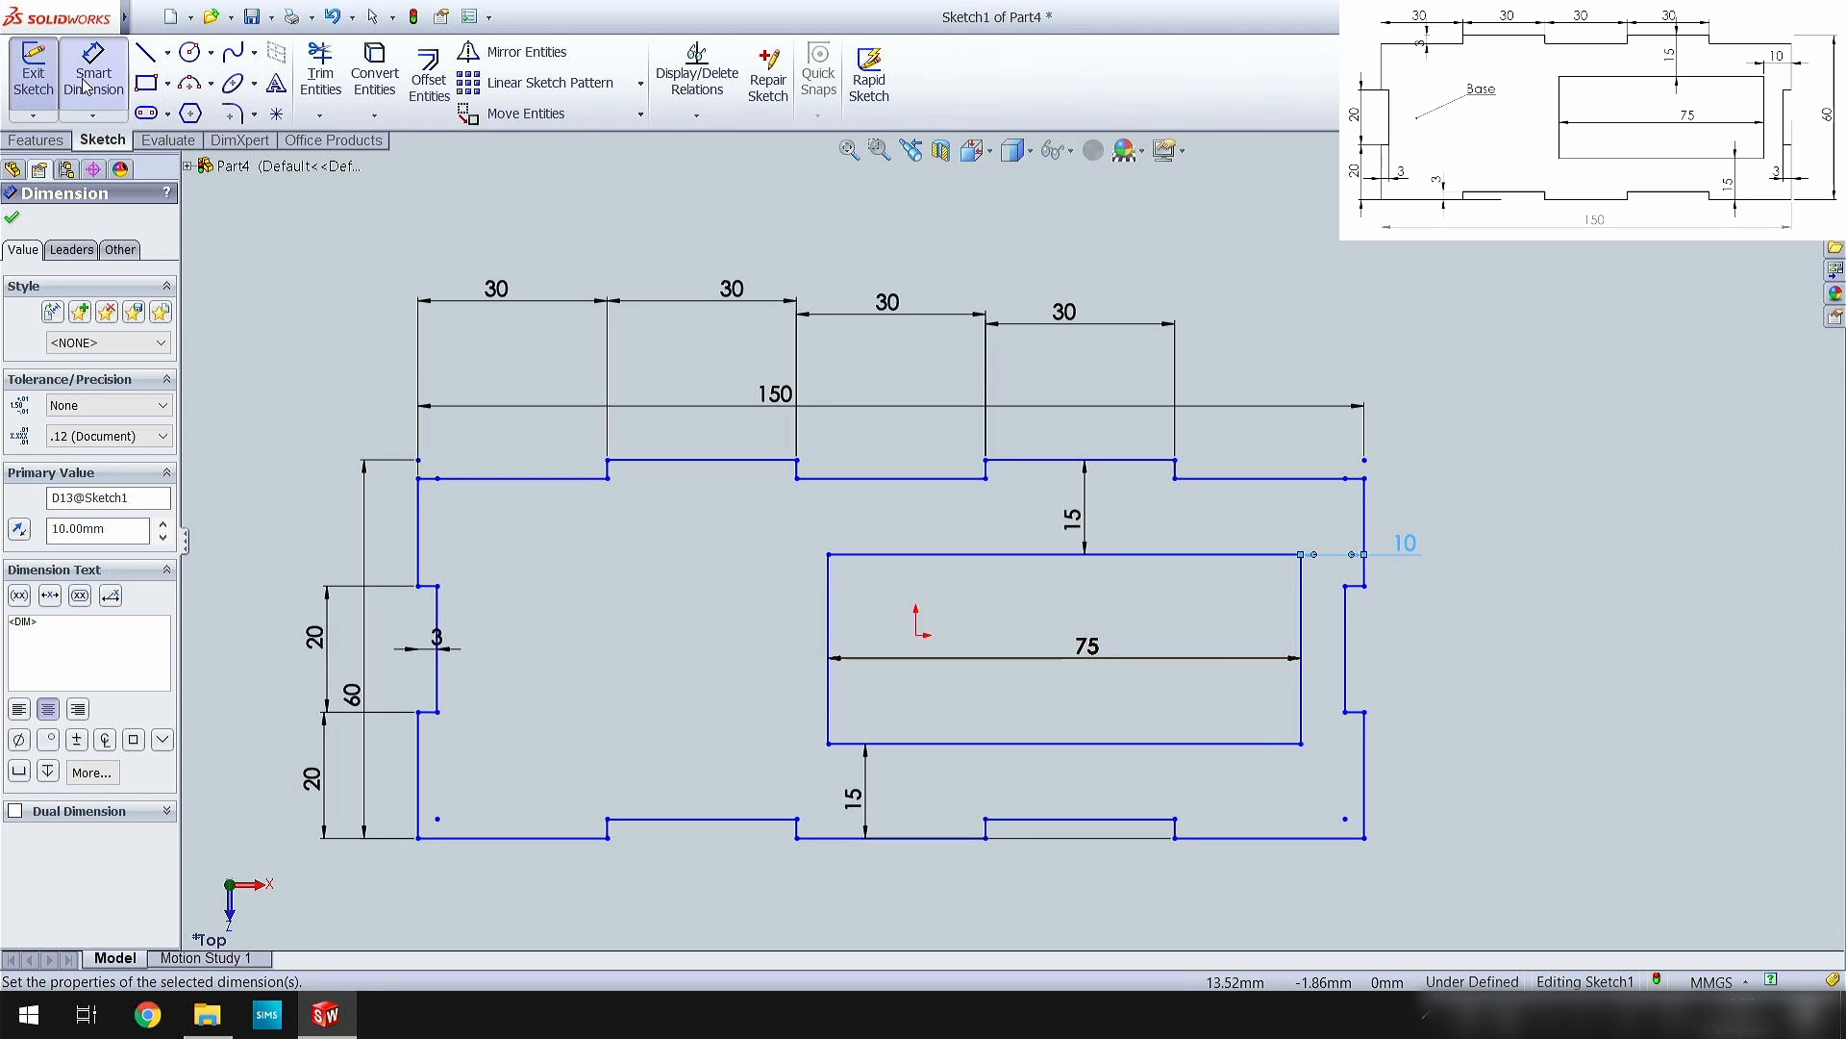
- Finish the sketch and extrude the base profile as a blind boss 3 mm thick
{"action": "left_click", "coordinate": [33, 75]}
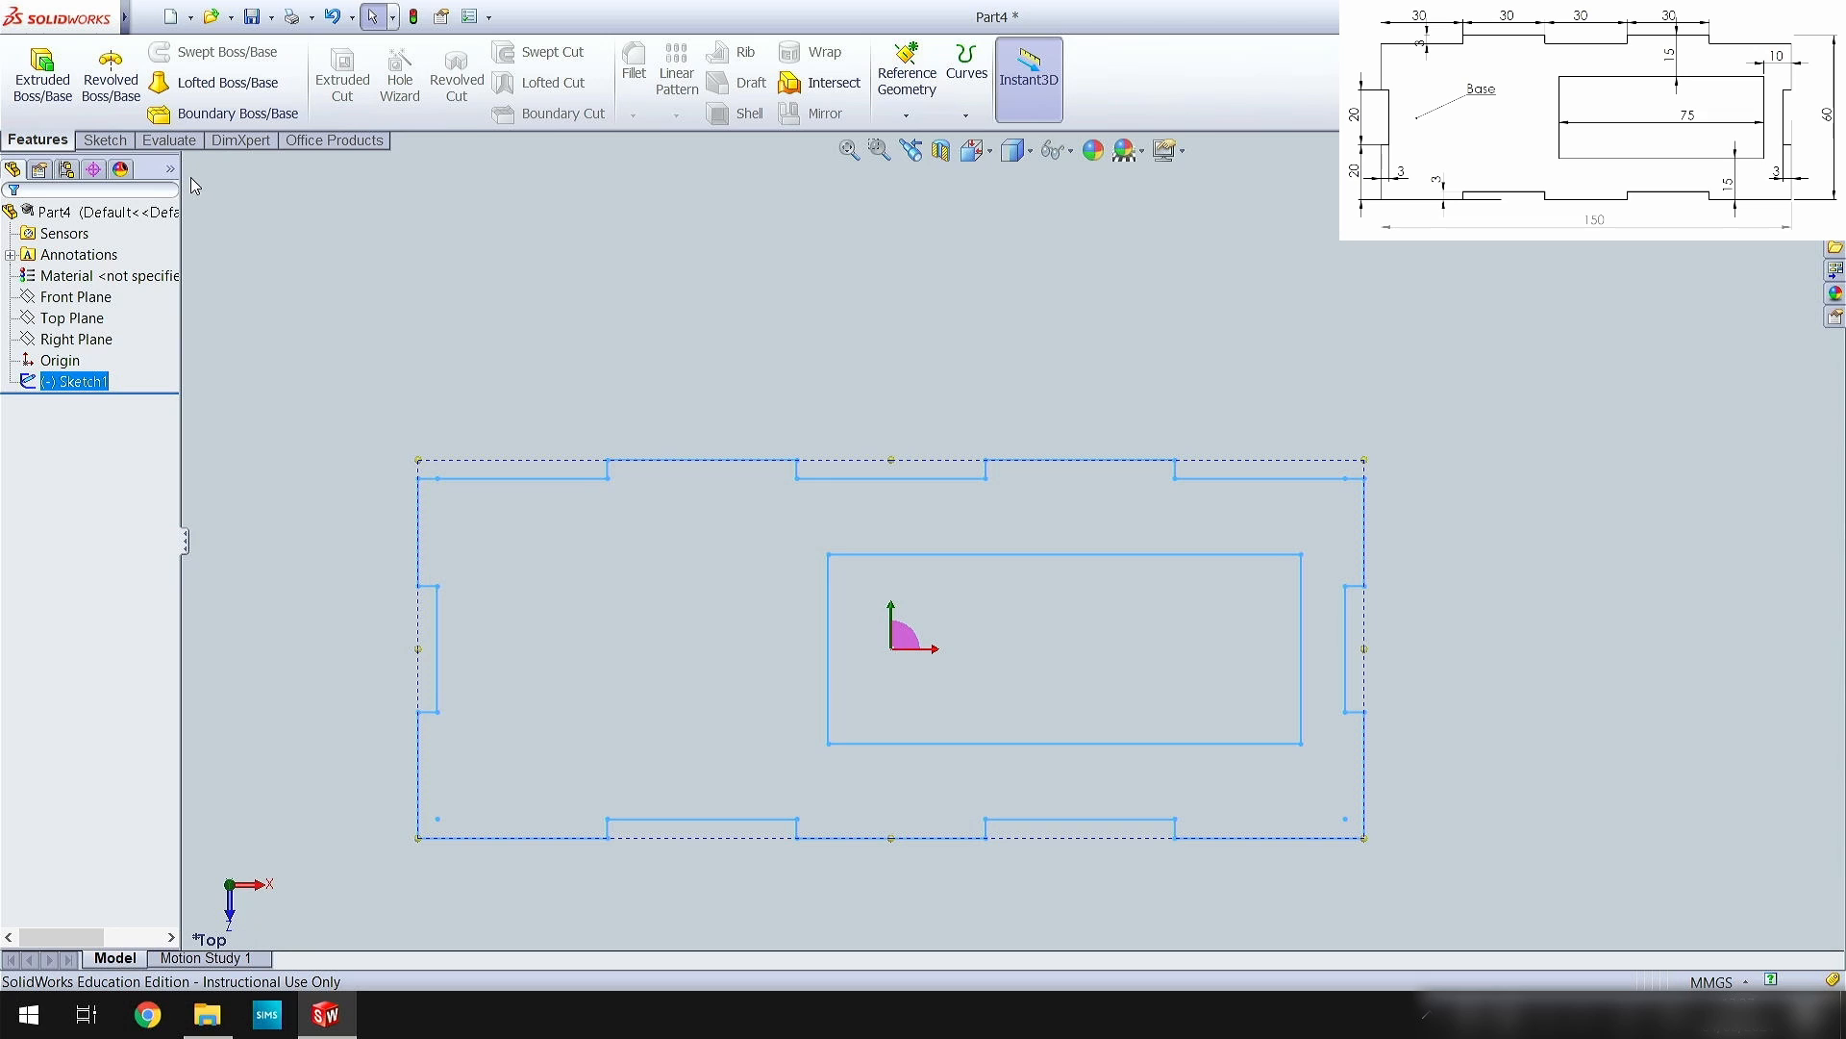
{"action": "left_click", "coordinate": [38, 77]}
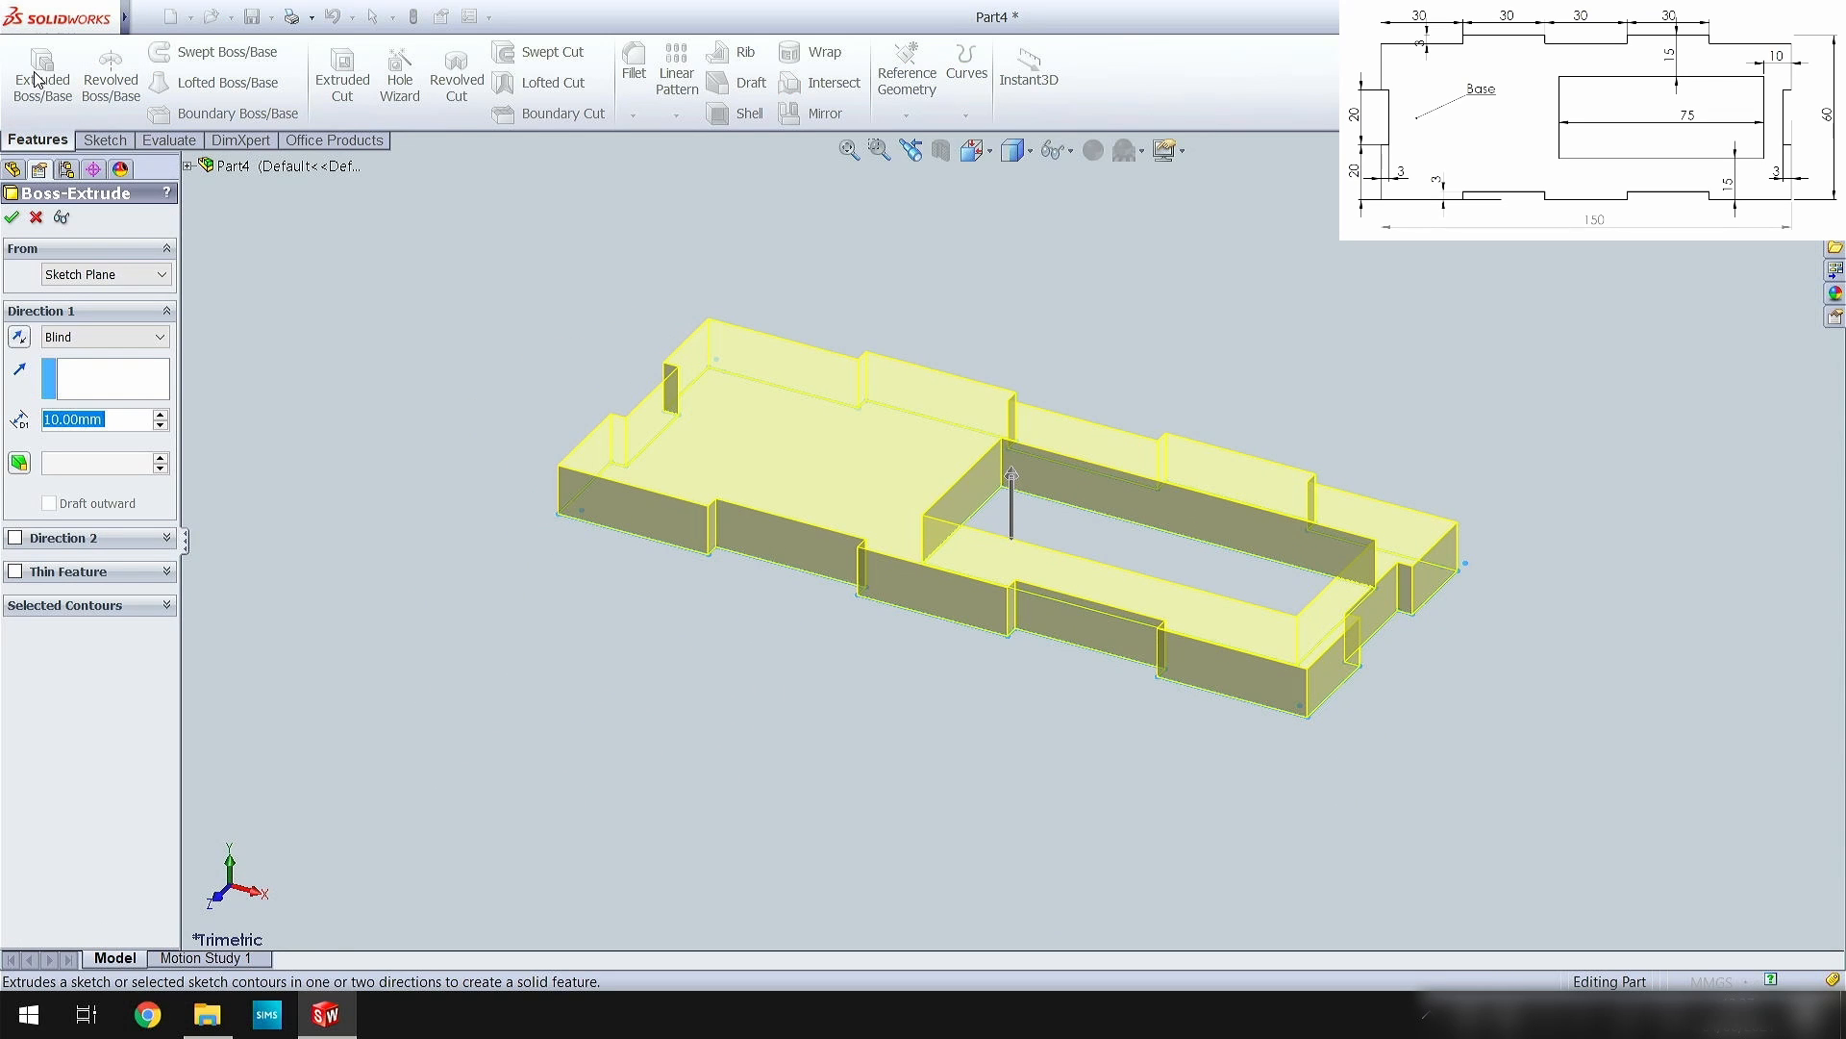
{"action": "type", "text": "3"}
{"action": "key", "text": "Return"}
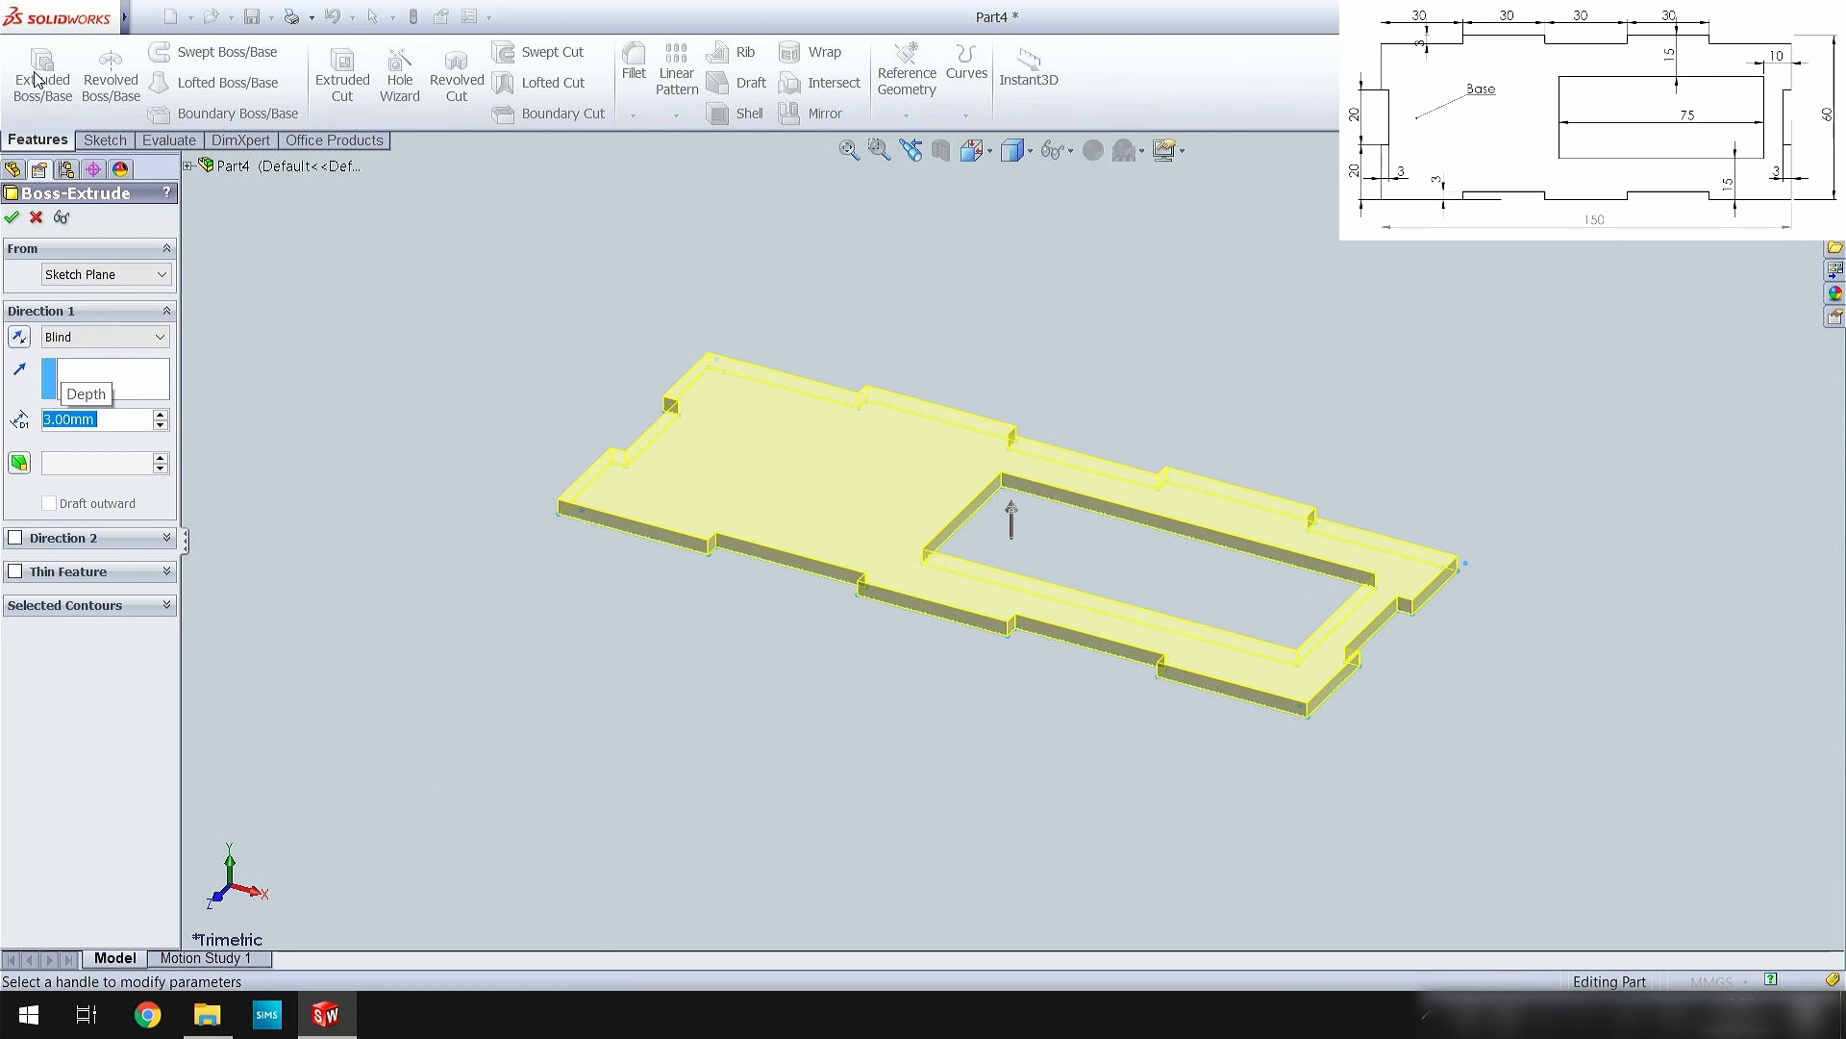
{"action": "key", "text": "Return"}
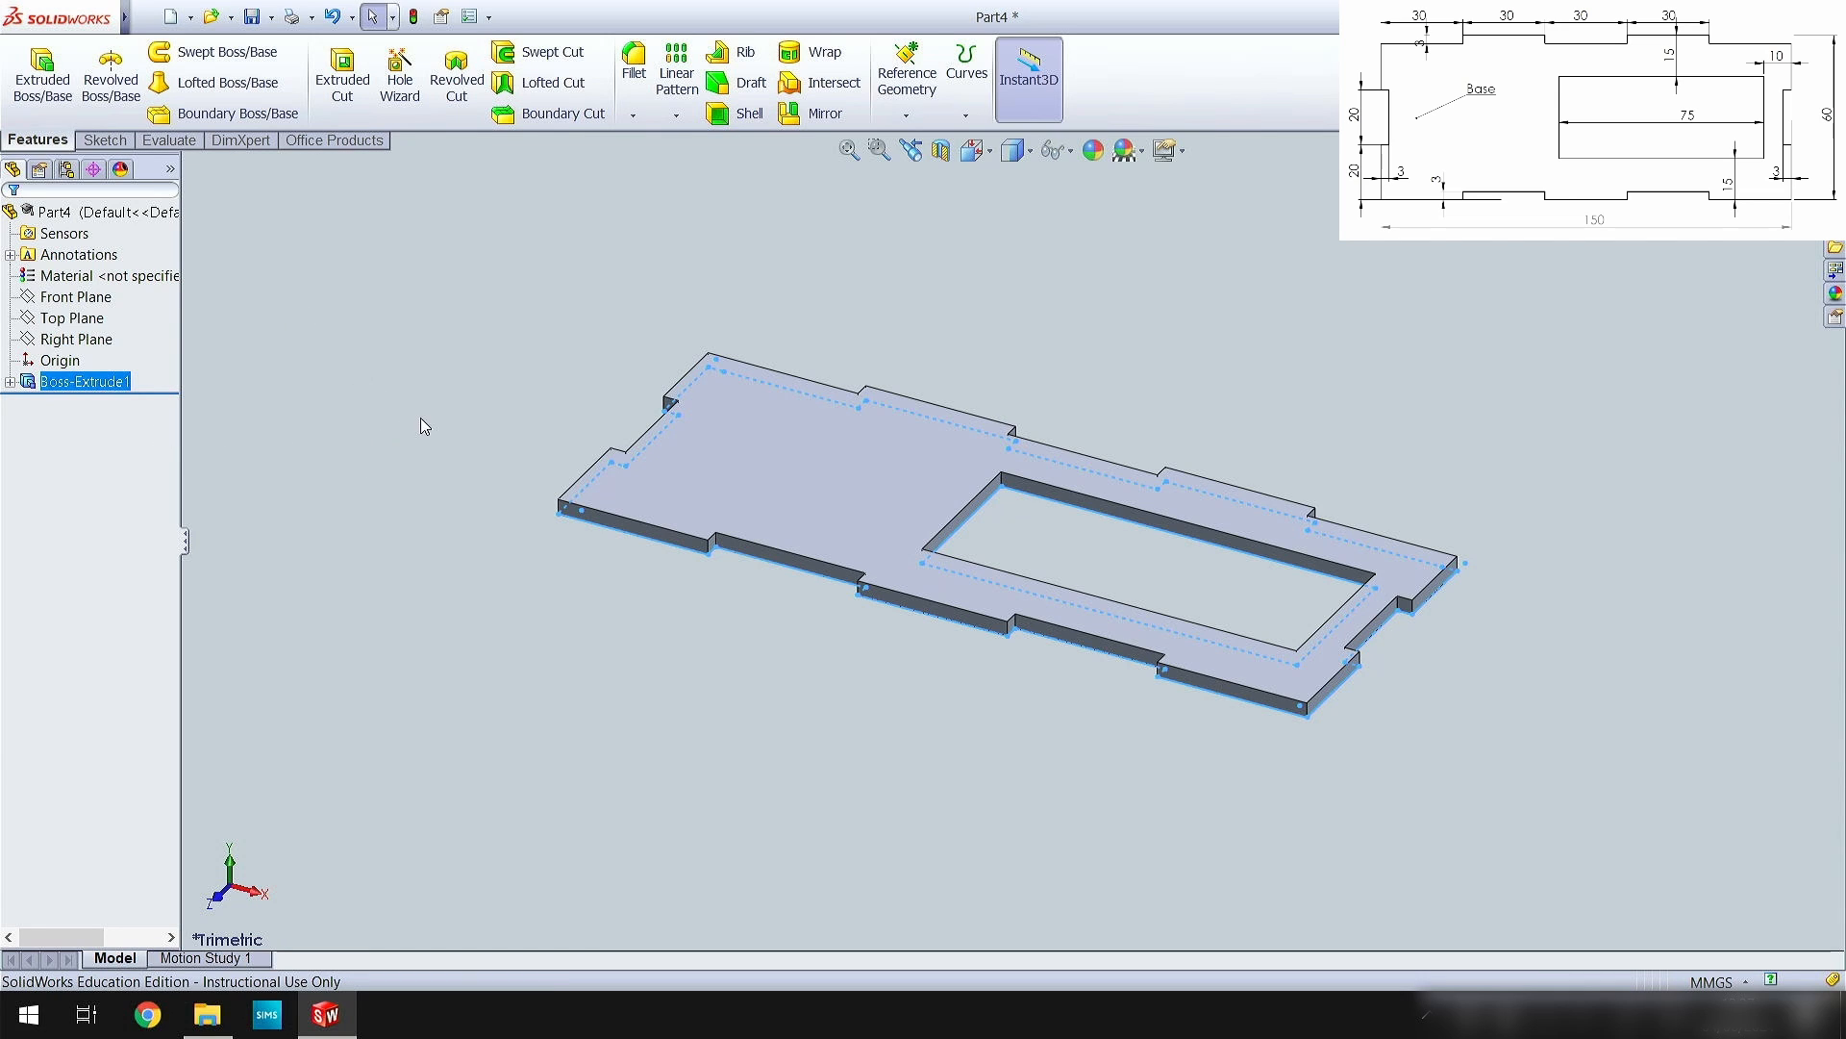
{"action": "left_click", "coordinate": [423, 515]}
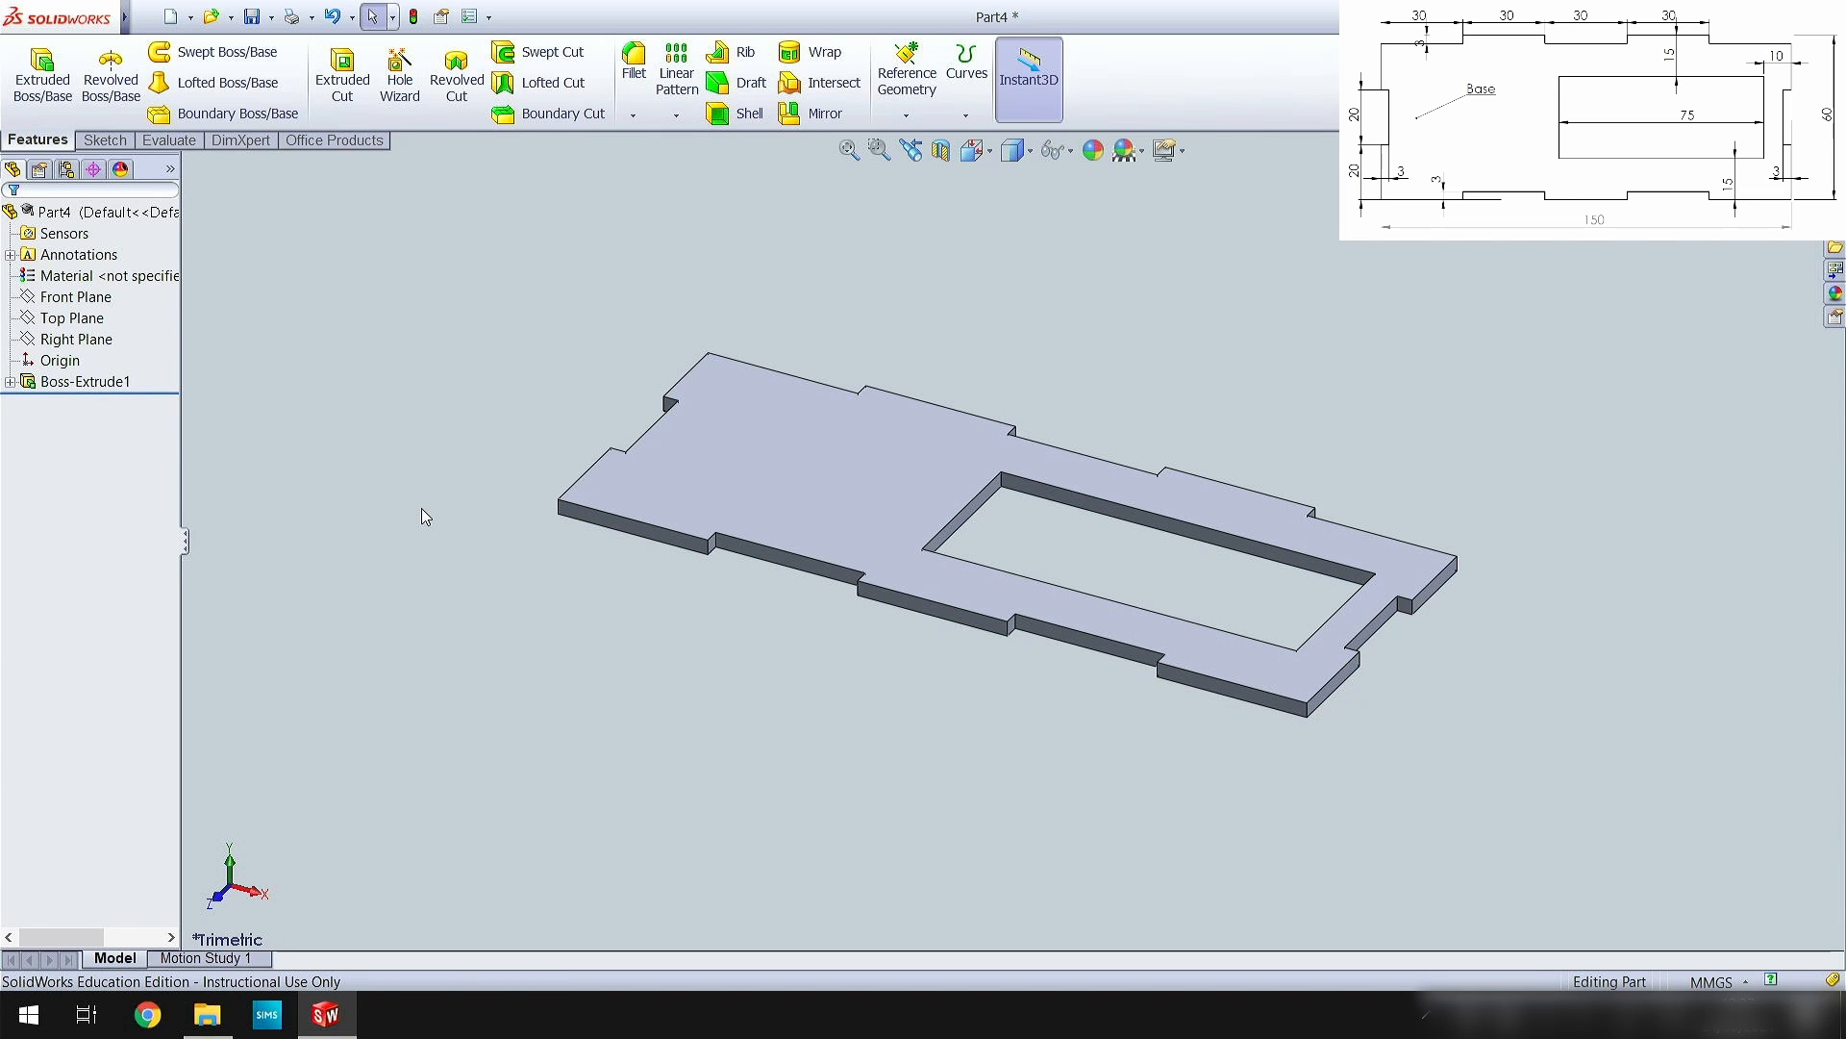
- Save the part as Base in the Desk Light folder
{"action": "left_click", "coordinate": [263, 18]}
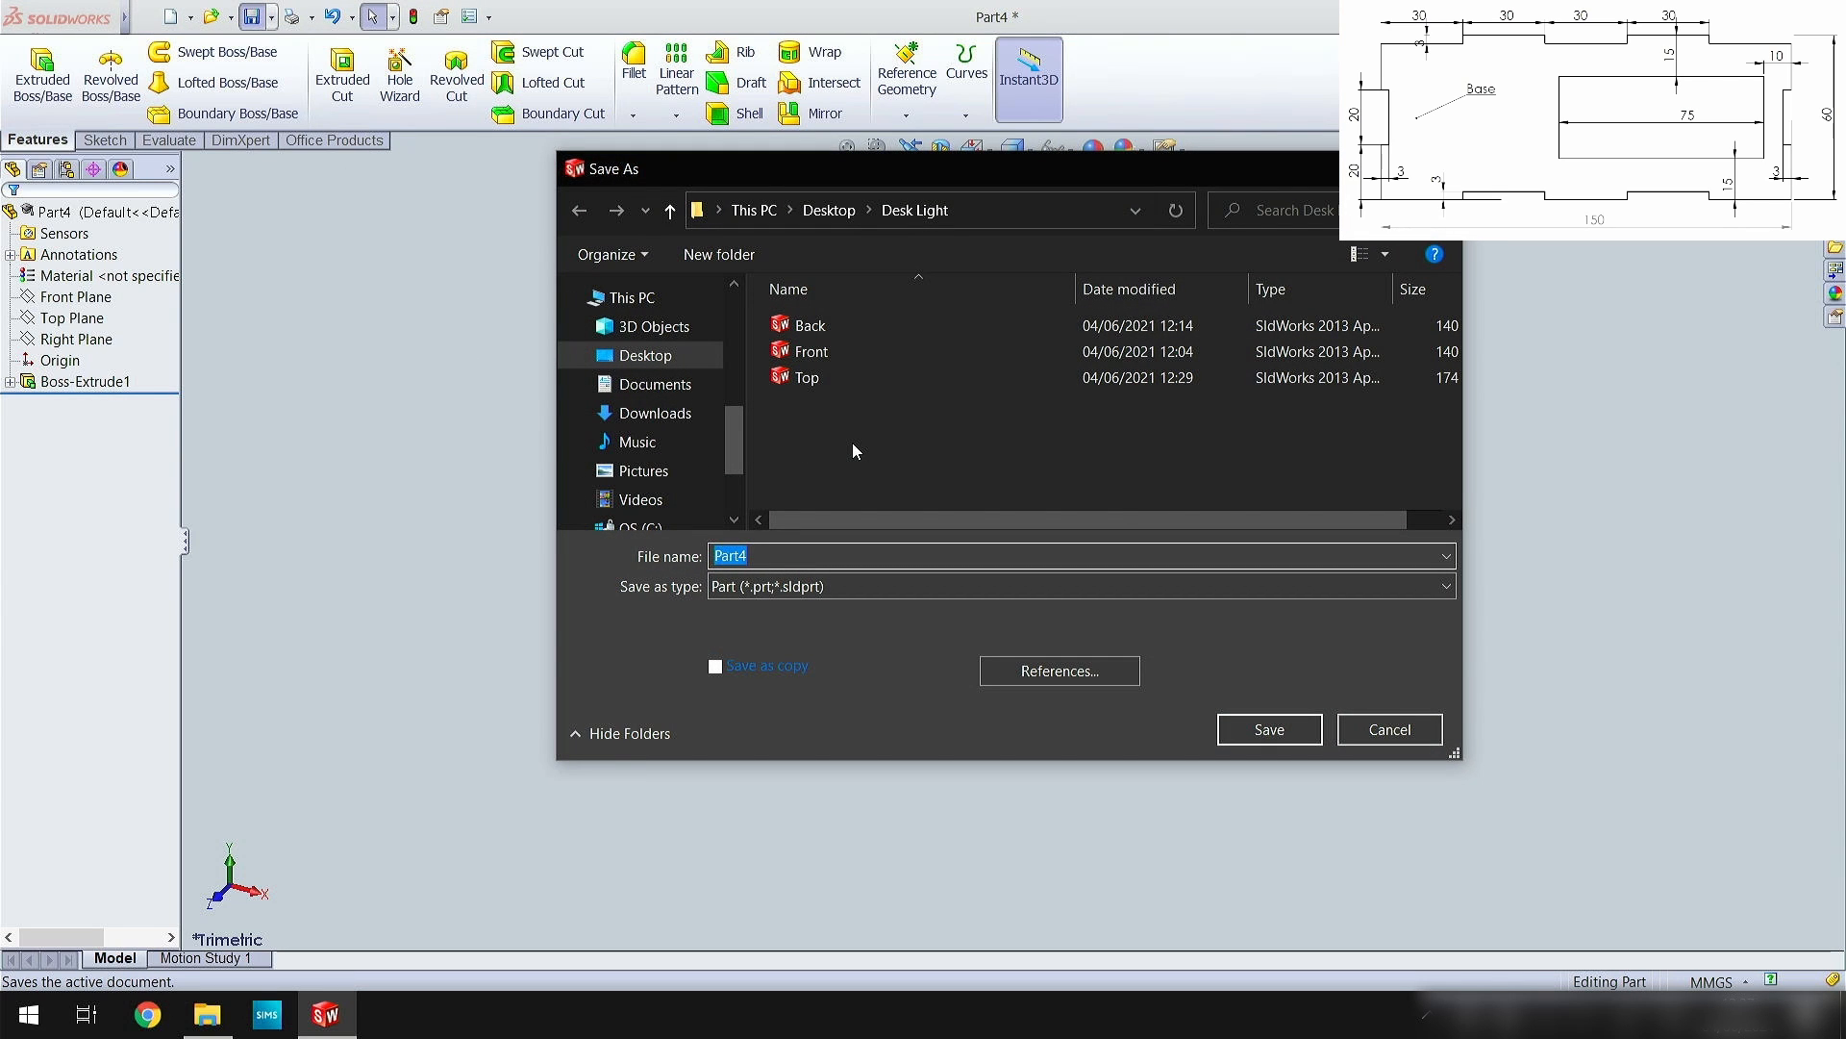
{"action": "type", "text": "Bas"}
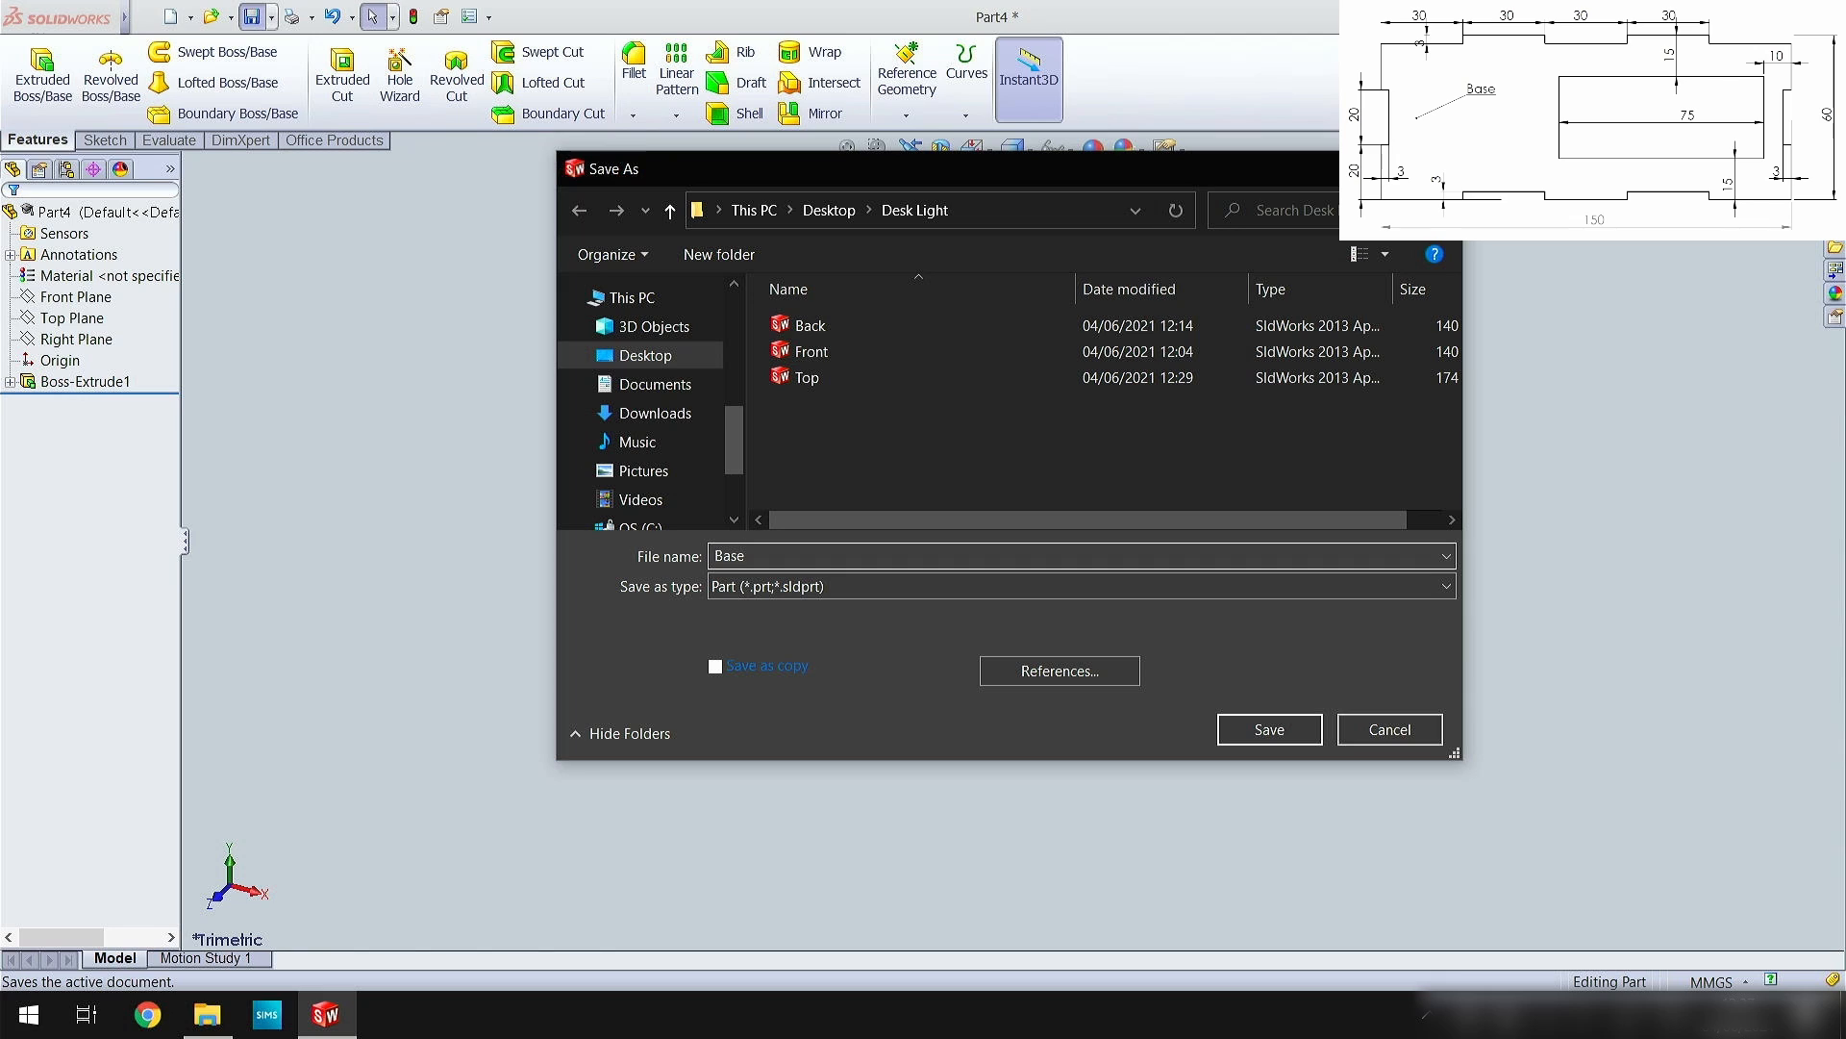
{"action": "type", "text": "e"}
{"action": "key", "text": "Return"}
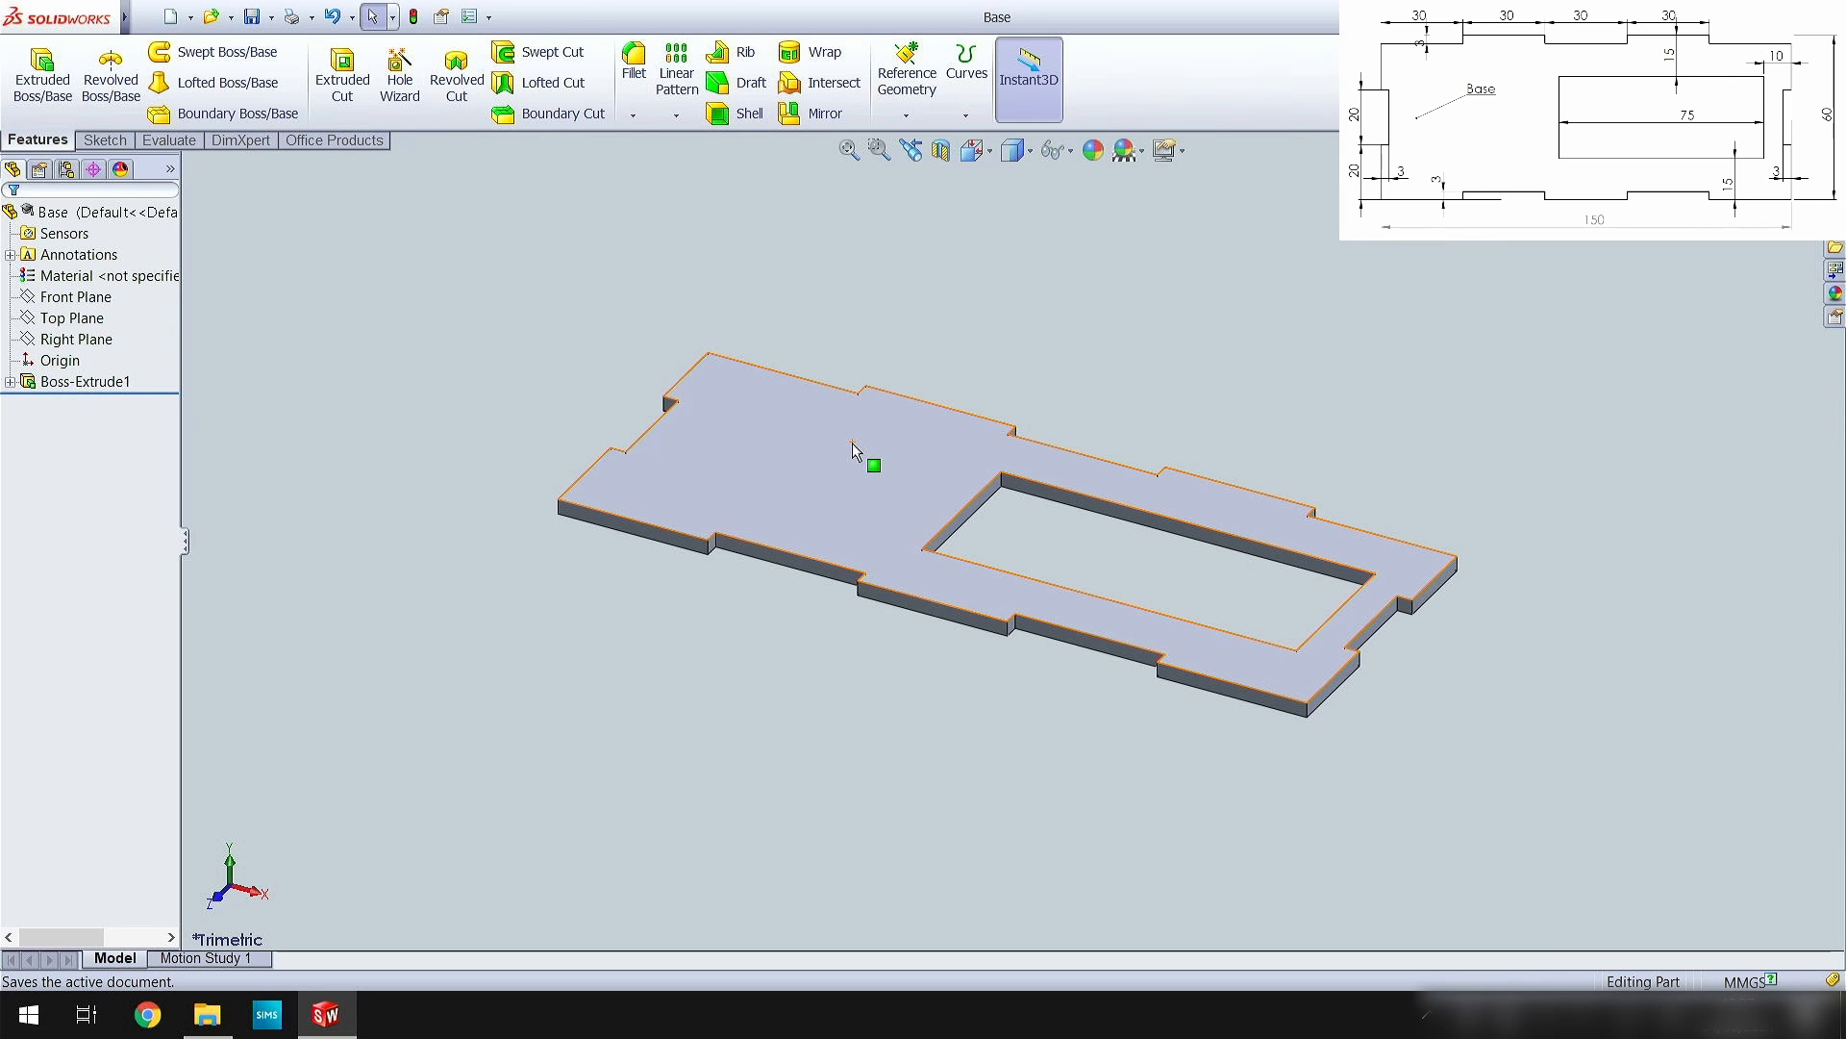